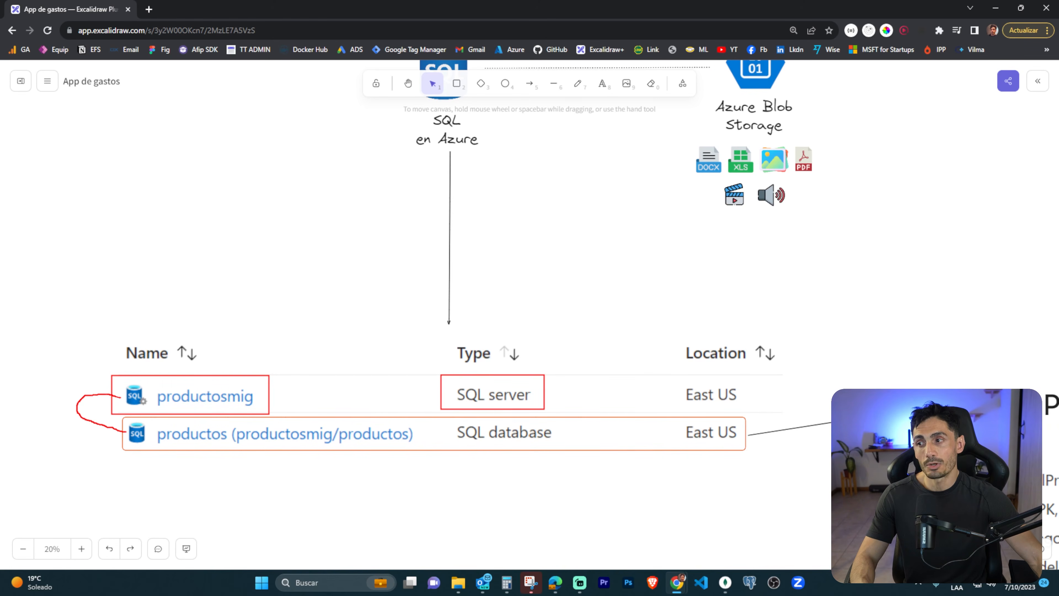
# Clear the red markup and mark the categoria and neighbouring fields in the tblProductos table structure.
pyautogui.press('Escape')
pyautogui.moveTo(842, 478)
pyautogui.mouseDown()
pyautogui.moveTo(590, 428)
pyautogui.moveTo(504, 394)
pyautogui.mouseUp()
pyautogui.moveTo(952, 477); pyautogui.dragTo(621, 345)
pyautogui.moveTo(671, 382); pyautogui.dragTo(620, 338)
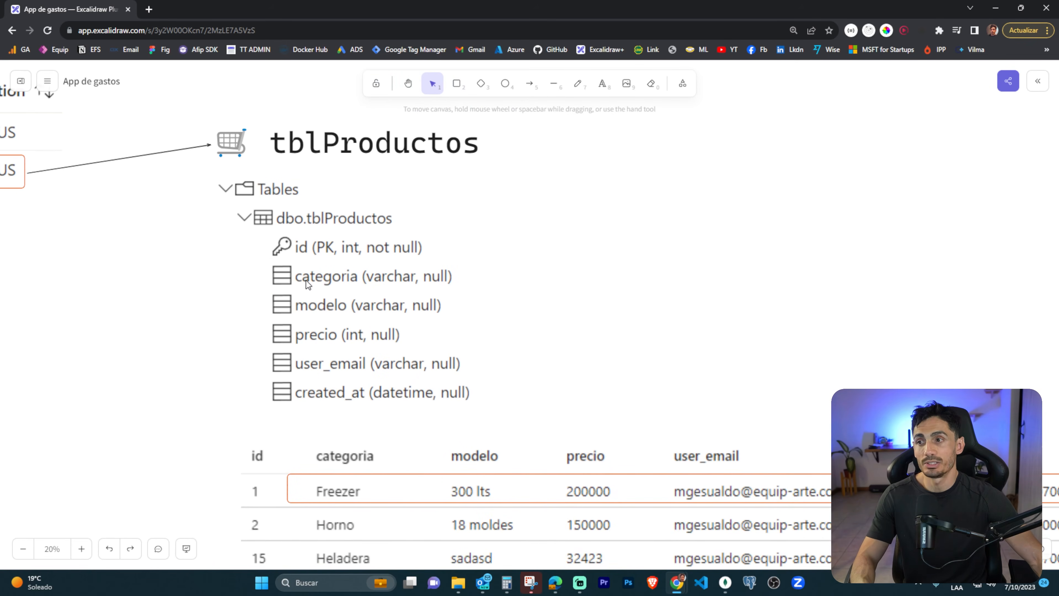
pyautogui.moveTo(286, 266); pyautogui.dragTo(396, 295)
pyautogui.moveTo(306, 295)
pyautogui.mouseDown()
pyautogui.moveTo(336, 312)
pyautogui.moveTo(334, 349)
pyautogui.mouseUp()
pyautogui.press('Escape')
# Outline the sample product rows below the tblProductos structure, and clear the outline.
pyautogui.moveTo(667, 402); pyautogui.dragTo(623, 323)
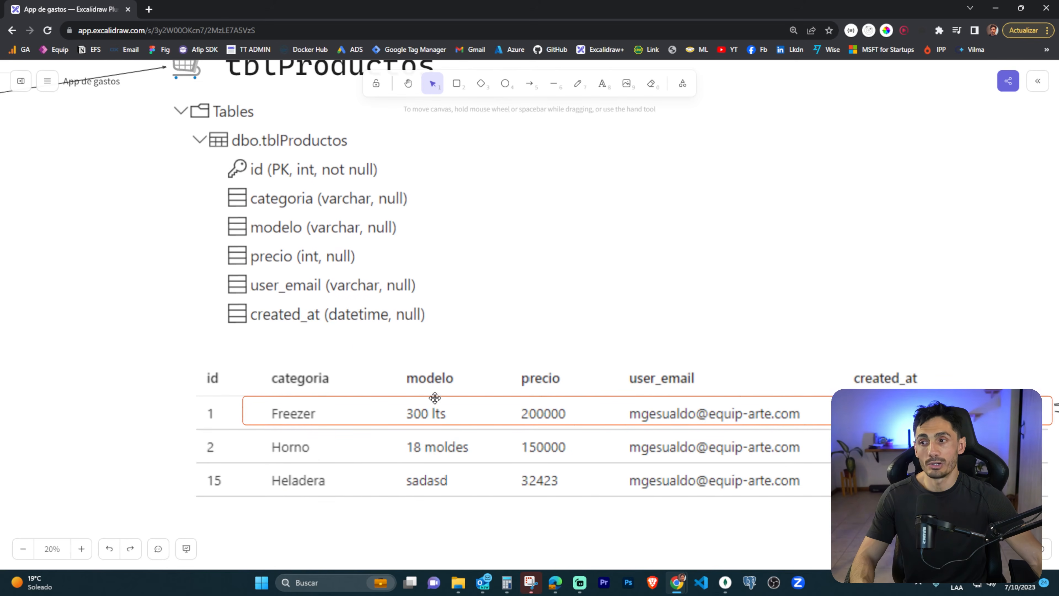
pyautogui.moveTo(639, 522); pyautogui.dragTo(547, 441)
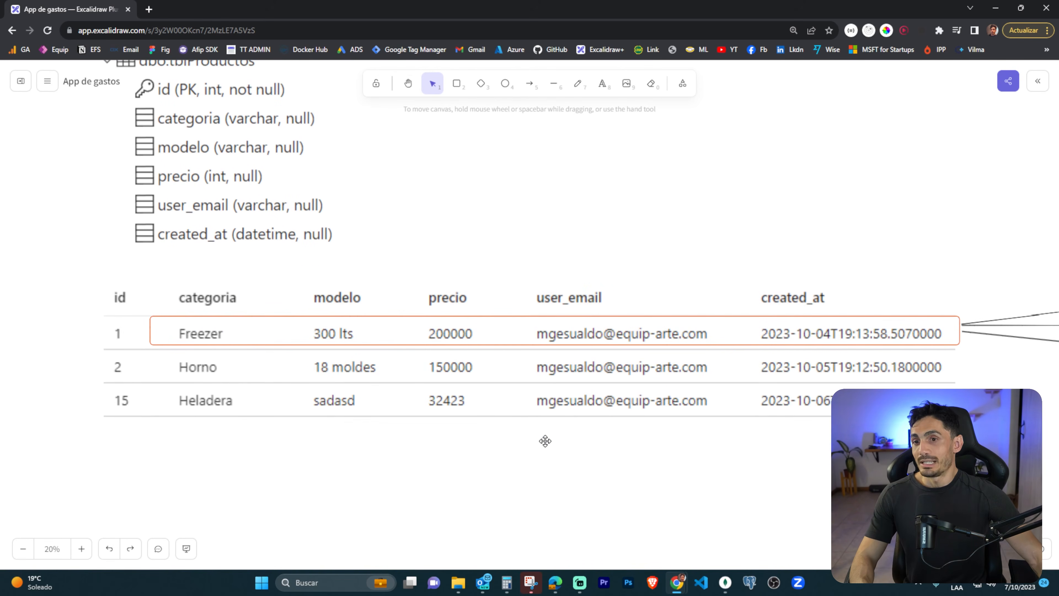
pyautogui.moveTo(98, 283)
pyautogui.mouseDown()
pyautogui.moveTo(832, 443)
pyautogui.moveTo(926, 427)
pyautogui.mouseUp()
pyautogui.press('Escape')
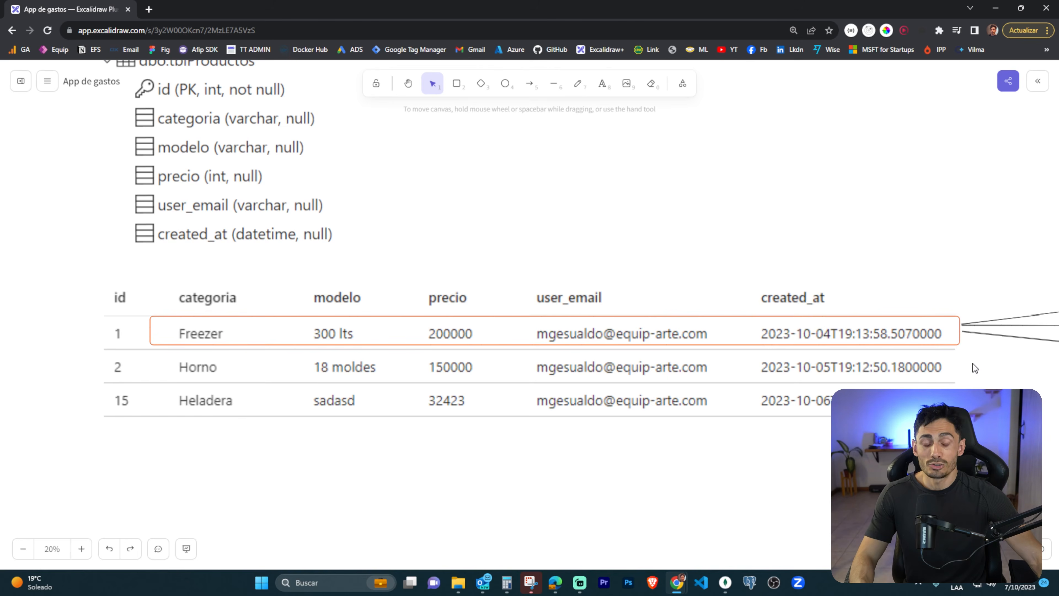
# Box the PDF, image and video icons linked to the first product, sketch extra boxes beside its arrows, and clear the markup.
pyautogui.moveTo(978, 362); pyautogui.dragTo(582, 365)
pyautogui.moveTo(742, 405); pyautogui.dragTo(386, 416)
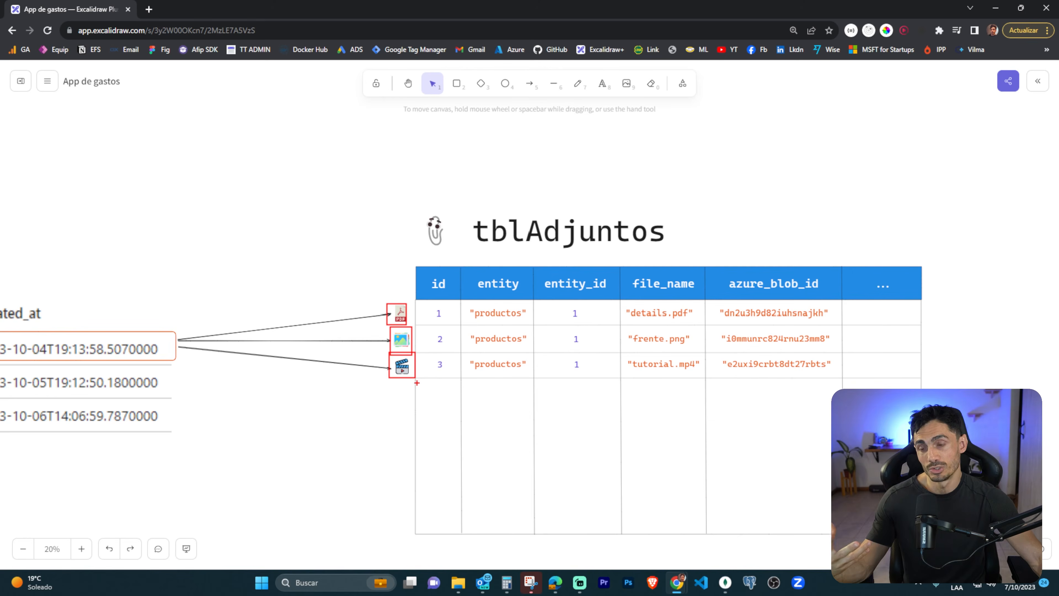
pyautogui.moveTo(216, 363); pyautogui.dragTo(218, 363)
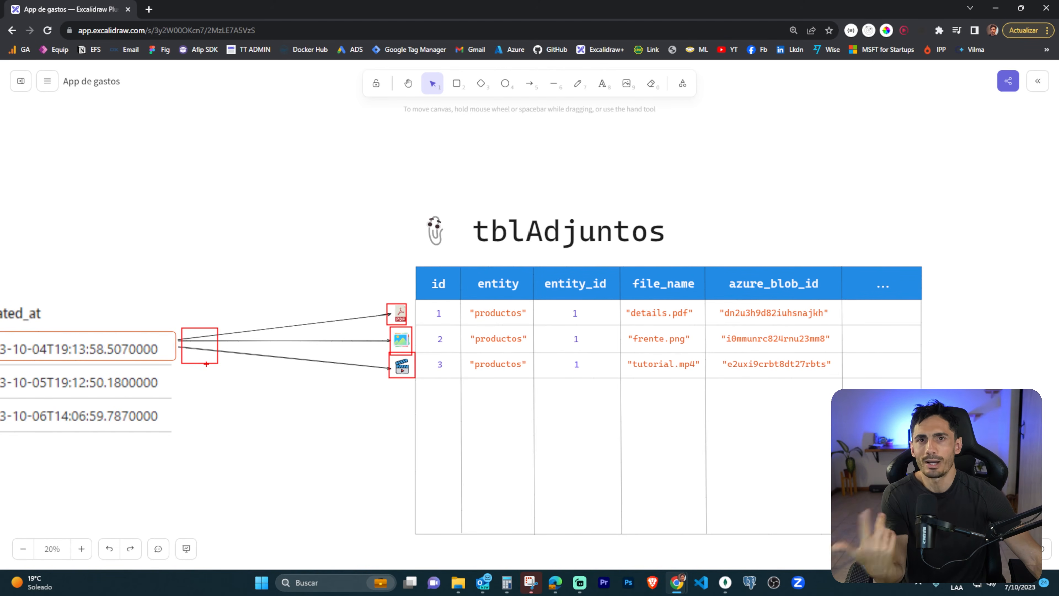
pyautogui.moveTo(196, 299); pyautogui.dragTo(254, 328)
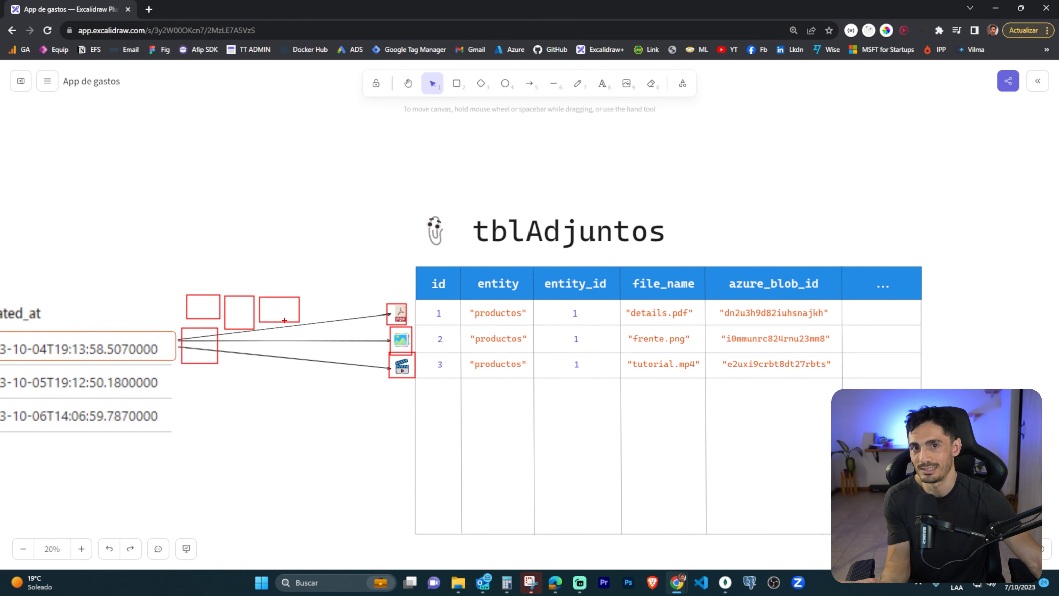
pyautogui.press('Escape')
# Outline the tblAdjuntos title together with its id and entity_id columns.
pyautogui.moveTo(412, 204); pyautogui.dragTo(688, 255)
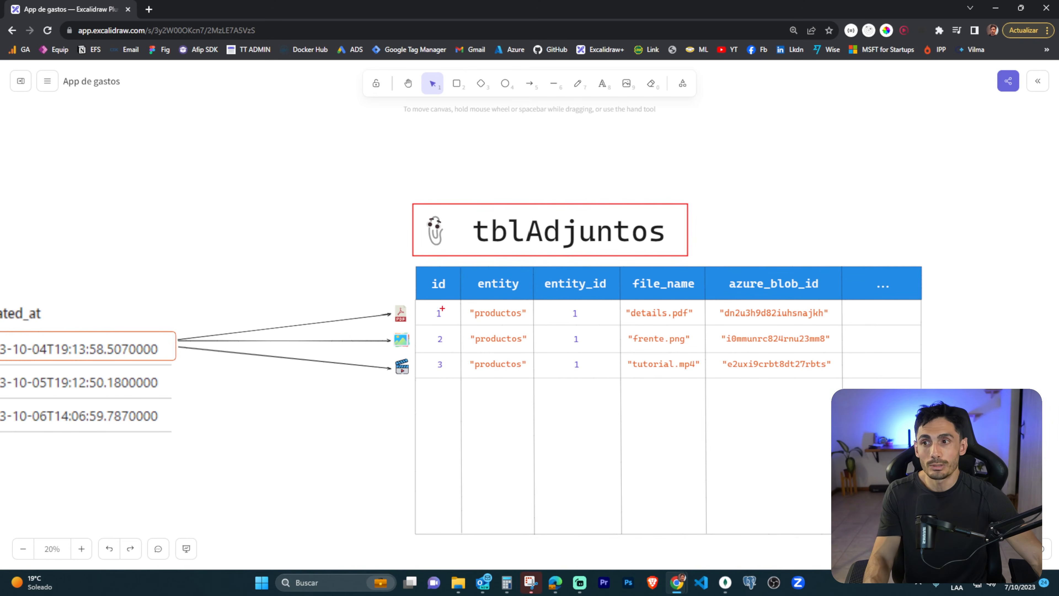
pyautogui.moveTo(436, 305); pyautogui.dragTo(459, 387)
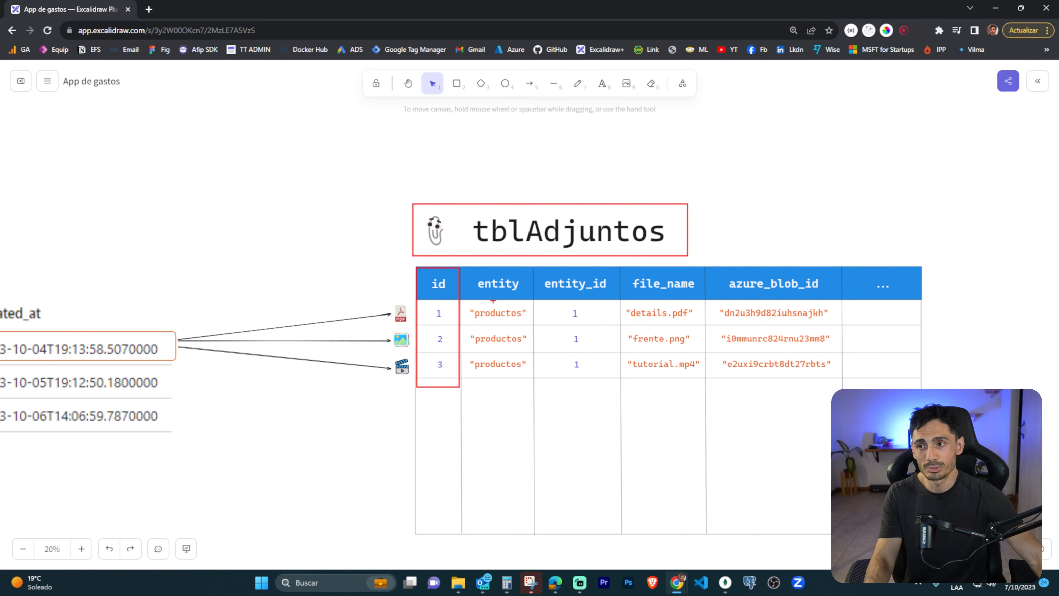
pyautogui.moveTo(540, 267)
pyautogui.mouseDown()
pyautogui.moveTo(606, 354)
pyautogui.moveTo(612, 388)
pyautogui.mouseUp()
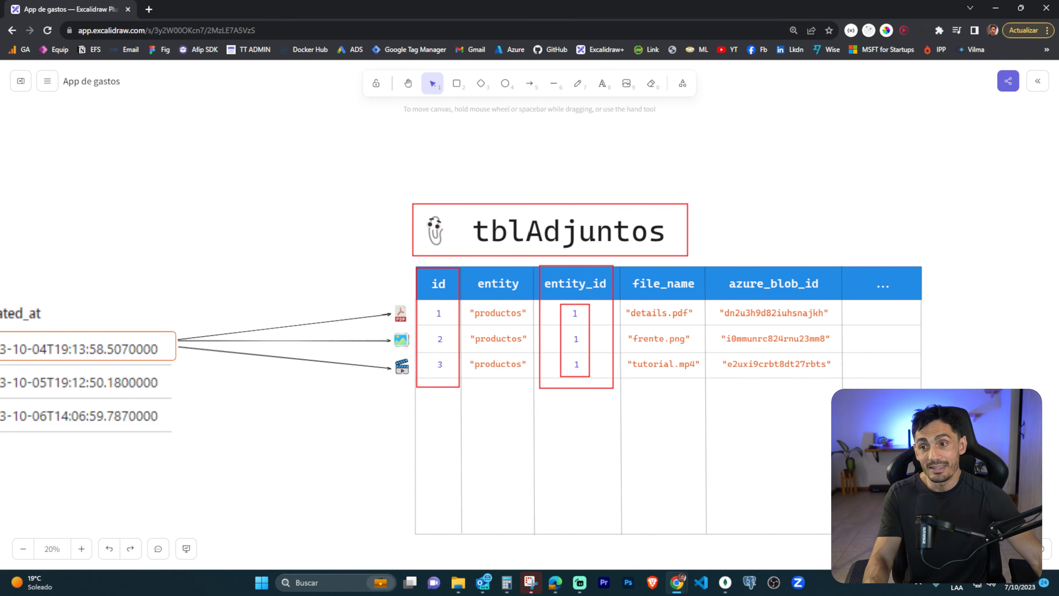
# Return to the product rows and box the id of the Freezer record.
pyautogui.moveTo(267, 420); pyautogui.dragTo(871, 422)
pyautogui.moveTo(311, 396); pyautogui.dragTo(842, 377)
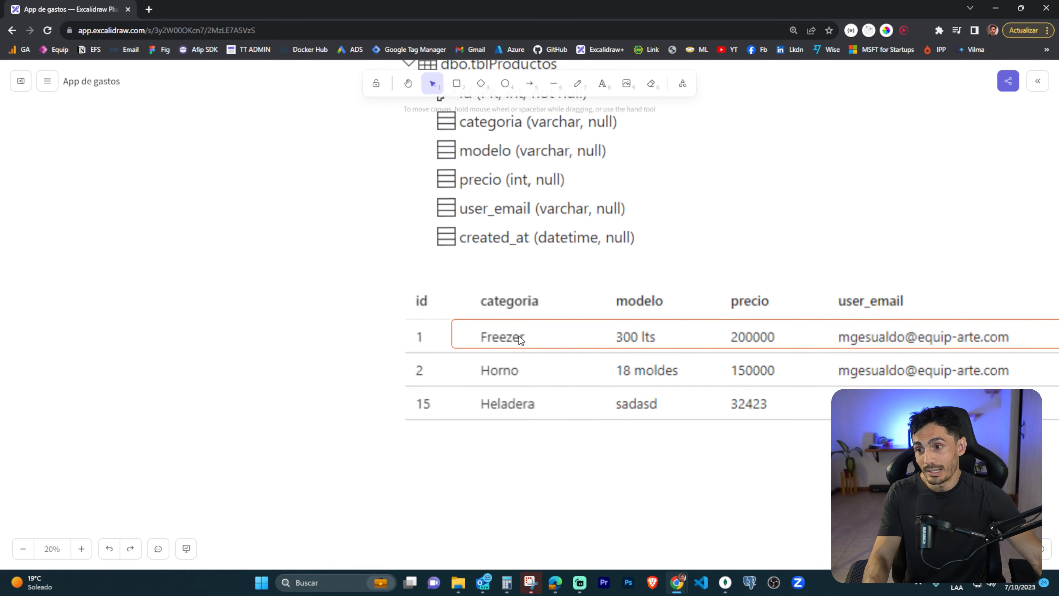
pyautogui.moveTo(401, 323); pyautogui.dragTo(446, 349)
# Outline the entity and entity_id values in a close-up of tblAdjuntos, and box the first row's entity_id.
pyautogui.moveTo(844, 441); pyautogui.dragTo(389, 407)
pyautogui.moveTo(801, 421); pyautogui.dragTo(534, 428)
pyautogui.moveTo(837, 388); pyautogui.dragTo(673, 423)
pyautogui.scroll(2, 750, 341)
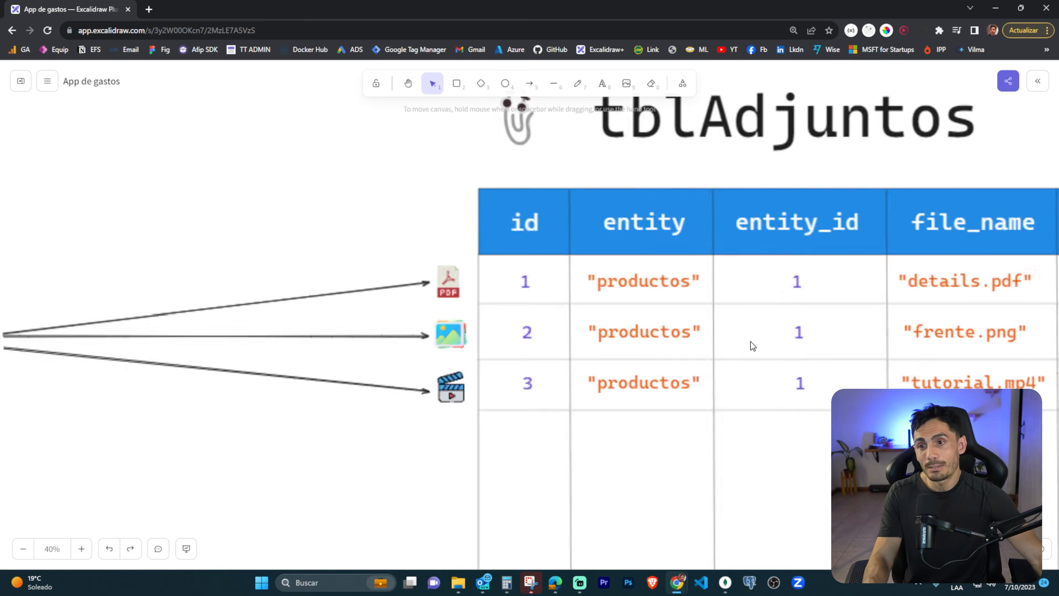
pyautogui.moveTo(578, 205); pyautogui.dragTo(707, 399)
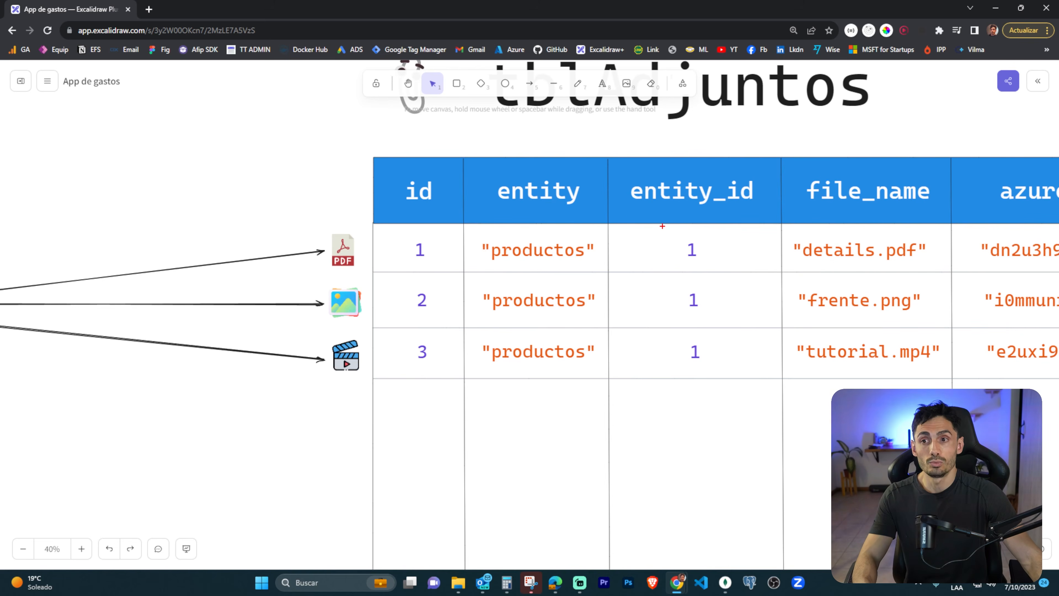
pyautogui.moveTo(468, 230); pyautogui.dragTo(607, 372)
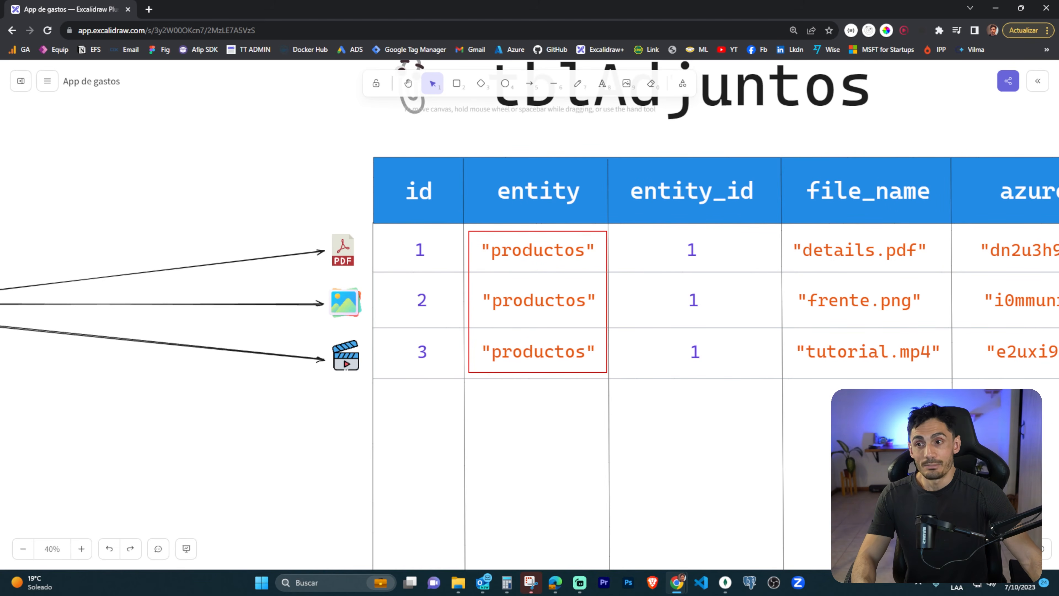
pyautogui.moveTo(665, 233); pyautogui.dragTo(719, 374)
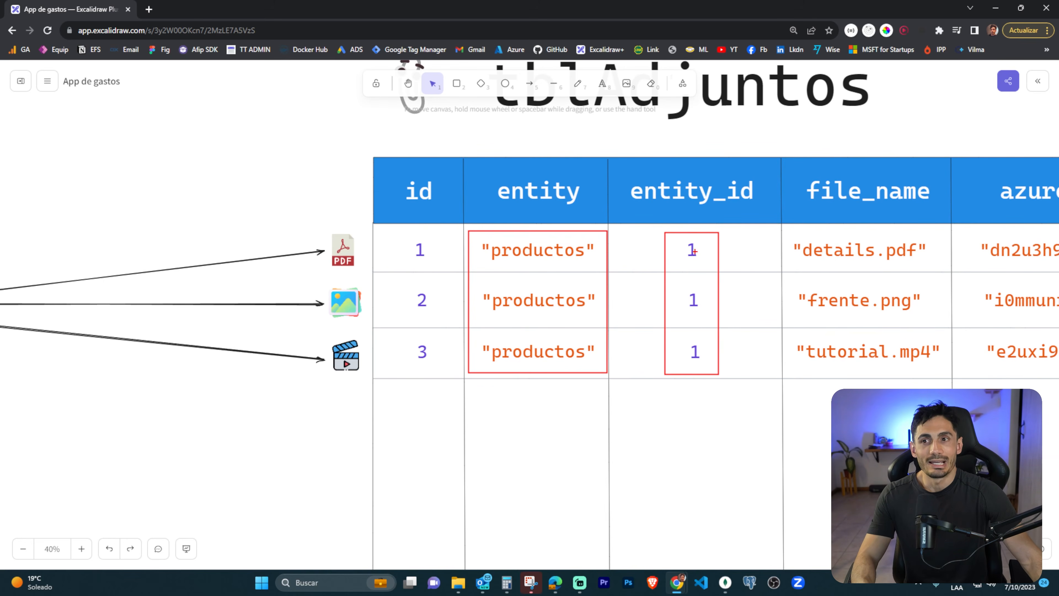
pyautogui.moveTo(690, 264); pyautogui.dragTo(701, 268)
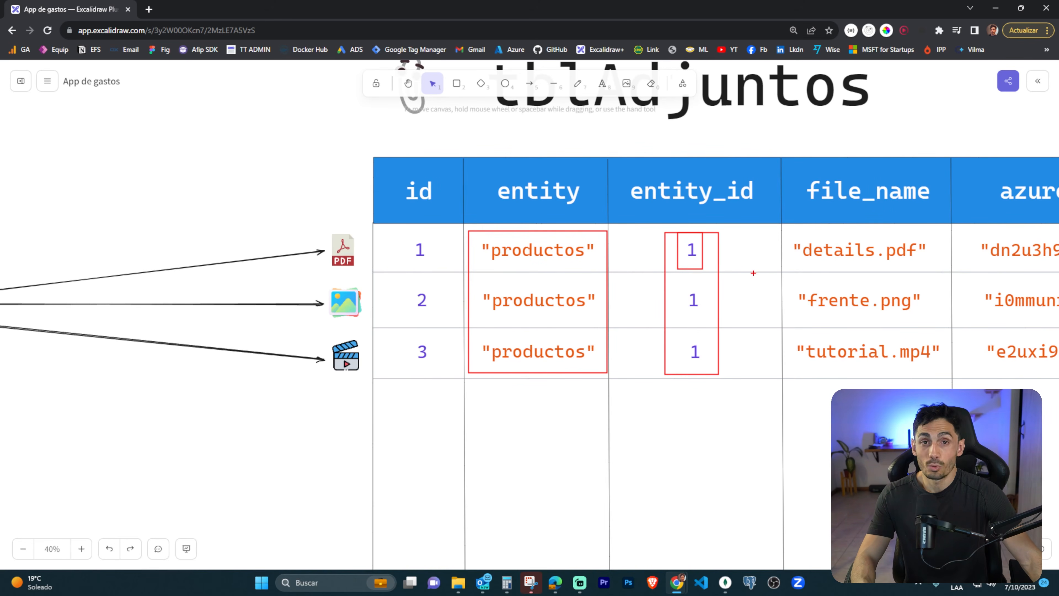
# Mark the file_name column and its file extensions, and outline the azure_blob_id header, clearing each markup.
pyautogui.moveTo(858, 318); pyautogui.dragTo(510, 375)
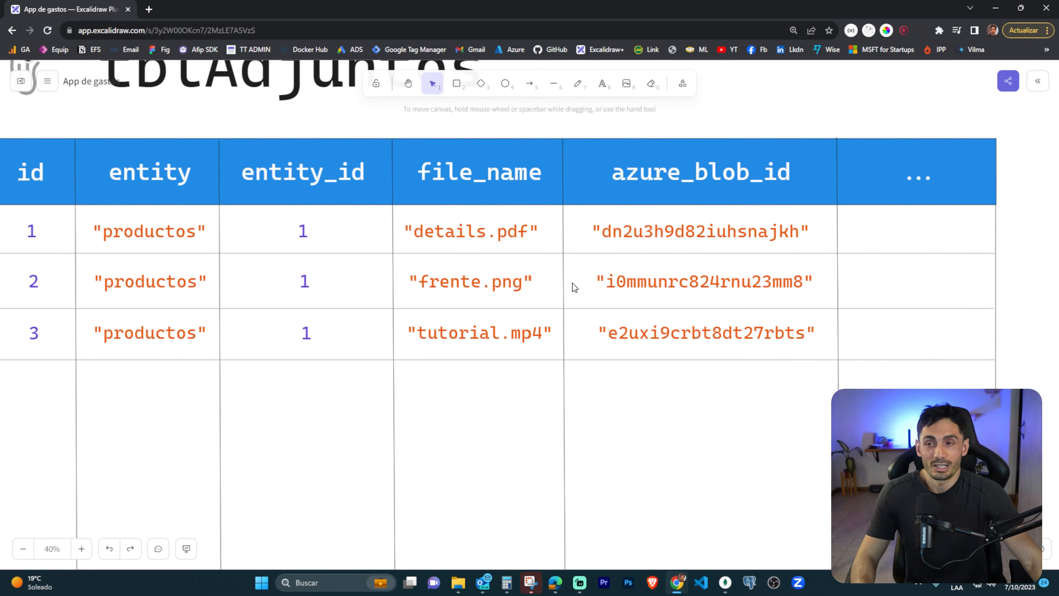
pyautogui.moveTo(407, 151); pyautogui.dragTo(568, 356)
pyautogui.moveTo(505, 234); pyautogui.dragTo(527, 246)
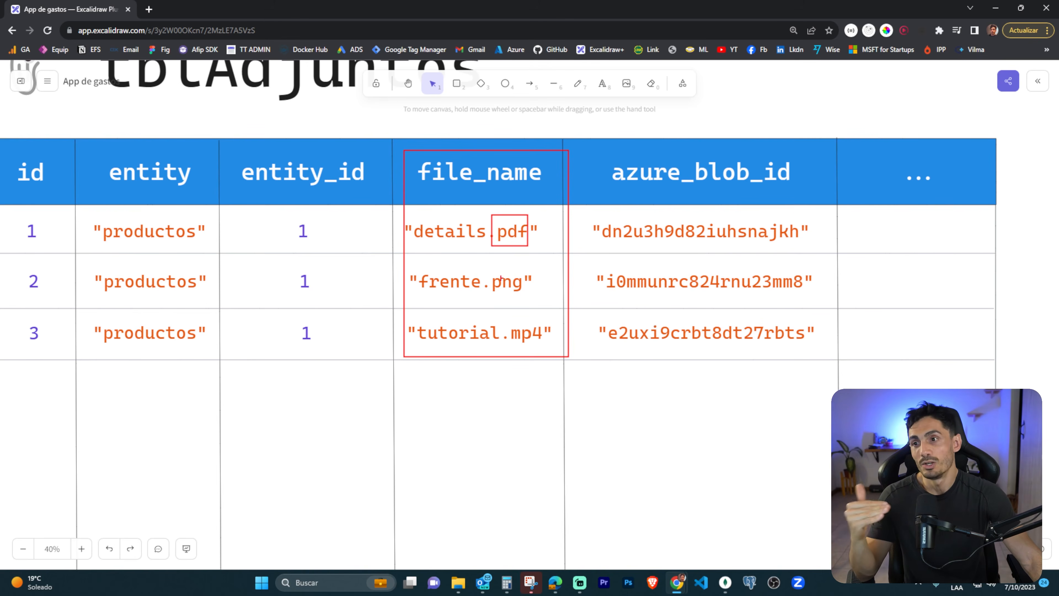
pyautogui.moveTo(511, 289)
pyautogui.mouseDown()
pyautogui.moveTo(558, 334)
pyautogui.moveTo(498, 330)
pyautogui.moveTo(514, 320)
pyautogui.mouseUp()
pyautogui.press('Escape')
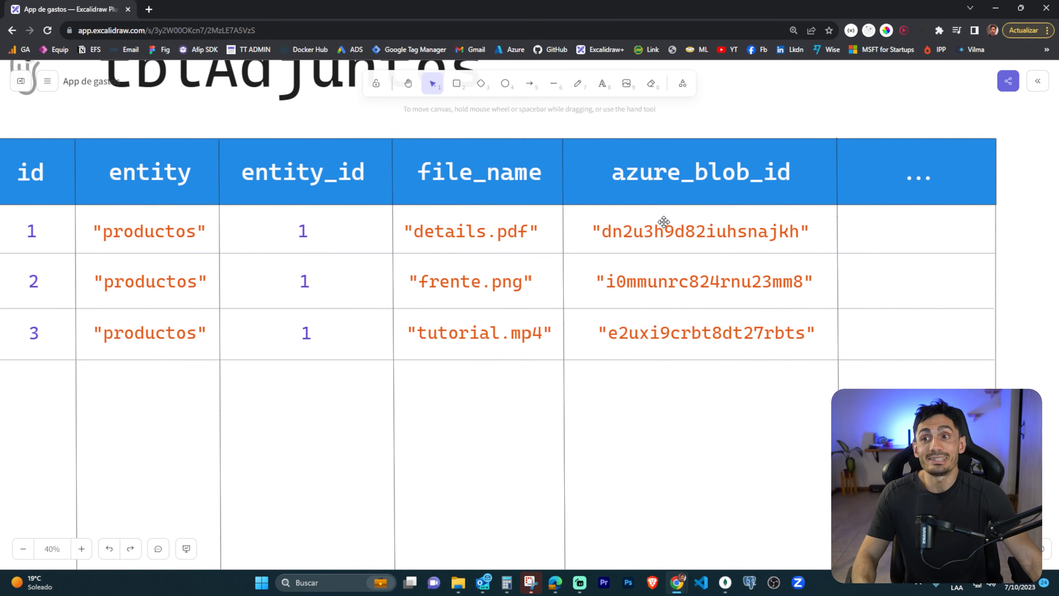
pyautogui.moveTo(637, 171); pyautogui.dragTo(800, 191)
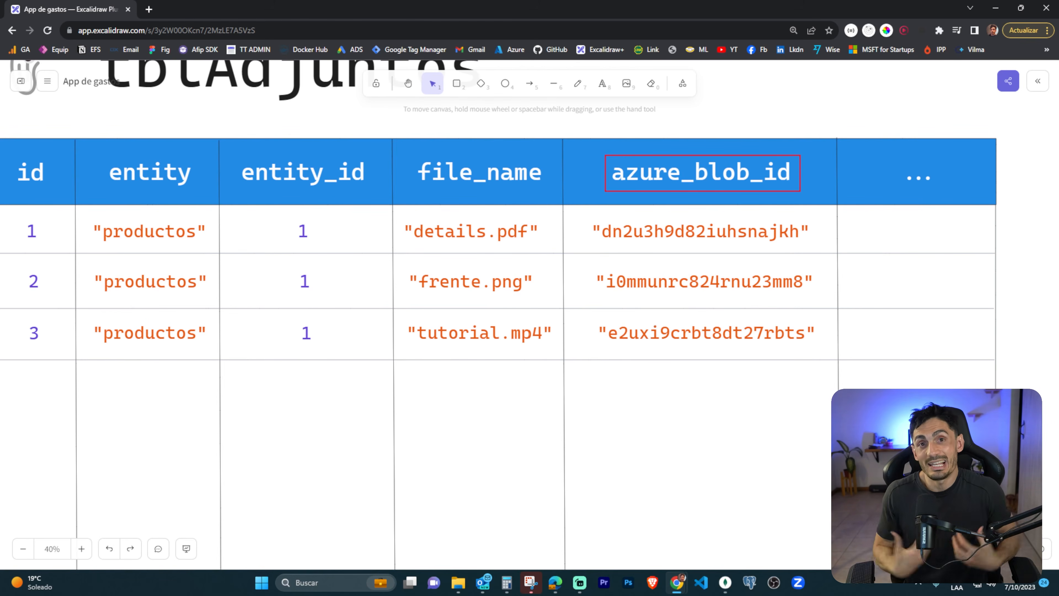
pyautogui.press('Escape')
# Box the DOCX, XLS and image icons under Azure Blob Storage, and draw an arrow from them to the storage hexagon.
pyautogui.scroll(-3, 386, 215)
pyautogui.moveTo(301, 162); pyautogui.dragTo(861, 414)
pyautogui.moveTo(256, 211); pyautogui.dragTo(616, 343)
pyautogui.scroll(5, 564, 308)
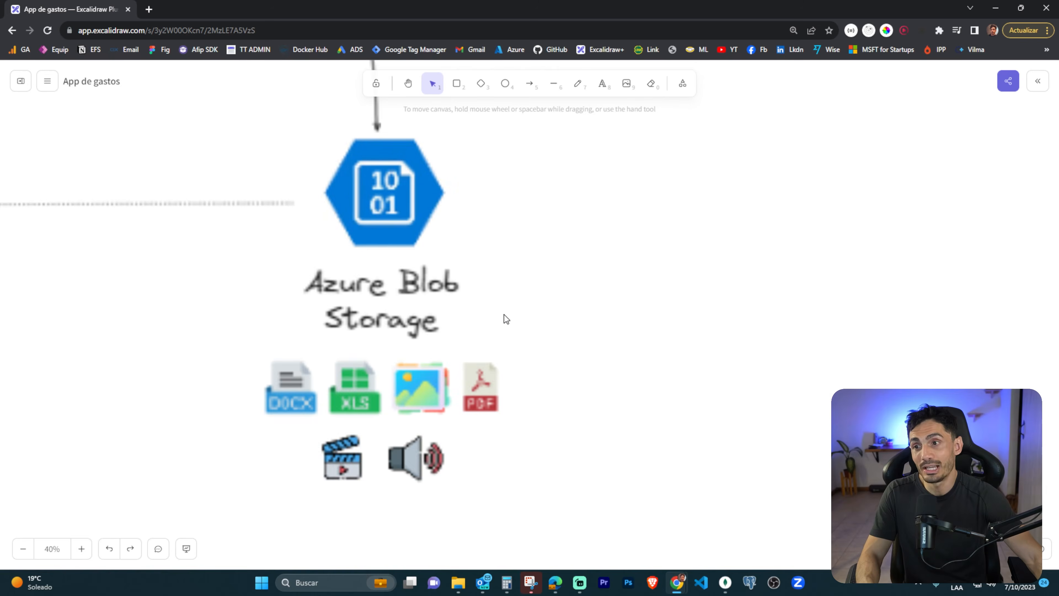
pyautogui.moveTo(277, 374); pyautogui.dragTo(323, 426)
pyautogui.moveTo(323, 350); pyautogui.dragTo(387, 427)
pyautogui.moveTo(378, 350); pyautogui.dragTo(448, 425)
pyautogui.moveTo(433, 356)
pyautogui.mouseDown()
pyautogui.moveTo(532, 220)
pyautogui.moveTo(457, 198)
pyautogui.mouseUp()
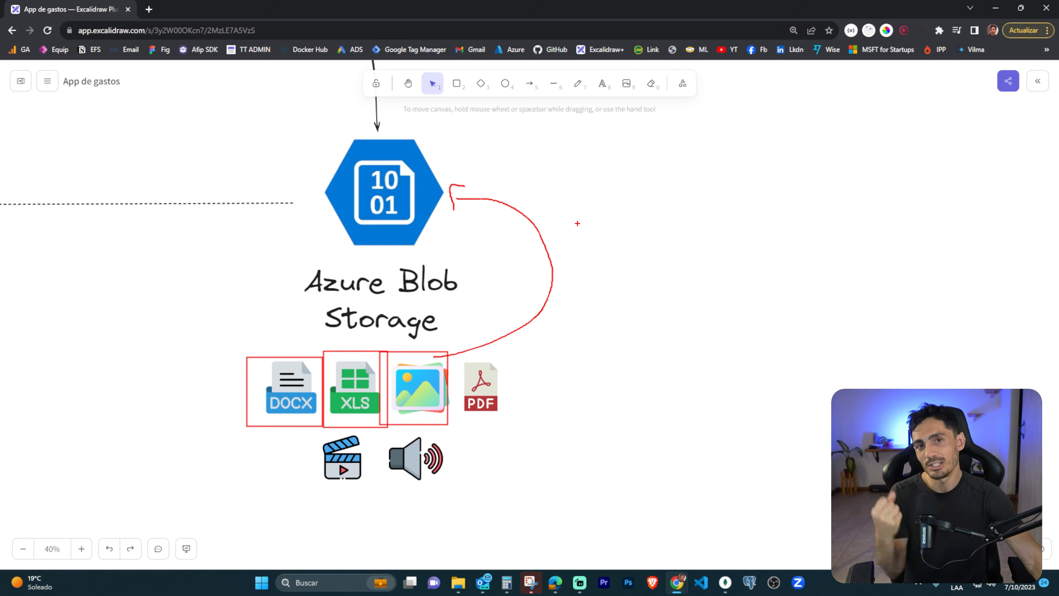
# Box the file icons under Azure Blob Storage and draw an arrow from them up to Power Apps.
pyautogui.scroll(-5, 466, 212)
pyautogui.moveTo(465, 214); pyautogui.dragTo(503, 284)
pyautogui.moveTo(424, 383); pyautogui.dragTo(552, 474)
pyautogui.moveTo(451, 410)
pyautogui.mouseDown()
pyautogui.moveTo(331, 346)
pyautogui.moveTo(359, 194)
pyautogui.mouseUp()
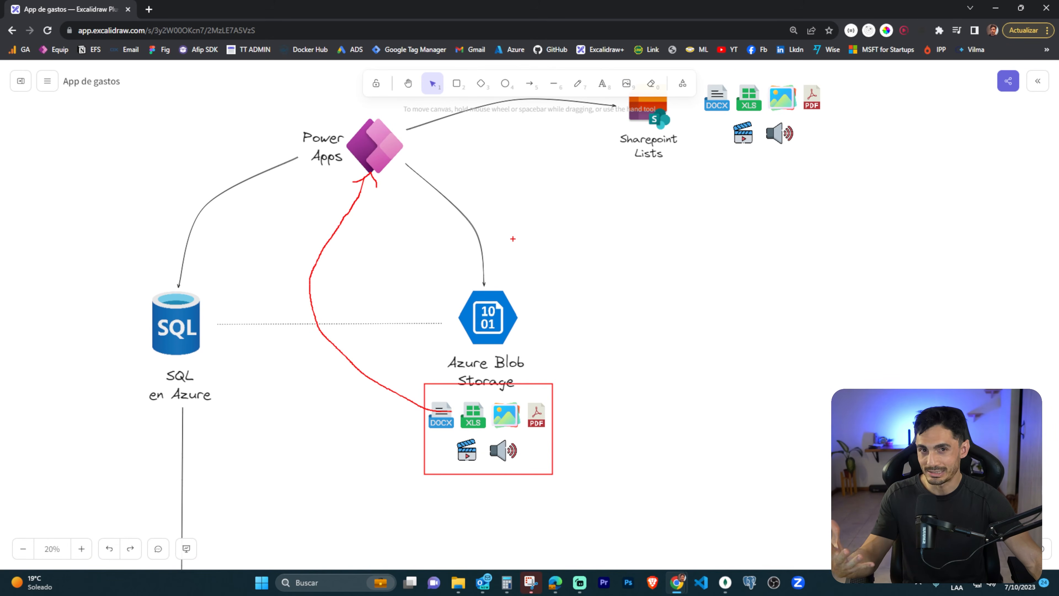
# Return to the tblAdjuntos table in the diagram and outline it in full.
pyautogui.moveTo(665, 461); pyautogui.dragTo(388, 270)
pyautogui.moveTo(656, 390); pyautogui.dragTo(363, 181)
pyautogui.moveTo(760, 445); pyautogui.dragTo(437, 295)
pyautogui.moveTo(735, 418); pyautogui.dragTo(304, 265)
pyautogui.moveTo(459, 150)
pyautogui.mouseDown()
pyautogui.moveTo(795, 429)
pyautogui.moveTo(993, 503)
pyautogui.moveTo(980, 505)
pyautogui.mouseUp()
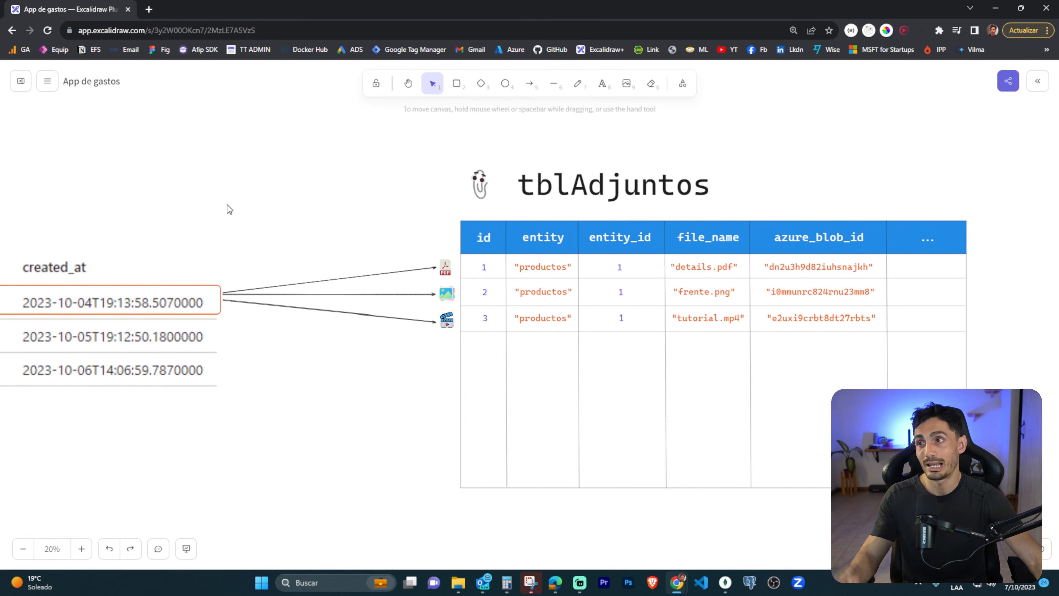
# Switch to the YouTube resource group in the Azure portal, mark its SQL server and productos database, and clear the markup.
pyautogui.click(555, 582)
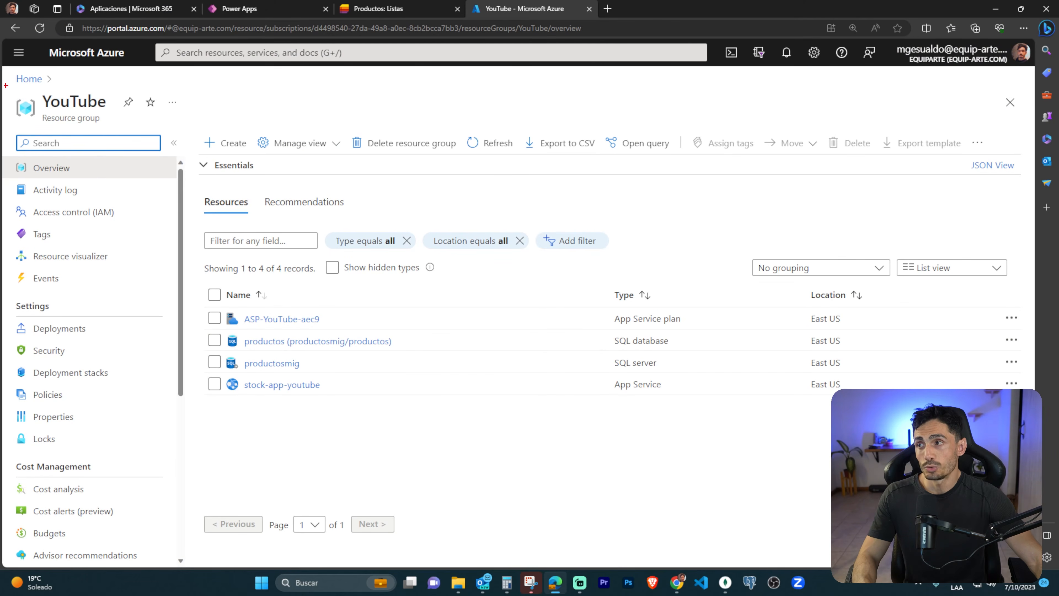
pyautogui.moveTo(6, 85)
pyautogui.mouseDown()
pyautogui.moveTo(114, 135)
pyautogui.moveTo(178, 299)
pyautogui.mouseUp()
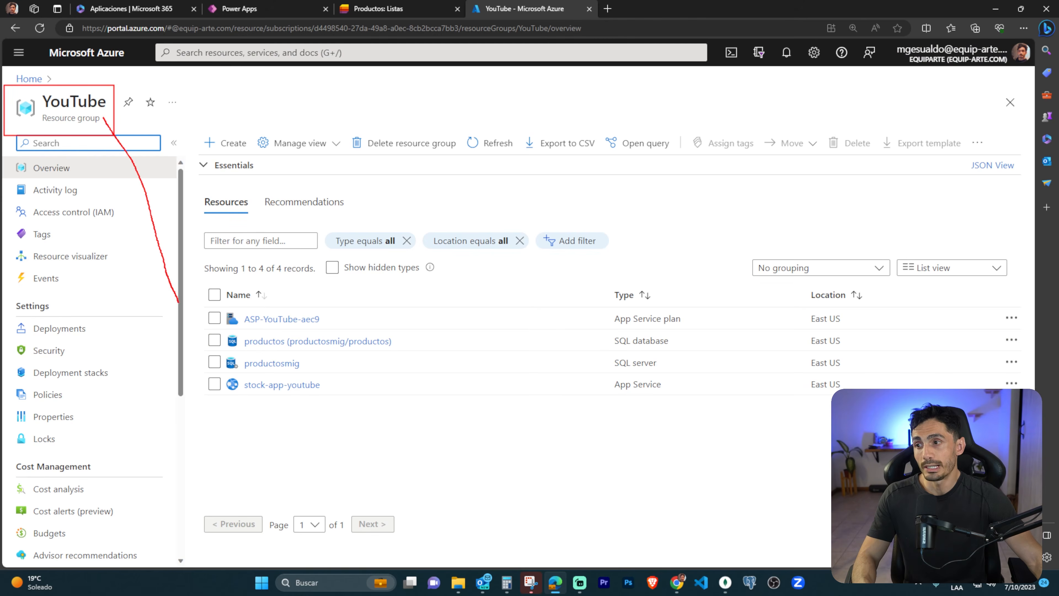
pyautogui.moveTo(235, 359); pyautogui.dragTo(418, 375)
pyautogui.moveTo(226, 326); pyautogui.dragTo(397, 356)
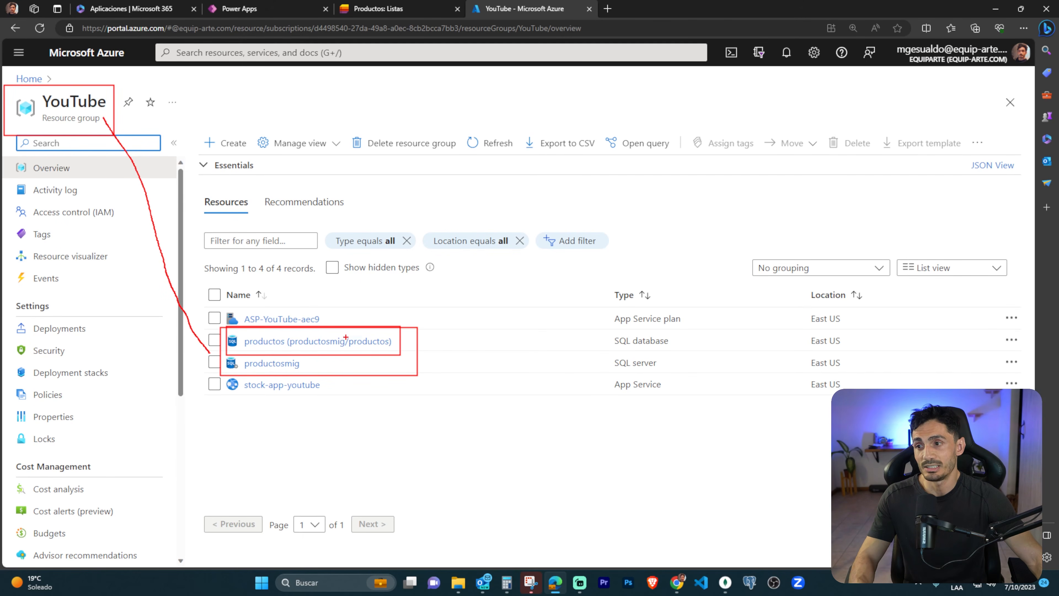
pyautogui.press('Escape')
# Open the query editor of the productos SQL database and continue with the signed-in Microsoft Entra account.
pyautogui.click(331, 341)
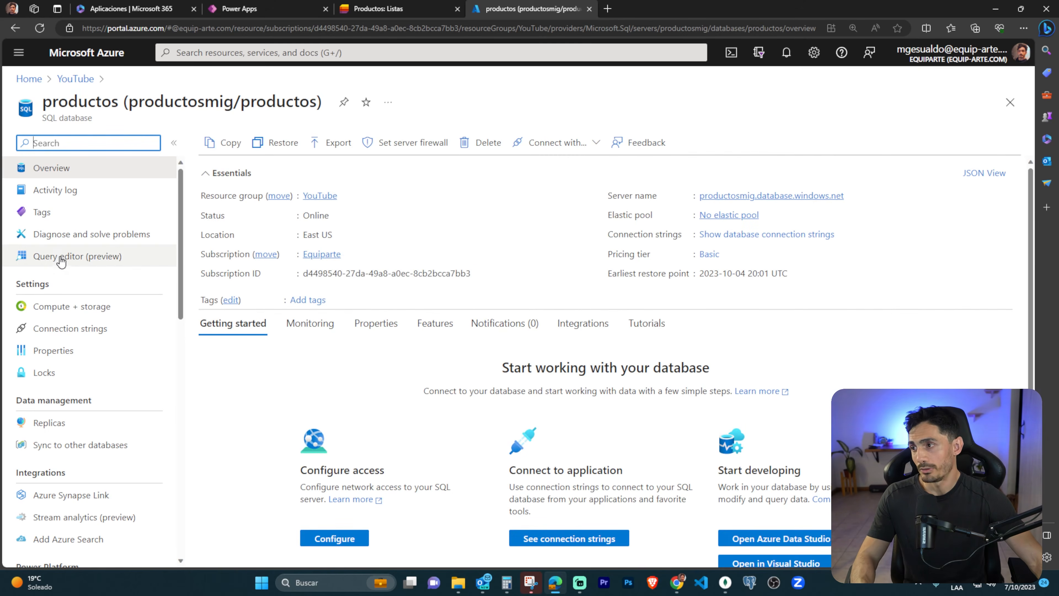
pyautogui.click(45, 256)
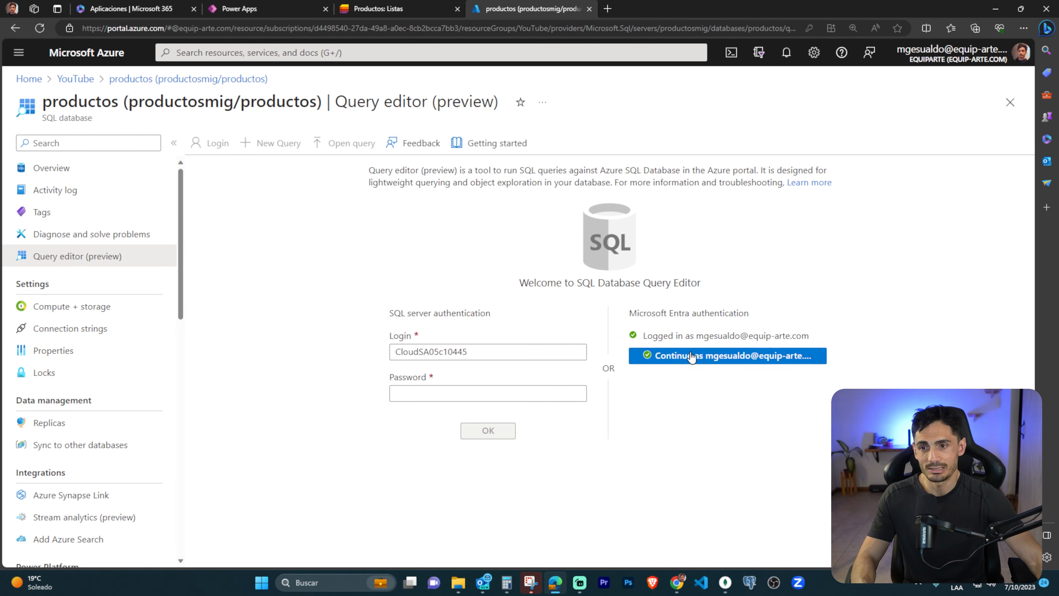
pyautogui.click(727, 356)
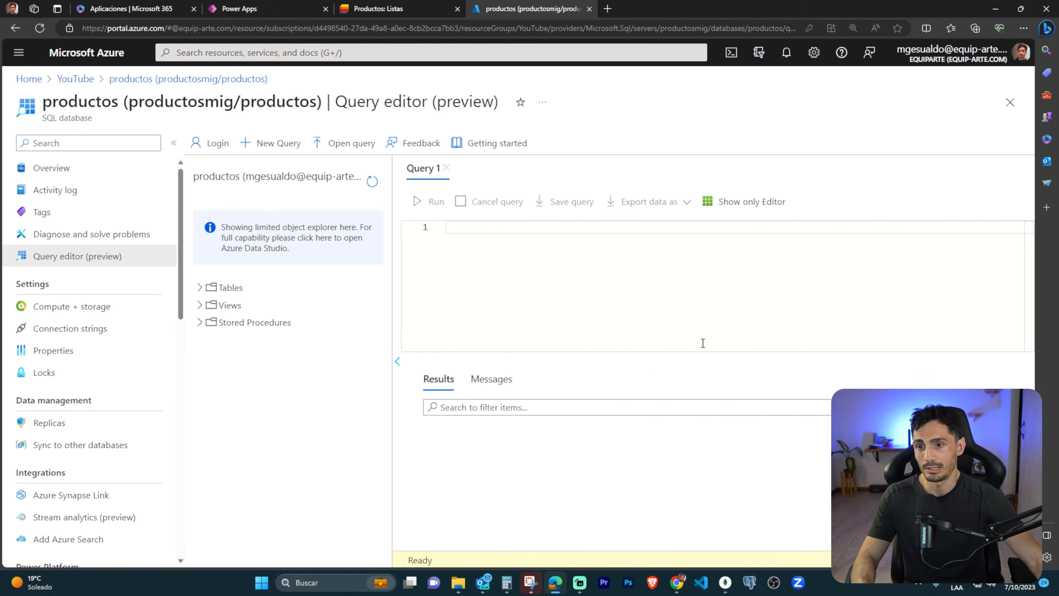
# Outline the Open query command in the query editor, and clear the outline.
pyautogui.hotkey('ctrl', '2')
pyautogui.moveTo(305, 121); pyautogui.dragTo(378, 165)
pyautogui.press('Escape')
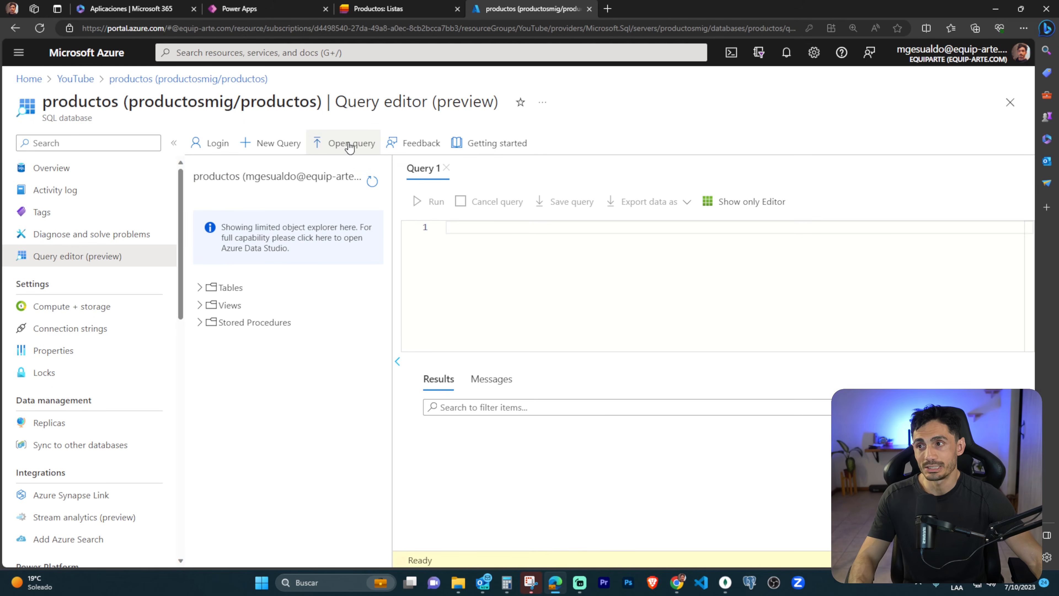
# Load the query.sql file from the Descargas folder into the query editor.
pyautogui.click(348, 143)
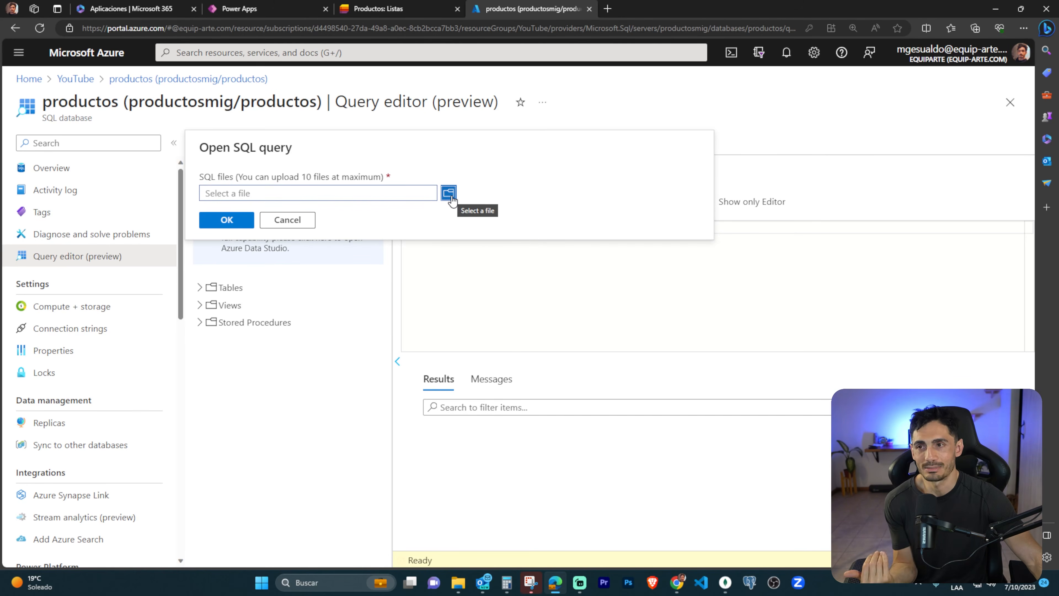
pyautogui.click(684, 293)
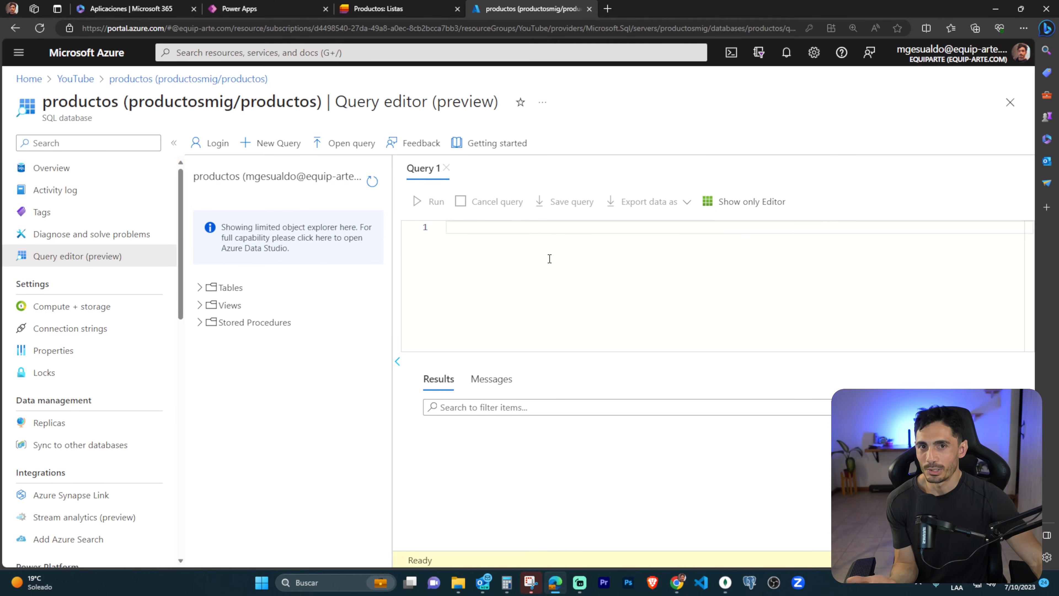
pyautogui.click(331, 151)
pyautogui.click(447, 193)
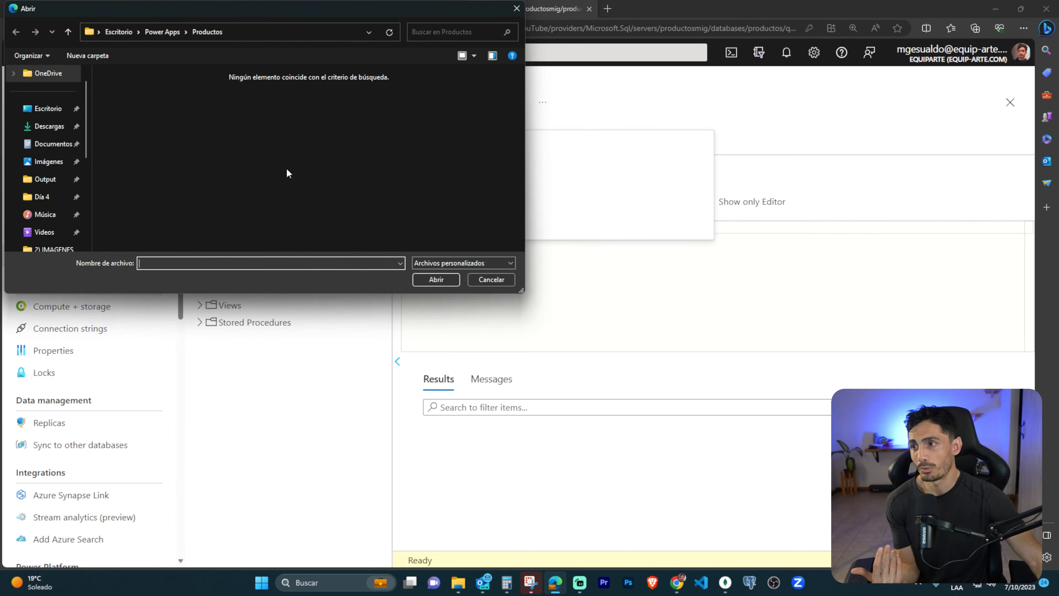
pyautogui.click(49, 126)
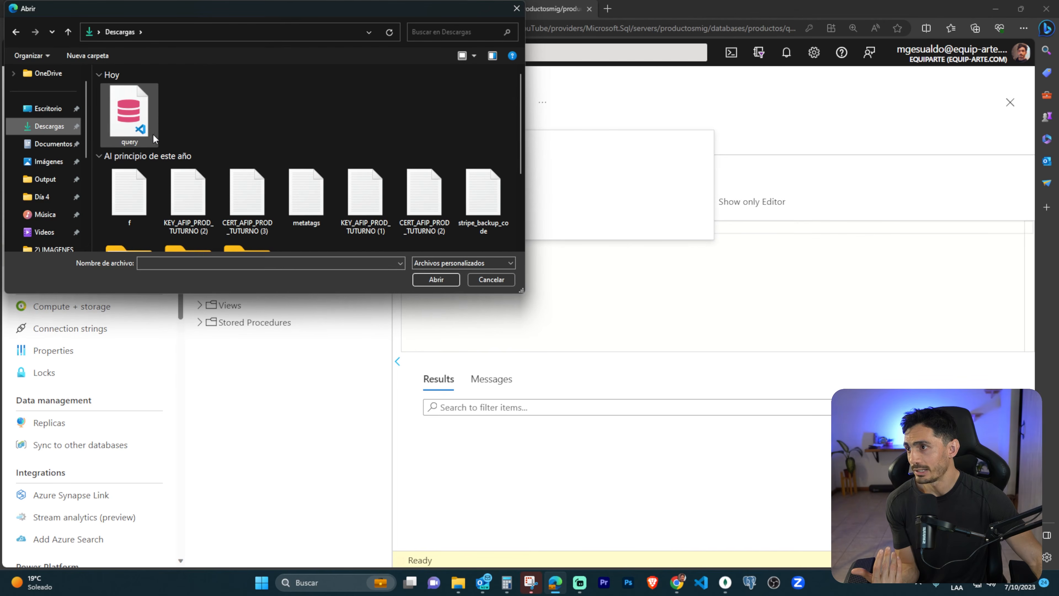
pyautogui.doubleClick(130, 113)
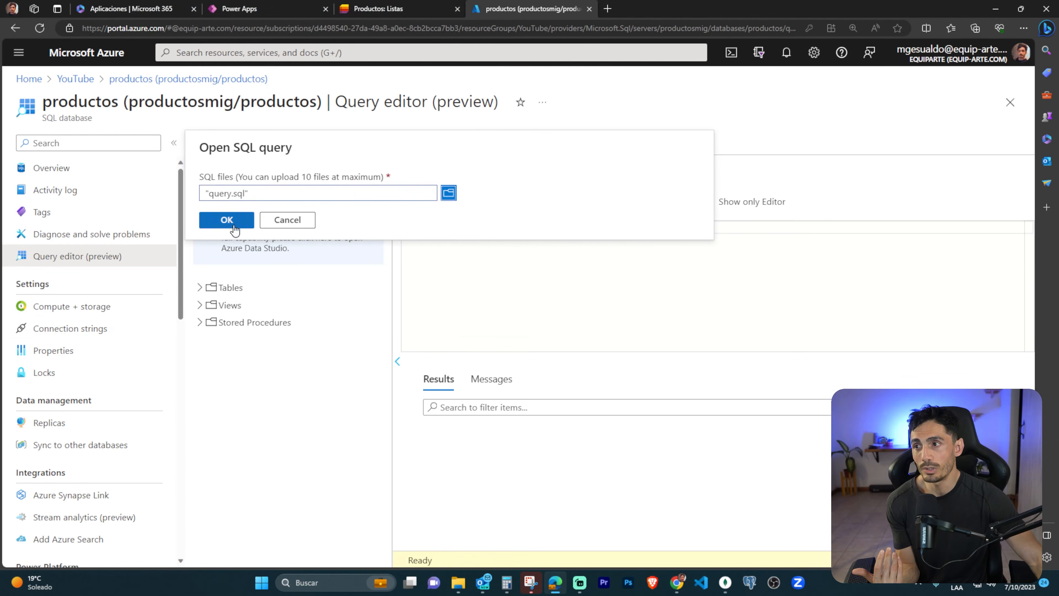
pyautogui.click(233, 228)
# Highlight the CREATE TABLE tblProductos statement, and mark the id, entity and entity_id fields of the tblAdjuntos statement before clearing the markup.
pyautogui.moveTo(711, 322); pyautogui.dragTo(437, 211)
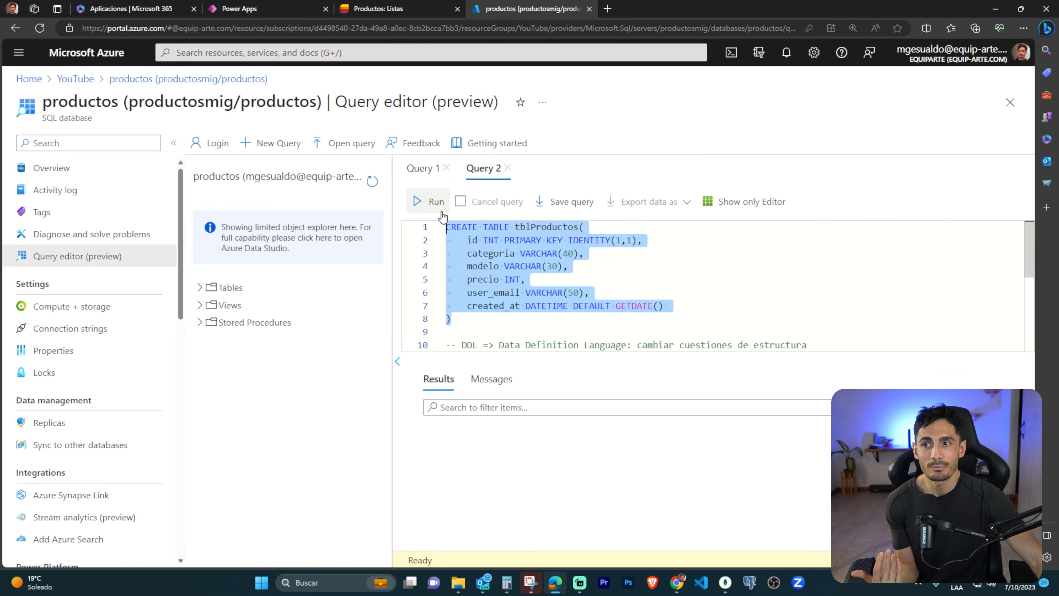
pyautogui.click(677, 292)
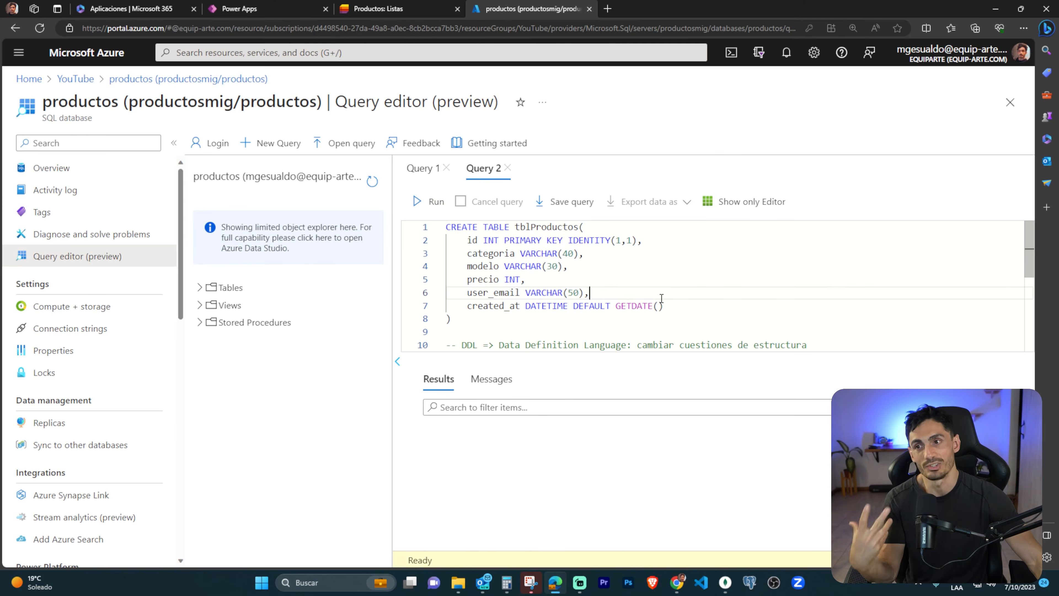
pyautogui.scroll(-1, 663, 284)
pyautogui.scroll(-3, 662, 281)
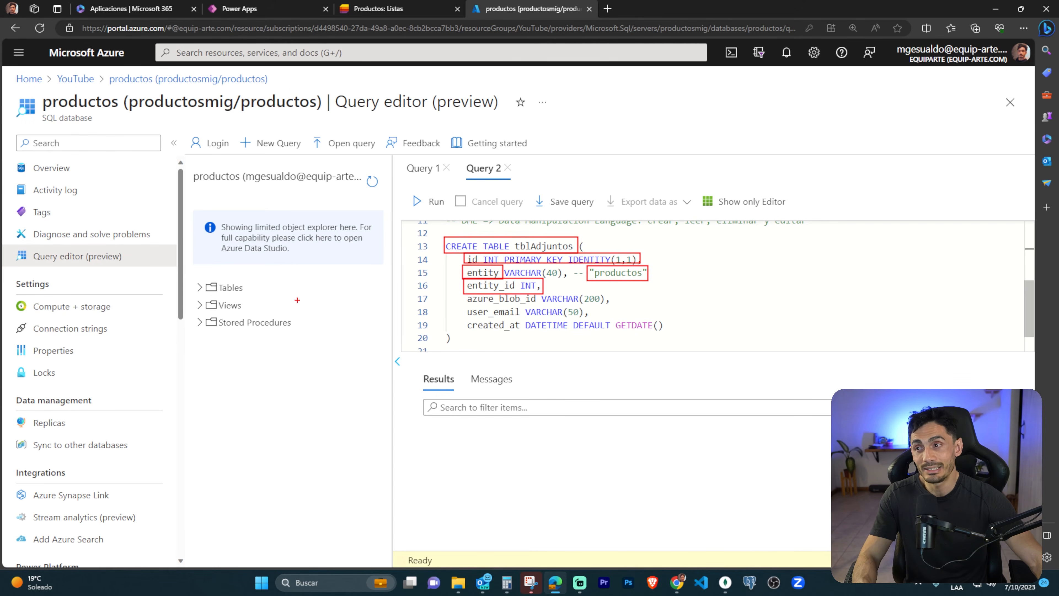
pyautogui.press('Escape')
# Expand the tblProductos columns, link id to entity_id with markup, outline azure_blob_id, user_email and created_at, and clear the markup.
pyautogui.click(228, 287)
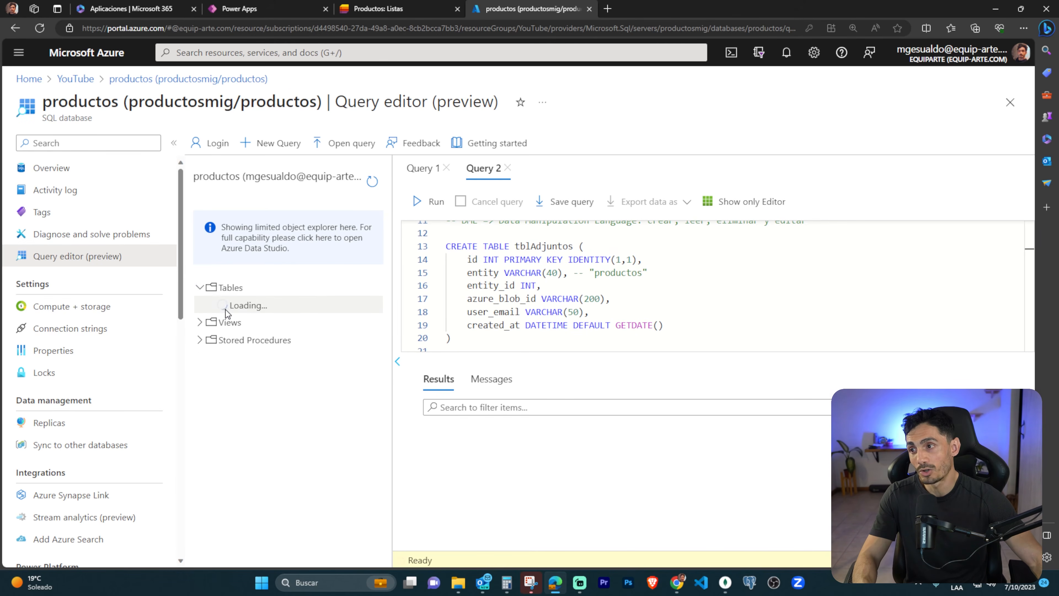
pyautogui.hotkey('ctrl', '2')
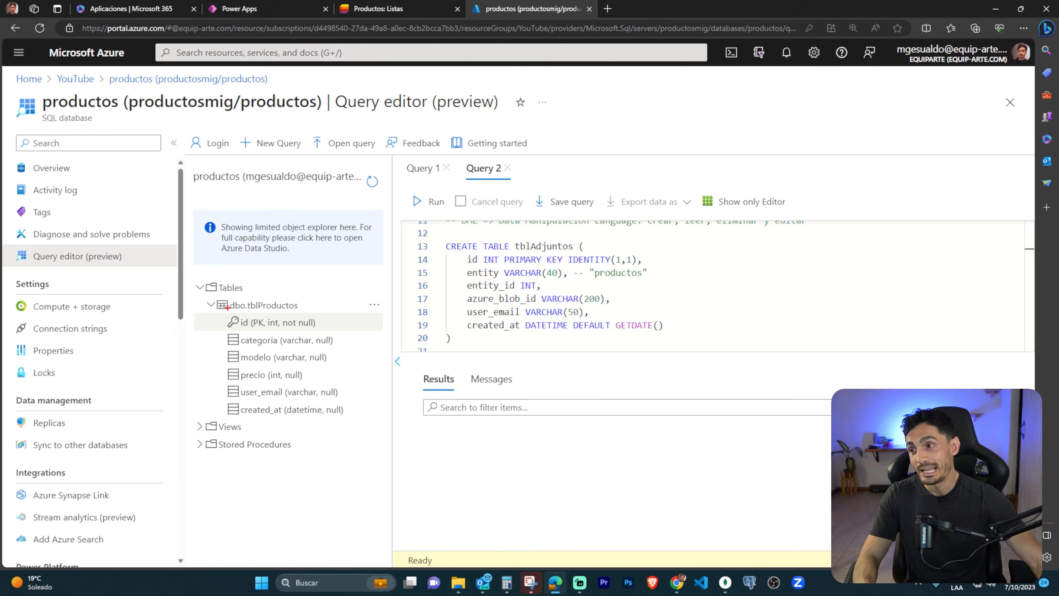
pyautogui.moveTo(227, 308); pyautogui.dragTo(325, 331)
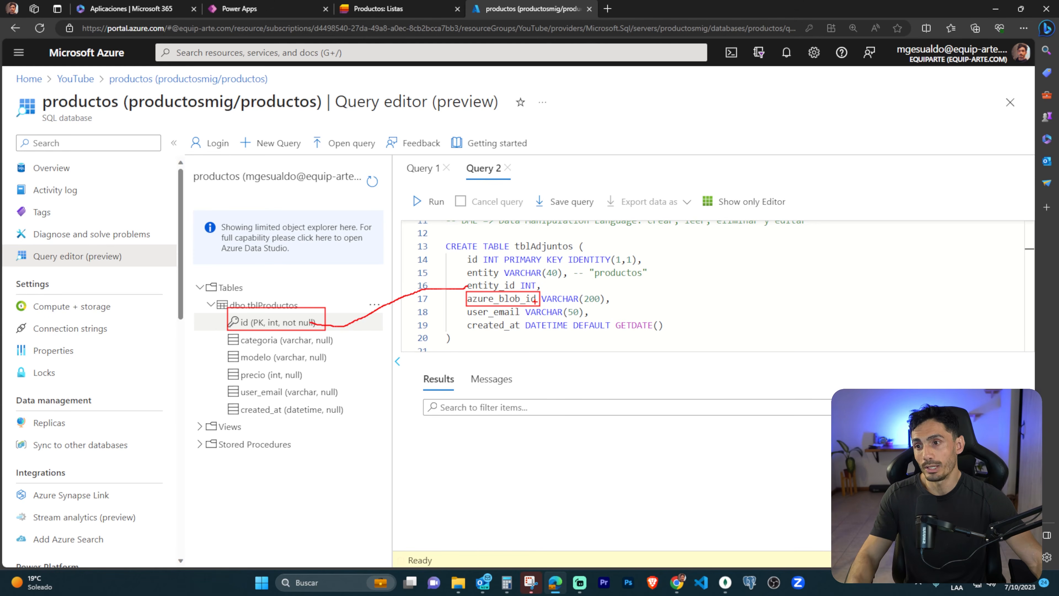
pyautogui.moveTo(496, 311); pyautogui.dragTo(587, 317)
pyautogui.moveTo(462, 317); pyautogui.dragTo(672, 336)
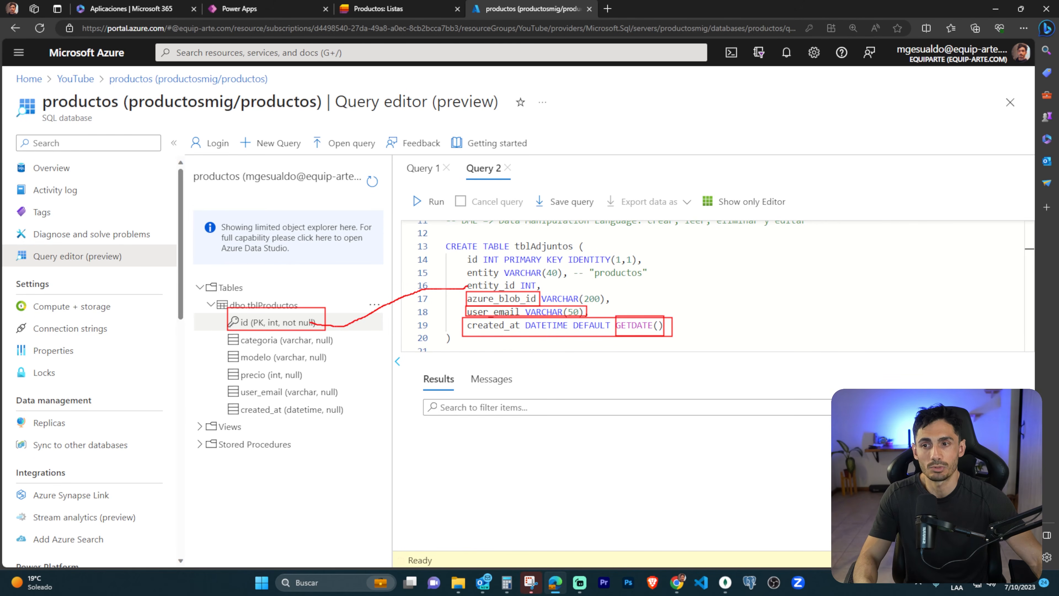
pyautogui.press('Escape')
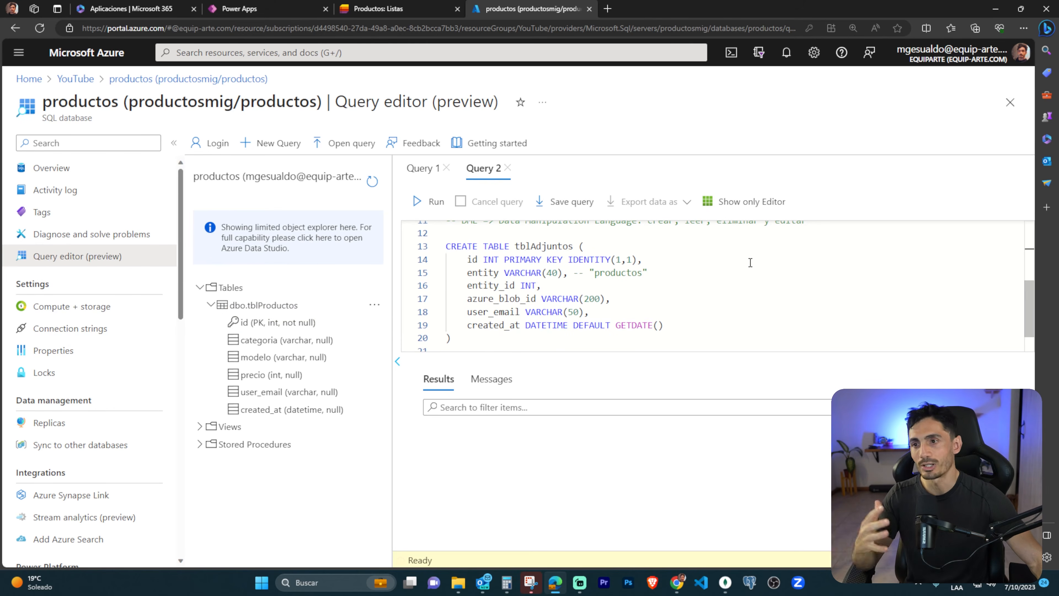
# Outline the entity and entity_id lines together, plus the azure_blob_id line, in the tblAdjuntos statement, and clear the outlines.
pyautogui.moveTo(463, 262); pyautogui.dragTo(653, 291)
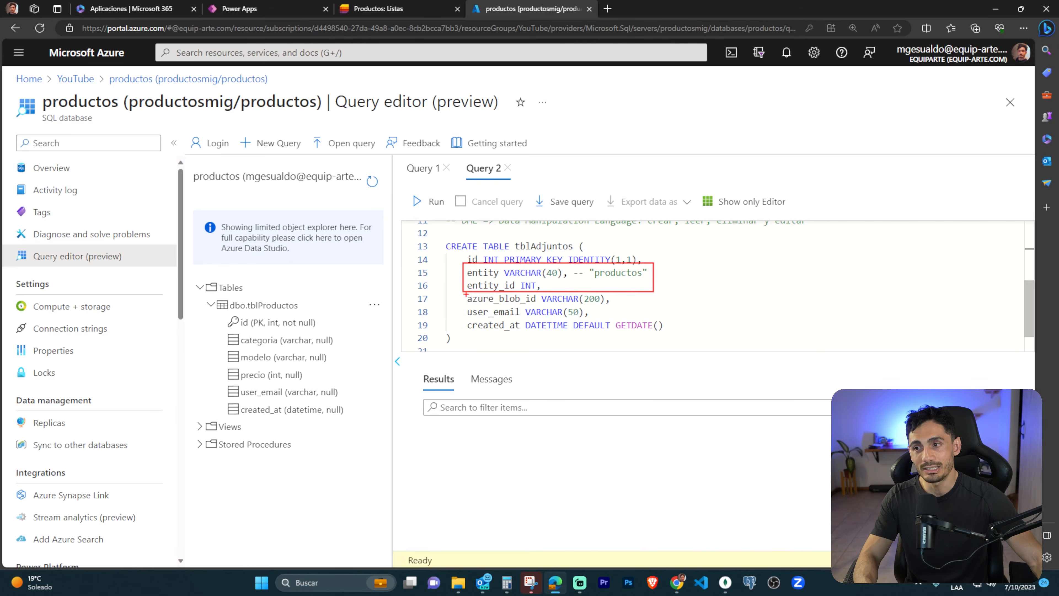
pyautogui.moveTo(476, 295); pyautogui.dragTo(611, 310)
pyautogui.press('Escape')
# Run only the CREATE TABLE tblAdjuntos statement, and refresh the database's object list to show its tables.
pyautogui.scroll(-1, 551, 307)
pyautogui.moveTo(444, 240); pyautogui.dragTo(492, 336)
pyautogui.click(421, 202)
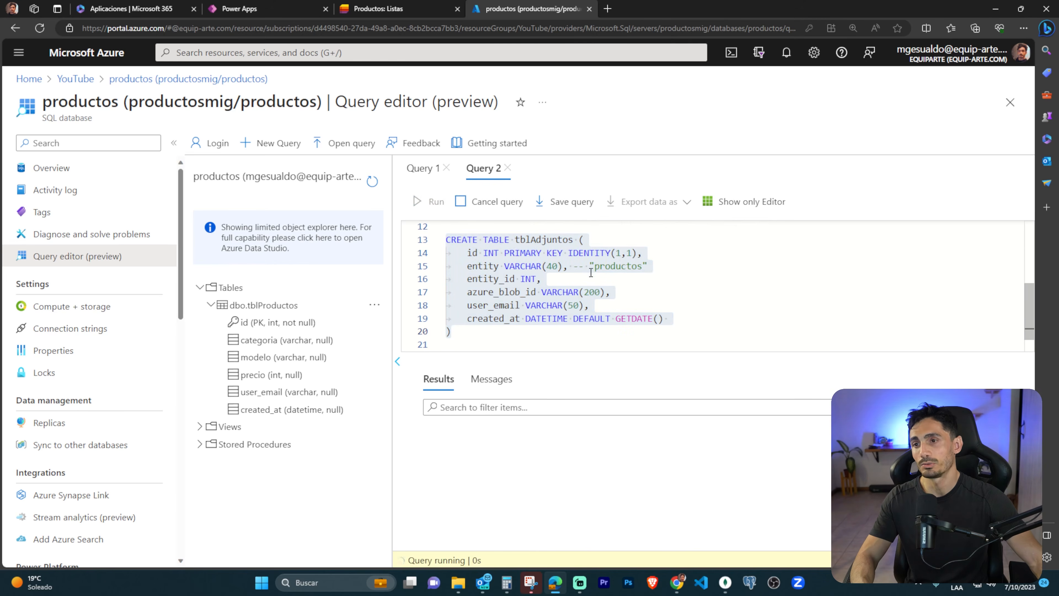
pyautogui.moveTo(487, 413); pyautogui.dragTo(571, 415)
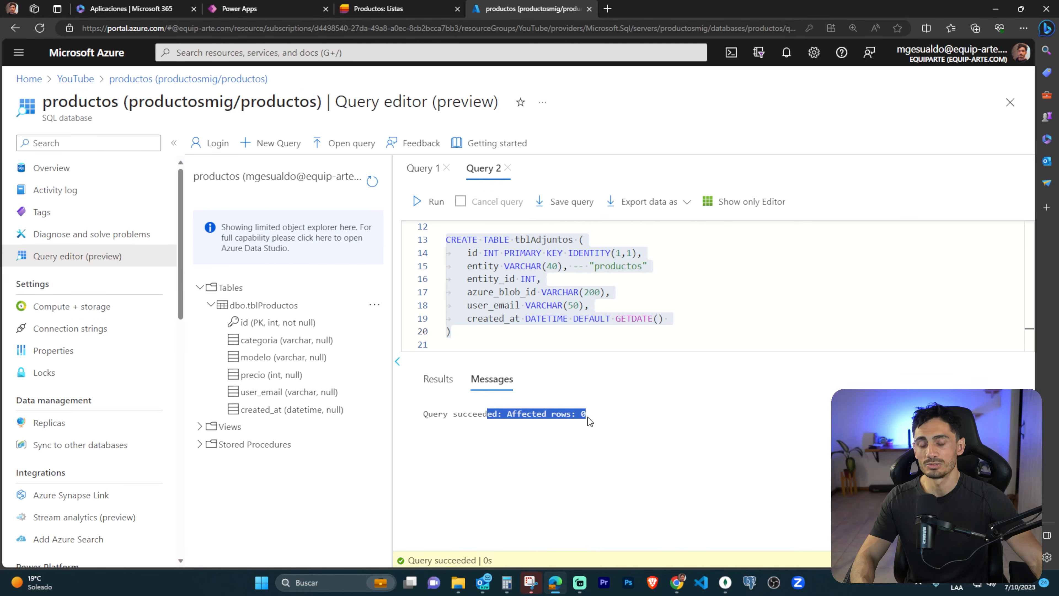
pyautogui.click(372, 181)
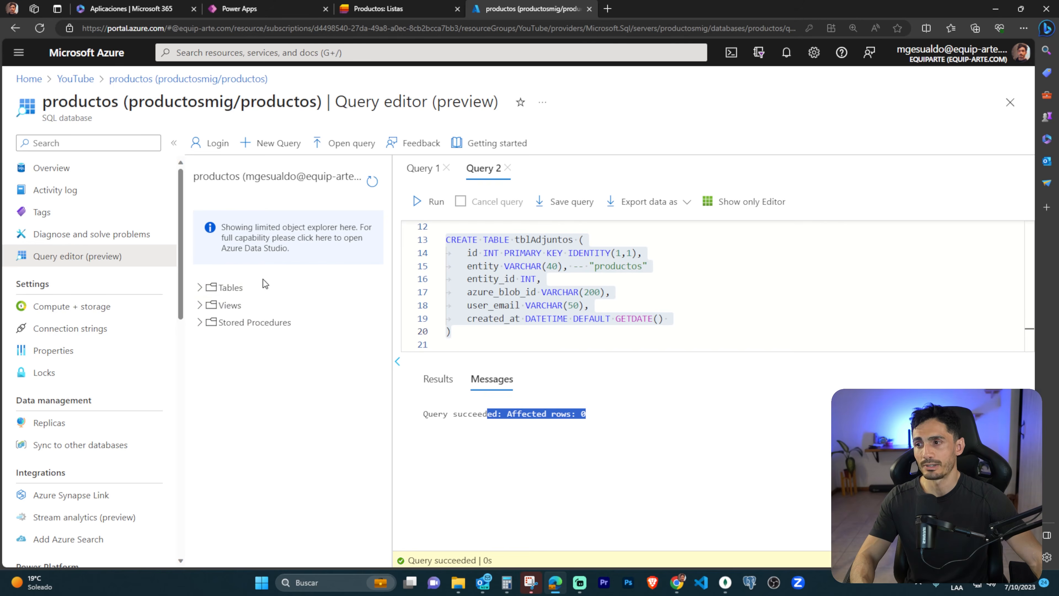
pyautogui.click(207, 293)
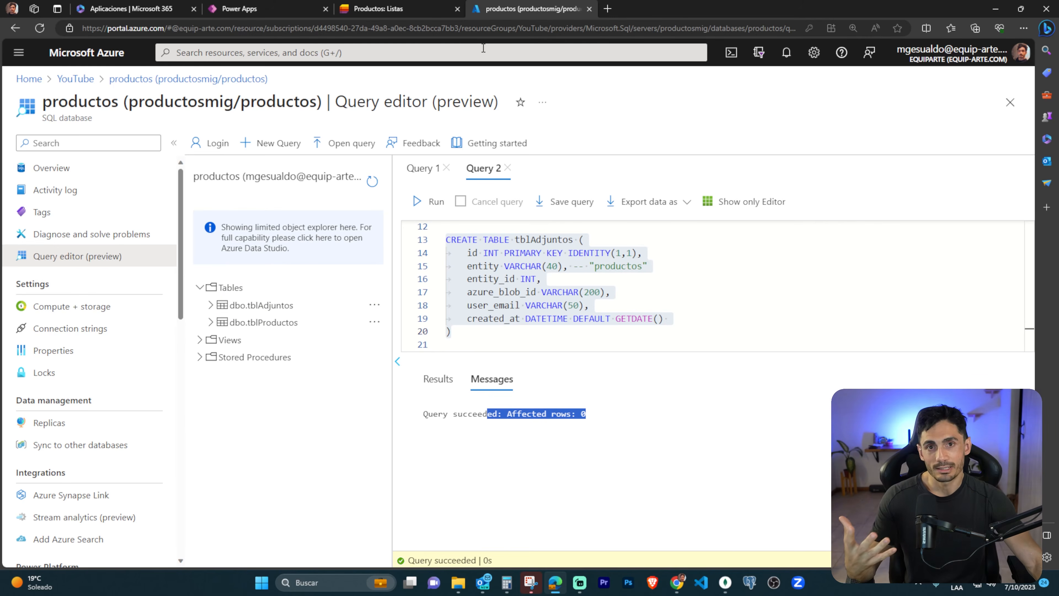
# Open the YouTube resource group in a new browser tab and start creating a resource in it.
pyautogui.middleClick(77, 79)
pyautogui.click(651, 8)
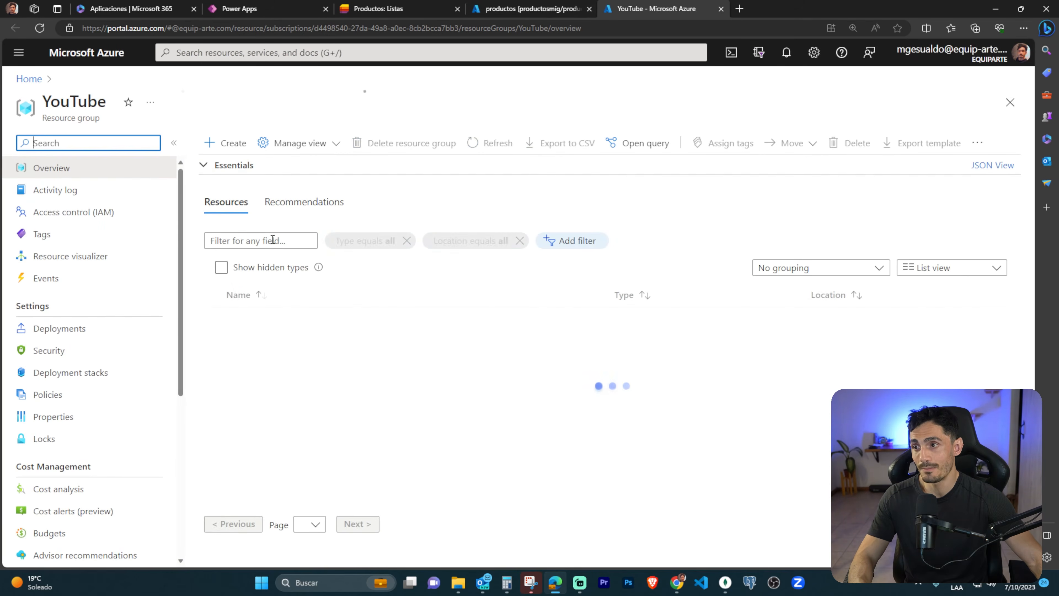
pyautogui.click(227, 143)
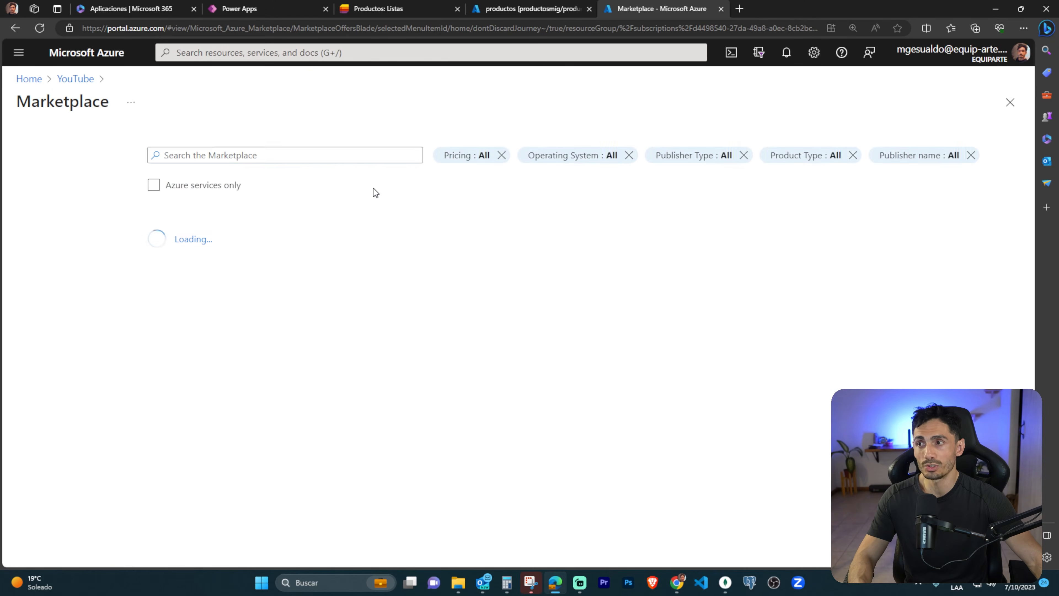
# Search the Marketplace for "storage account" and start creating Microsoft's Storage account service.
pyautogui.click(338, 158)
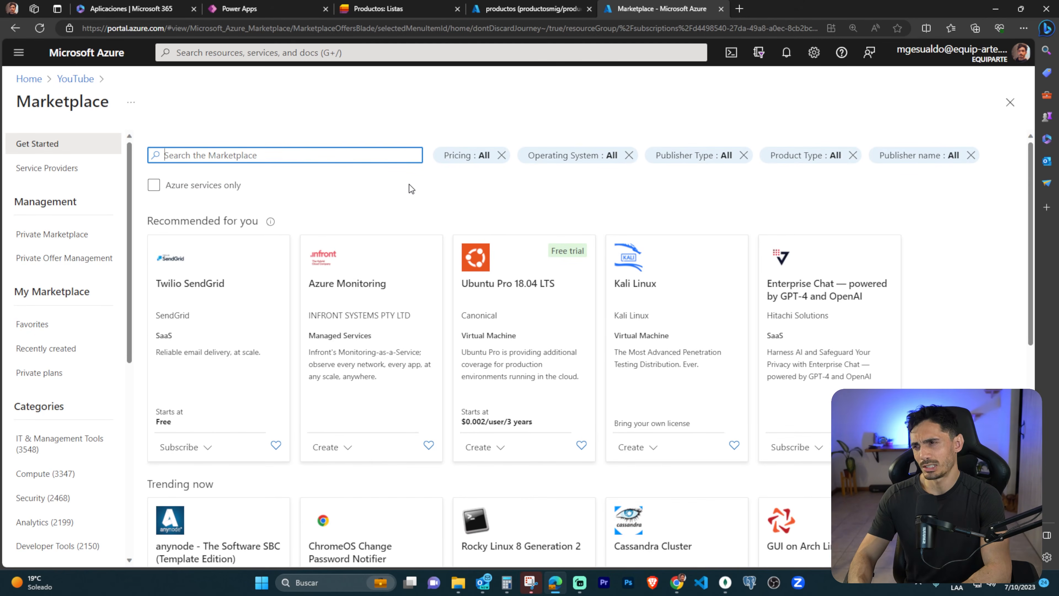
pyautogui.write('so')
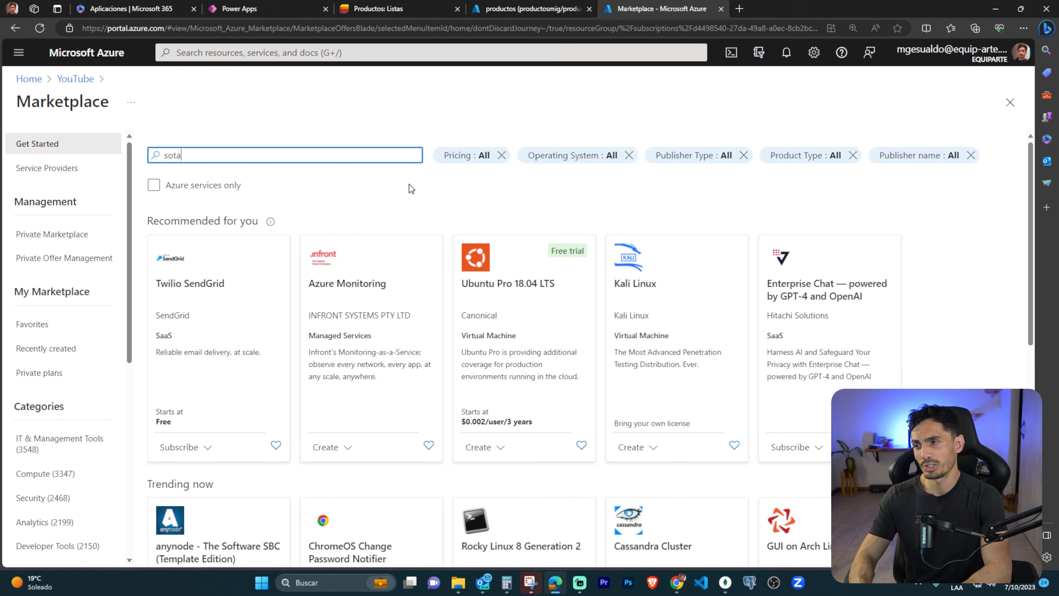
pyautogui.write('ta')
pyautogui.press('BackSpace')
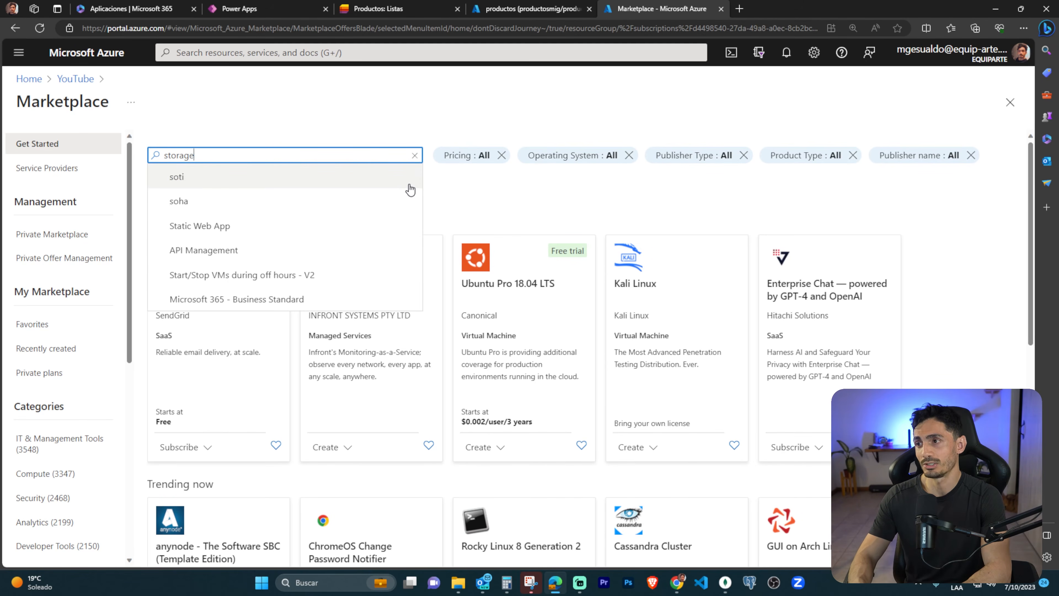
pyautogui.write('account')
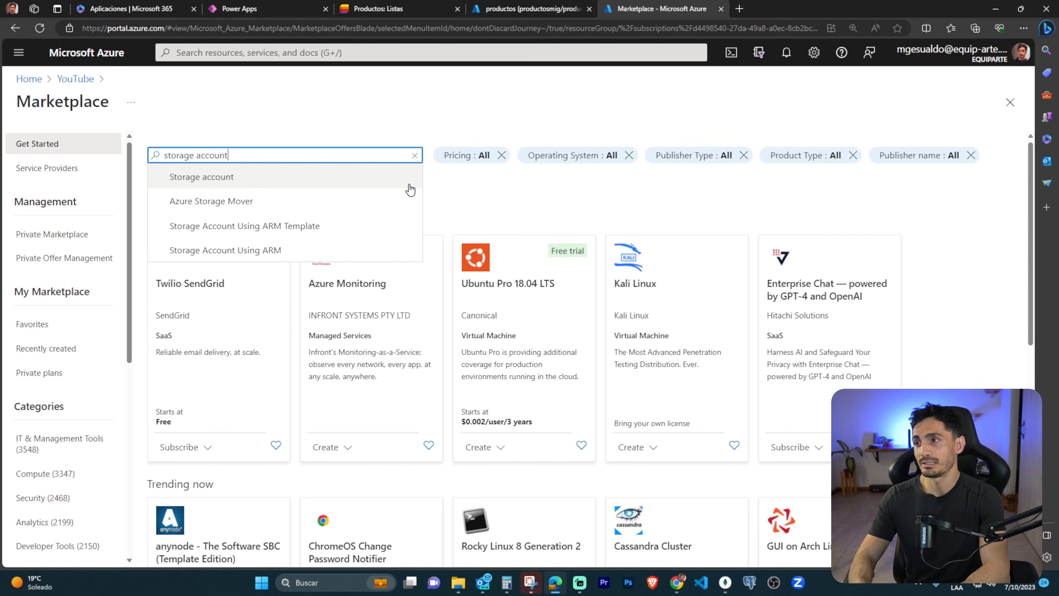
pyautogui.press('Return')
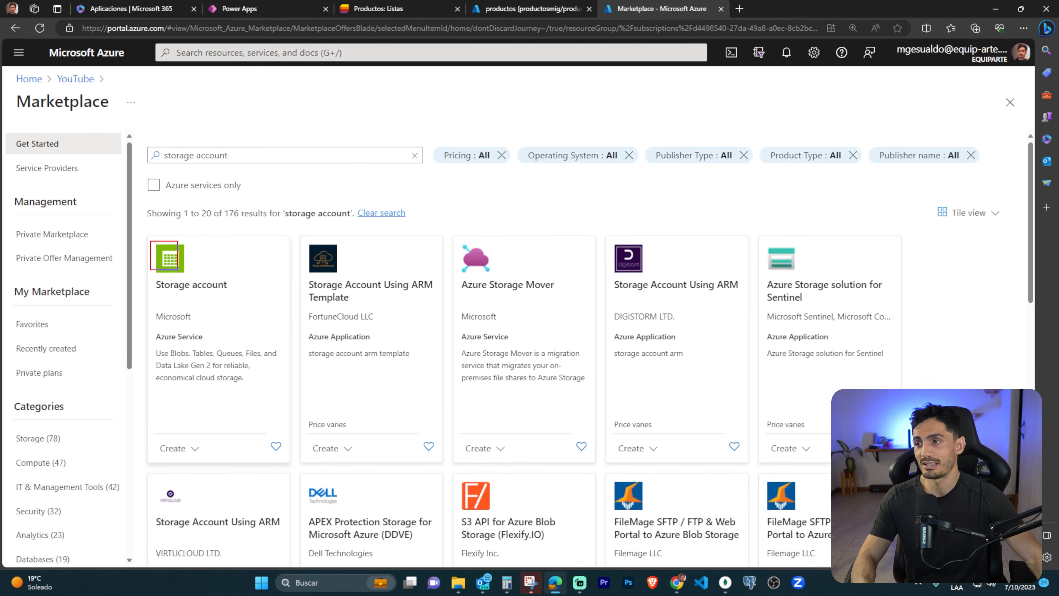
pyautogui.click(172, 448)
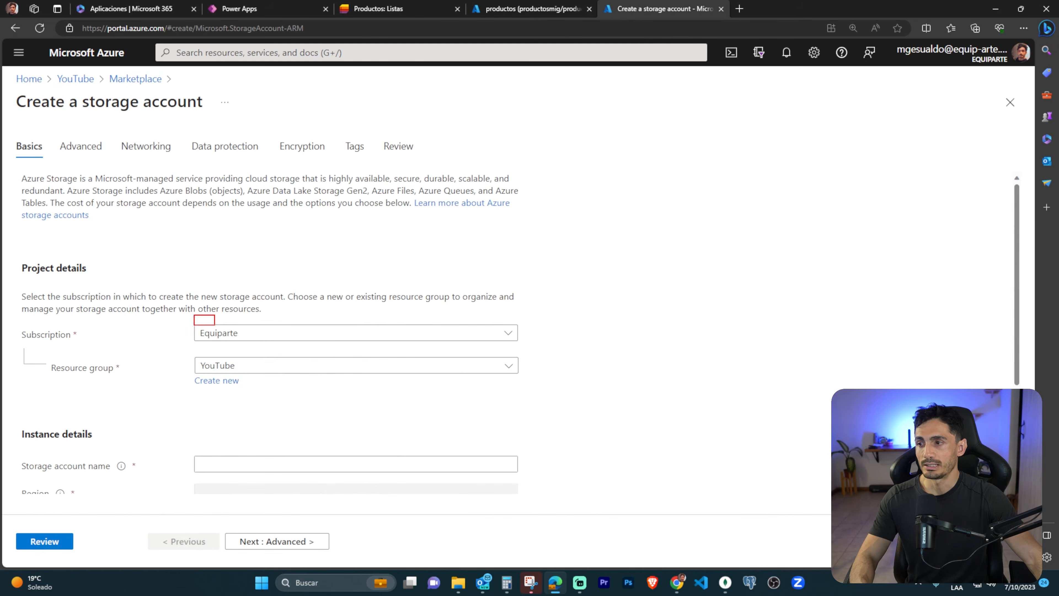
# Name the storage account productsmig and set its redundancy to Locally-redundant storage (LRS).
pyautogui.scroll(-4, 340, 381)
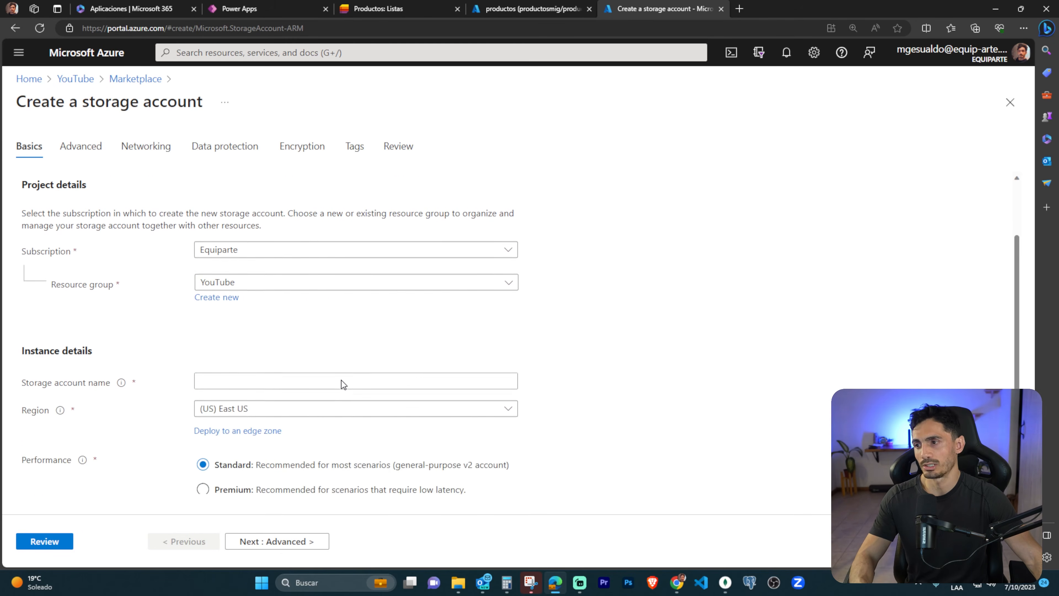
pyautogui.click(281, 302)
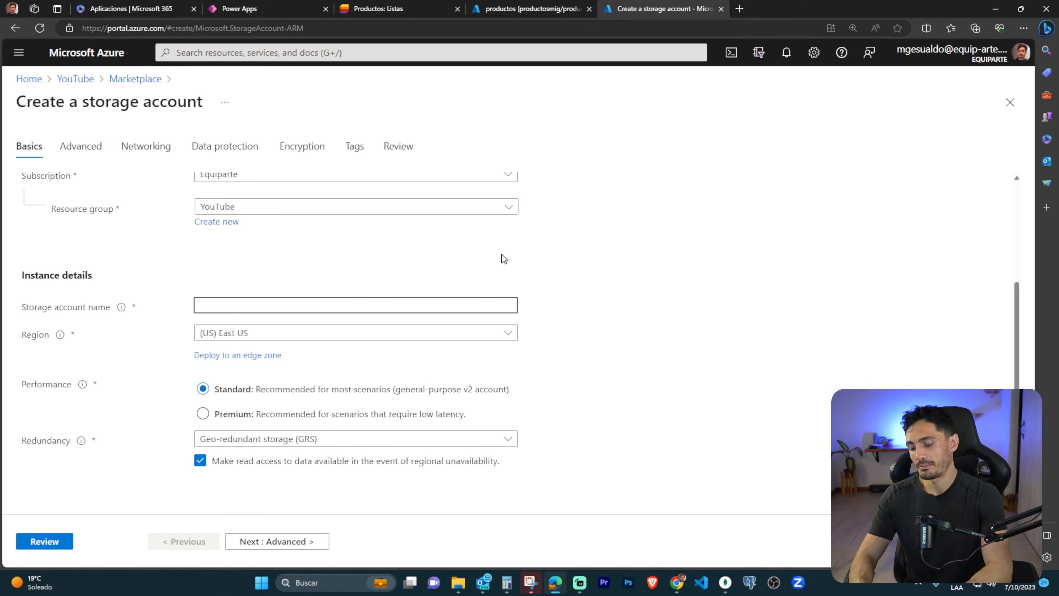
pyautogui.write('produ')
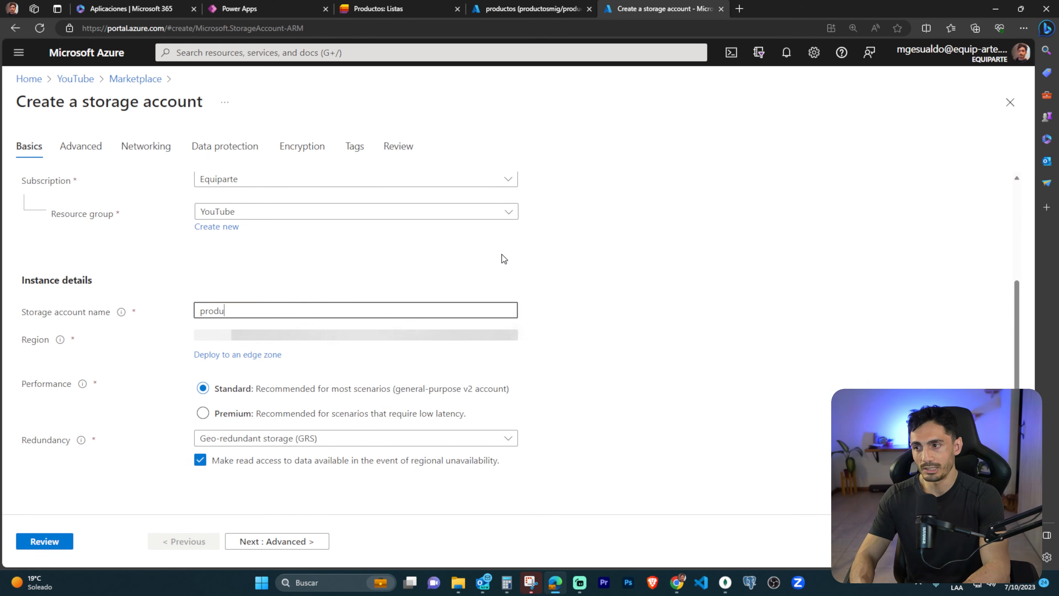
pyautogui.write('ctsmig')
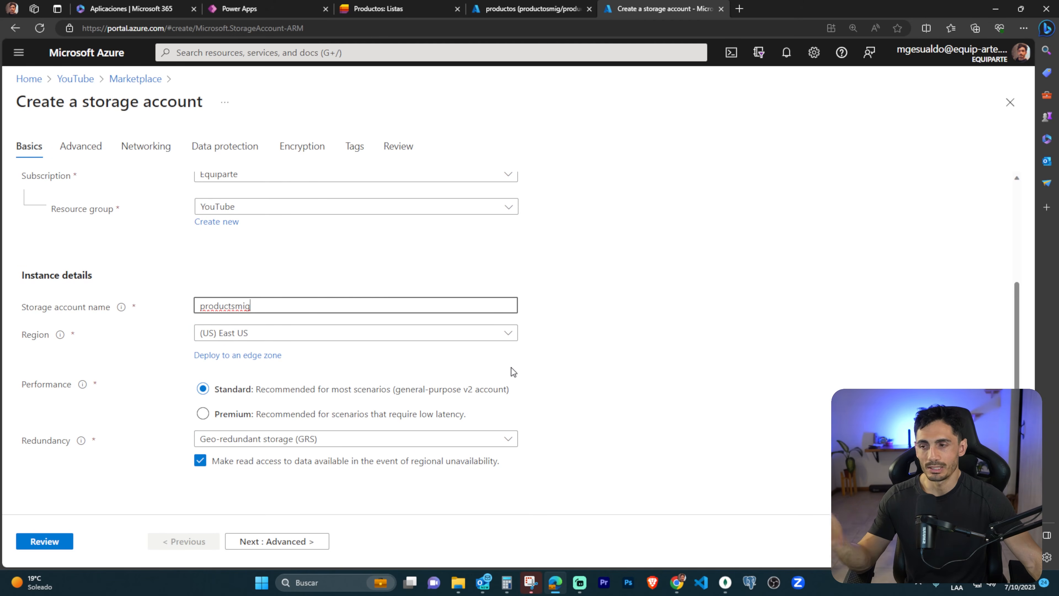
pyautogui.click(346, 442)
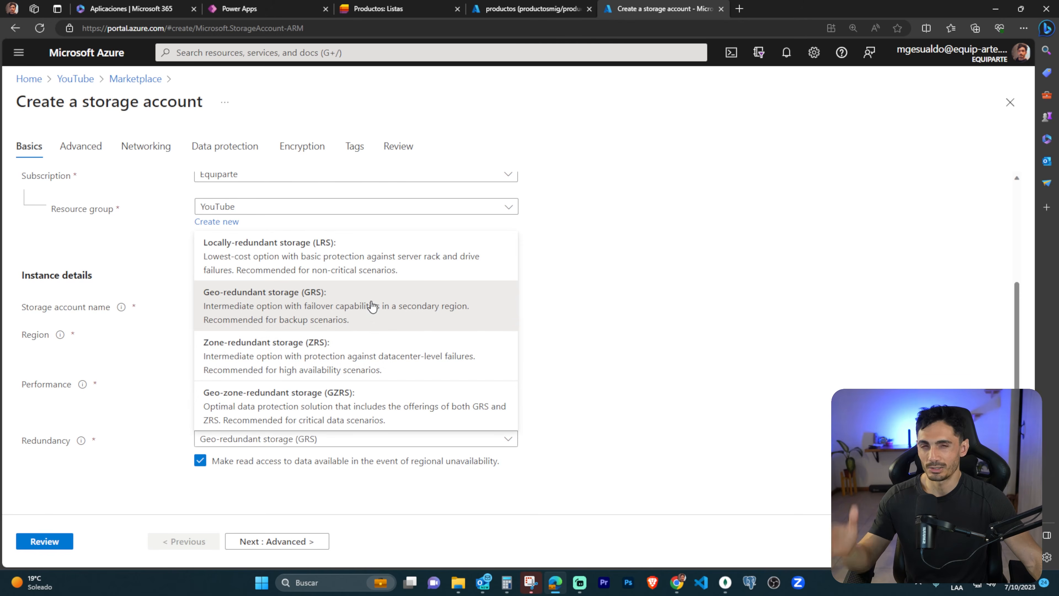
pyautogui.click(378, 261)
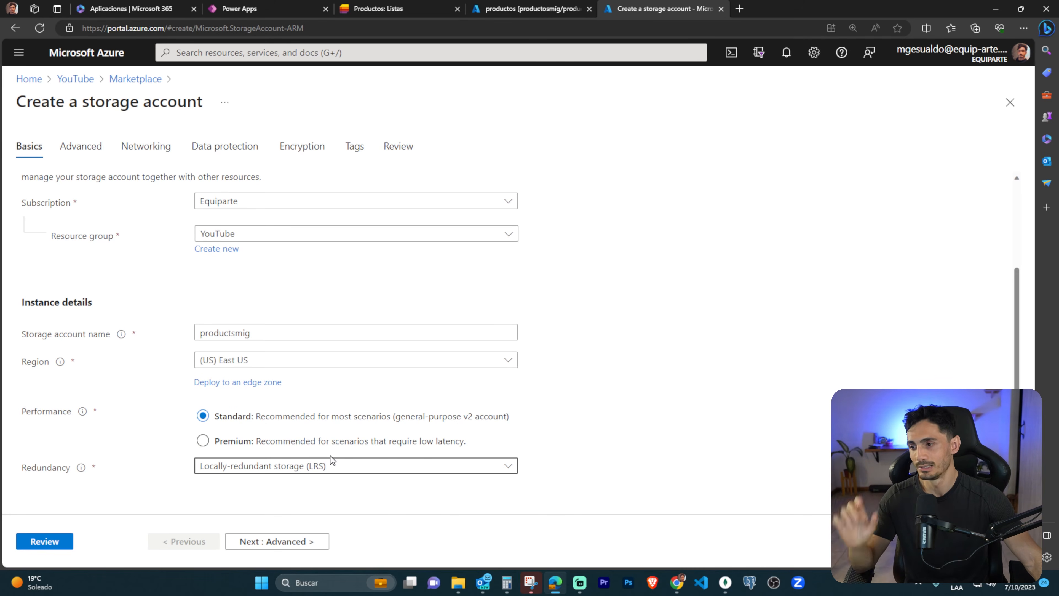
# Review the storage account's configuration, outline the Basics and Advanced settings, clear the outline, and create the account.
pyautogui.click(44, 540)
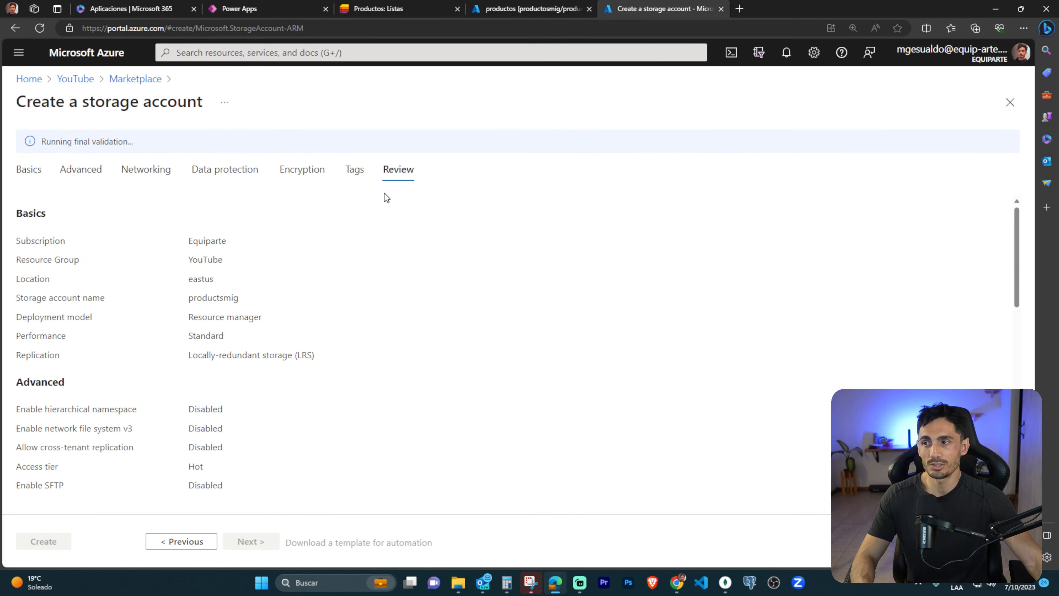
pyautogui.moveTo(20, 203)
pyautogui.mouseDown()
pyautogui.moveTo(232, 367)
pyautogui.moveTo(340, 471)
pyautogui.moveTo(347, 500)
pyautogui.mouseUp()
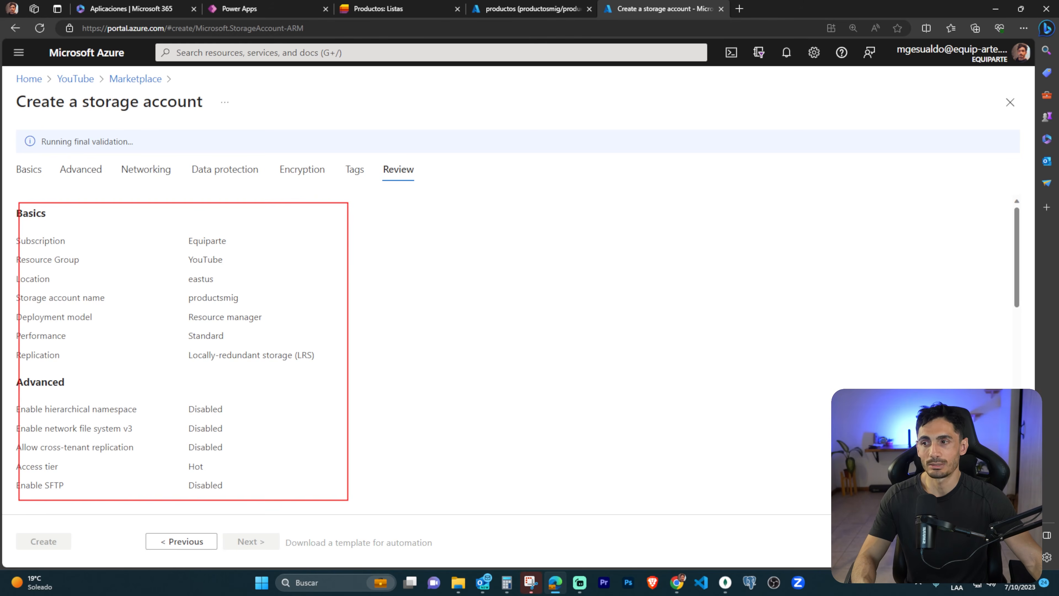
pyautogui.press('Escape')
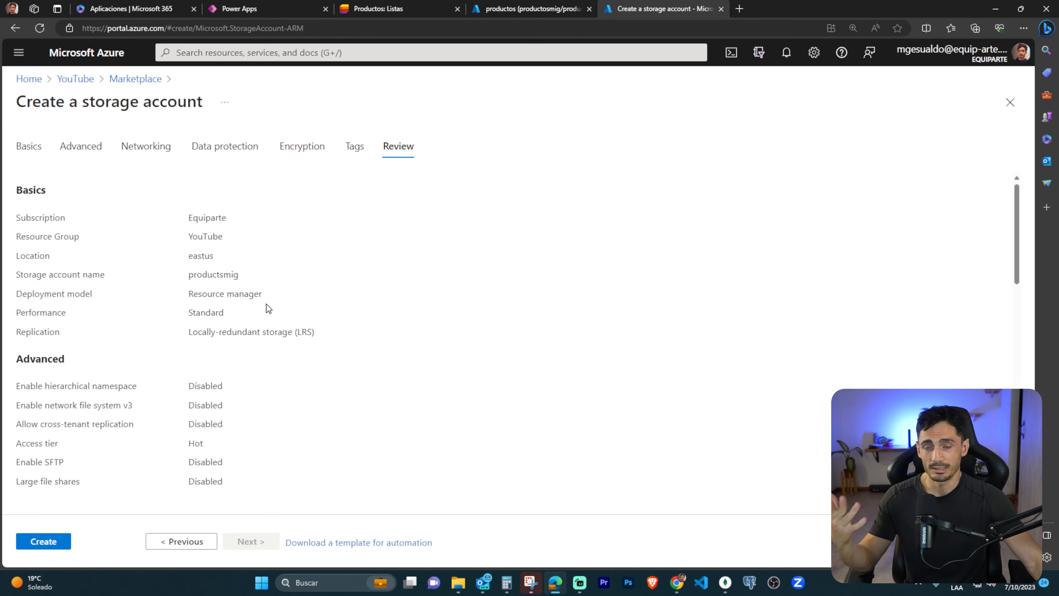
pyautogui.click(43, 541)
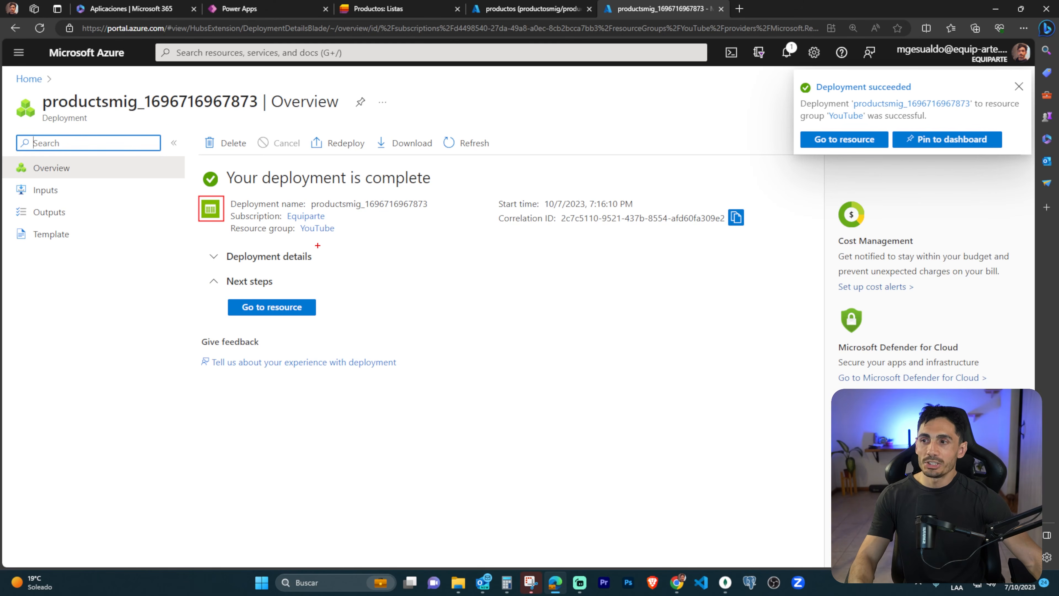
# Open the YouTube resource group, refresh its resource list, and open the productsmig storage account.
pyautogui.click(322, 228)
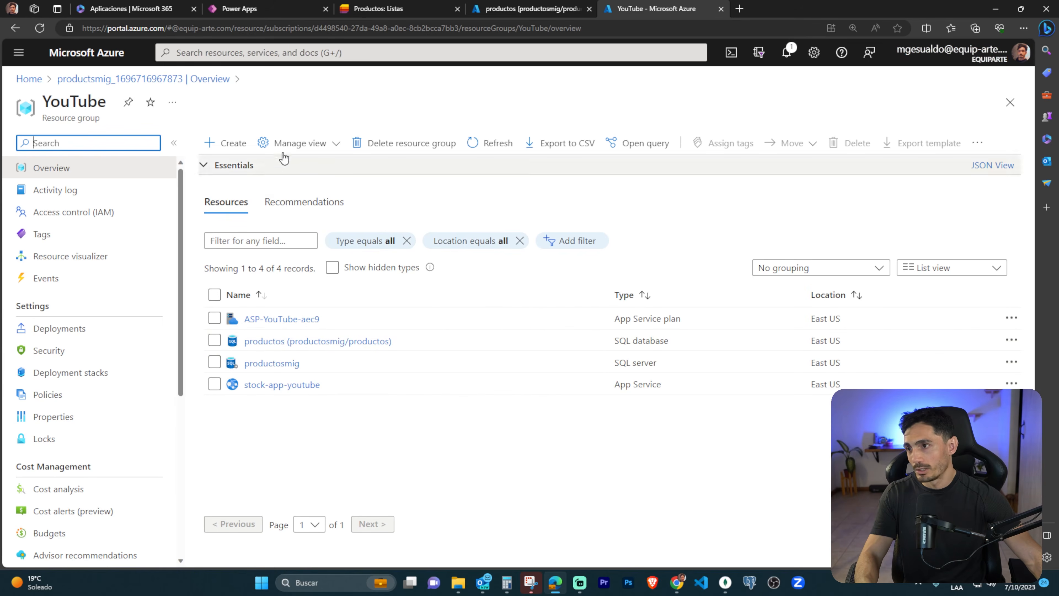
pyautogui.click(479, 143)
pyautogui.click(496, 144)
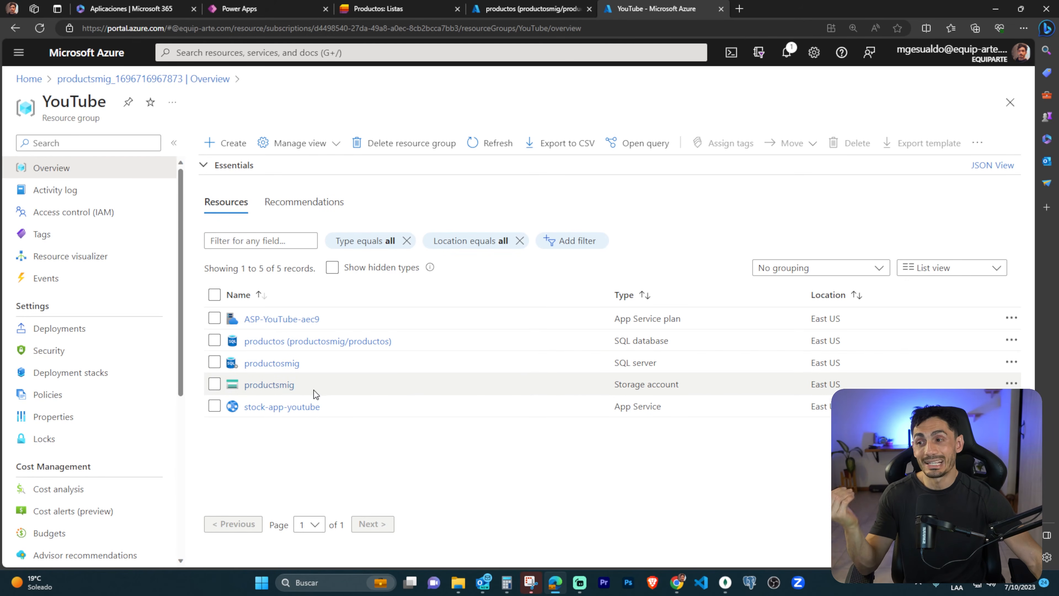
pyautogui.scroll(1, 289, 406)
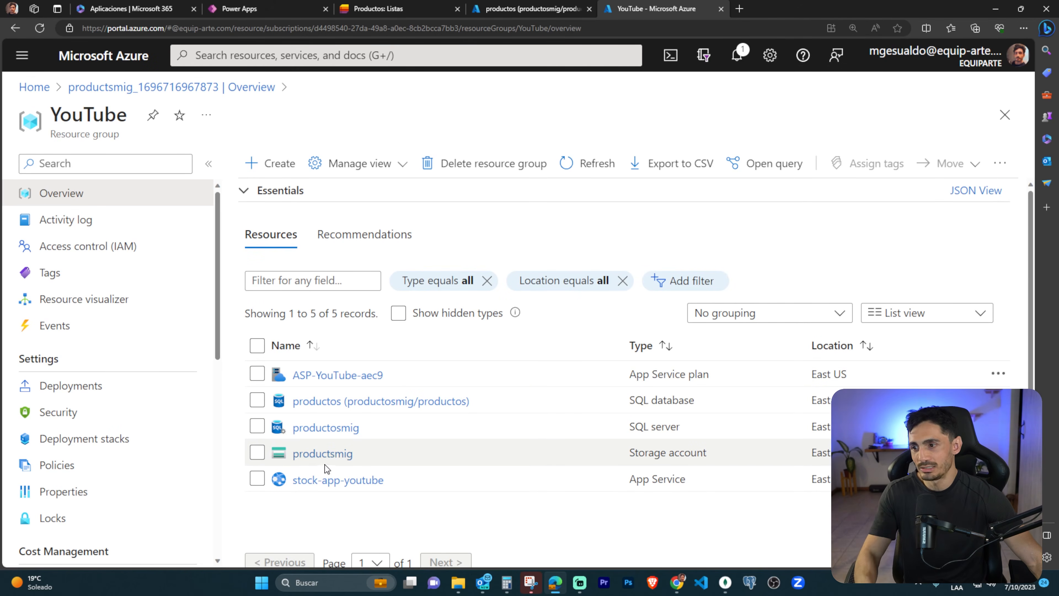
pyautogui.click(336, 453)
pyautogui.scroll(-2, 184, 286)
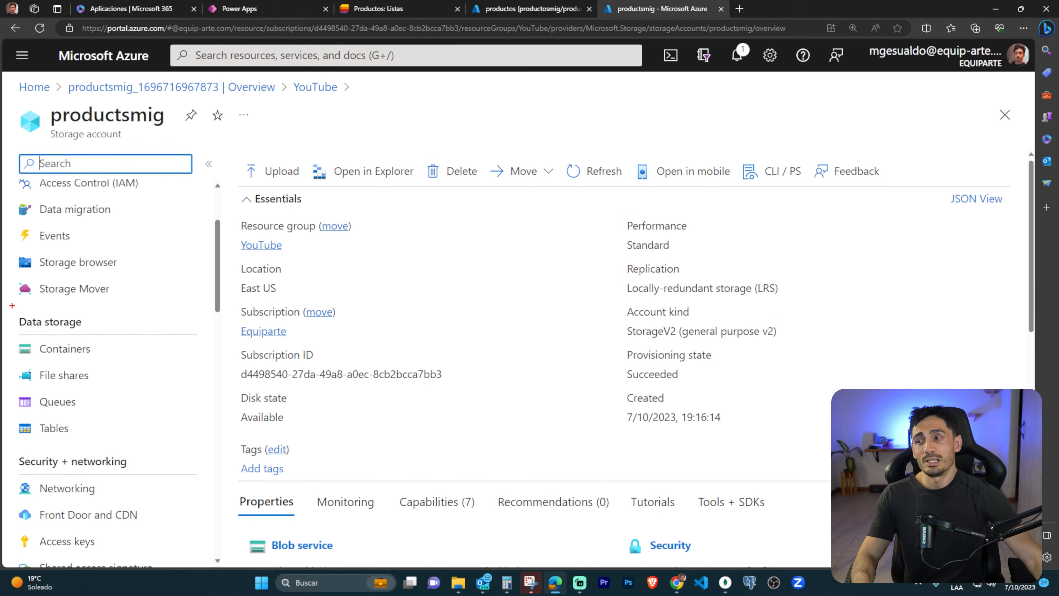
# Outline the storage account's Data storage section and its Containers entry, clear the outlines, and open Containers.
pyautogui.moveTo(13, 306); pyautogui.dragTo(198, 447)
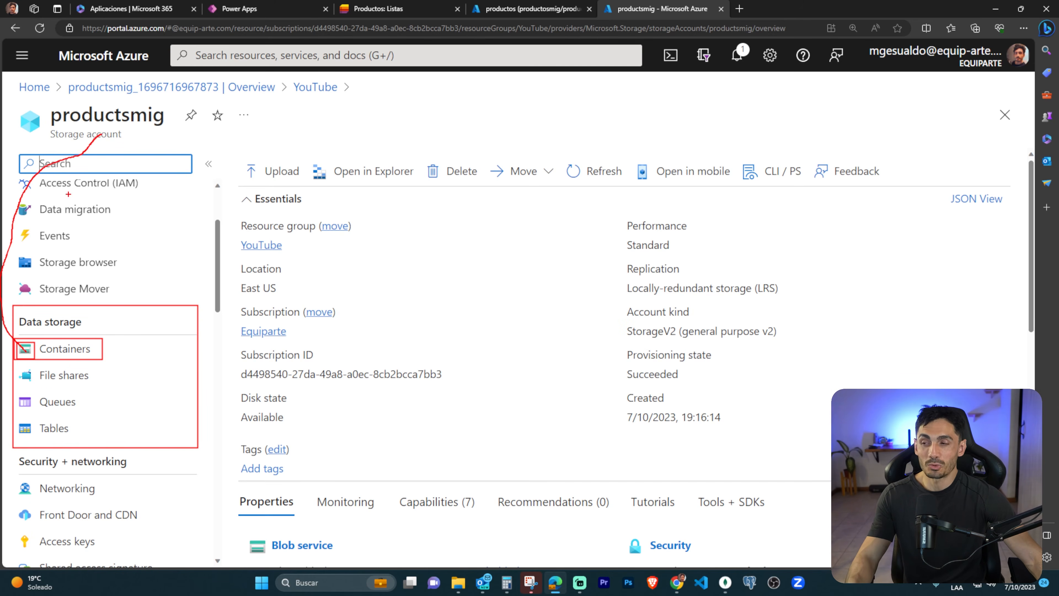
pyautogui.press('Escape')
pyautogui.click(67, 349)
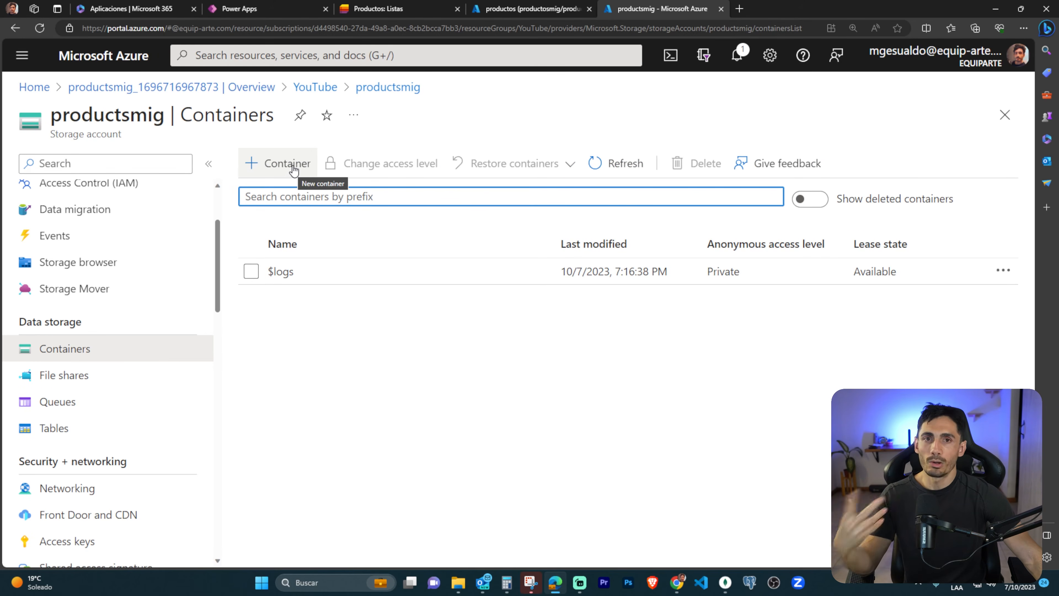
# Create a storage container named attachments, outlining the private access level notice and clearing the outlines before confirming.
pyautogui.click(289, 170)
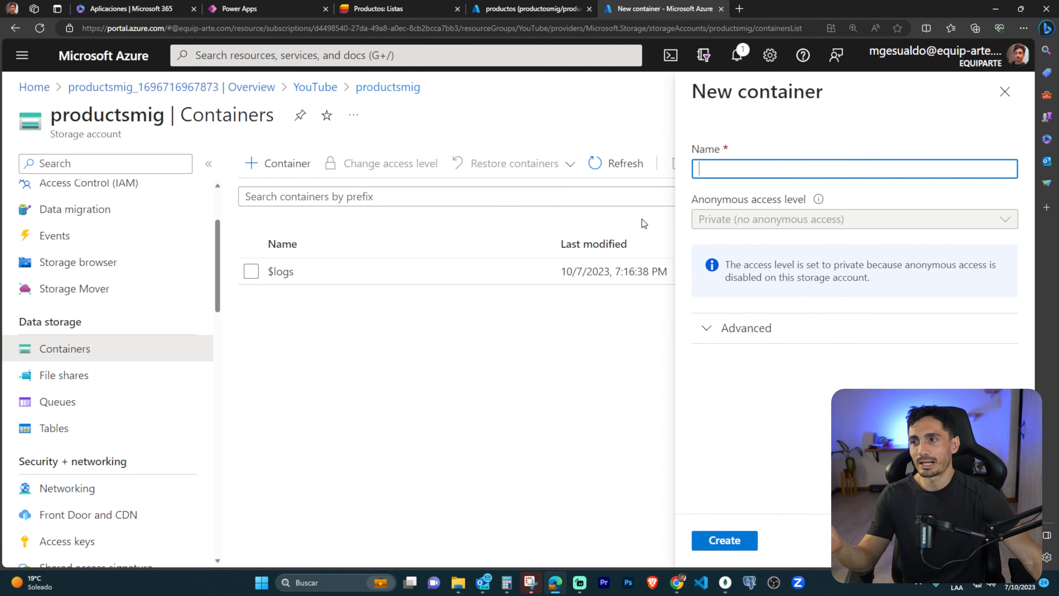
pyautogui.click(818, 164)
pyautogui.write('att')
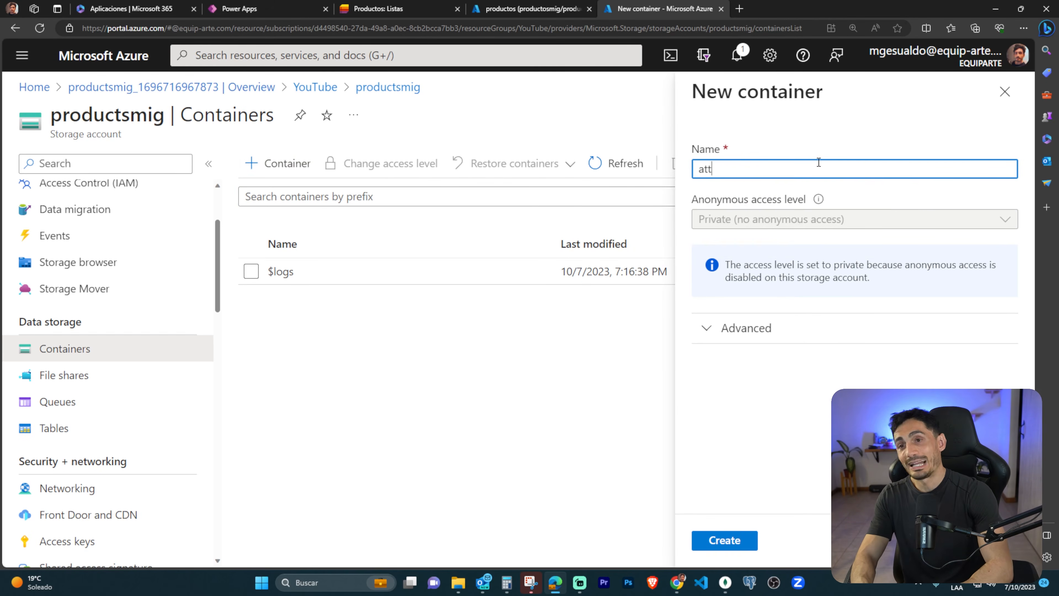
pyautogui.write('achments')
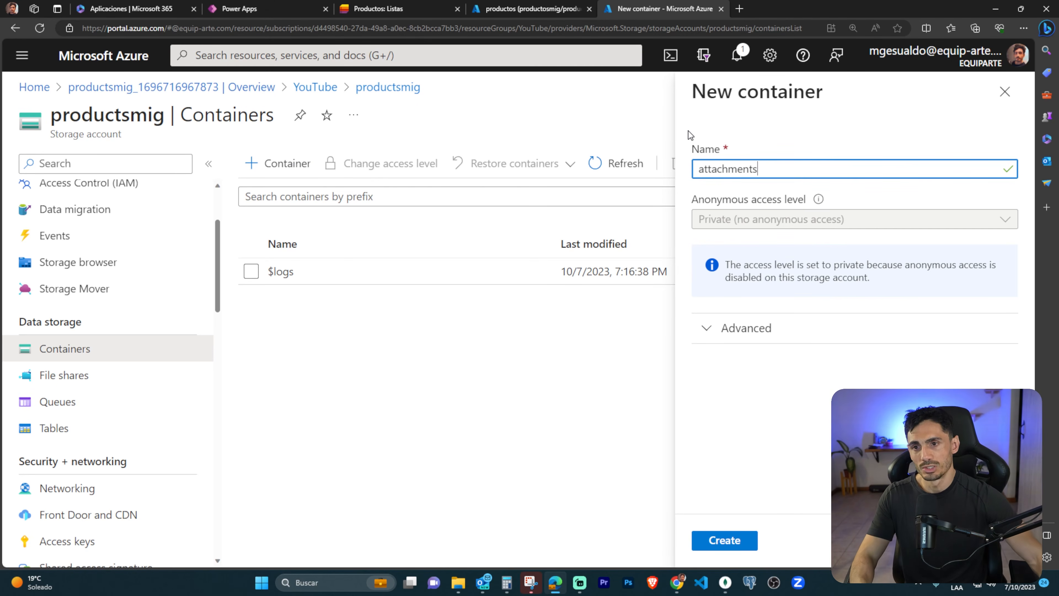
pyautogui.moveTo(722, 255); pyautogui.dragTo(884, 271)
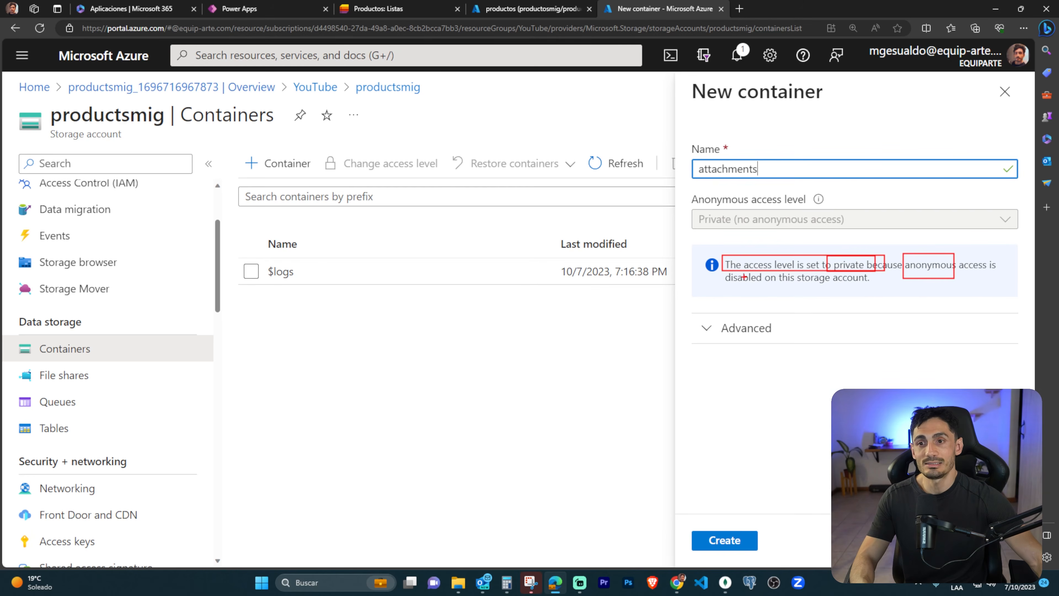
pyautogui.press('Escape')
pyautogui.moveTo(736, 225); pyautogui.dragTo(736, 226)
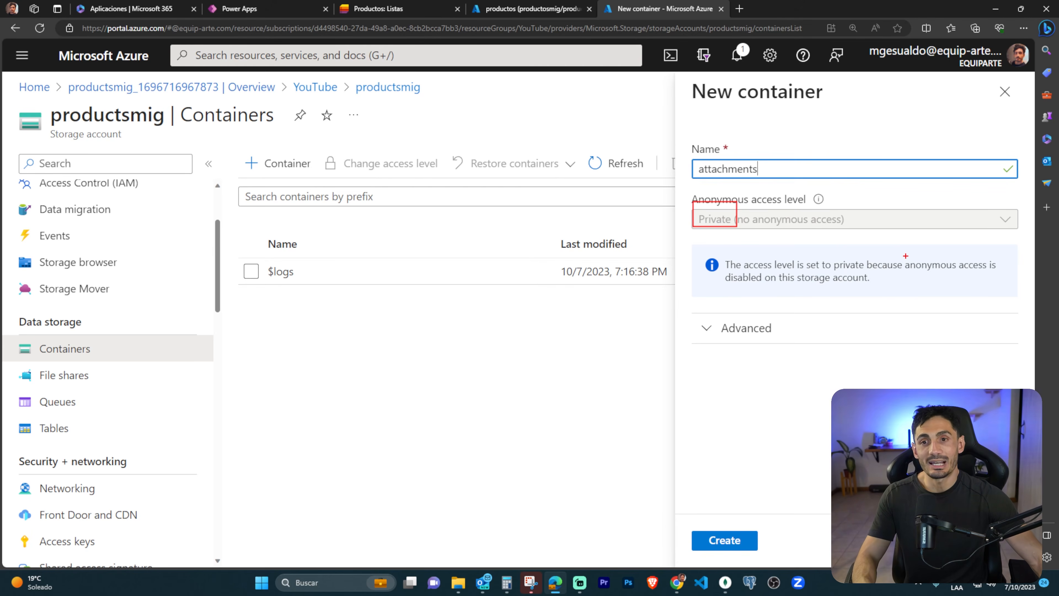
pyautogui.press('Escape')
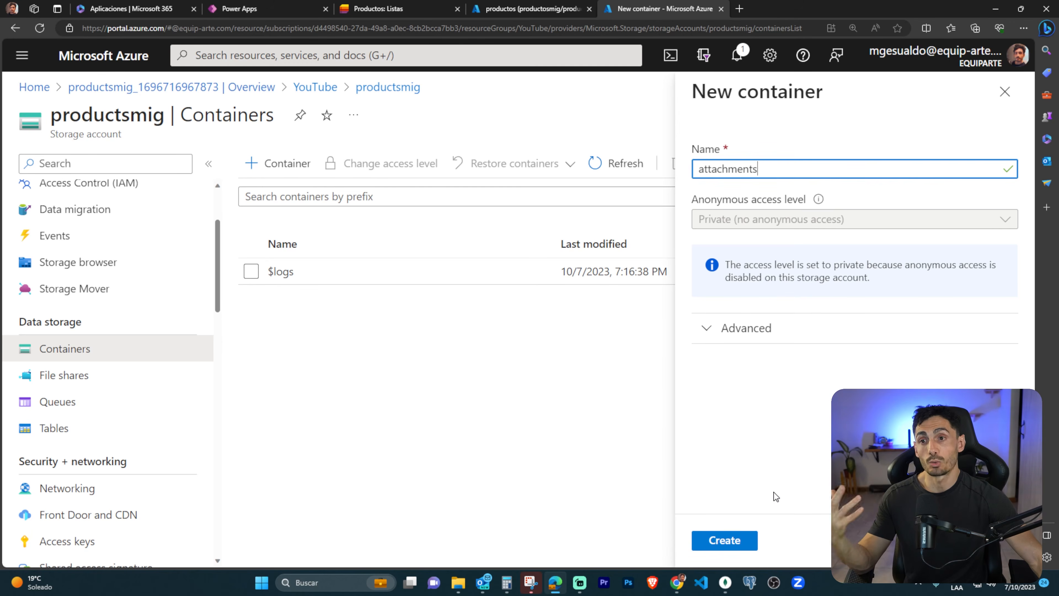
pyautogui.click(722, 539)
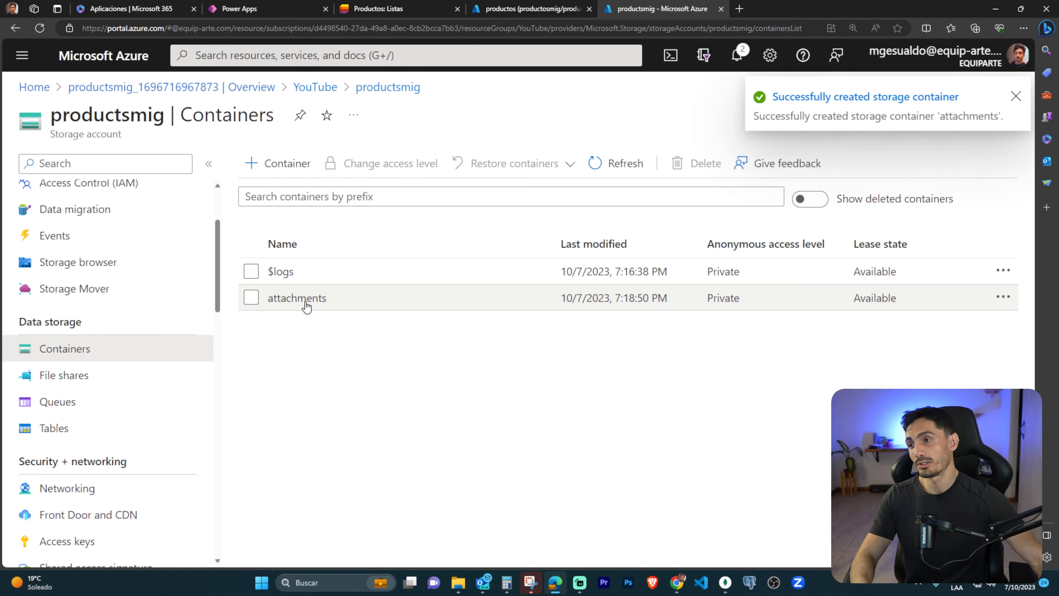
# Open the attachments container and upload 64676048889.pdf from the Descargas folder.
pyautogui.click(305, 303)
pyautogui.click(281, 163)
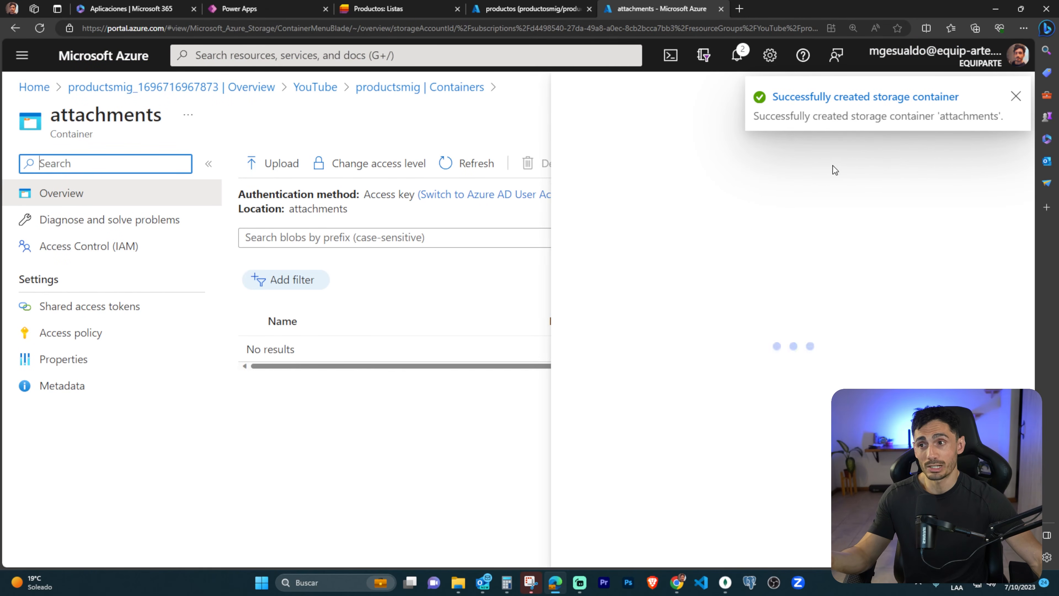
pyautogui.click(1015, 96)
pyautogui.click(808, 254)
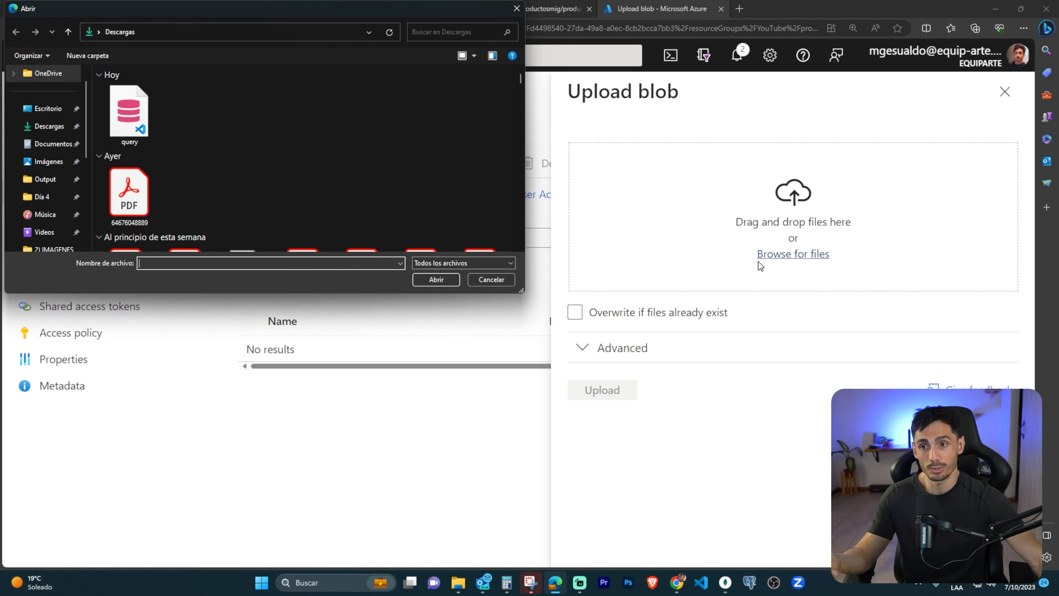
pyautogui.doubleClick(143, 192)
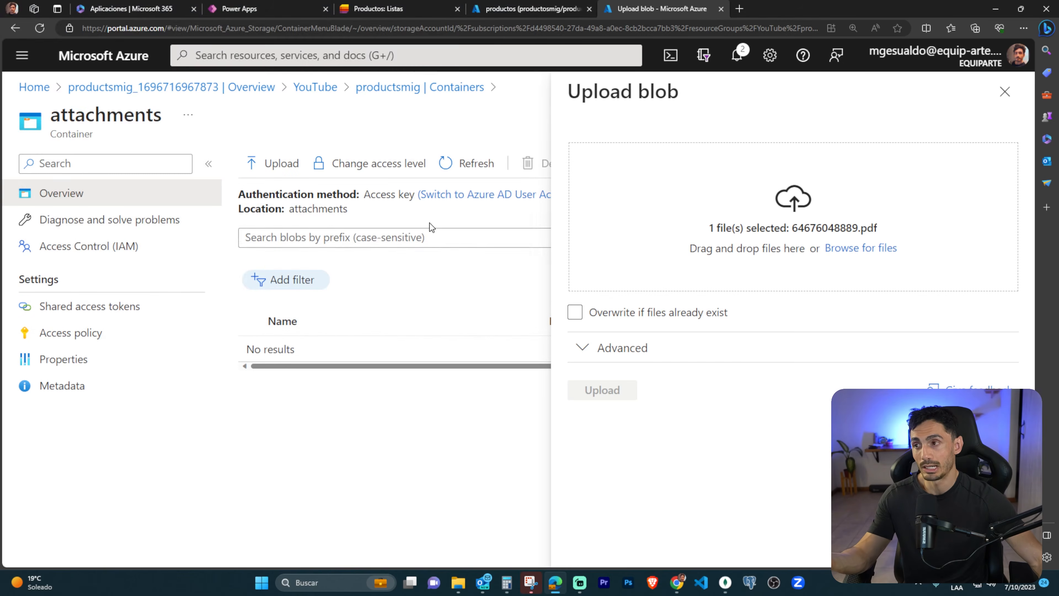
pyautogui.click(602, 391)
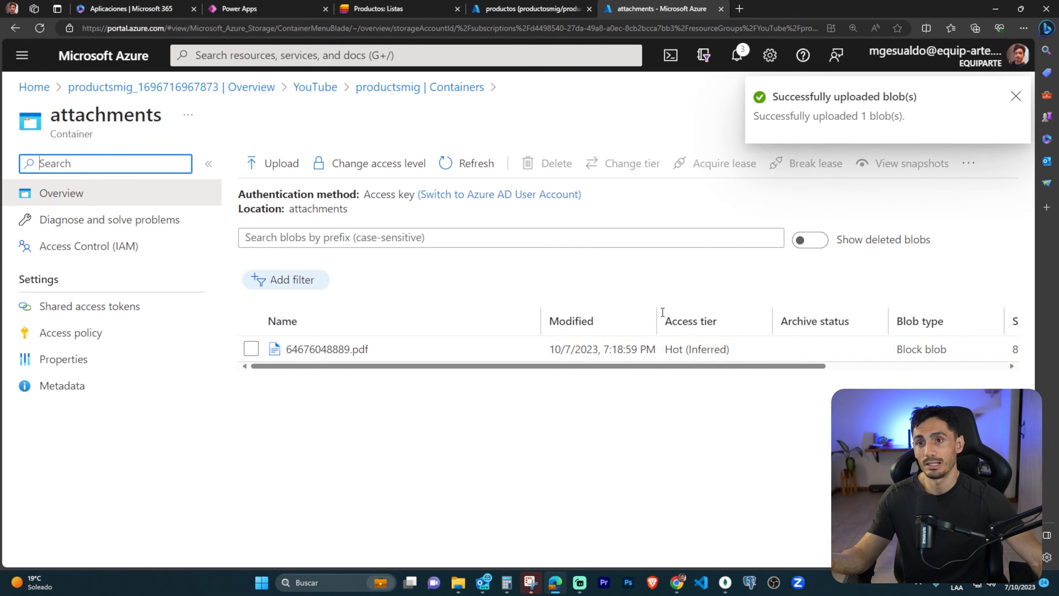
# Open the uploaded PDF's blob details, copy its URL, and paste it as the address in a new browser tab.
pyautogui.click(331, 349)
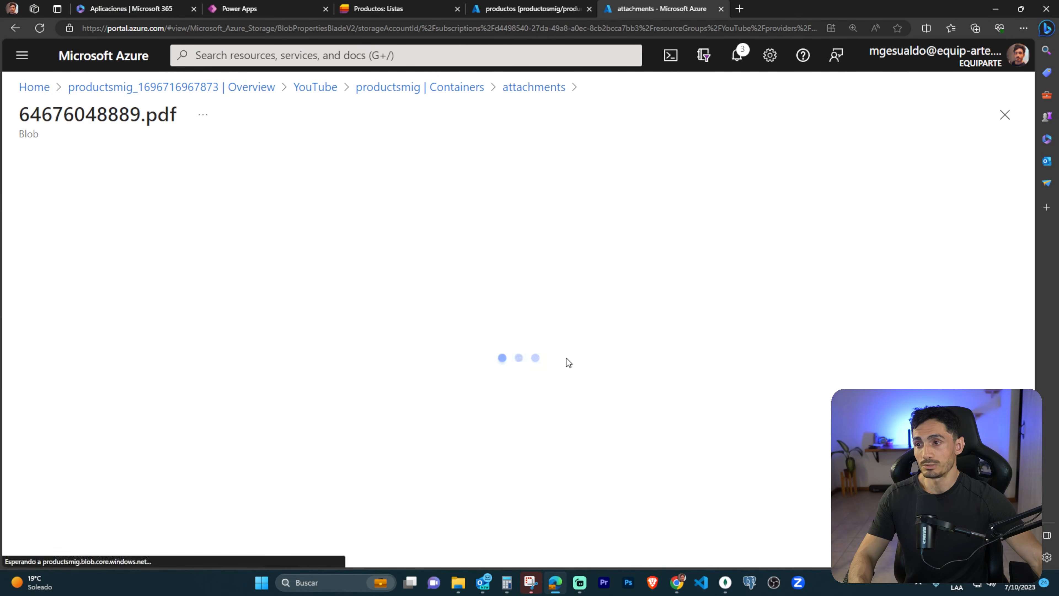
pyautogui.click(372, 257)
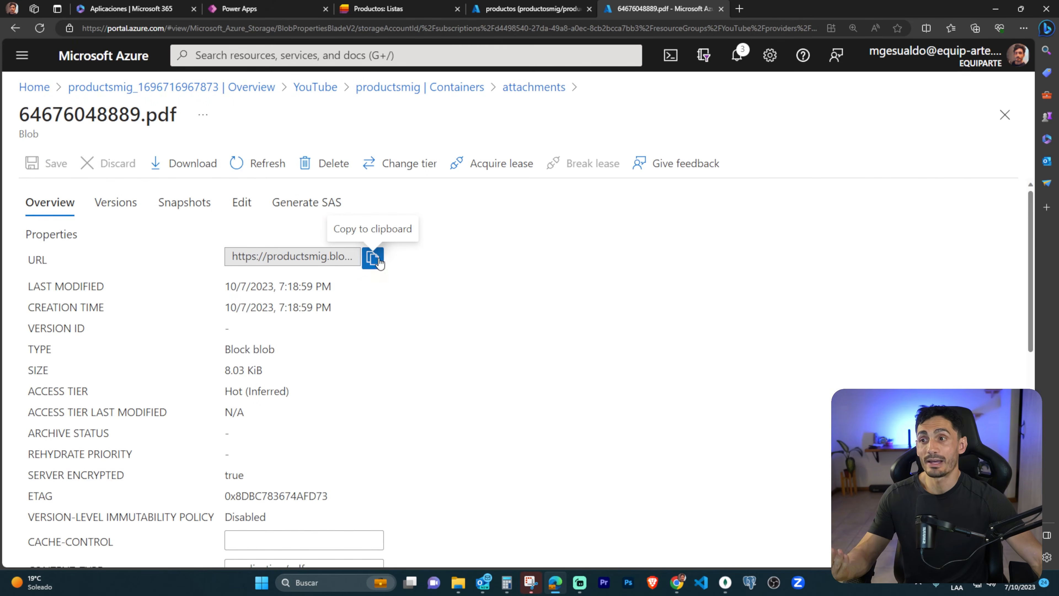
pyautogui.click(739, 9)
pyautogui.hotkey('ctrl', 'v')
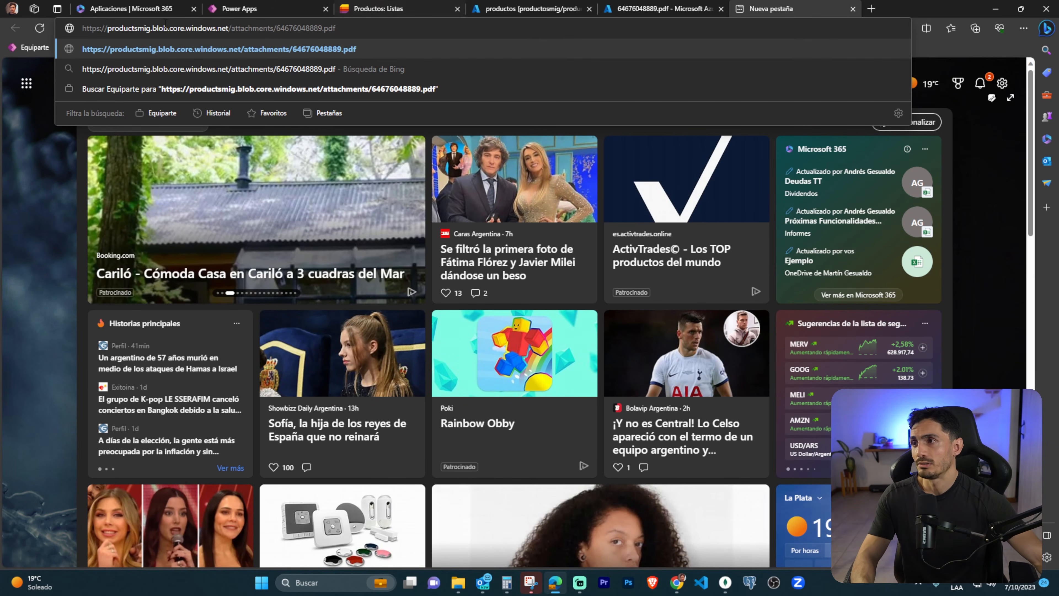
# Outline the storage host, container and file name in the pasted URL, clear the outlines, and load the address.
pyautogui.moveTo(92, 21); pyautogui.dragTo(228, 31)
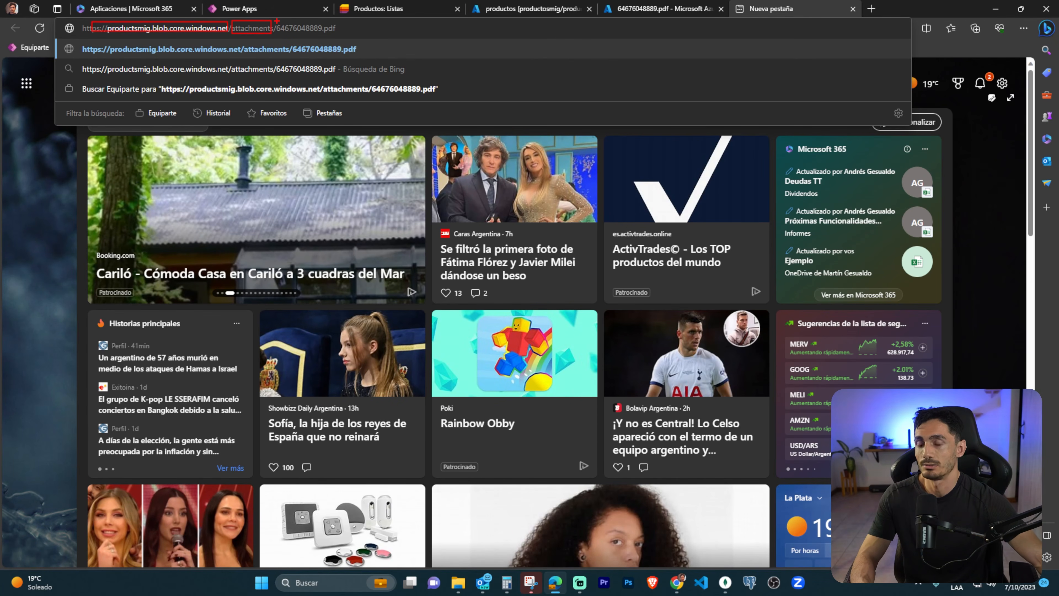
pyautogui.moveTo(276, 20); pyautogui.dragTo(355, 37)
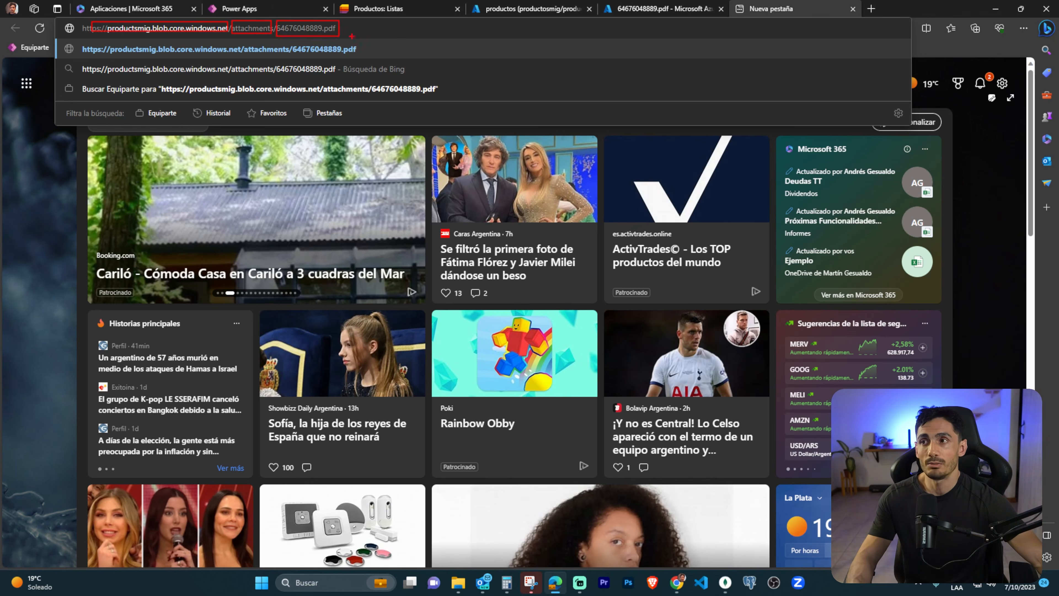
pyautogui.press('Escape')
pyautogui.press('Return')
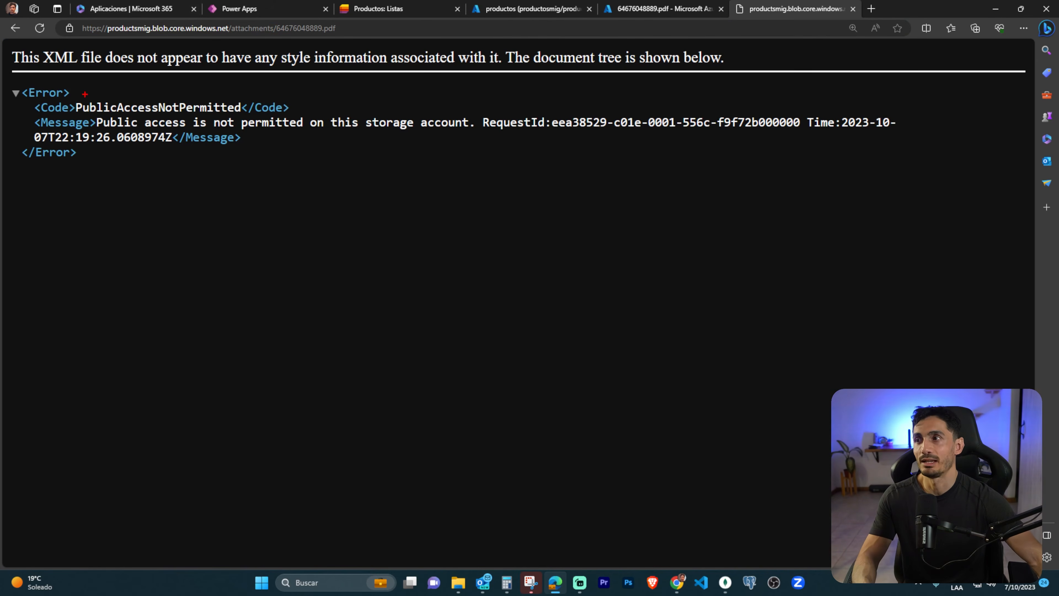
# Examine the error code and message returned for the blob URL, clear the outlines, and close that browser tab.
pyautogui.moveTo(106, 95); pyautogui.dragTo(241, 112)
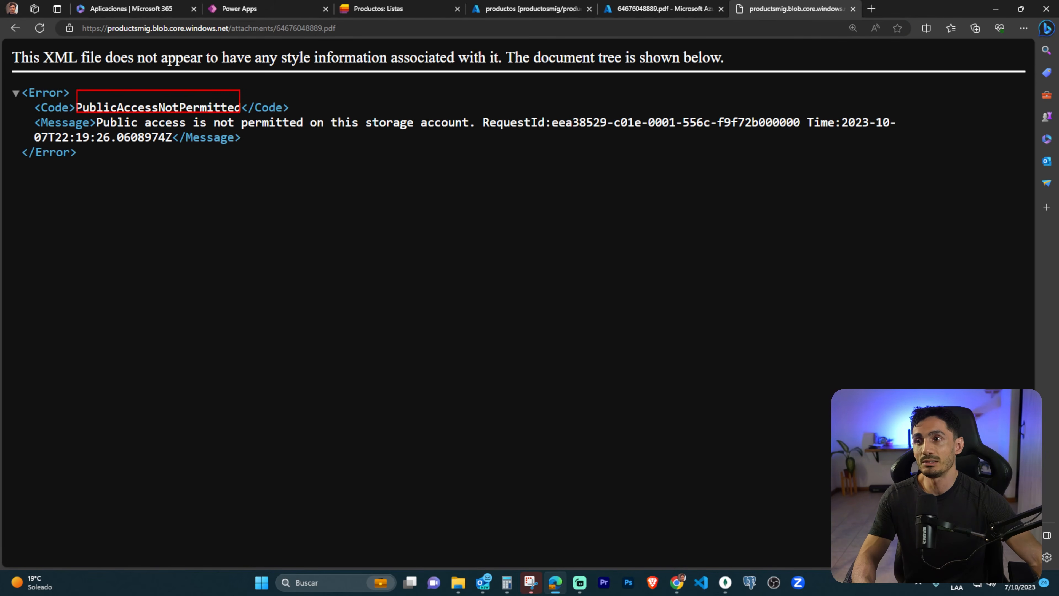
pyautogui.moveTo(338, 110); pyautogui.dragTo(478, 126)
pyautogui.press('Escape')
pyautogui.middleClick(787, 5)
# Switch to Power Apps, start a new product record, outline the form and its submit check, and select Form1.
pyautogui.click(299, 10)
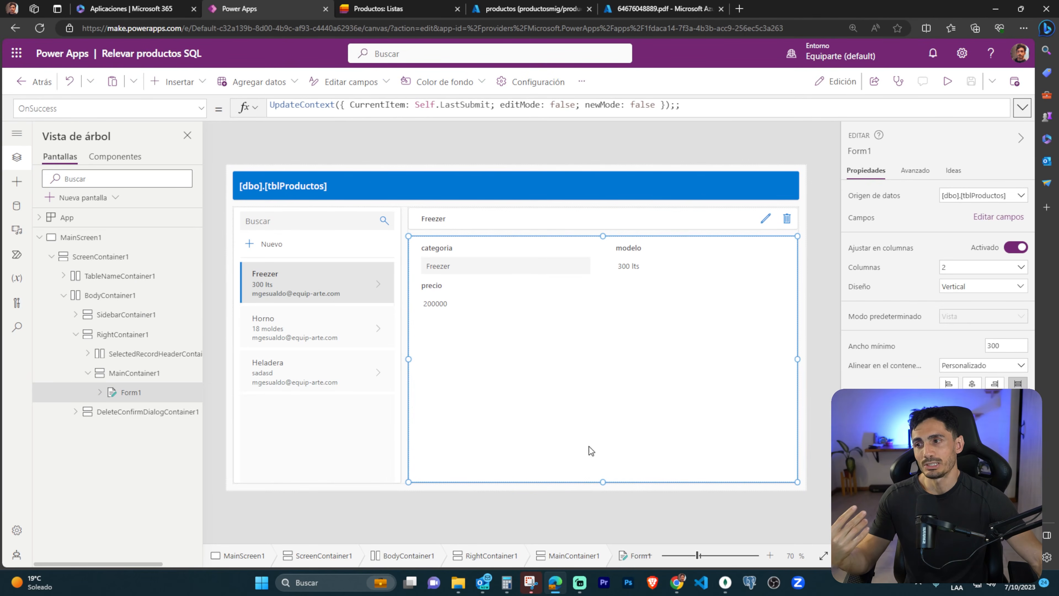
pyautogui.click(638, 309)
pyautogui.click(249, 247)
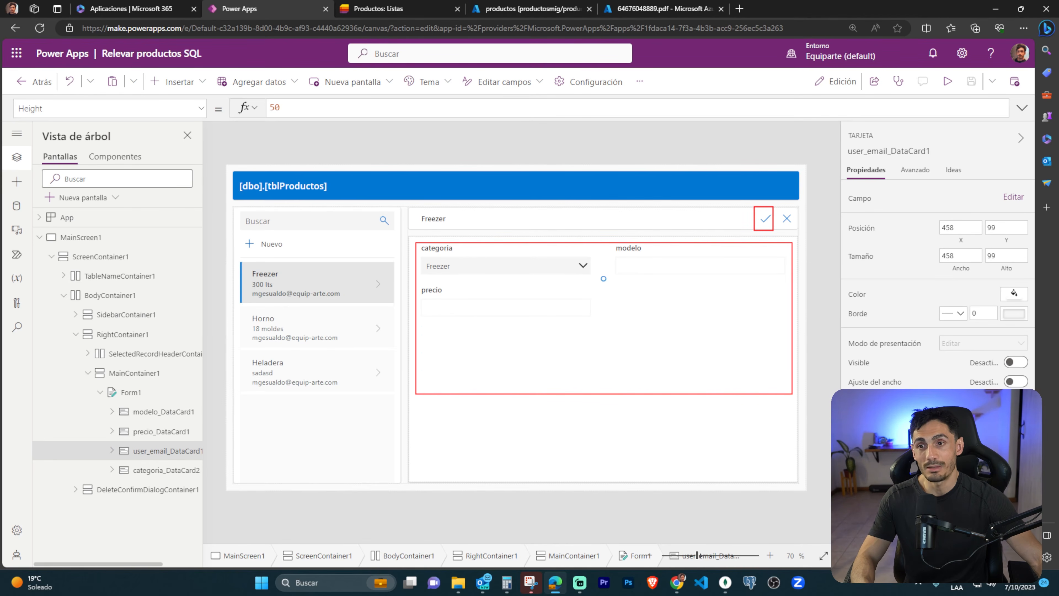
pyautogui.press('Escape')
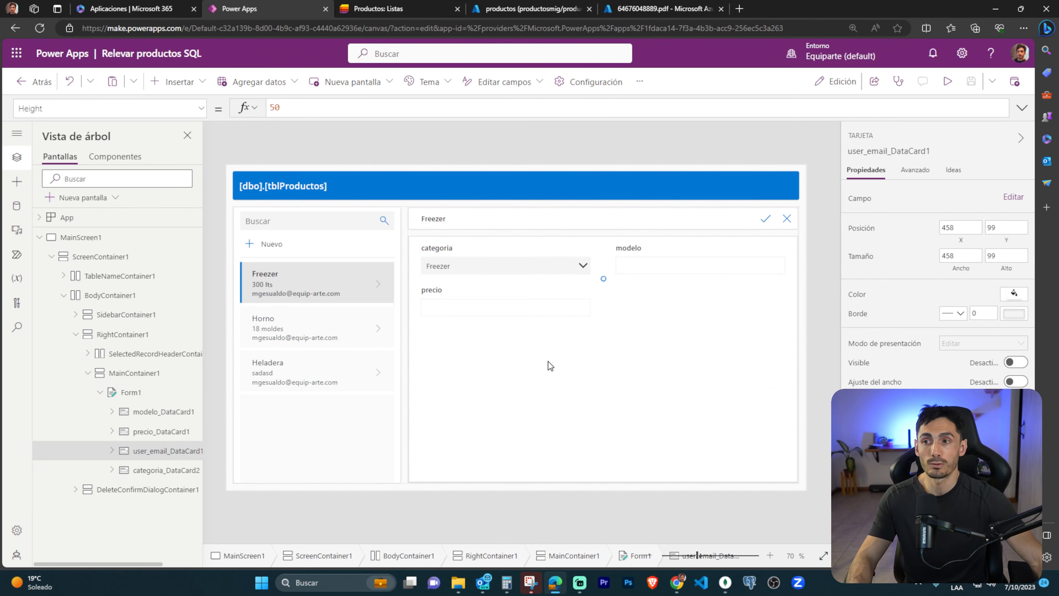
pyautogui.click(535, 358)
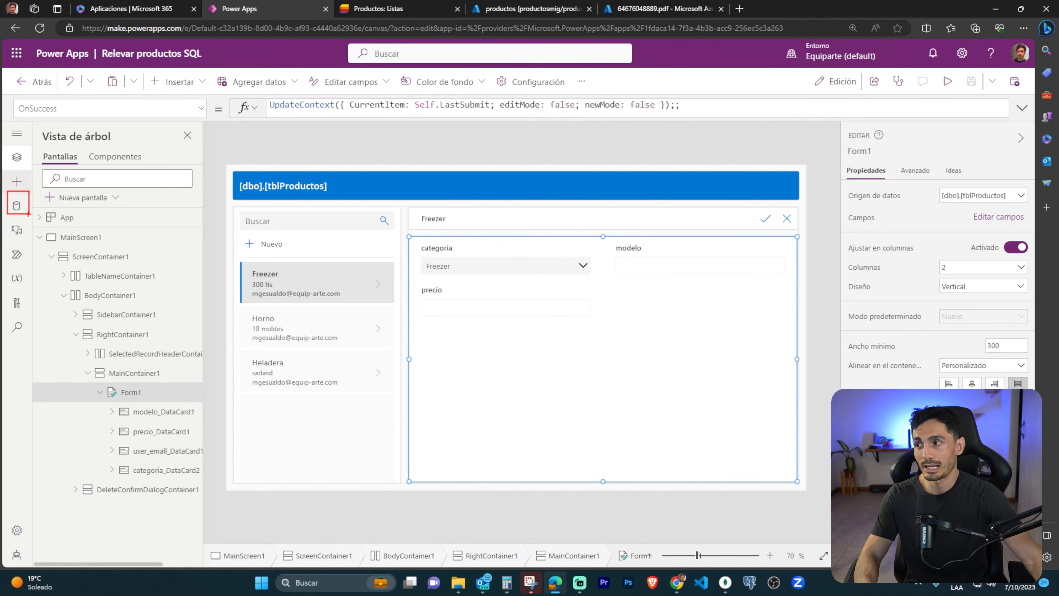
# Remove the existing AzureBlobStorage data source from the Relevar productos SQL app.
pyautogui.click(17, 207)
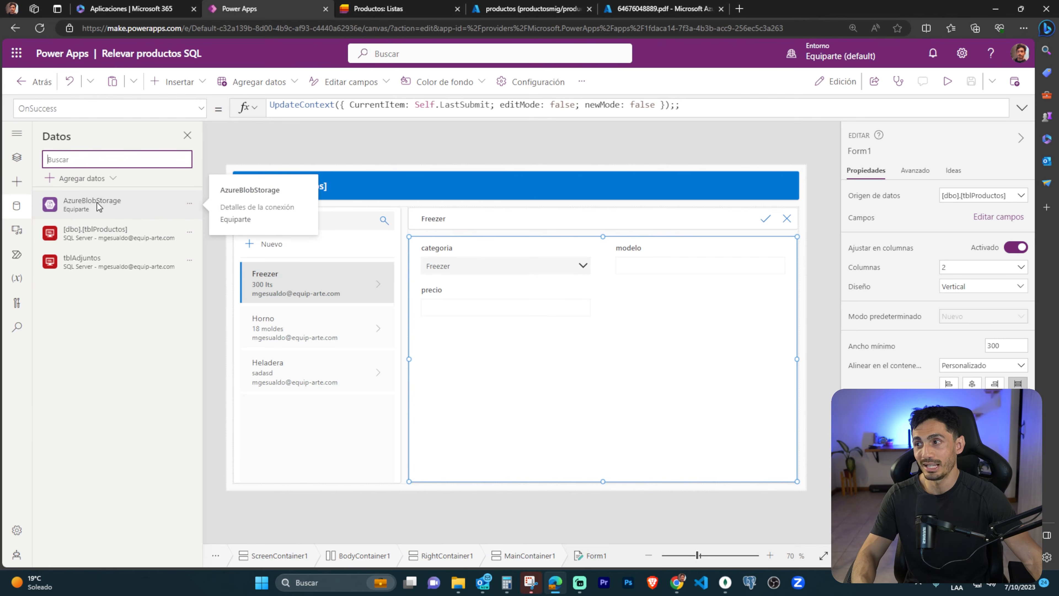
pyautogui.click(190, 203)
pyautogui.click(215, 226)
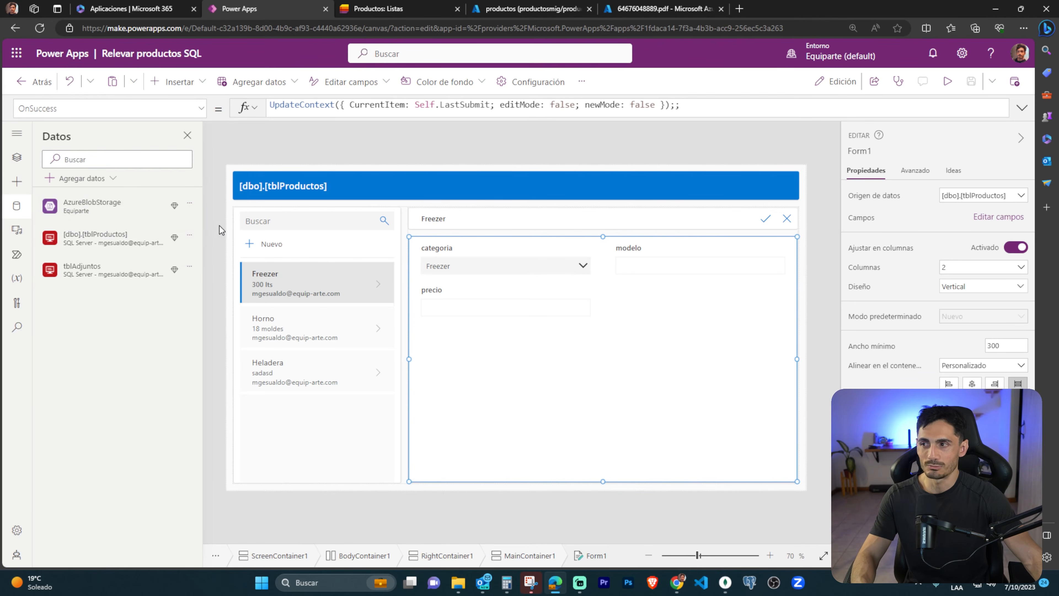
# Set up a new Azure Blob Storage connection using Access Key authentication and the storage account name productsmig.
pyautogui.click(100, 179)
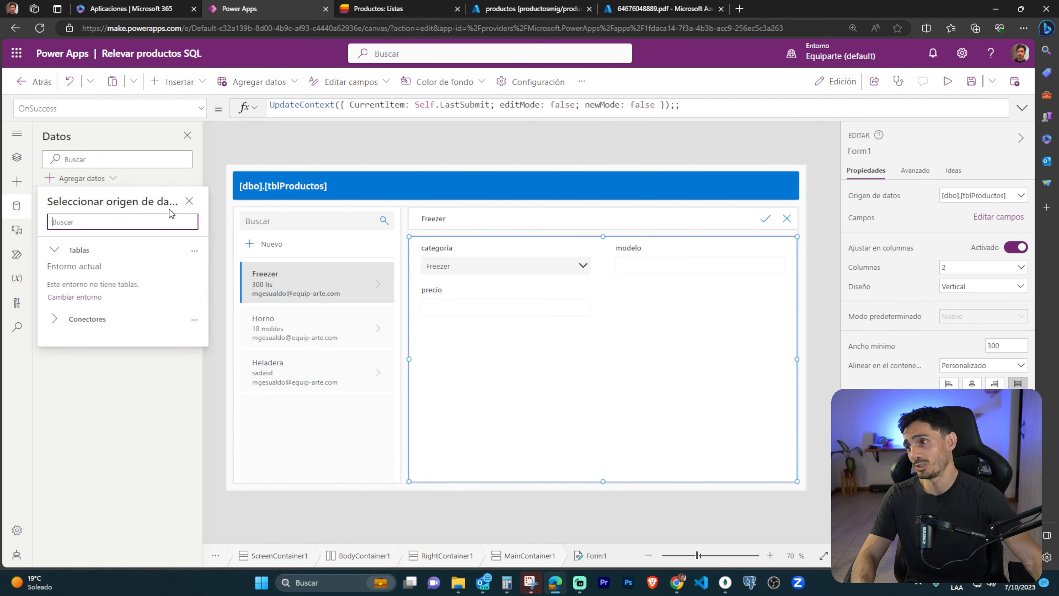
pyautogui.click(87, 318)
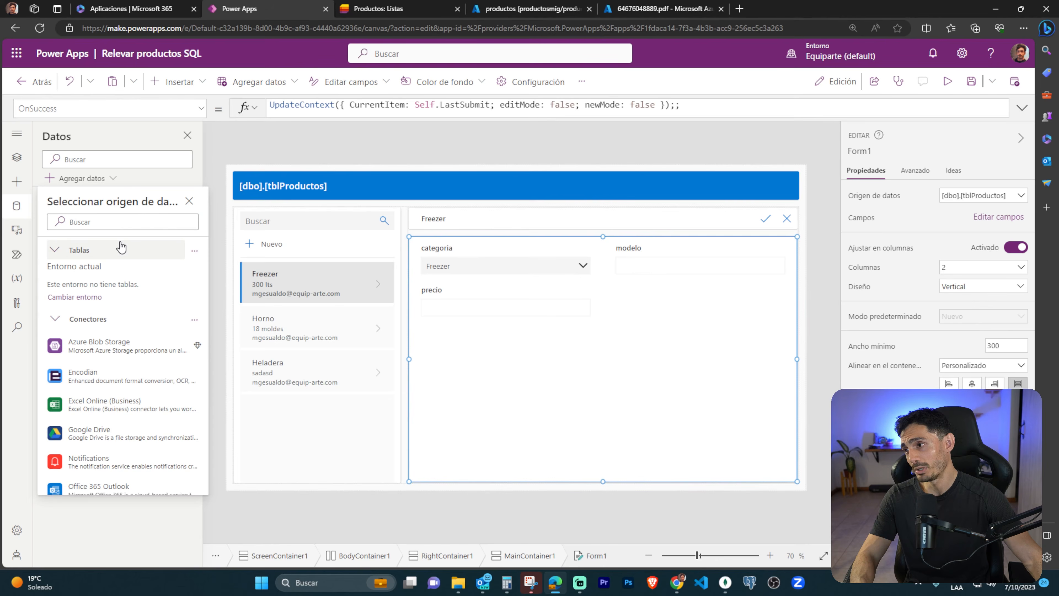
pyautogui.click(121, 348)
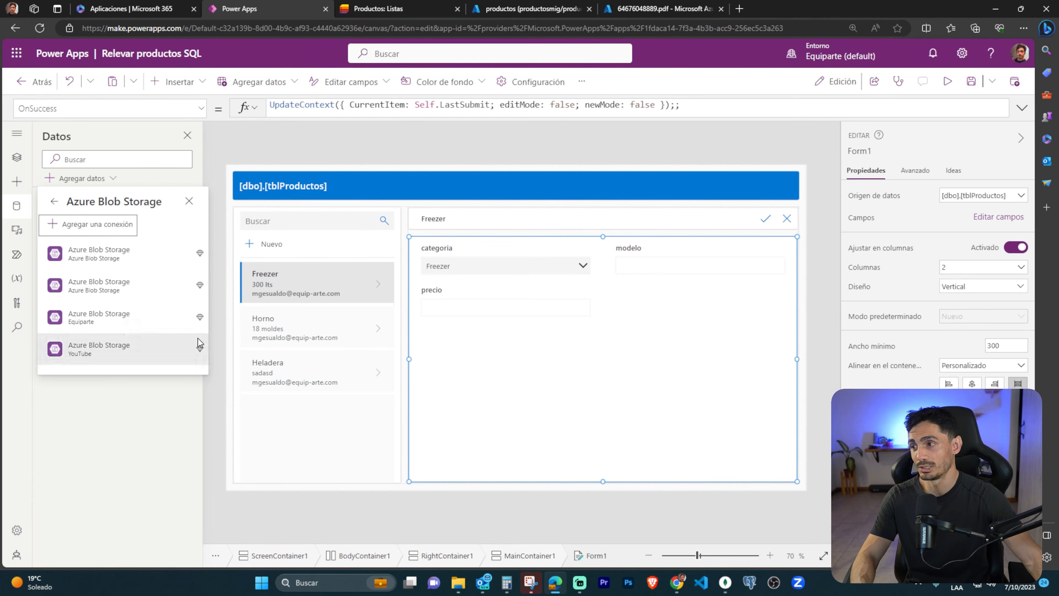
pyautogui.click(96, 225)
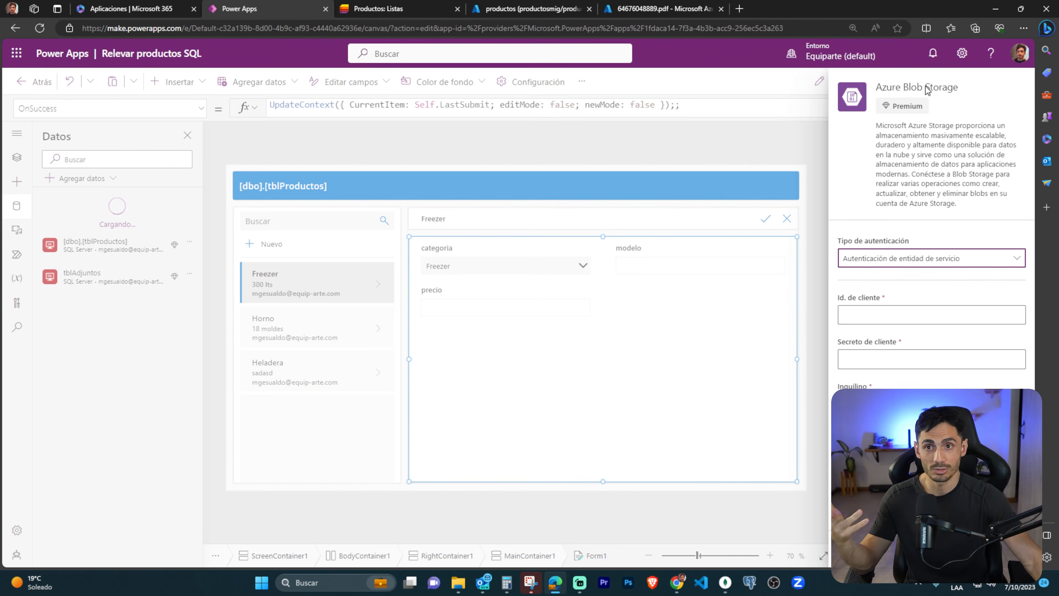
pyautogui.click(965, 265)
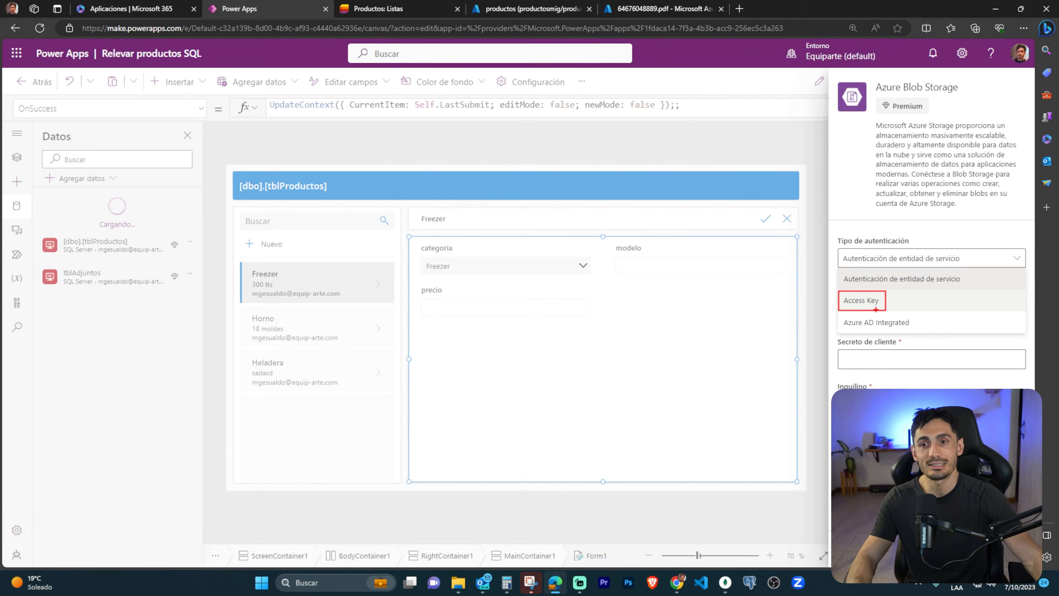
pyautogui.click(867, 308)
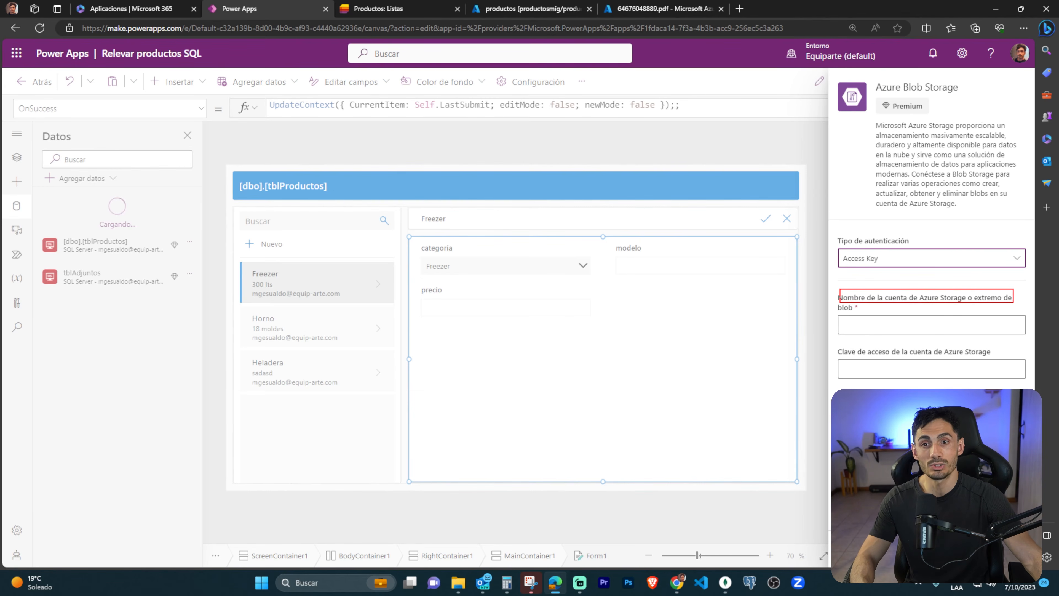
pyautogui.click(943, 320)
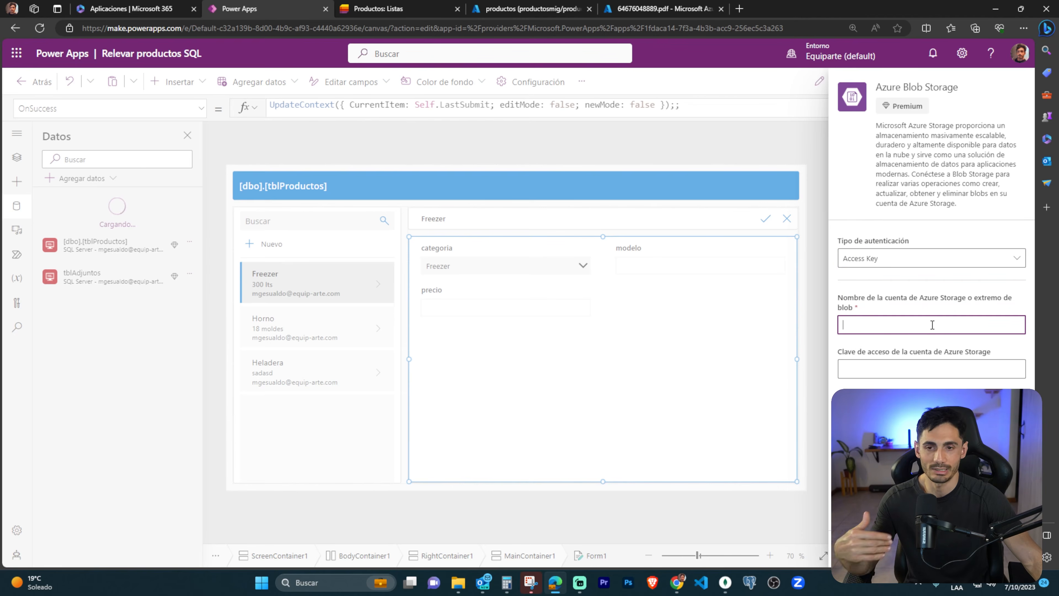
pyautogui.write('productsmig')
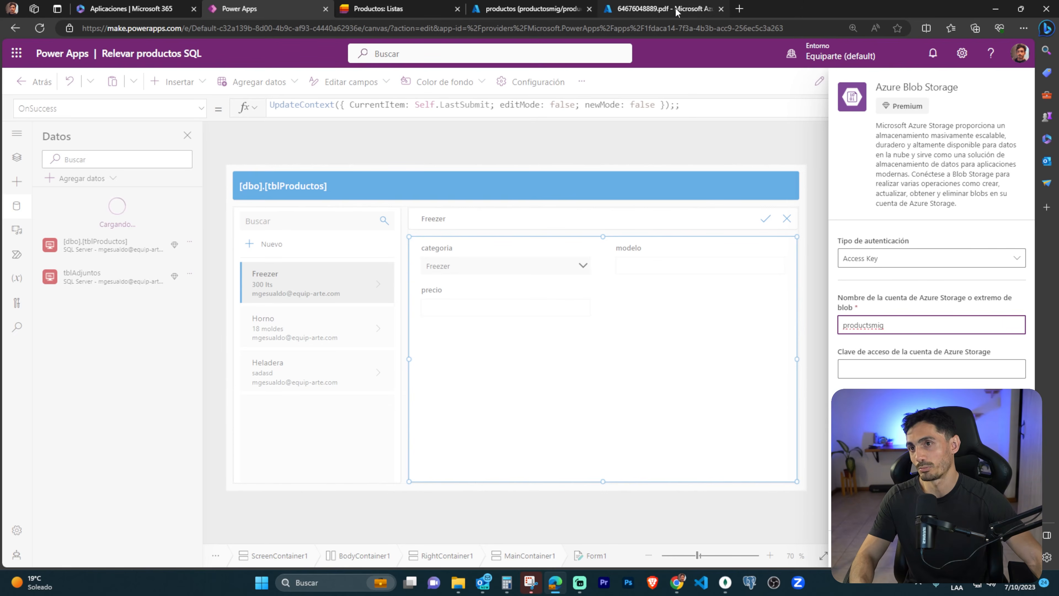
# Switch to the Azure portal, go back from the PDF blob to the productsmig containers page, and outline the storage account name.
pyautogui.click(620, 10)
pyautogui.click(529, 8)
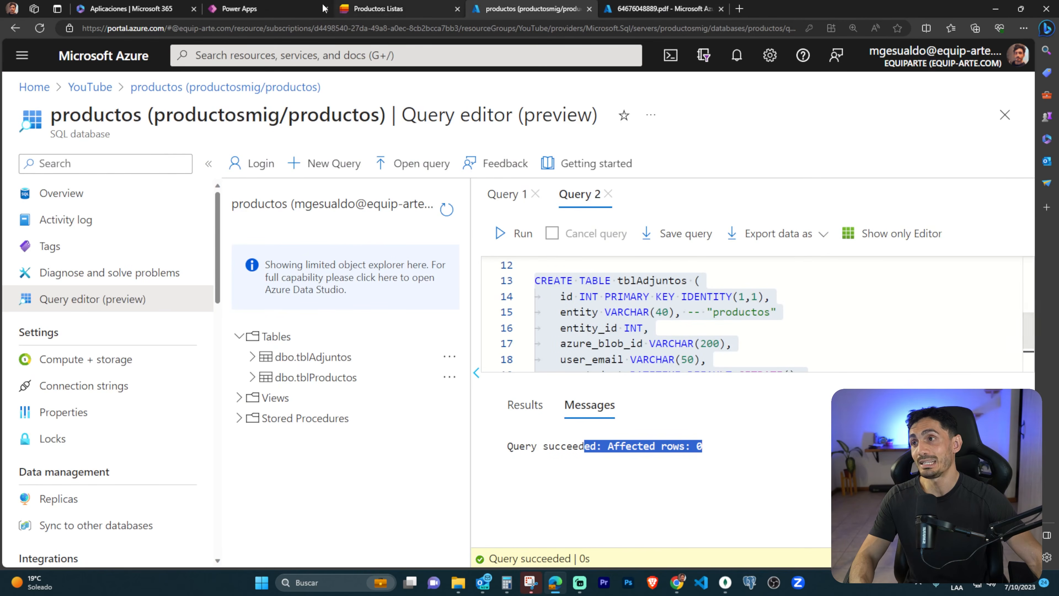
pyautogui.click(250, 8)
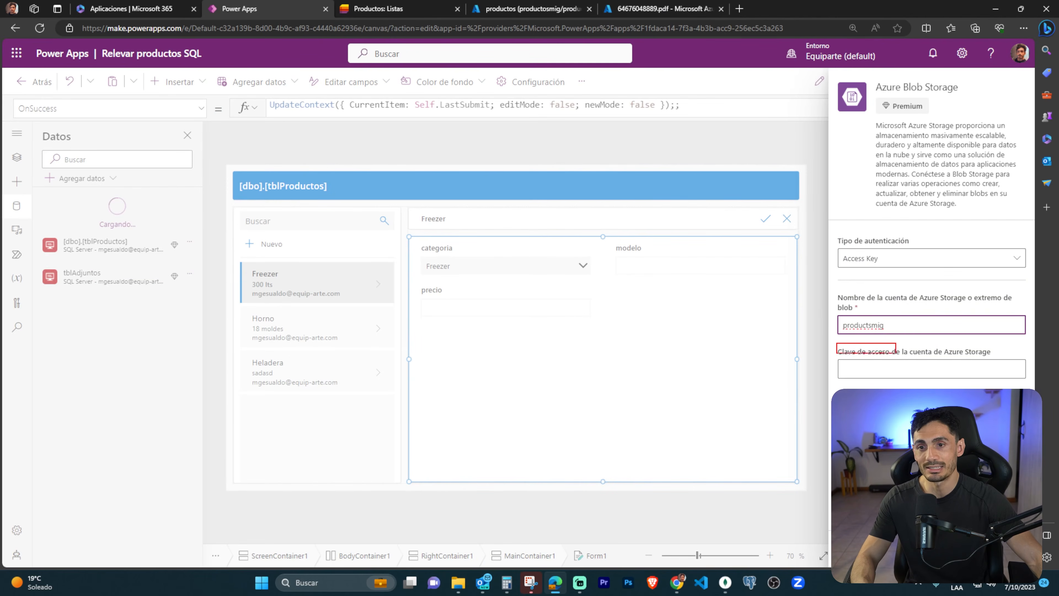
pyautogui.click(526, 9)
pyautogui.click(661, 9)
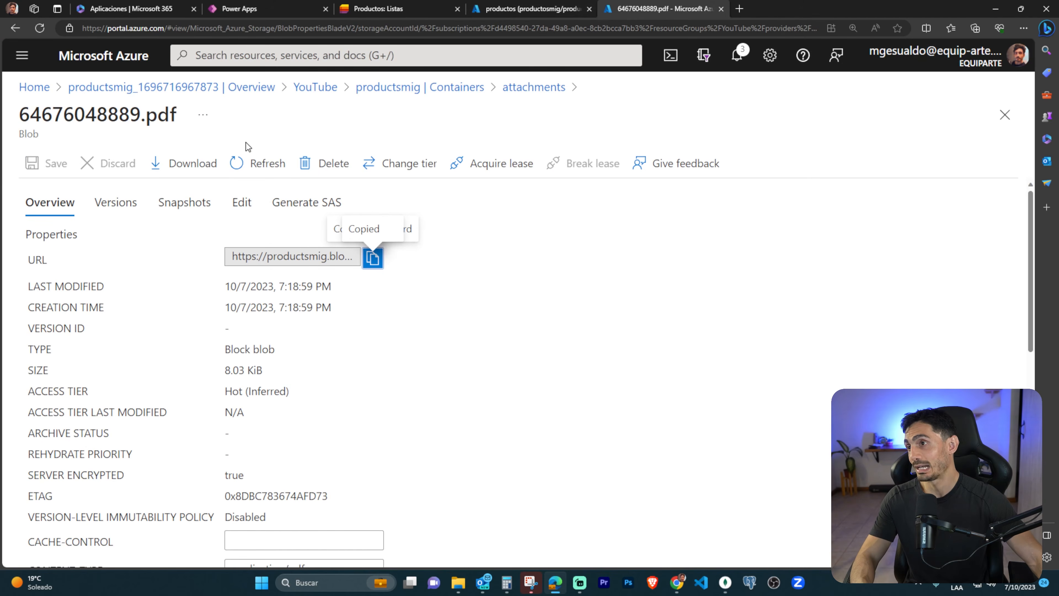
pyautogui.click(1004, 115)
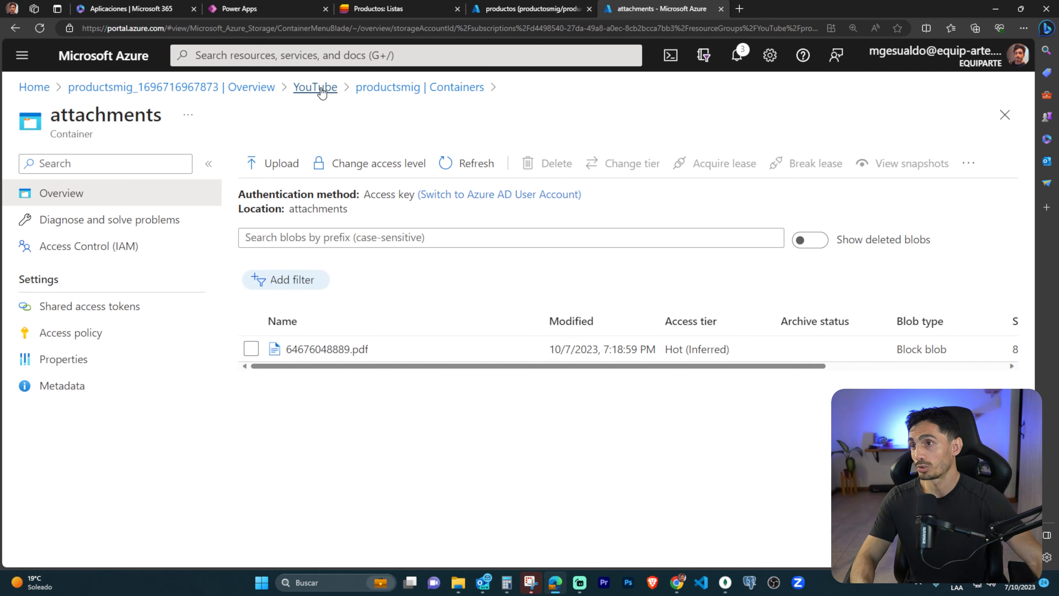
pyautogui.click(415, 90)
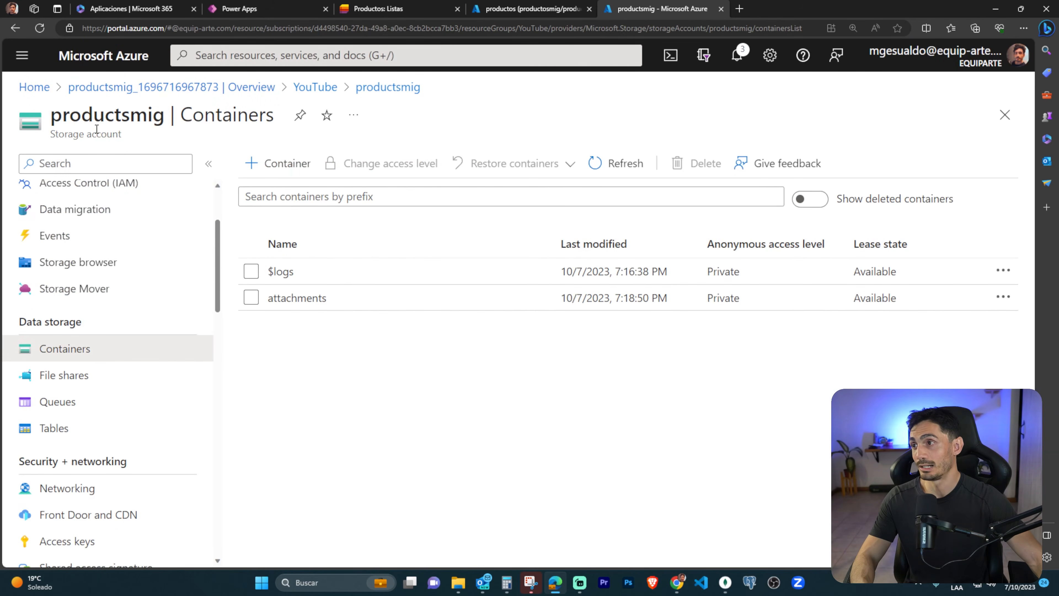
pyautogui.moveTo(12, 104); pyautogui.dragTo(164, 141)
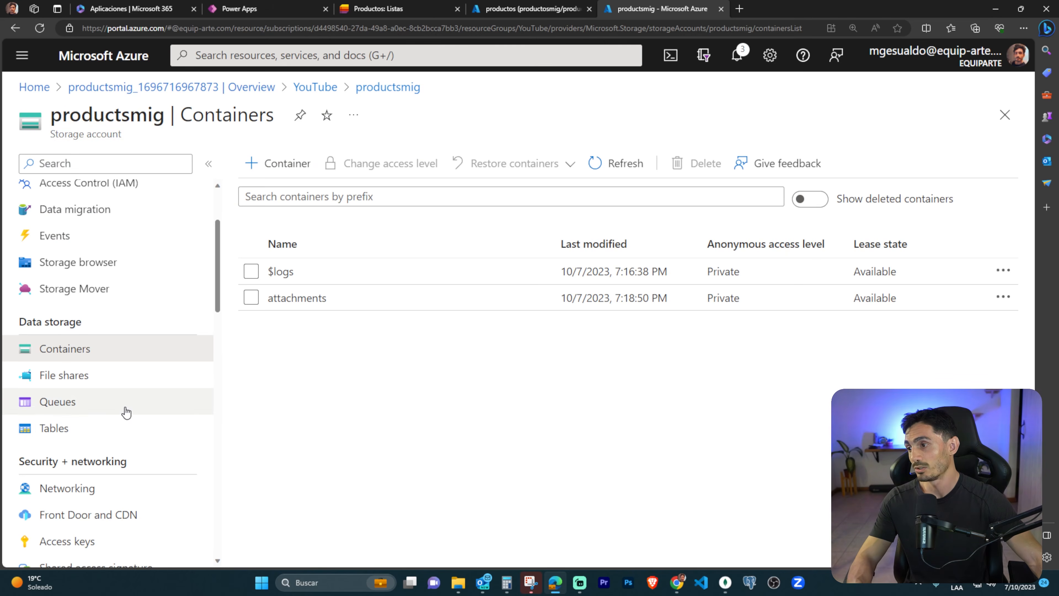
# Outline the Security + networking section of the productsmig storage account, clear it, and open the Access keys page.
pyautogui.scroll(-3, 113, 387)
pyautogui.moveTo(15, 334); pyautogui.dragTo(141, 353)
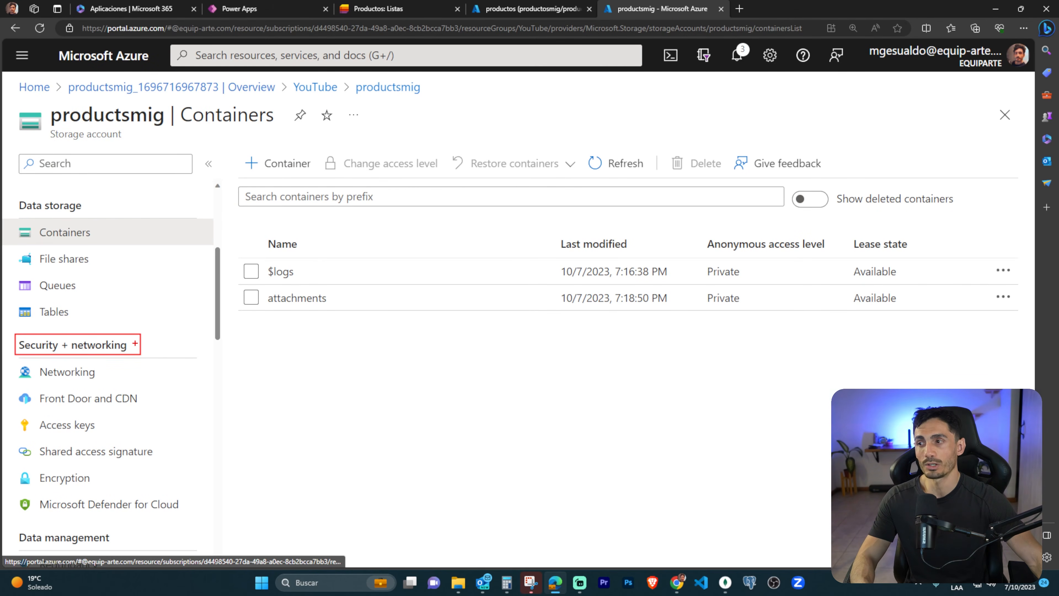
pyautogui.press('Escape')
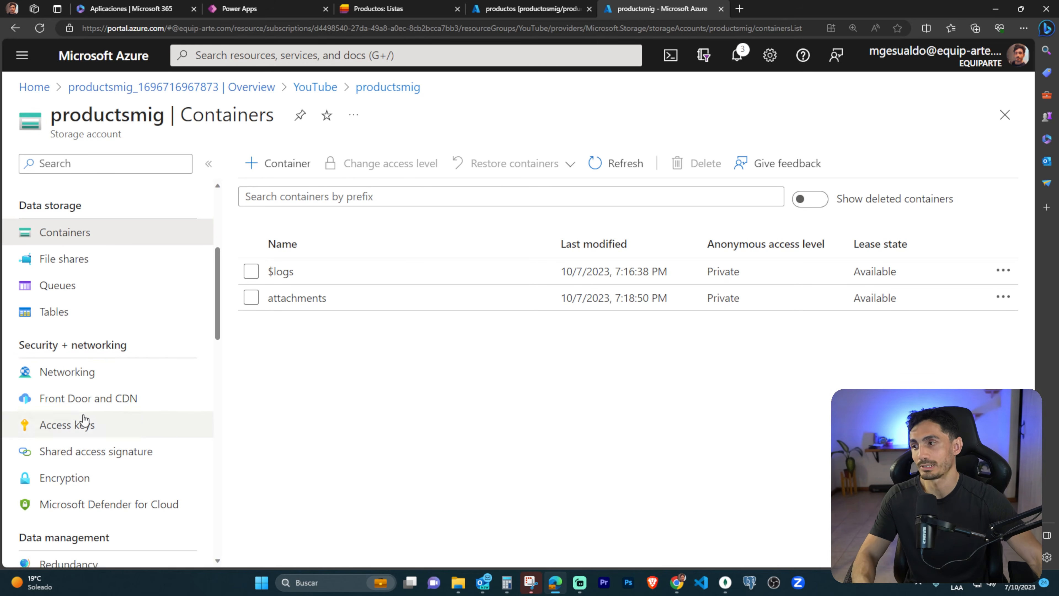
pyautogui.hotkey('ctrl', '2')
pyautogui.press('Escape')
pyautogui.click(73, 425)
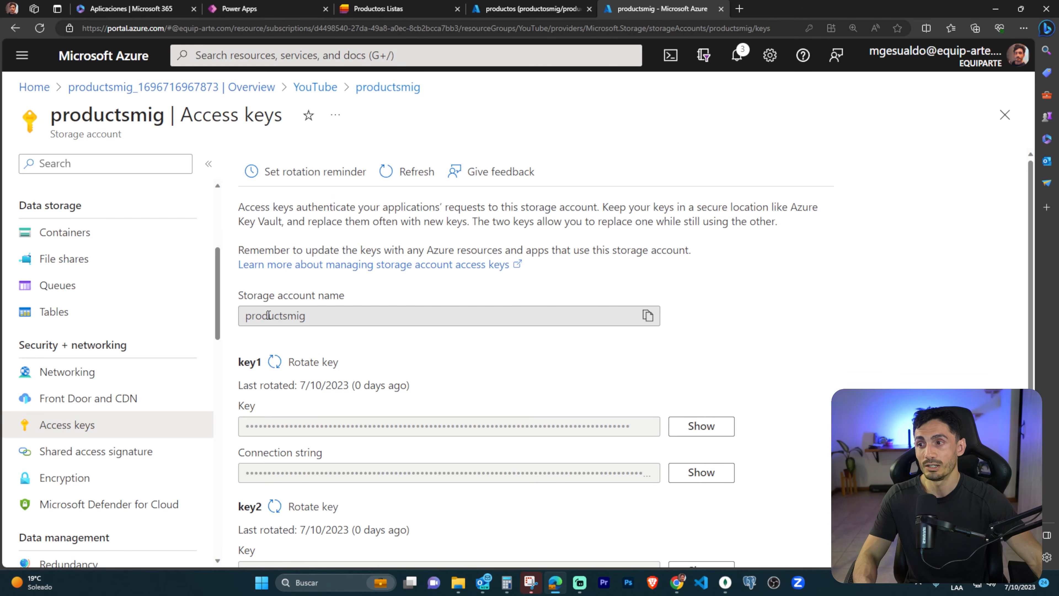
# Outline the storage account name, clear the outline, copy the name, and check it against the Power Apps connection form.
pyautogui.moveTo(278, 298); pyautogui.dragTo(360, 329)
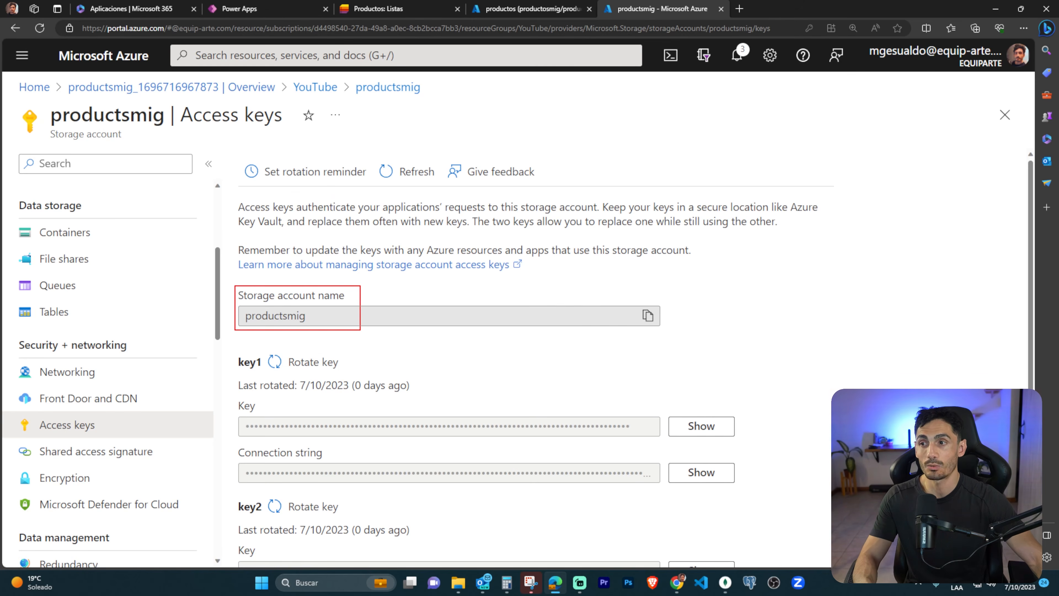
pyautogui.press('Escape')
pyautogui.click(647, 315)
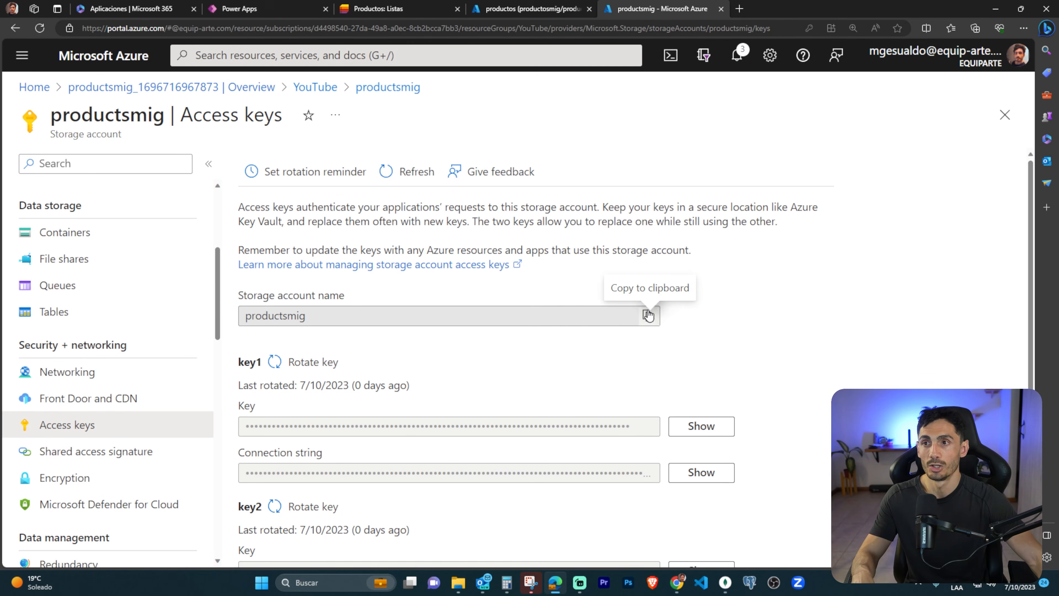
pyautogui.click(261, 12)
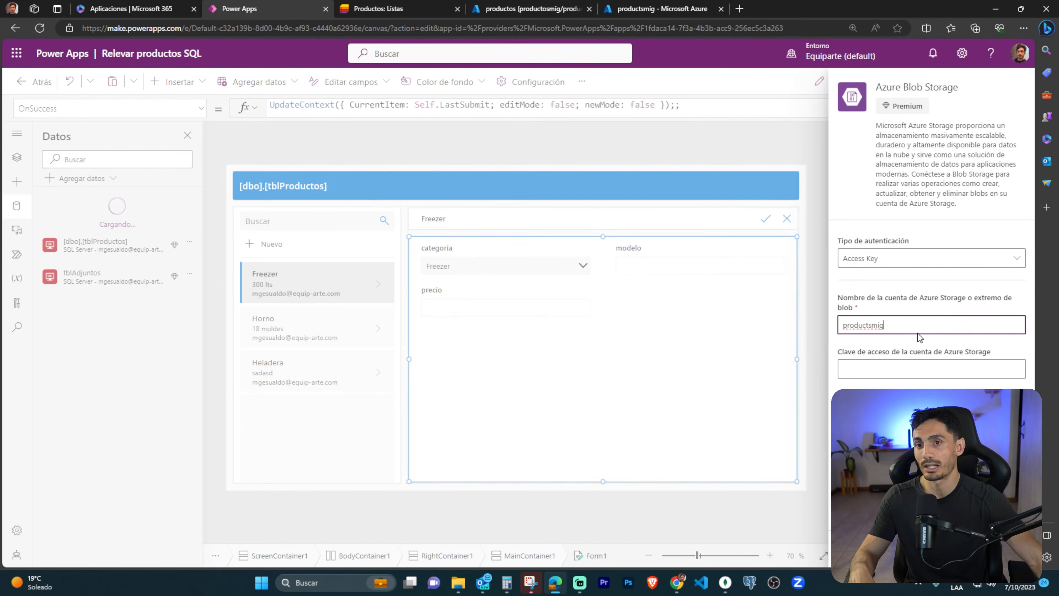
# Return to the Azure Access keys page, outline the key1 key field, and reveal and copy its key.
pyautogui.click(664, 9)
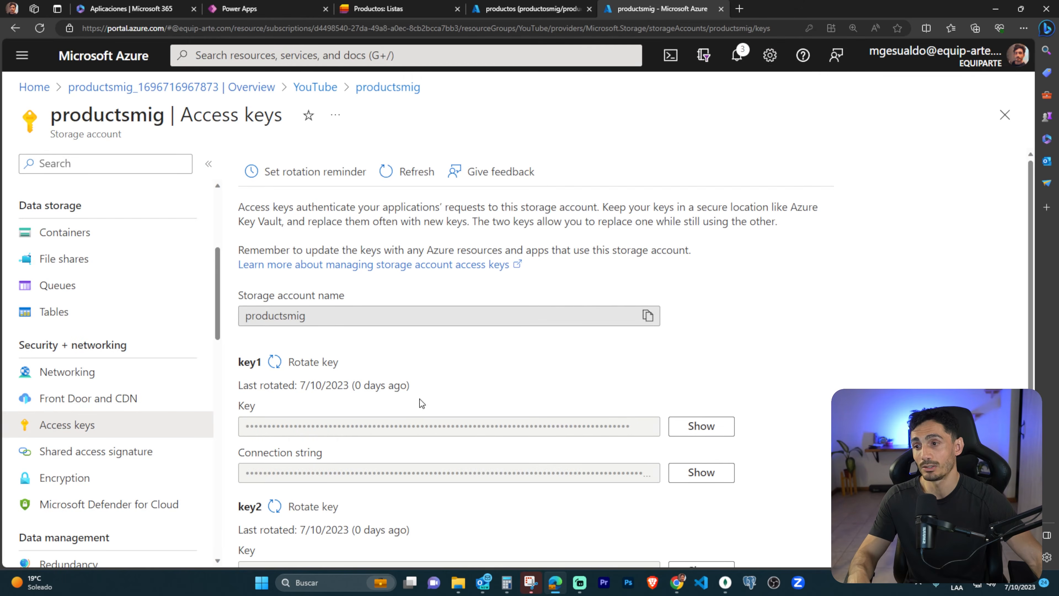
pyautogui.moveTo(236, 394); pyautogui.dragTo(670, 444)
pyautogui.click(703, 428)
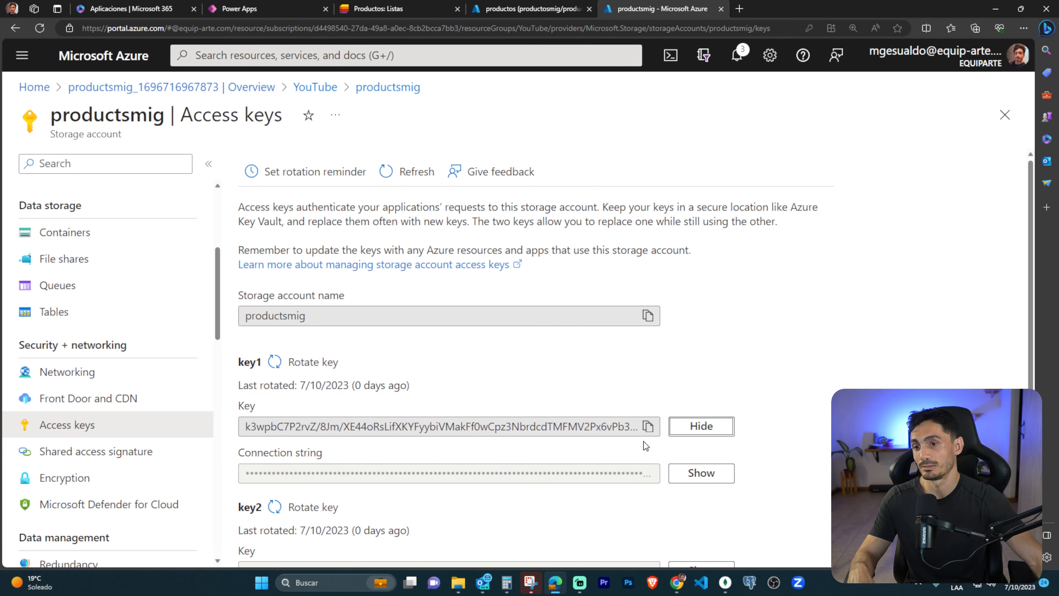
pyautogui.click(647, 426)
# Paste the storage account access key into the Power Apps connection form and create the Azure Blob Storage connection.
pyautogui.click(250, 8)
pyautogui.click(906, 376)
pyautogui.hotkey('ctrl', 'v')
pyautogui.click(872, 548)
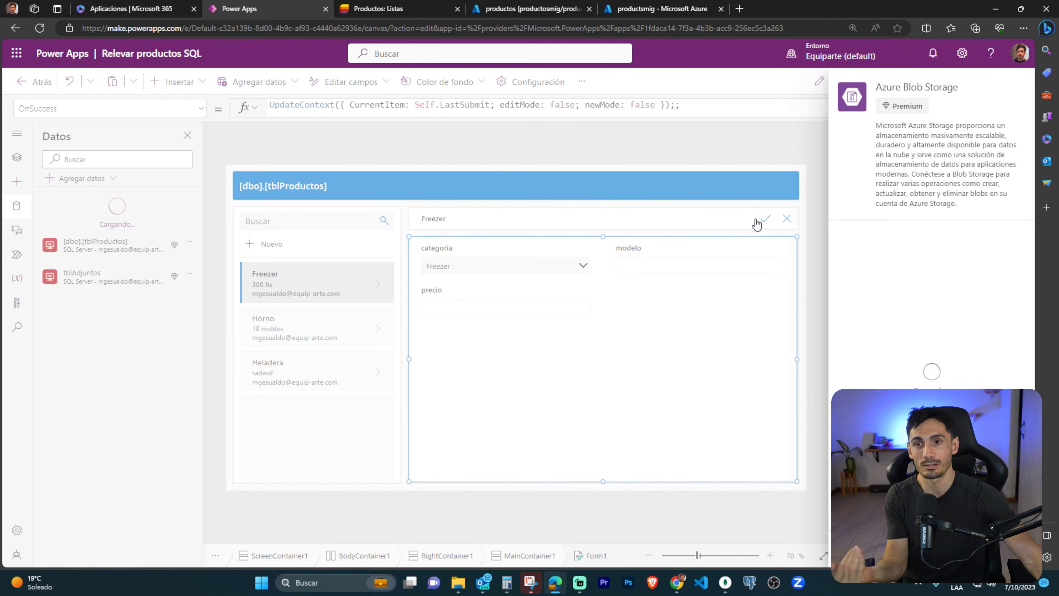
pyautogui.moveTo(36, 250)
pyautogui.mouseDown()
pyautogui.moveTo(159, 287)
pyautogui.moveTo(192, 285)
pyautogui.mouseUp()
pyautogui.press('Escape')
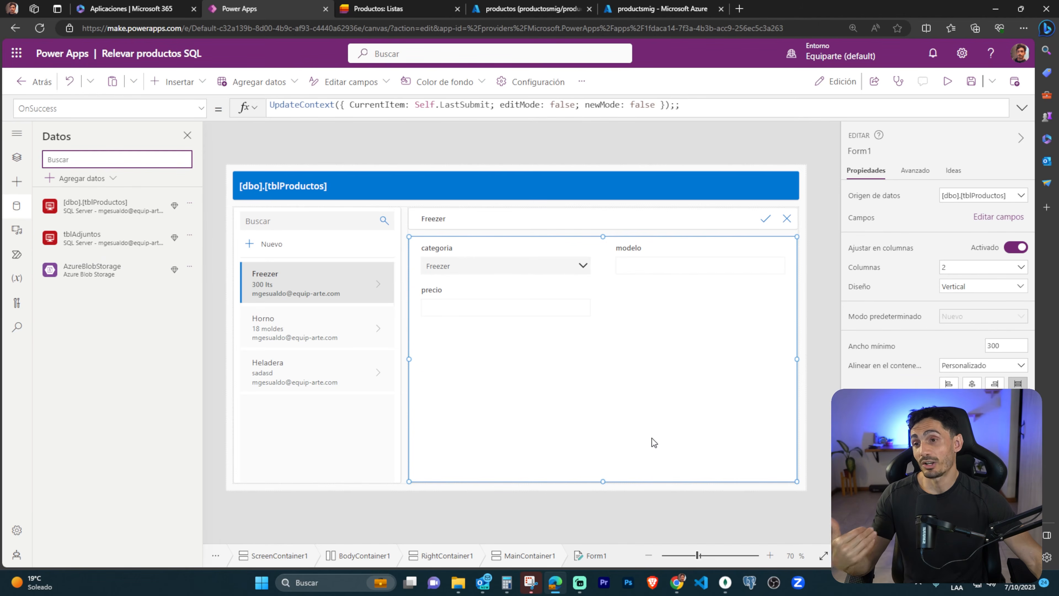
# Select MainContainer1 in the tree view, outline it and its form, clear the marks, and collapse Form1.
pyautogui.click(12, 158)
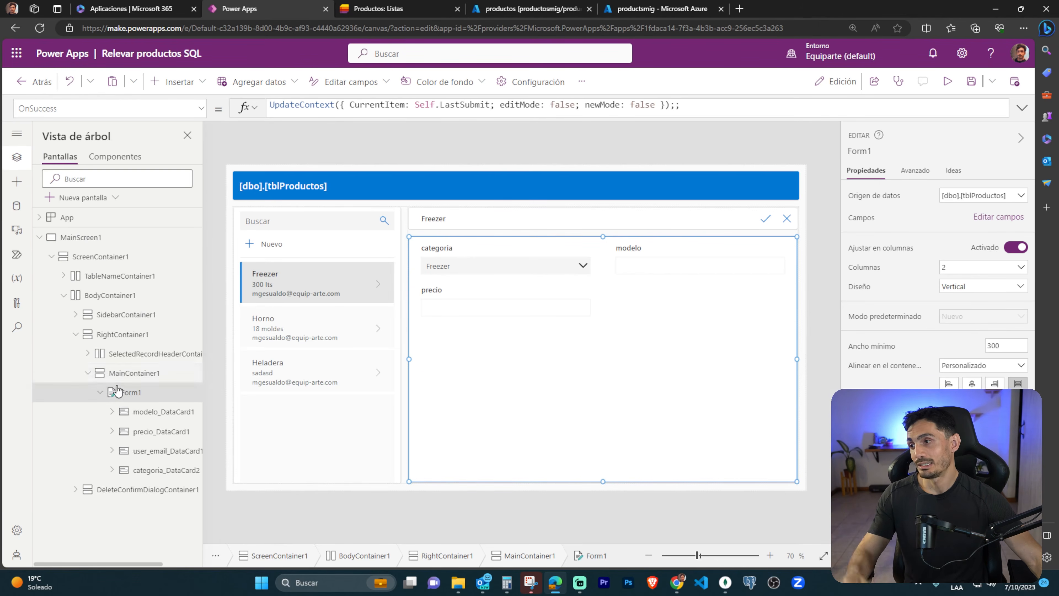
pyautogui.click(134, 373)
pyautogui.moveTo(85, 359); pyautogui.dragTo(179, 387)
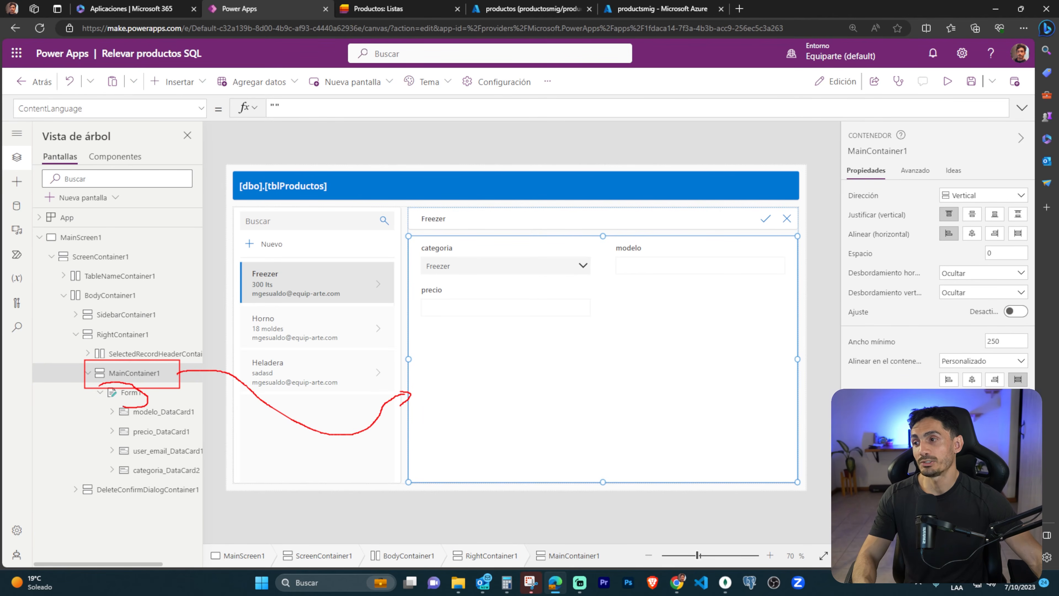
pyautogui.press('Escape')
pyautogui.click(100, 392)
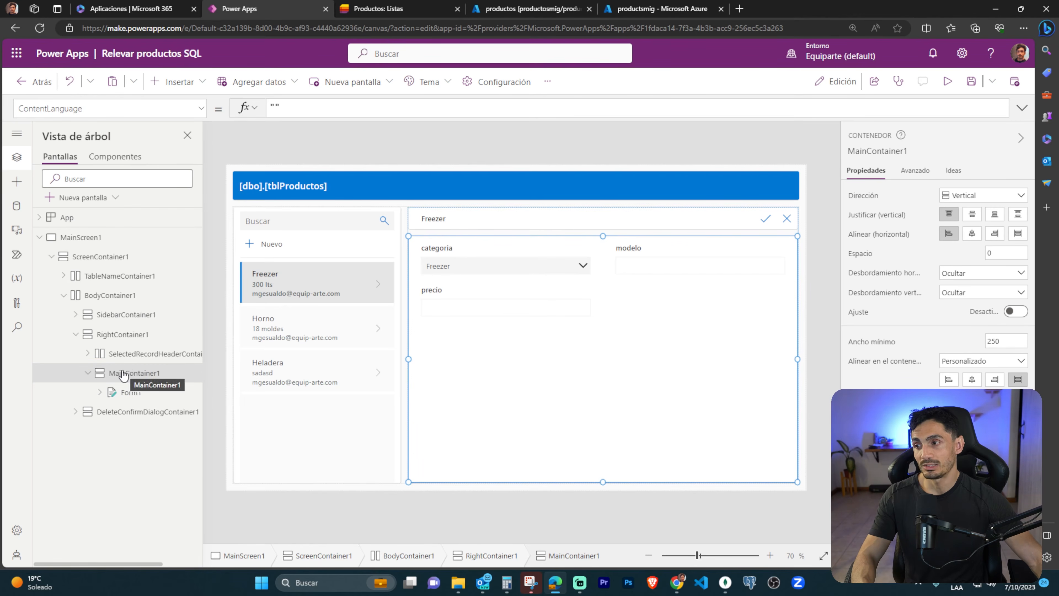
# Insert a horizontal container into MainContainer1 beneath Form1, and outline and clear the areas planned on the canvas.
pyautogui.click(196, 81)
pyautogui.click(213, 330)
pyautogui.scroll(-4, 217, 325)
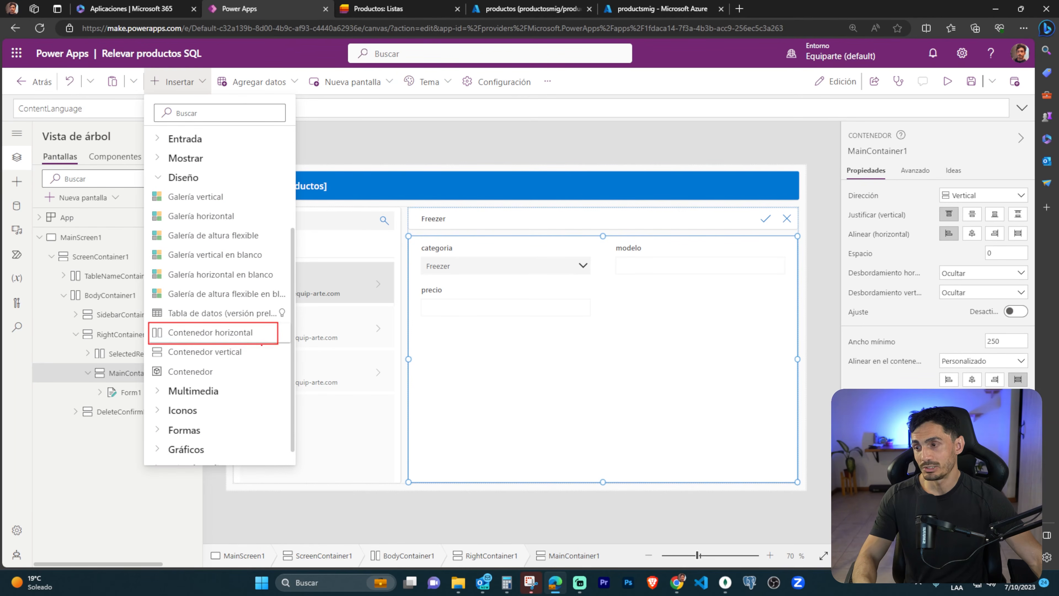
pyautogui.click(225, 333)
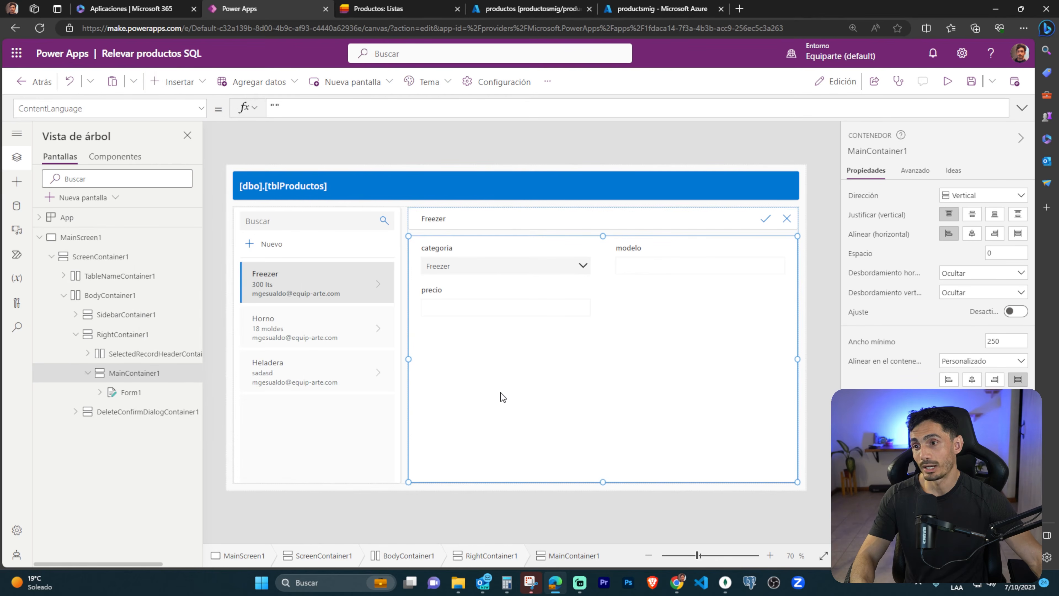
pyautogui.moveTo(424, 386)
pyautogui.mouseDown()
pyautogui.moveTo(510, 439)
pyautogui.moveTo(680, 468)
pyautogui.mouseUp()
pyautogui.moveTo(731, 443); pyautogui.dragTo(796, 462)
pyautogui.press('Escape')
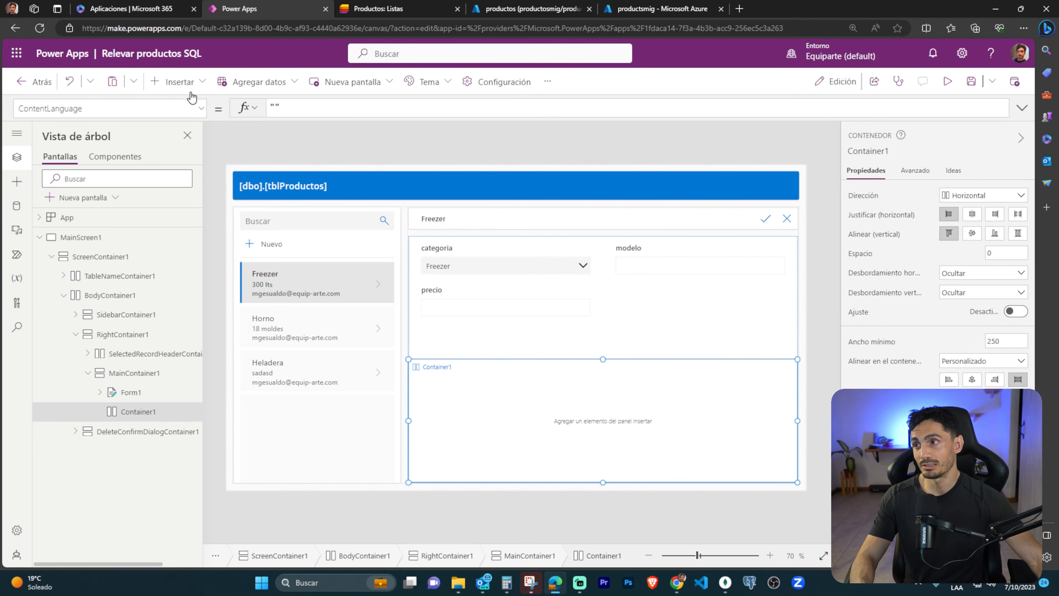
# Outline the Micrófono, Agregar imagen and Vídeo controls among the insertable media for Container1, and clear the outlines.
pyautogui.click(180, 81)
pyautogui.scroll(-8, 229, 288)
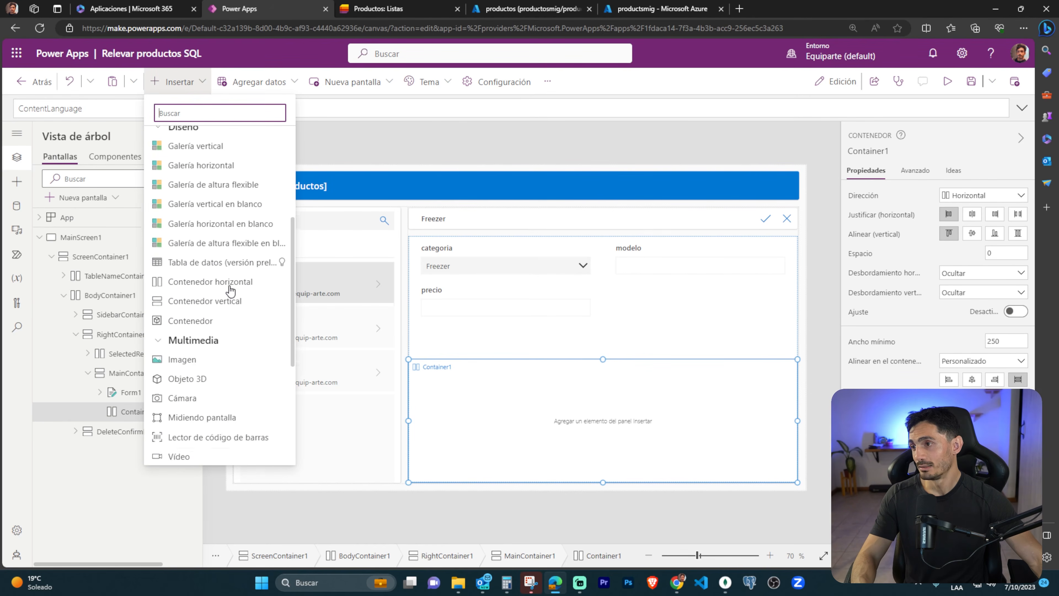
pyautogui.scroll(-1, 195, 241)
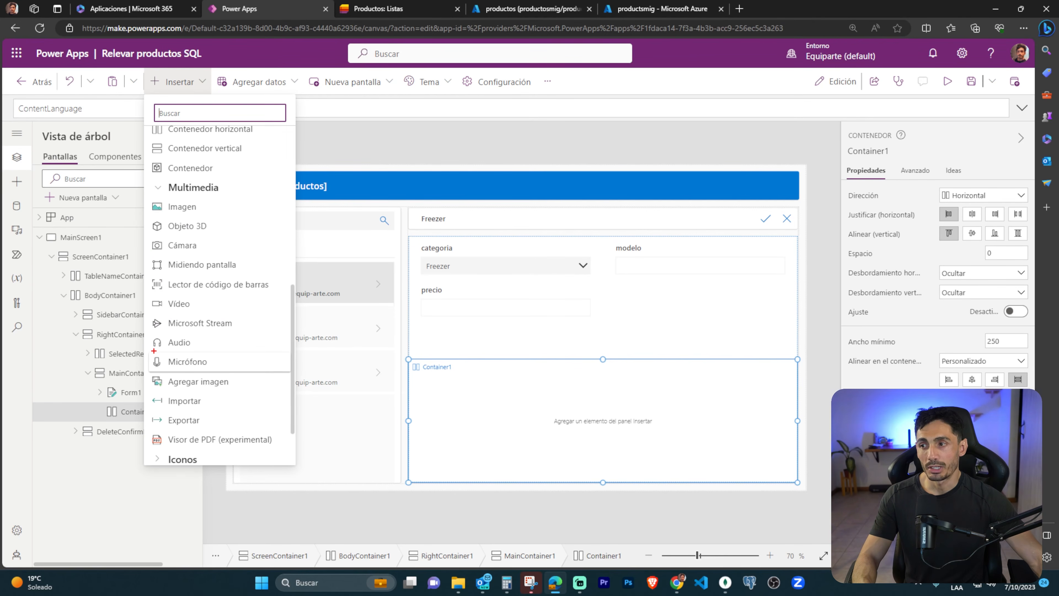
pyautogui.moveTo(206, 368)
pyautogui.mouseDown()
pyautogui.moveTo(187, 377)
pyautogui.moveTo(238, 394)
pyautogui.mouseUp()
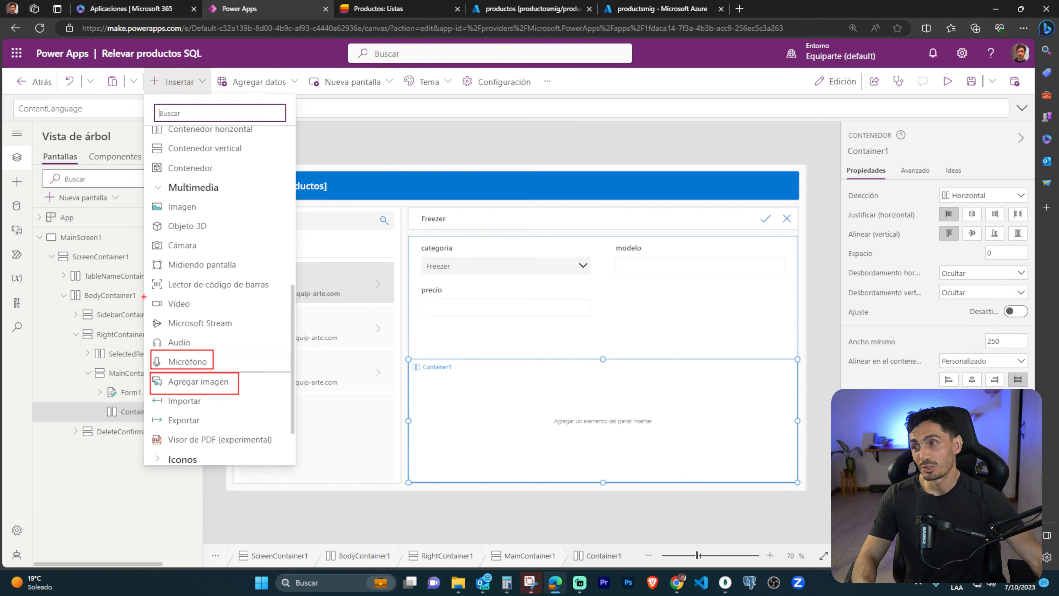
pyautogui.moveTo(196, 309); pyautogui.dragTo(213, 315)
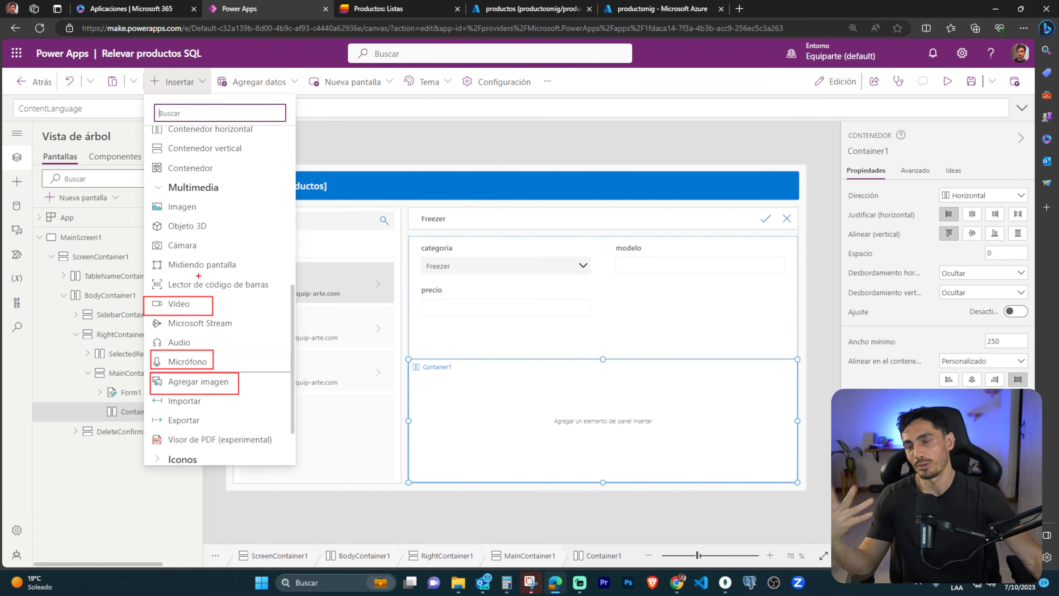
pyautogui.press('Escape')
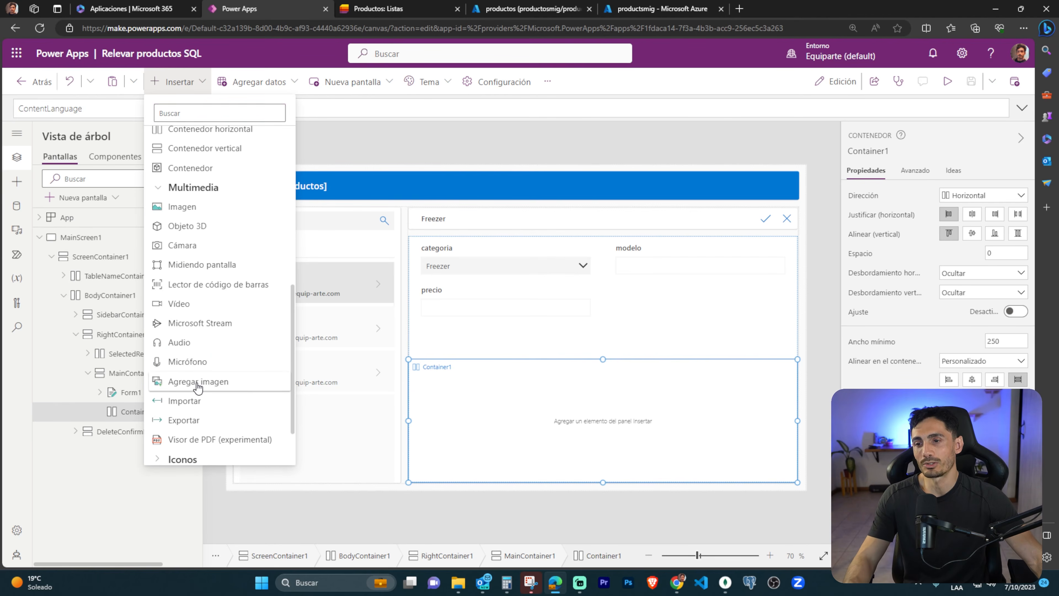
# Insert an Agregar imagen control into Container1, mark its AddMediaButton1 and UploadedImage1 parts, and clear the marks.
pyautogui.click(197, 382)
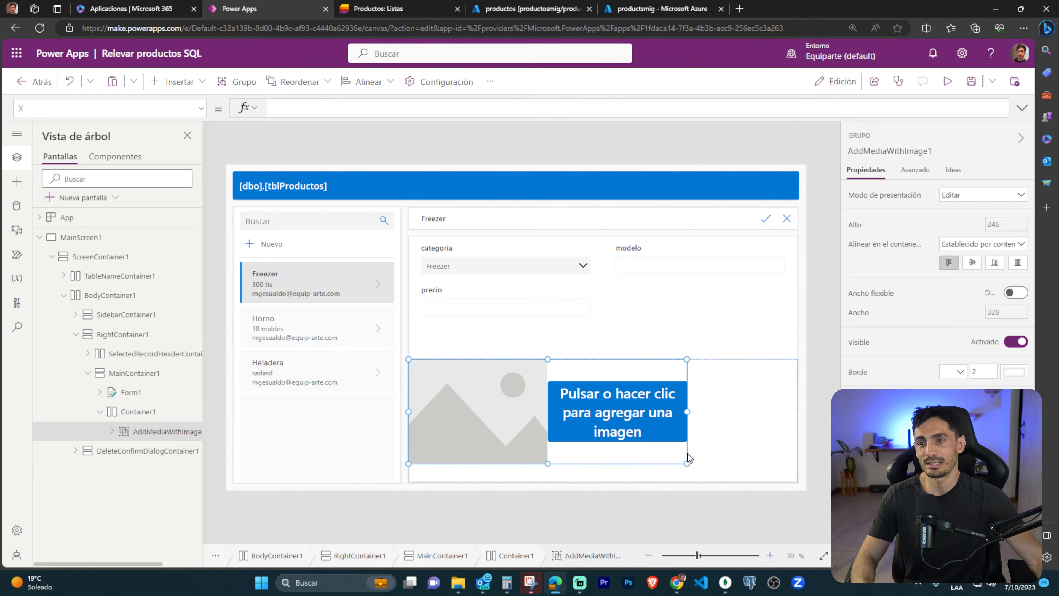
pyautogui.click(471, 399)
pyautogui.moveTo(207, 443); pyautogui.dragTo(255, 432)
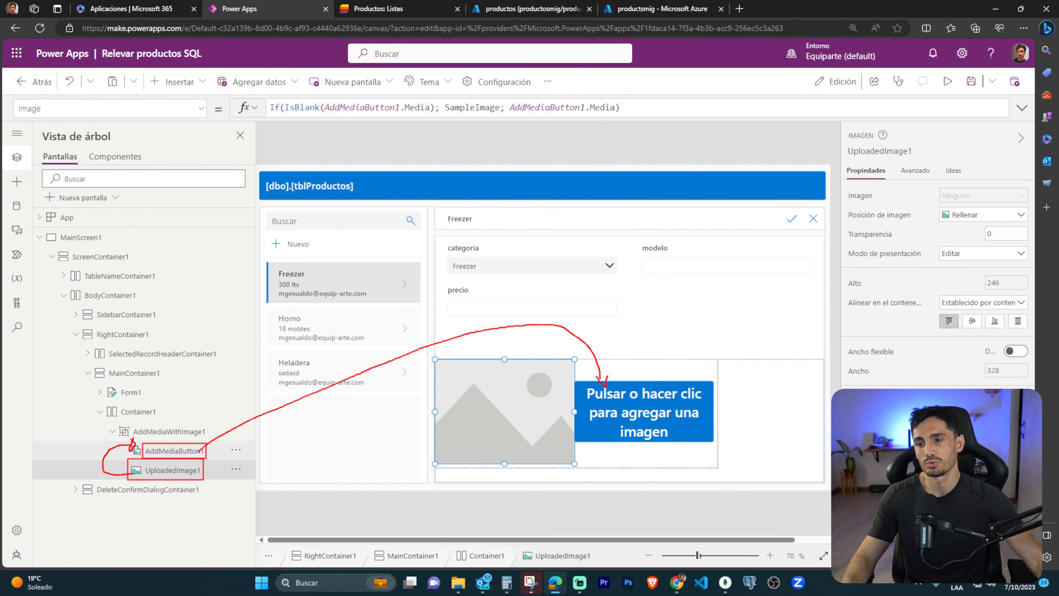
pyautogui.press('Escape')
# Load the picture "heladera 400 lts" from the desktop's Power Apps > Productos folder into the add-image control.
pyautogui.keyDown('alt'); pyautogui.click(643, 408); pyautogui.keyUp('alt')
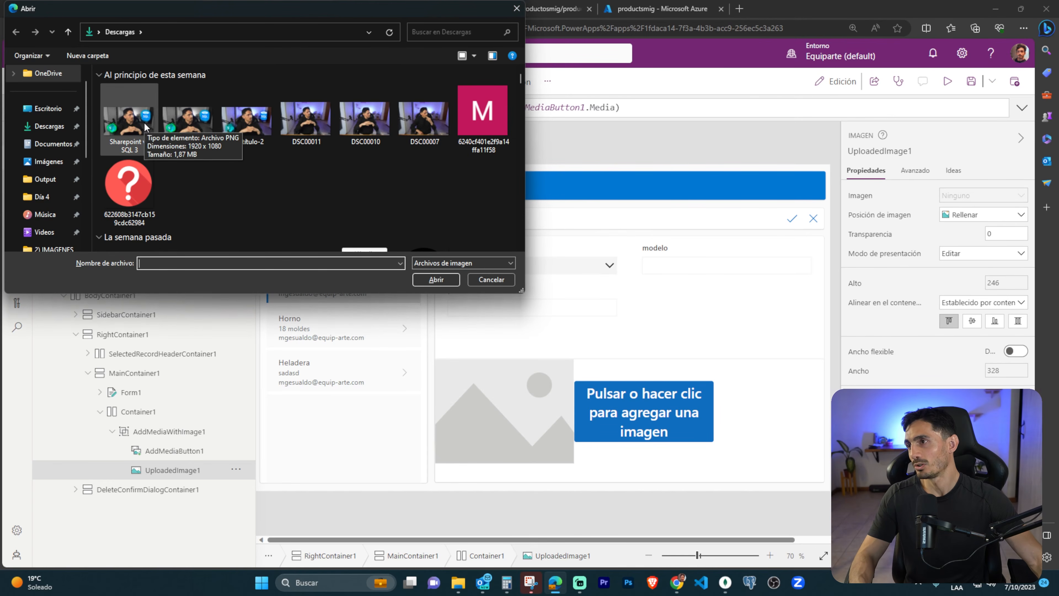
pyautogui.click(46, 109)
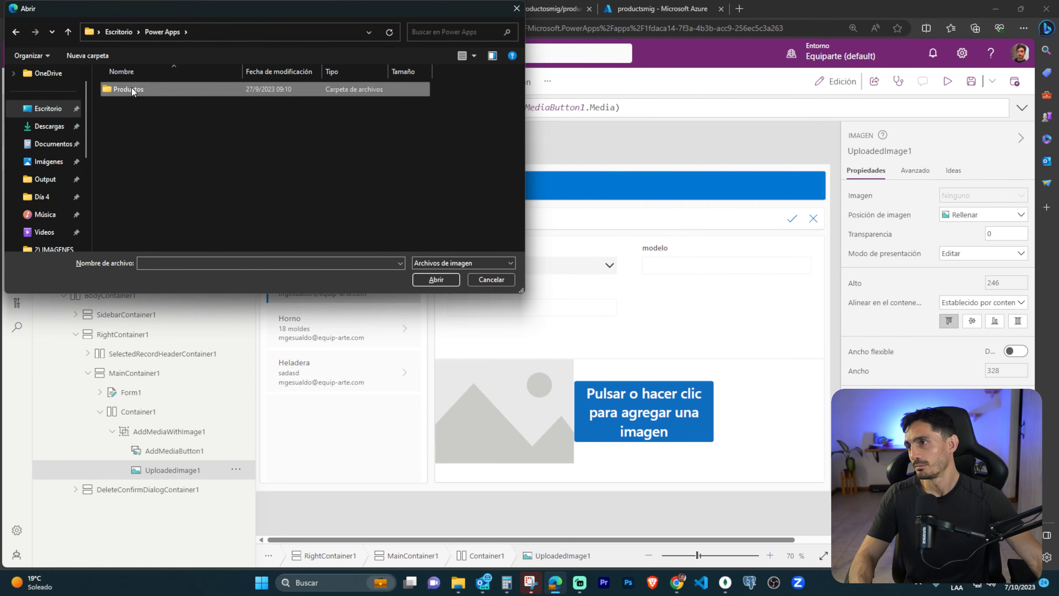
pyautogui.doubleClick(132, 89)
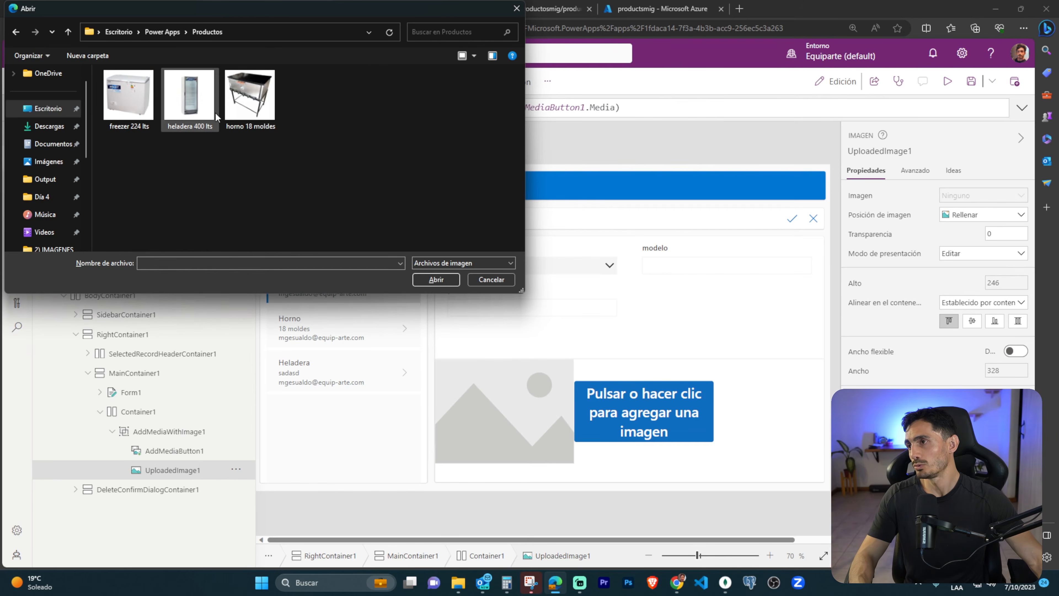
pyautogui.doubleClick(190, 94)
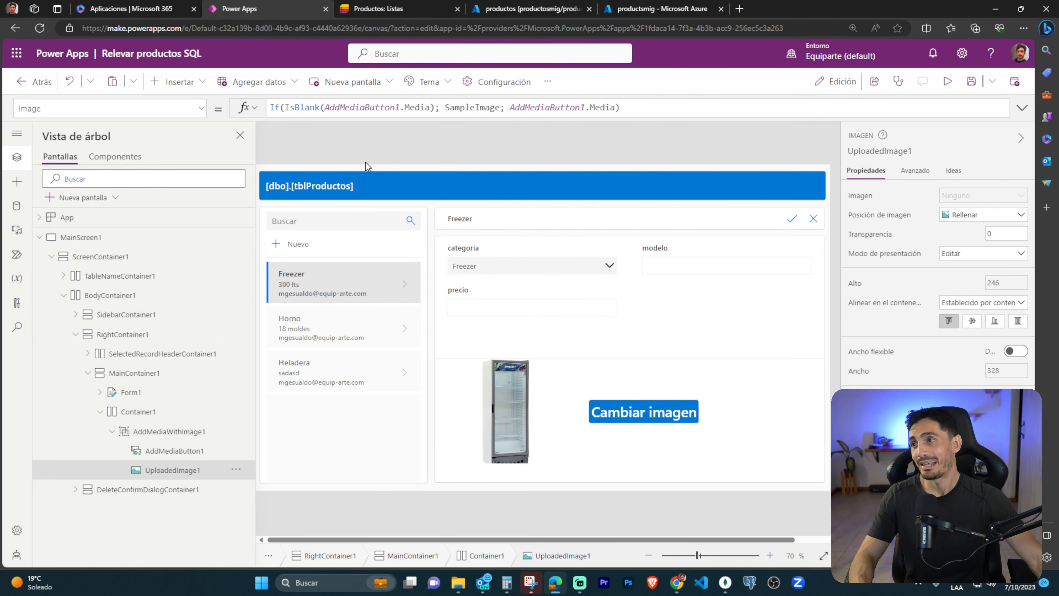
# Choose Heladera as the categoria, then preview the app and fill in modelo 400 lts and precio 137000.
pyautogui.click(575, 273)
pyautogui.click(514, 280)
pyautogui.click(670, 265)
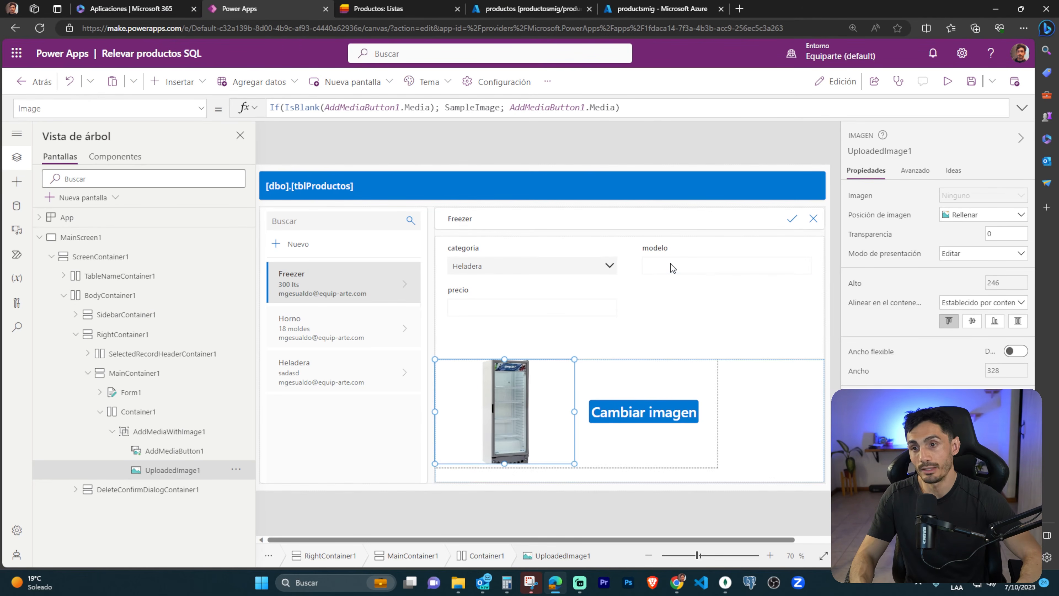
pyautogui.press('F5')
pyautogui.click(694, 251)
pyautogui.write('400 lts')
pyautogui.press('Tab')
pyautogui.write('137000')
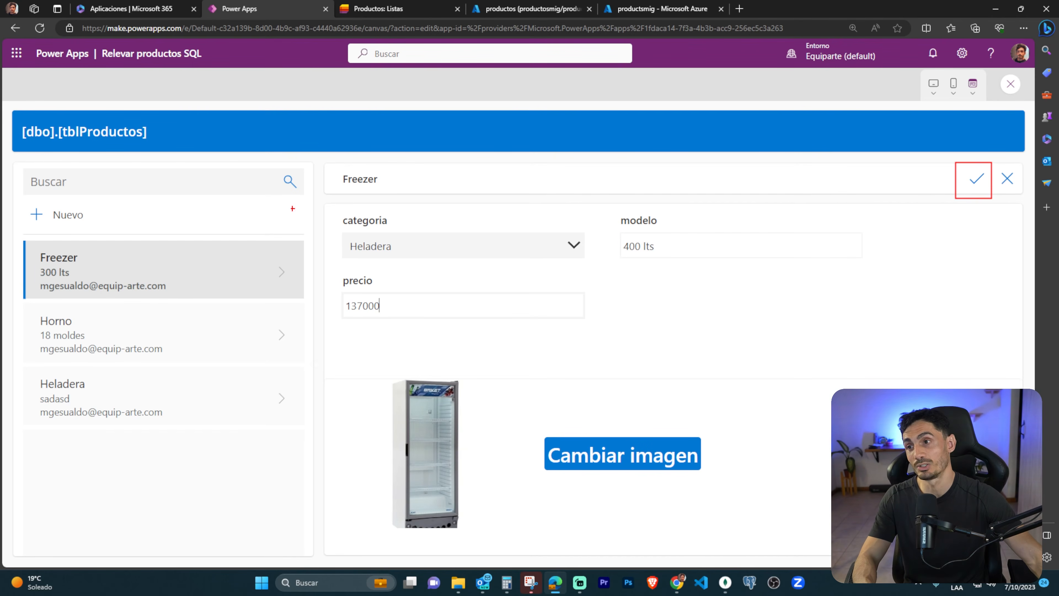
# Draw marks relating the uploaded picture to the form fields, clear them, and close the app preview.
pyautogui.moveTo(459, 339); pyautogui.dragTo(577, 397)
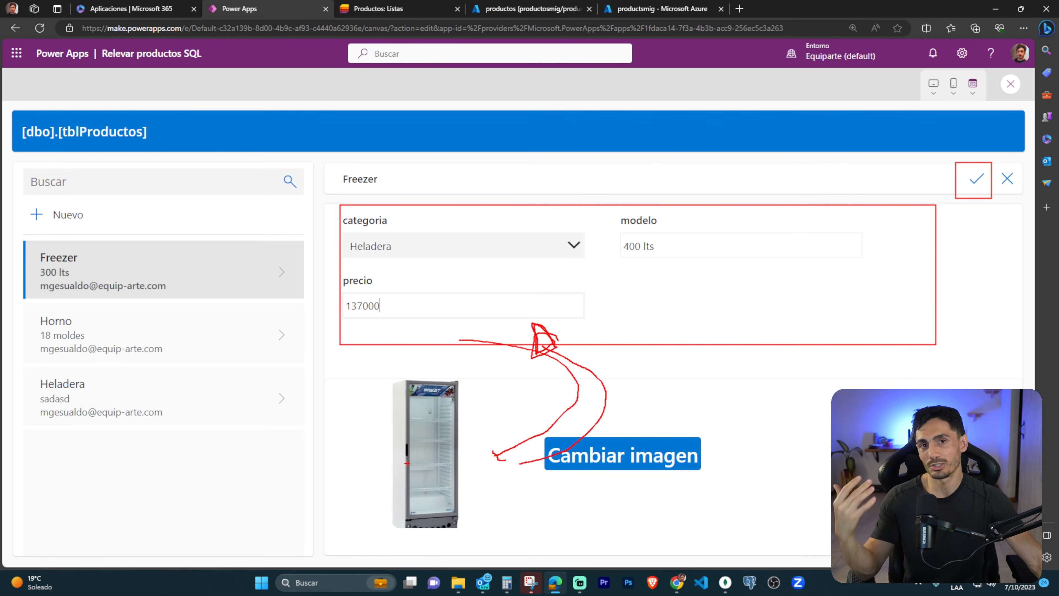
pyautogui.press('Escape')
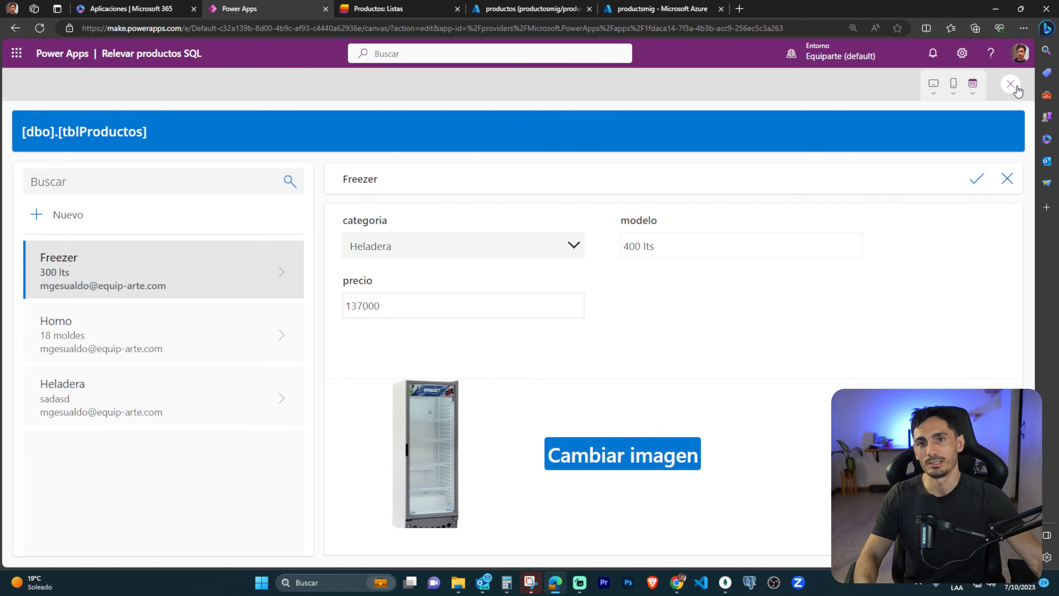
pyautogui.click(1010, 84)
# Open Form1's OnSuccess formula and add blank lines above the UpdateContext call.
pyautogui.click(630, 361)
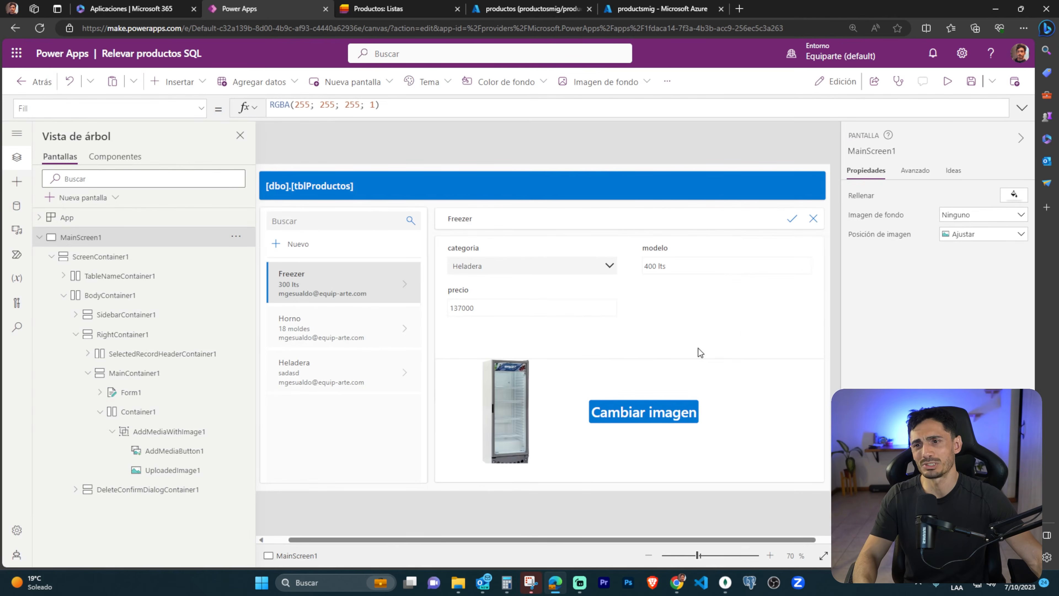
pyautogui.click(758, 337)
pyautogui.moveTo(324, 115); pyautogui.dragTo(324, 177)
pyautogui.click(271, 106)
pyautogui.press('Return')
pyautogui.press('Return')
pyautogui.press('Up')
pyautogui.press('Up')
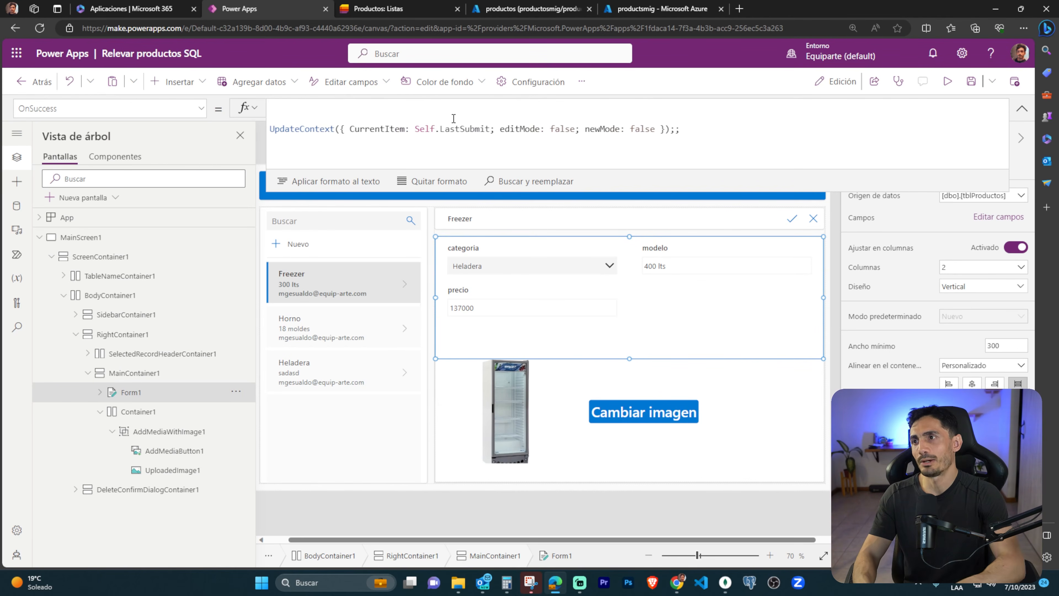
# Start an AzureBlobStorage.CreateFileV2 call on the first line of Form1's OnSuccess formula.
pyautogui.write('AzureBlob')
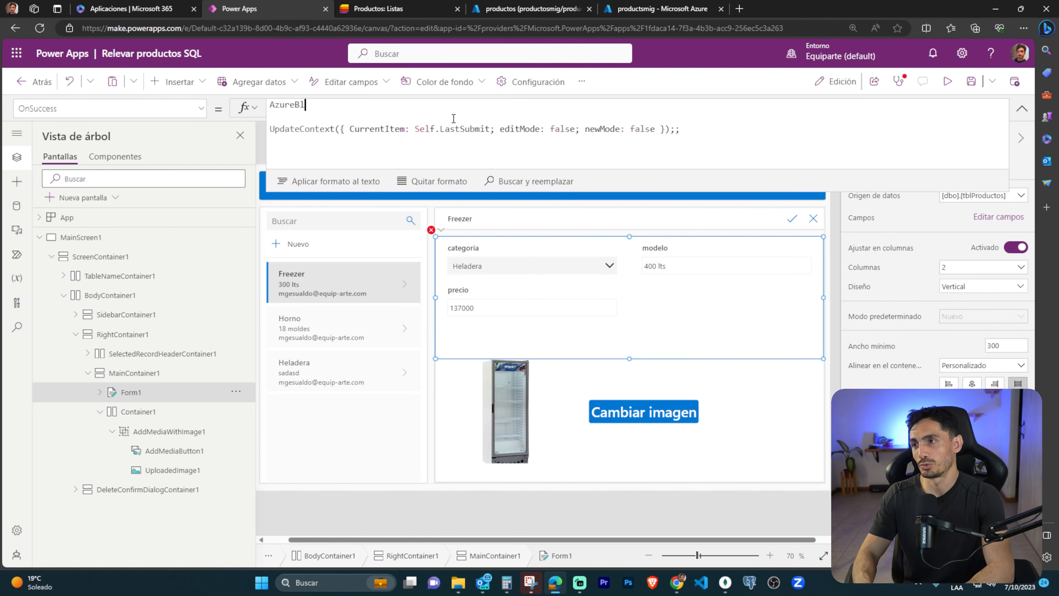
pyautogui.press('Down')
pyautogui.press('Down')
pyautogui.press('Down')
pyautogui.press('Down')
pyautogui.press('Down')
pyautogui.press('Down')
pyautogui.press('Down')
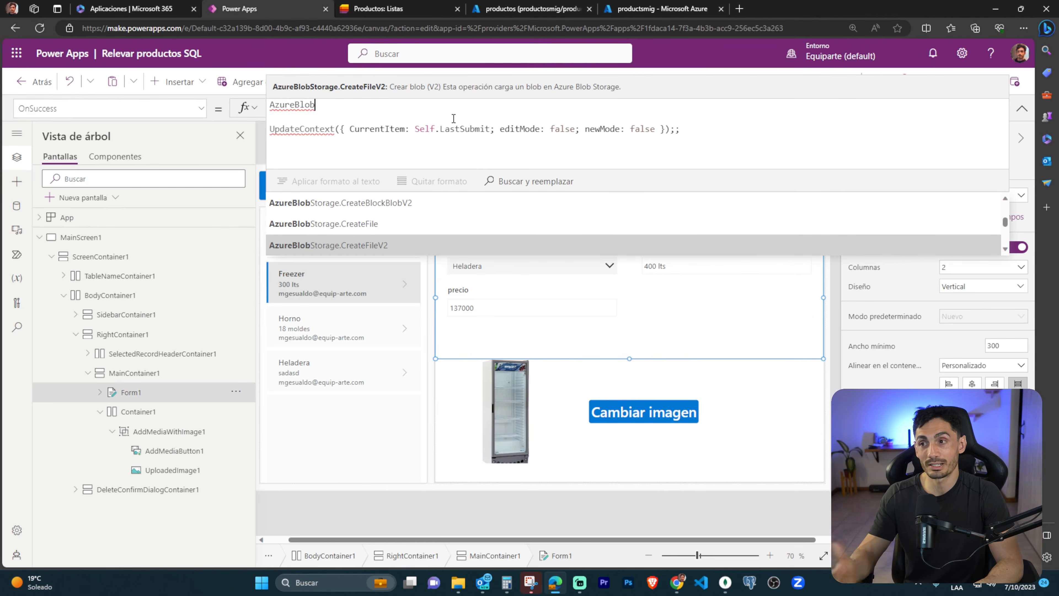
pyautogui.click(377, 247)
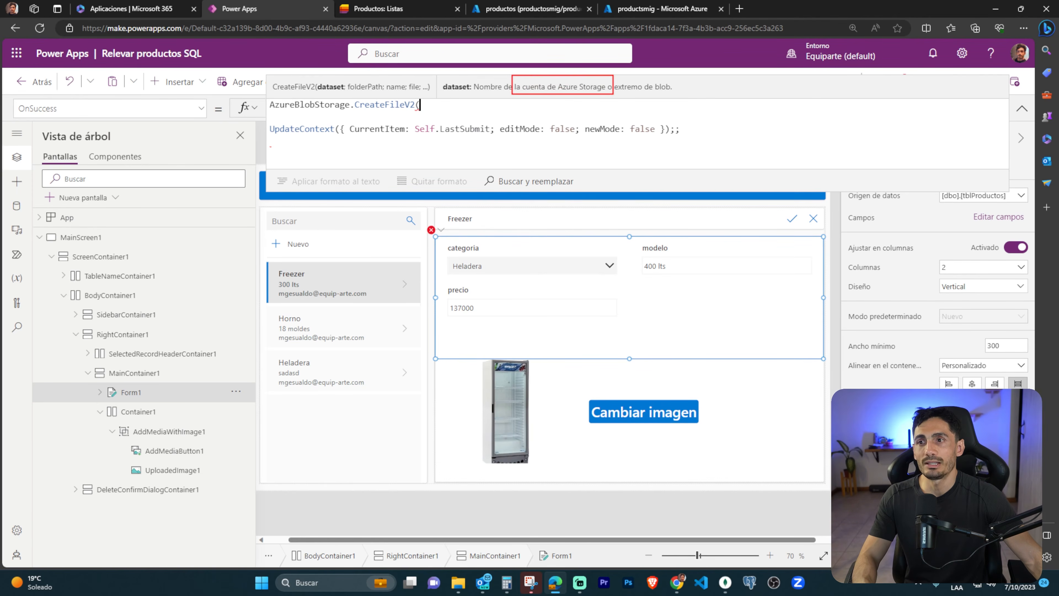
# Enter "productsmig" as the dataset and "attachments" as the folder path of the CreateFileV2 call.
pyautogui.write('"')
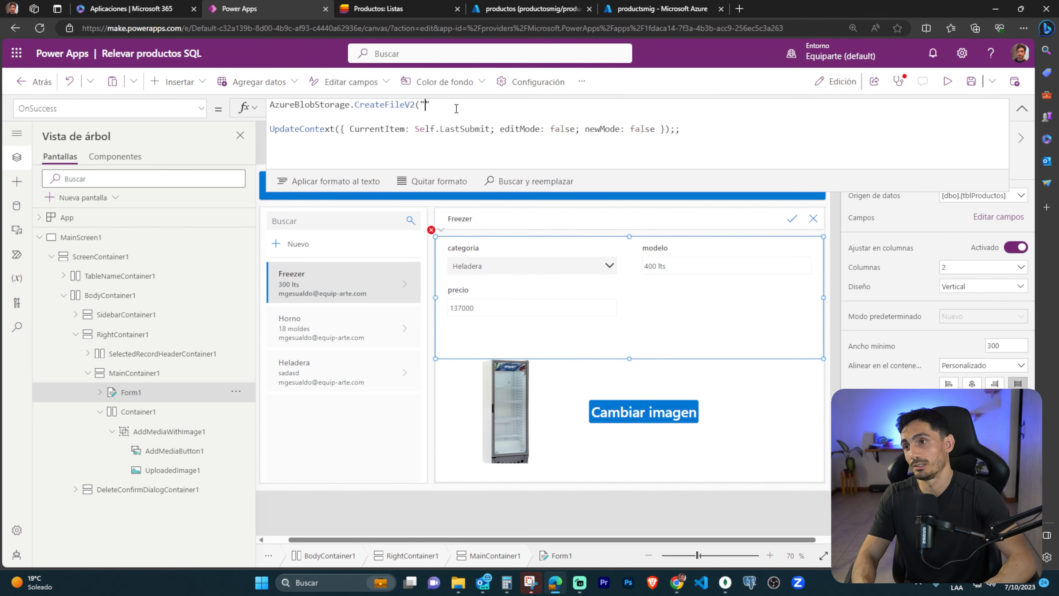
pyautogui.write('productsmig";')
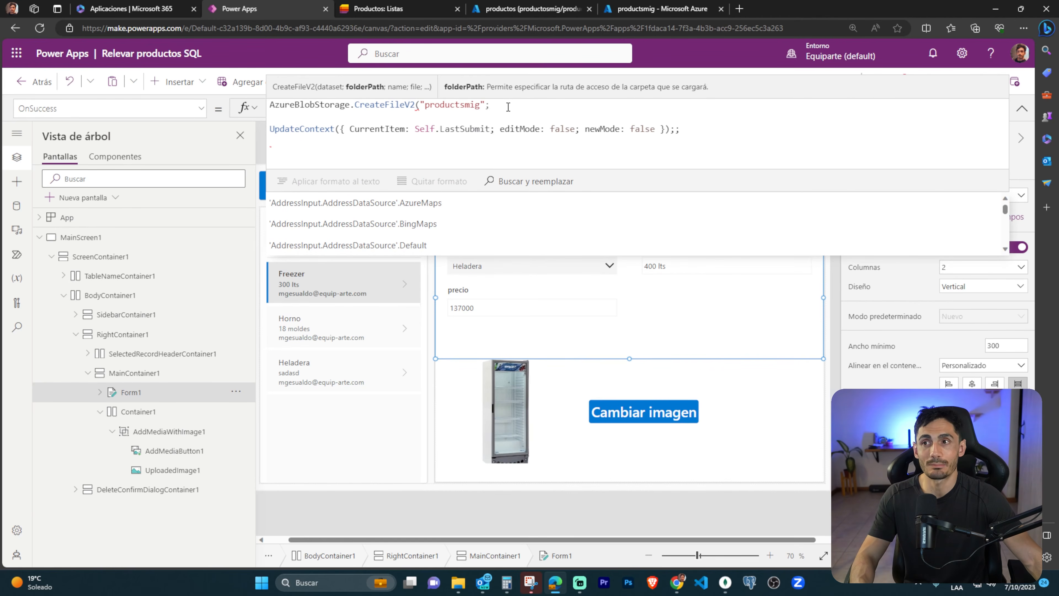
pyautogui.write('""')
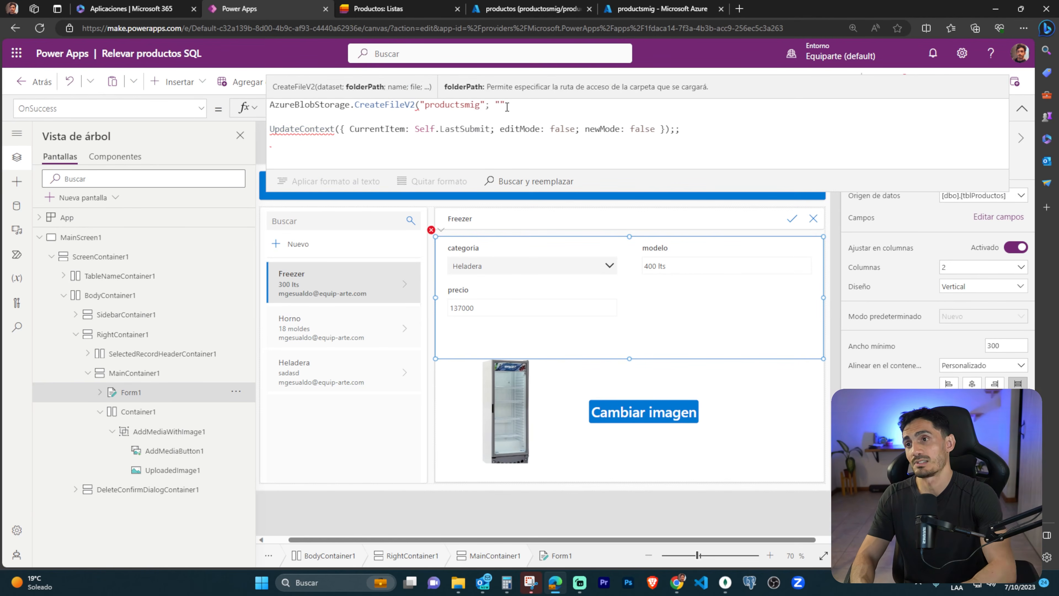
pyautogui.write('attachments";')
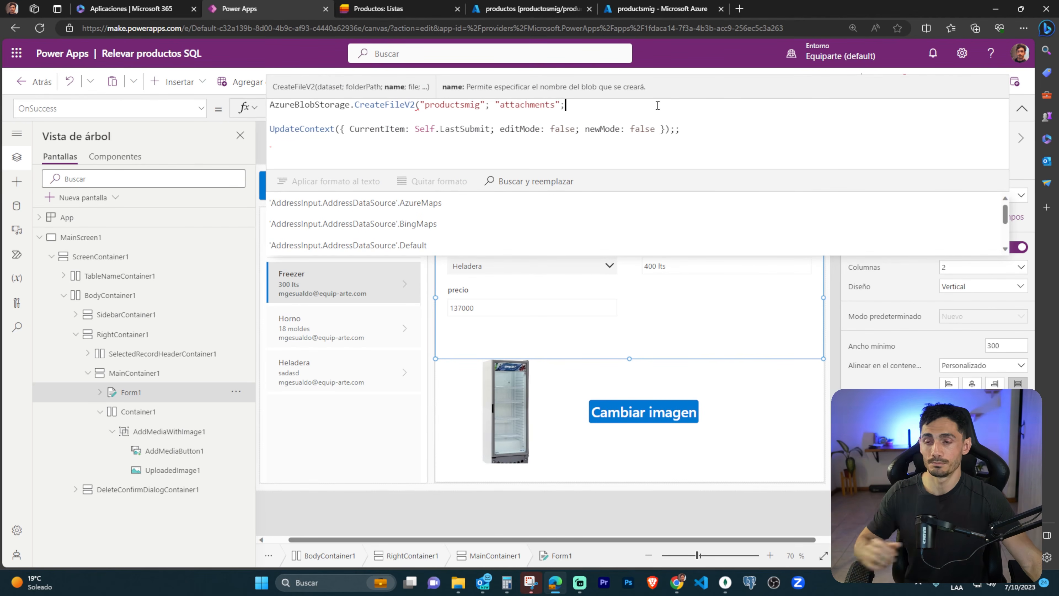
pyautogui.write(' AddMedi')
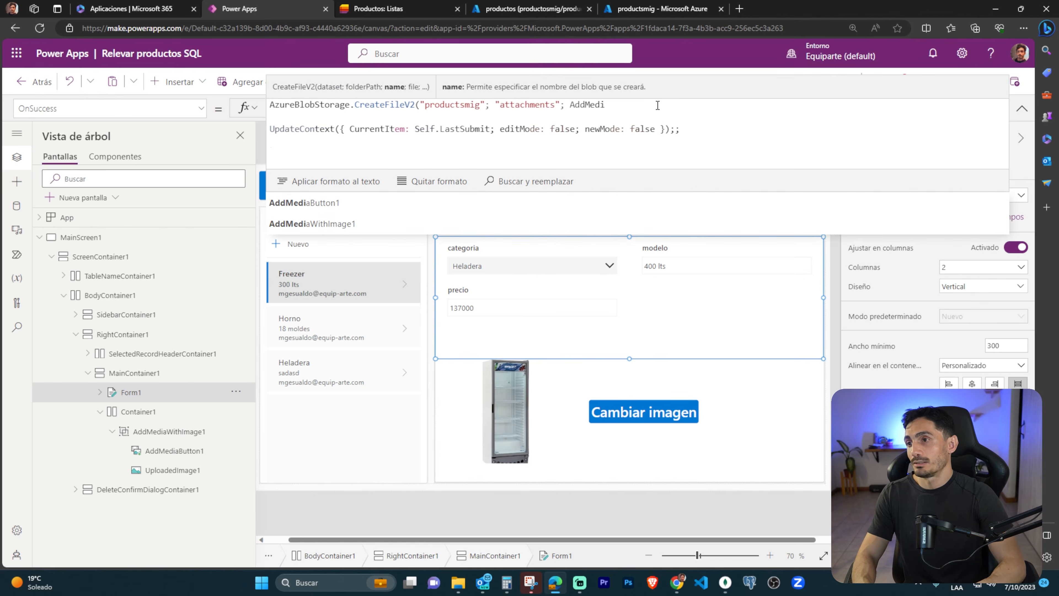
# Pass AddMediaButton1.FileName as the blob name and AddMediaButton1.Media as the file, and close the CreateFileV2 call.
pyautogui.press('Tab')
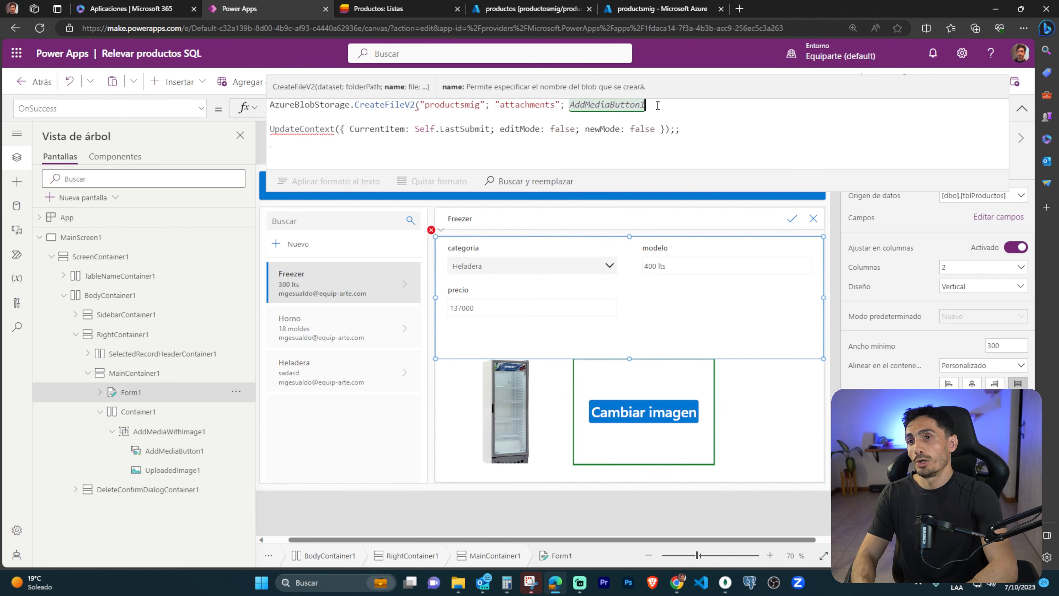
pyautogui.write('.File')
pyautogui.press('Tab')
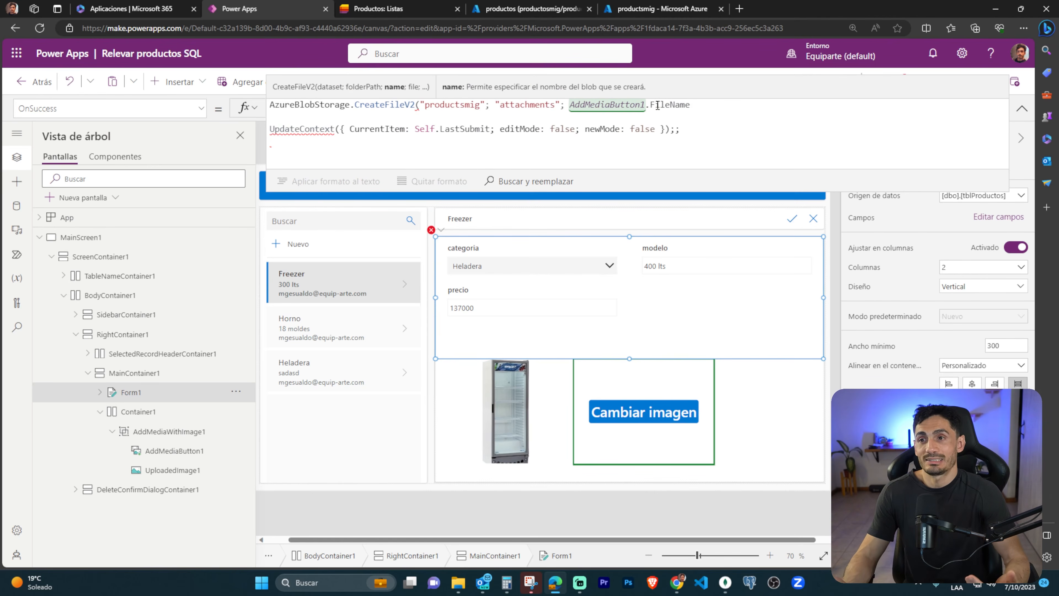
pyautogui.write('; AddMediaButton1')
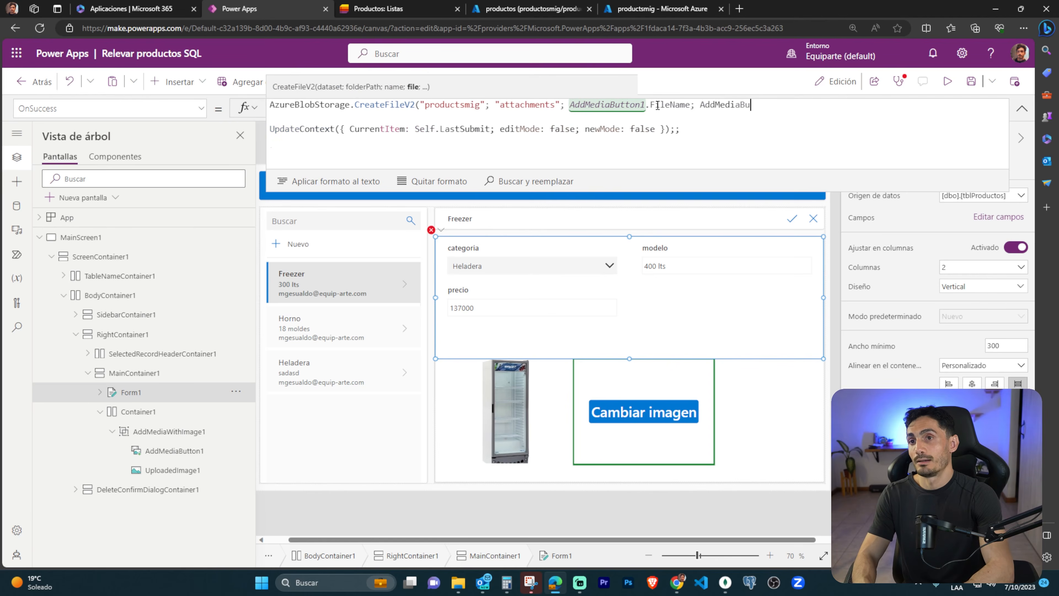
pyautogui.write('.M')
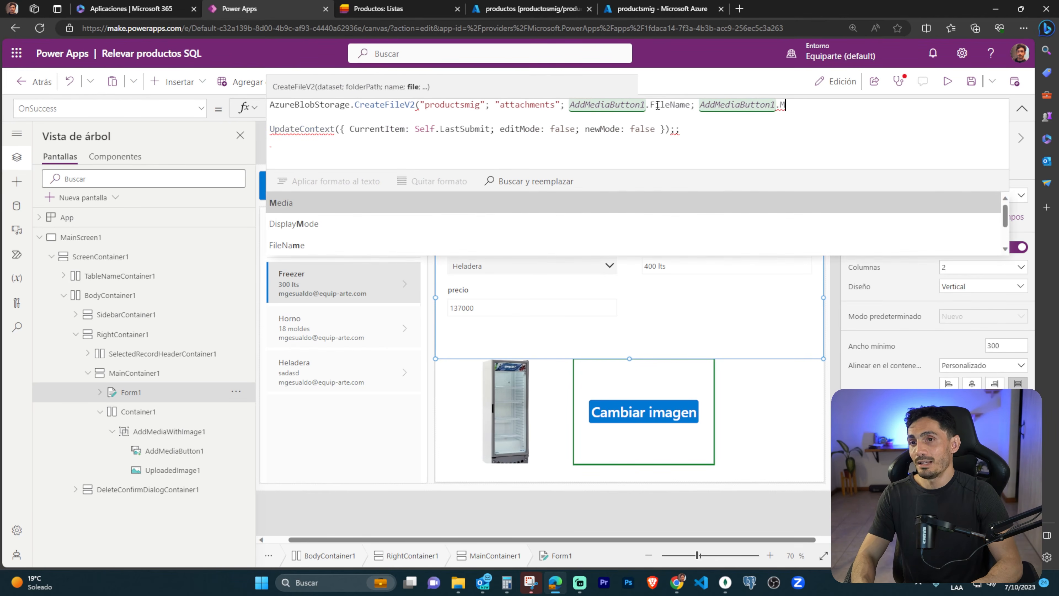
pyautogui.press('Tab')
pyautogui.write(')')
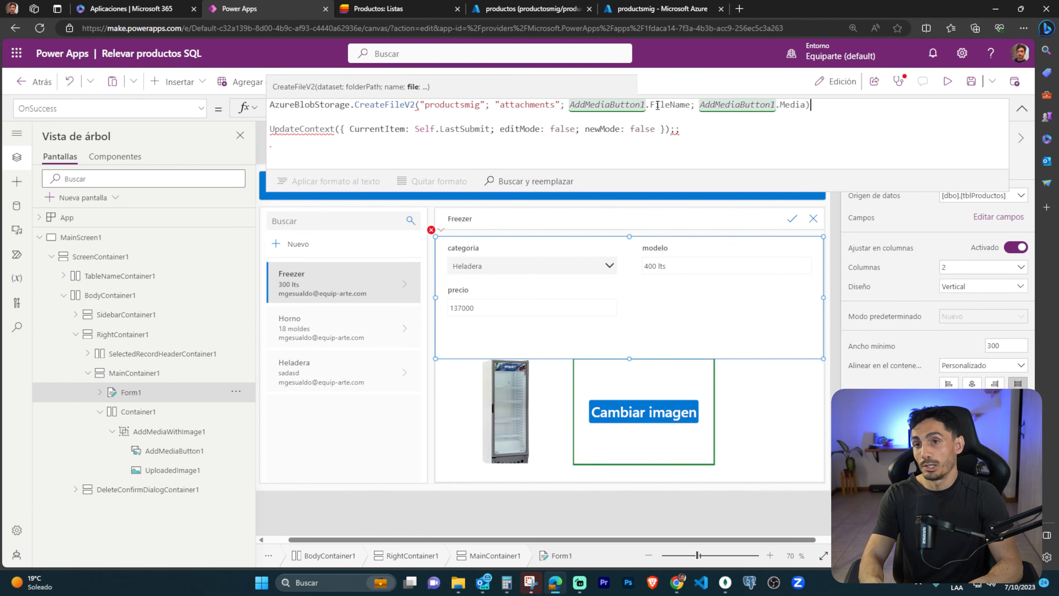
# Outline the Media argument of the CreateFileV2 call, link it to the Cambiar imagen button with an arrow, and clear the marks.
pyautogui.click(702, 108)
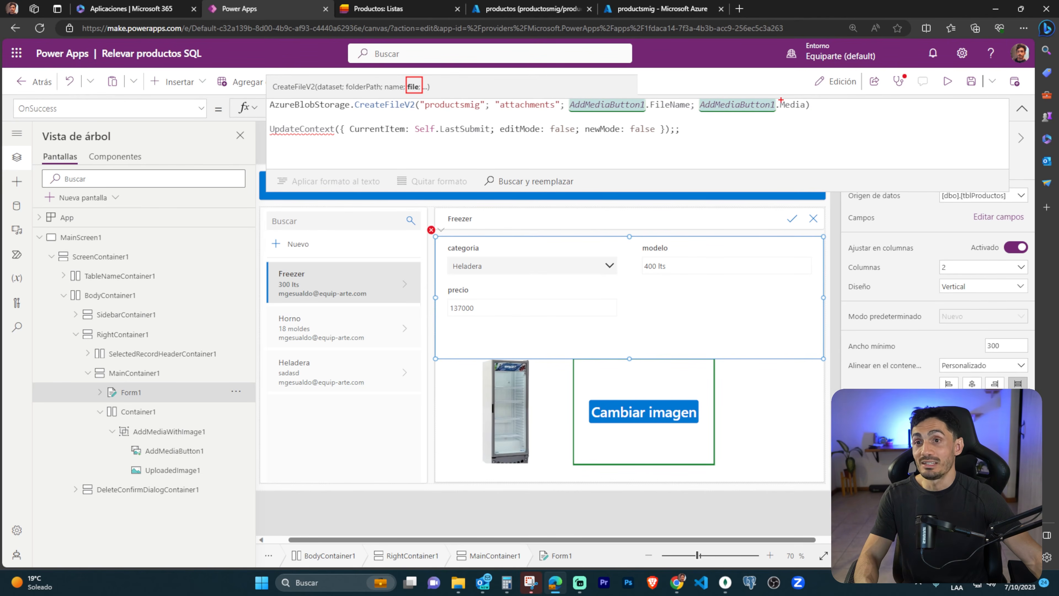
pyautogui.moveTo(779, 92)
pyautogui.mouseDown()
pyautogui.moveTo(846, 133)
pyautogui.moveTo(809, 116)
pyautogui.mouseUp()
pyautogui.moveTo(798, 111)
pyautogui.mouseDown()
pyautogui.moveTo(705, 328)
pyautogui.moveTo(650, 400)
pyautogui.mouseUp()
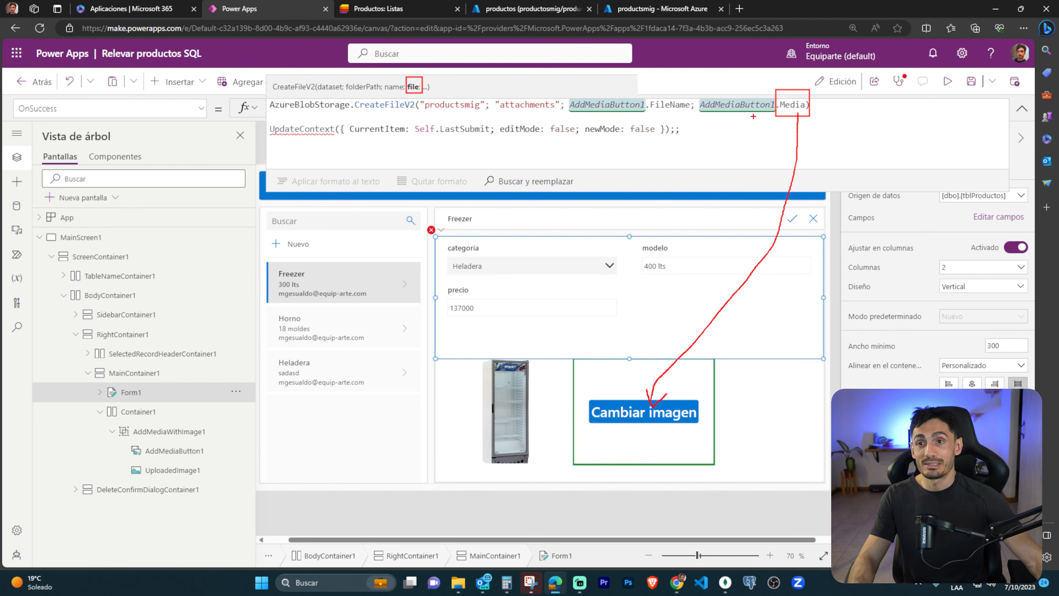
pyautogui.press('Escape')
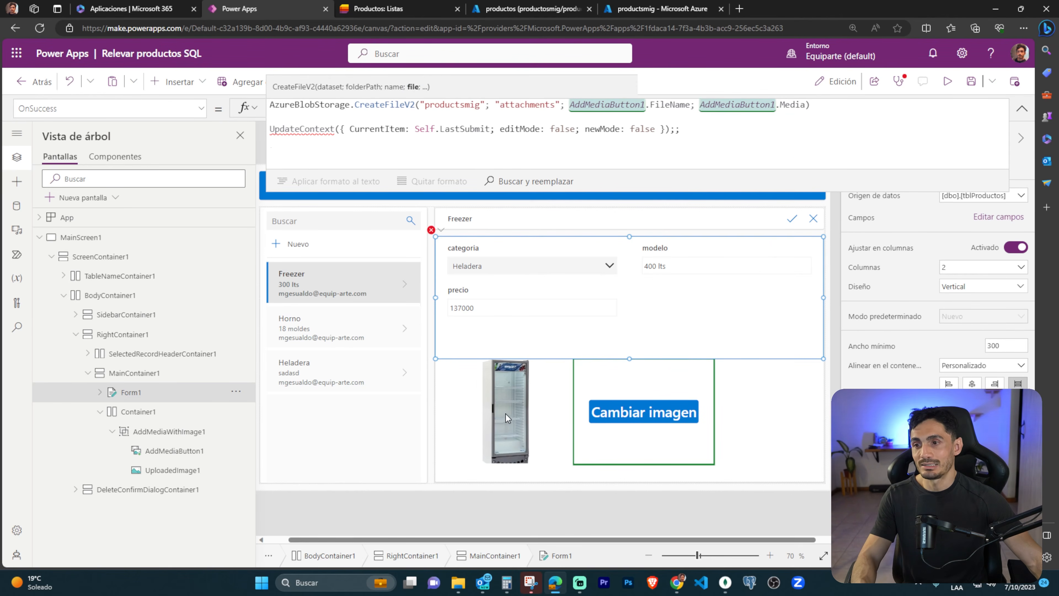
# Examine UploadedImage1's Image formula, marking how AddMediaButton1.Media leads to each result, and clear the marks.
pyautogui.click(489, 417)
pyautogui.click(155, 470)
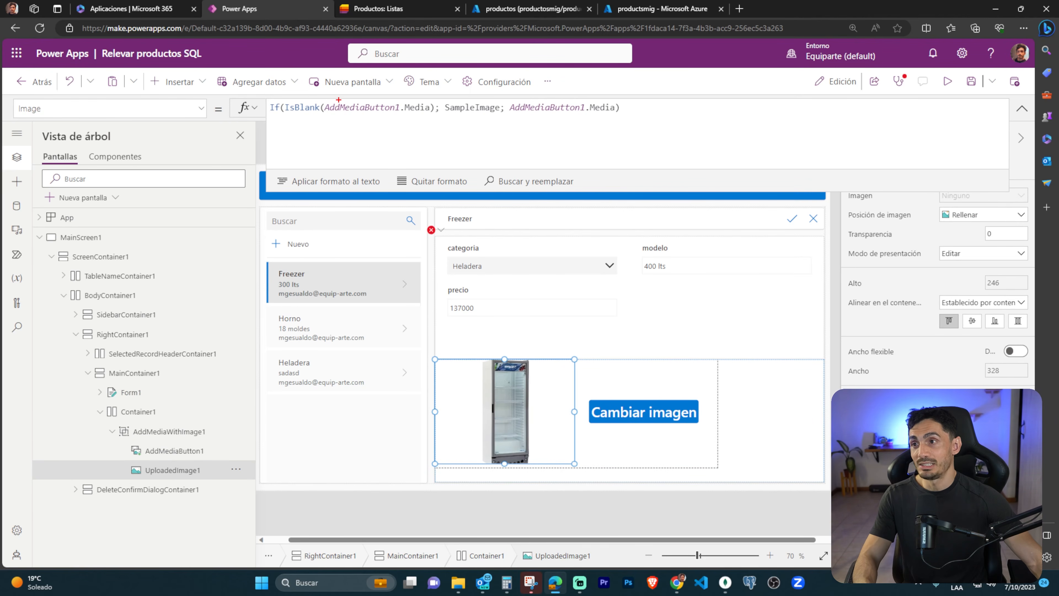
pyautogui.moveTo(375, 104); pyautogui.dragTo(430, 117)
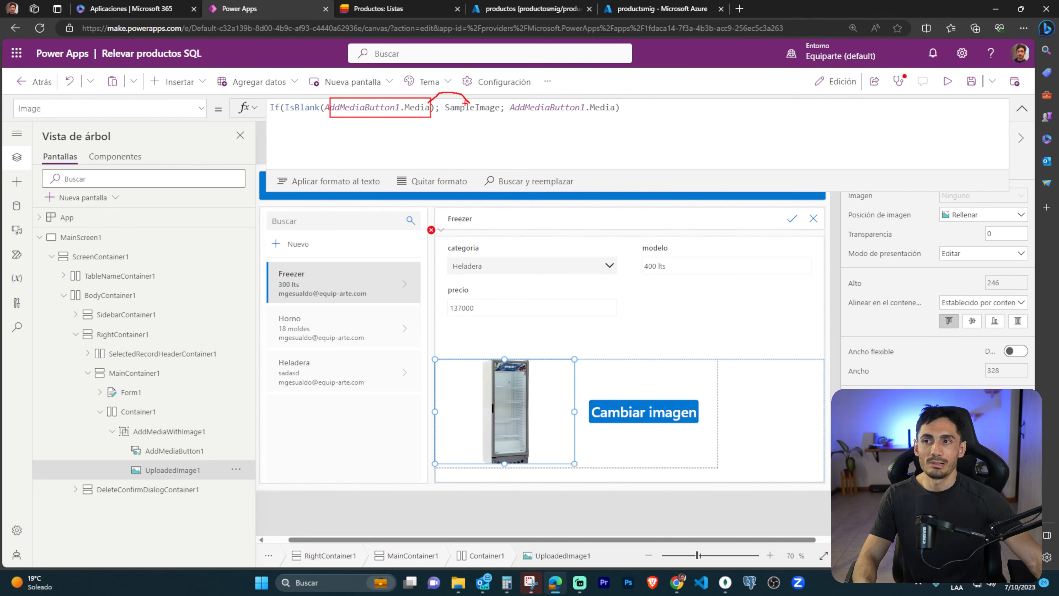
pyautogui.moveTo(421, 119); pyautogui.dragTo(575, 128)
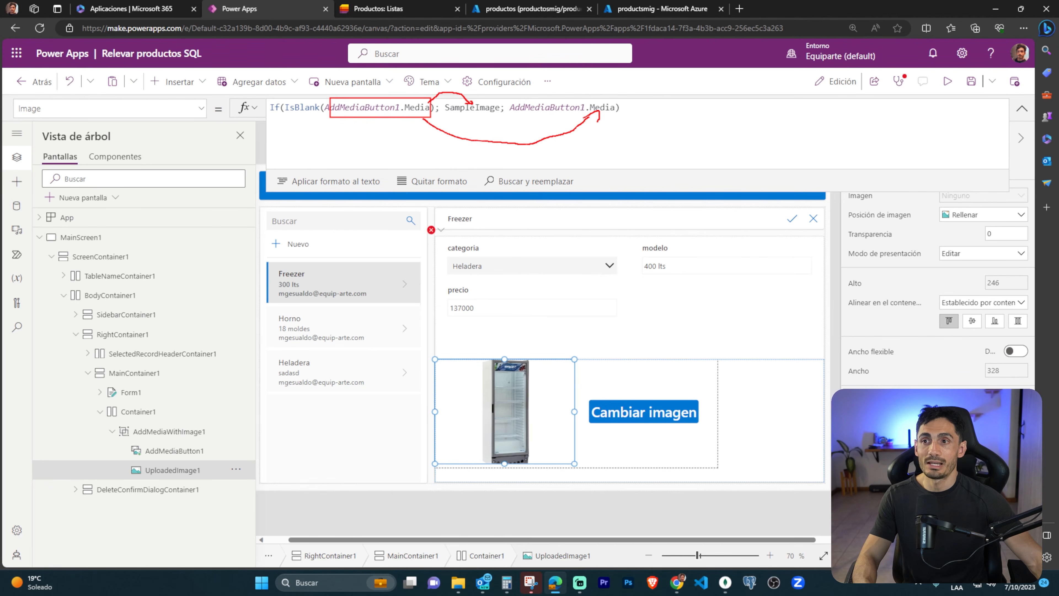
pyautogui.press('Escape')
# Reopen Form1's OnSuccess formula from its error marker and end the CreateFileV2 call with ";;".
pyautogui.click(432, 230)
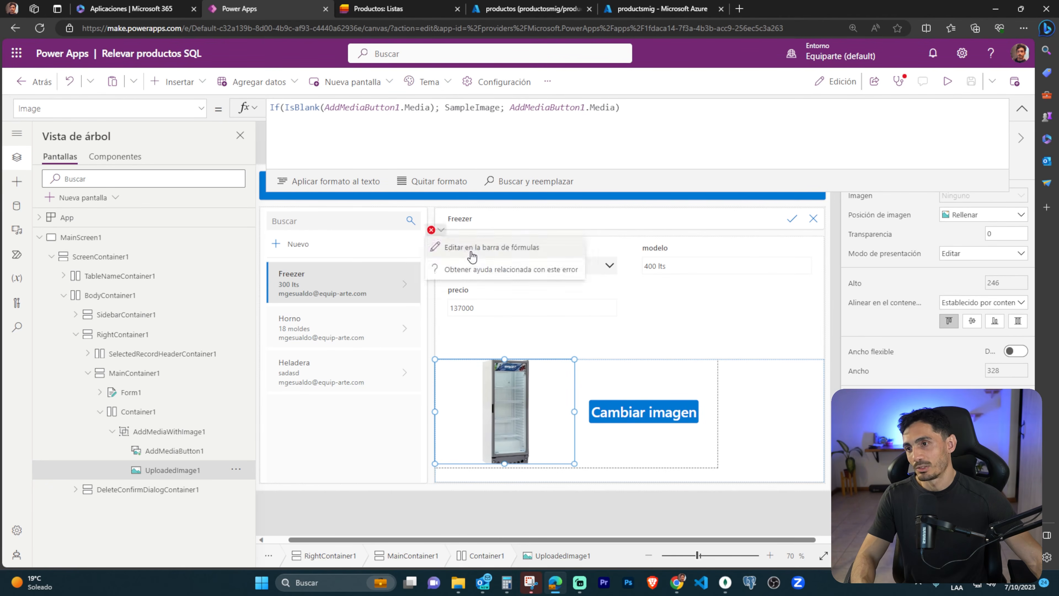
pyautogui.click(471, 251)
pyautogui.click(819, 105)
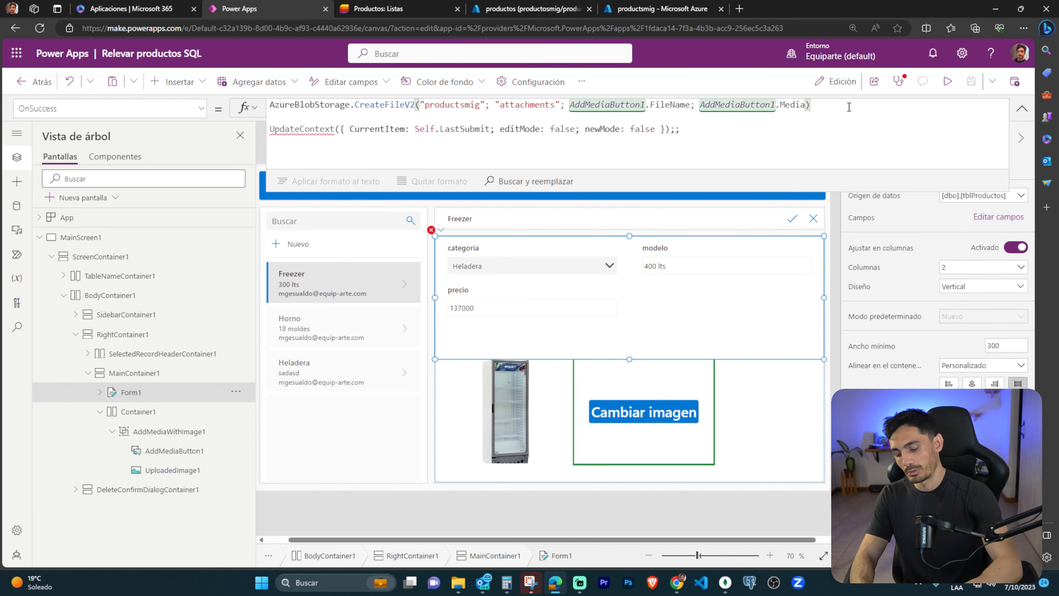
pyautogui.write(';;')
# Highlight the Media property at the end of the CreateFileV2 call.
pyautogui.press('Left')
pyautogui.press('Left')
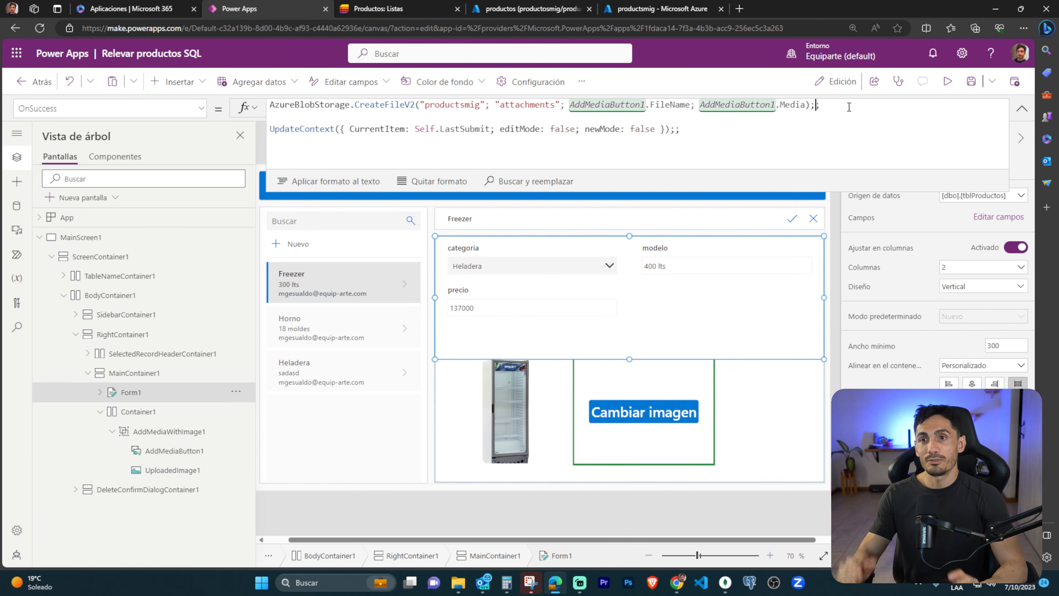
pyautogui.hotkey('ctrl', 'shift', 'Left')
pyautogui.hotkey('ctrl', 'shift', 'Left')
pyautogui.hotkey('ctrl', 'shift', 'Left')
pyautogui.hotkey('ctrl', 'shift', 'Left')
pyautogui.hotkey('ctrl', 'shift', 'Left')
pyautogui.hotkey('ctrl', 'shift', 'Left')
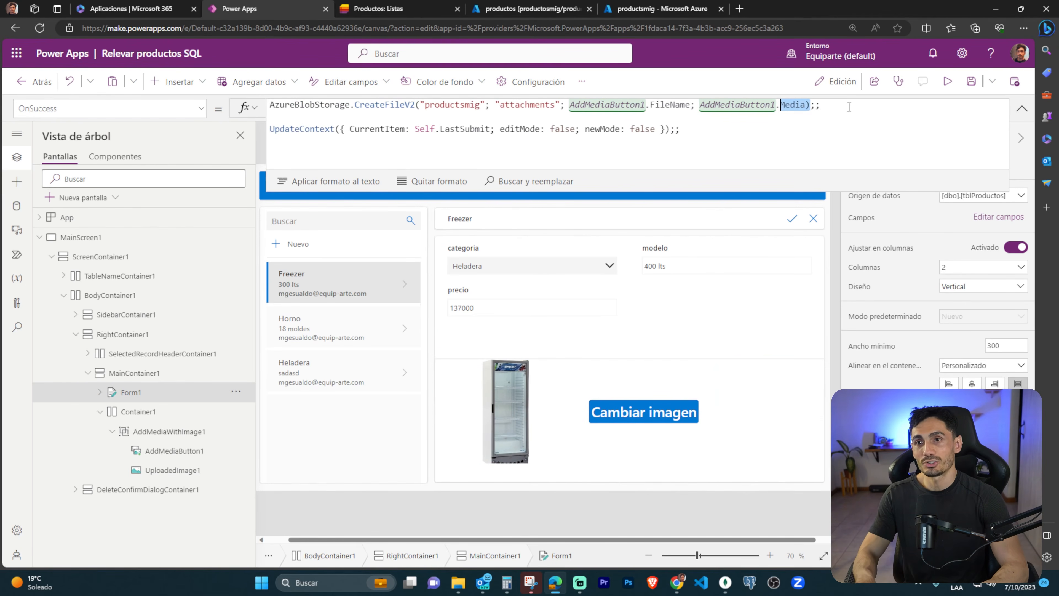
# Highlight the whole CreateFileV2 call, add a "." after it to examine its returned properties, and mark Id.
pyautogui.hotkey('ctrl', 'shift', 'Left')
pyautogui.hotkey('ctrl', 'shift', 'Left')
pyautogui.hotkey('ctrl', 'shift', 'Left')
pyautogui.hotkey('ctrl', 'shift', 'Left')
pyautogui.hotkey('ctrl', 'shift', 'Left')
pyautogui.hotkey('ctrl', 'shift', 'Left')
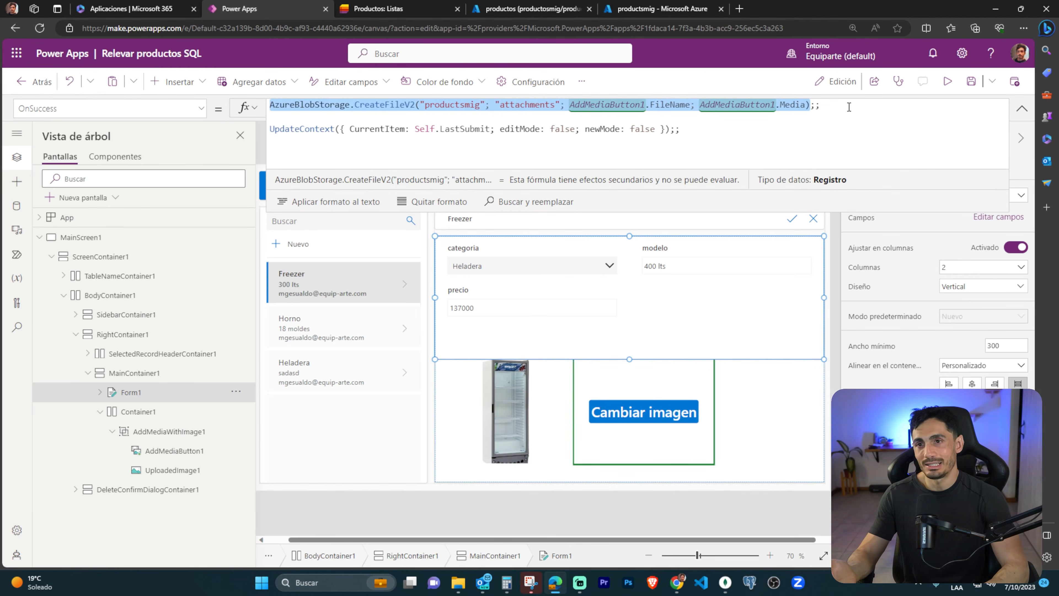
pyautogui.press('Right')
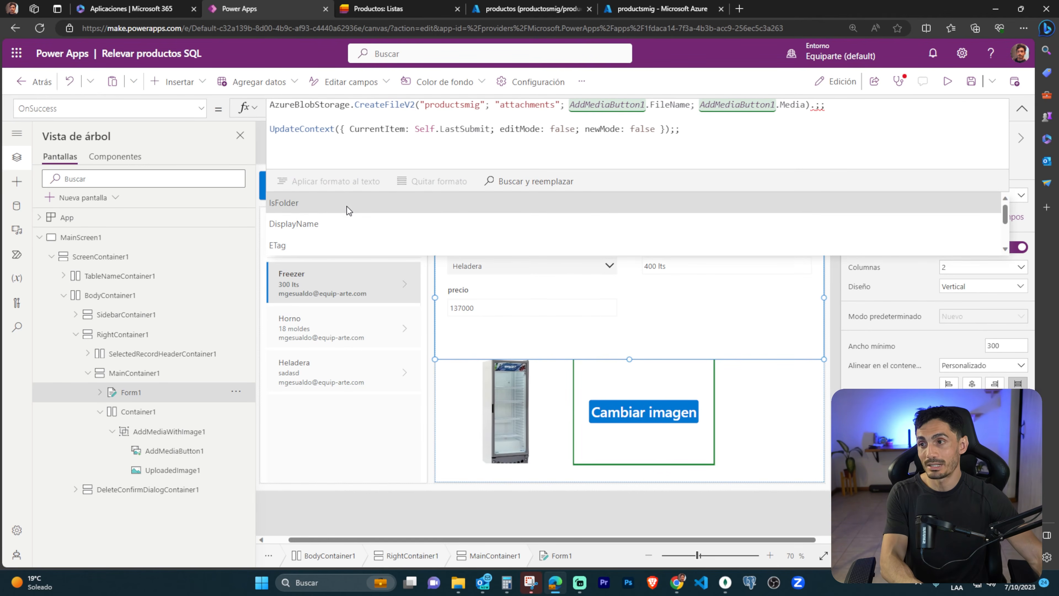
pyautogui.scroll(-3, 331, 208)
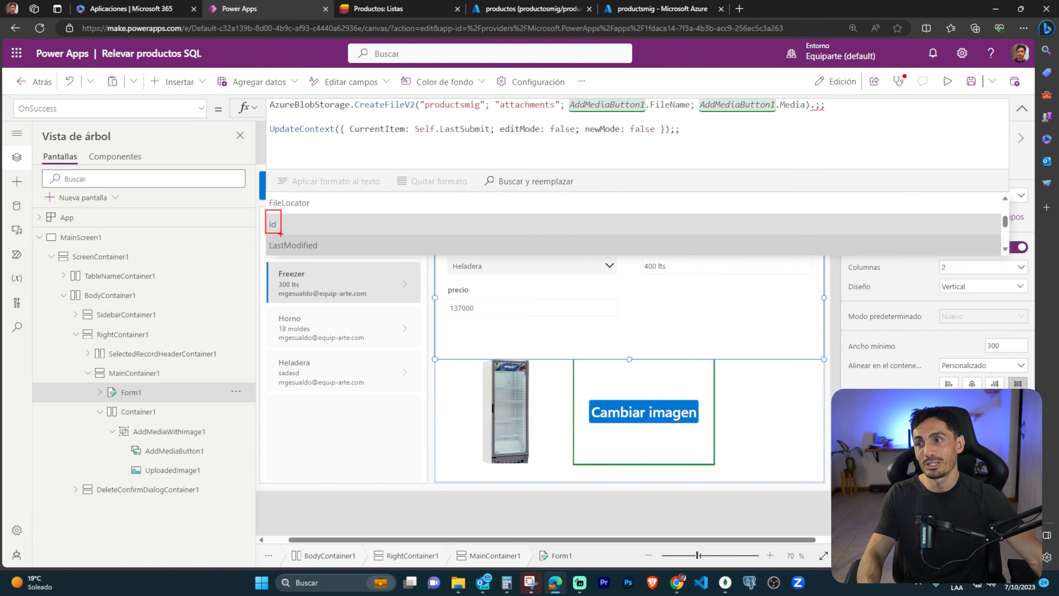
pyautogui.press('Escape')
# Wrap the CreateFileV2 call in Set so its returned .Id is stored in the variable _azureBlobId.
pyautogui.click(270, 105)
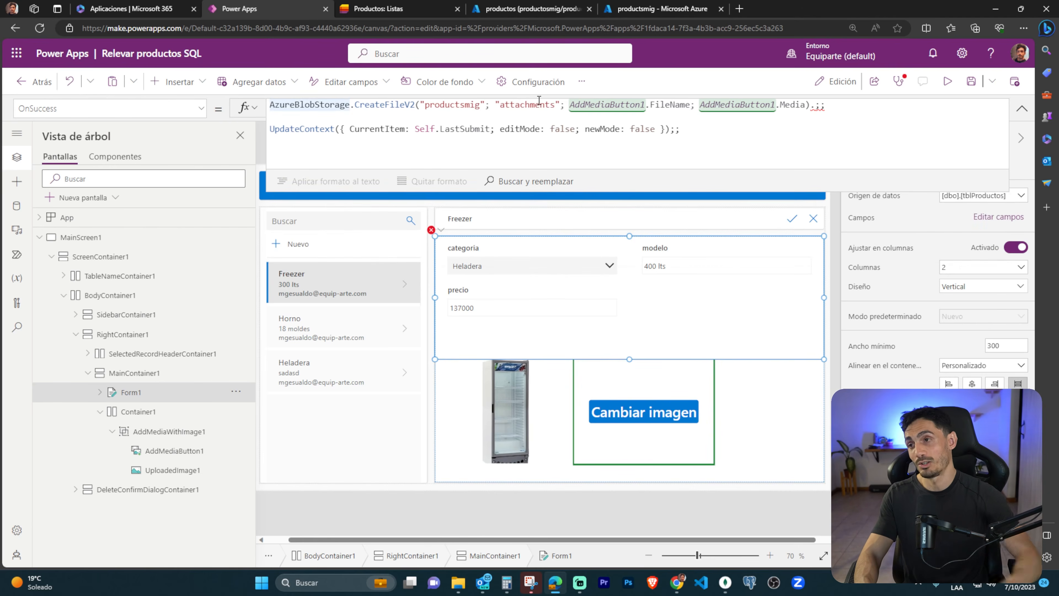
pyautogui.write('Set(_')
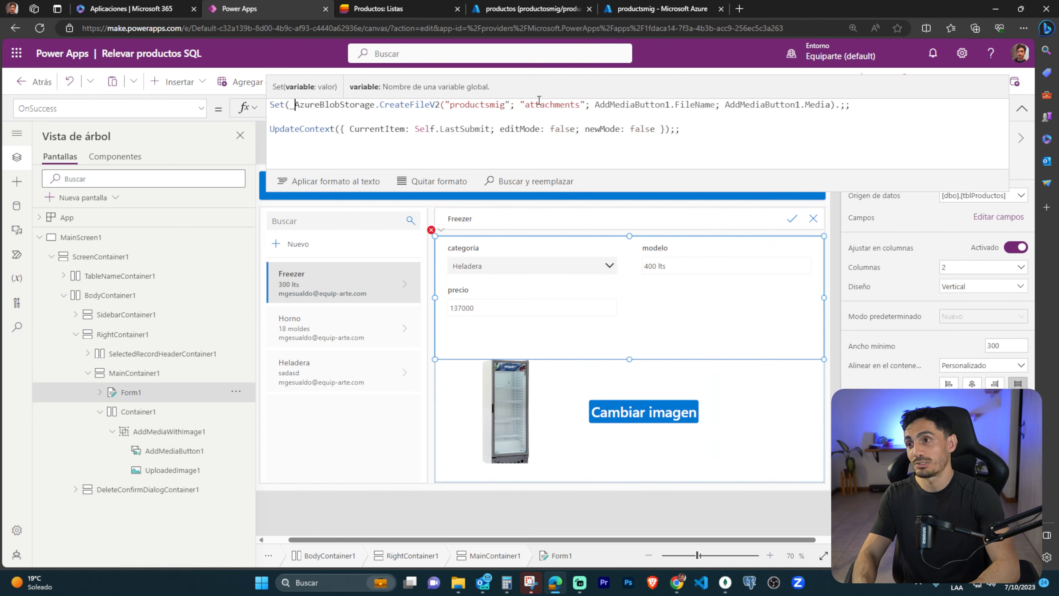
pyautogui.write('azur')
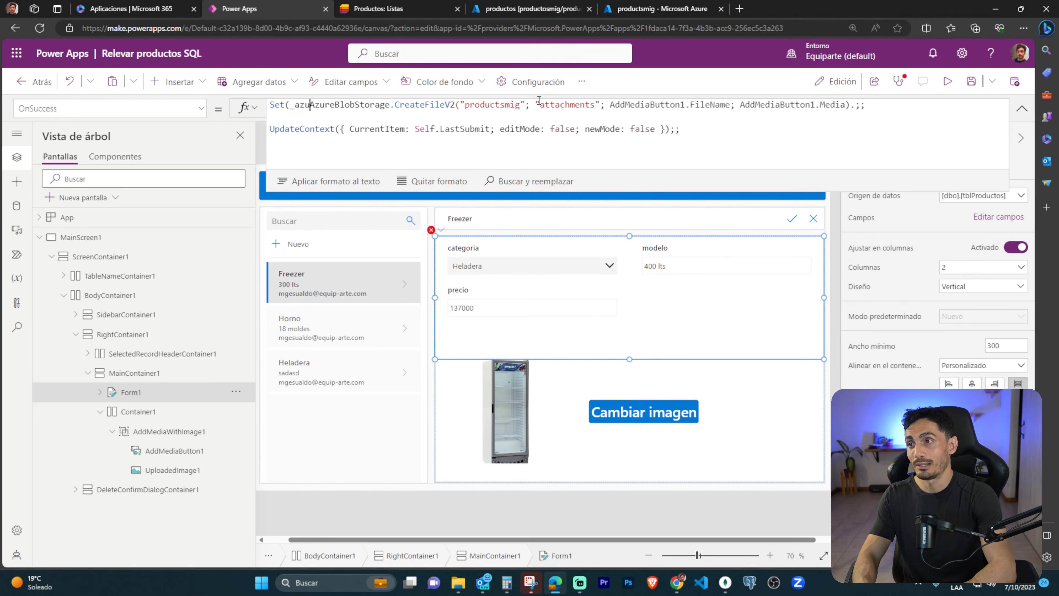
pyautogui.write('eBlobI')
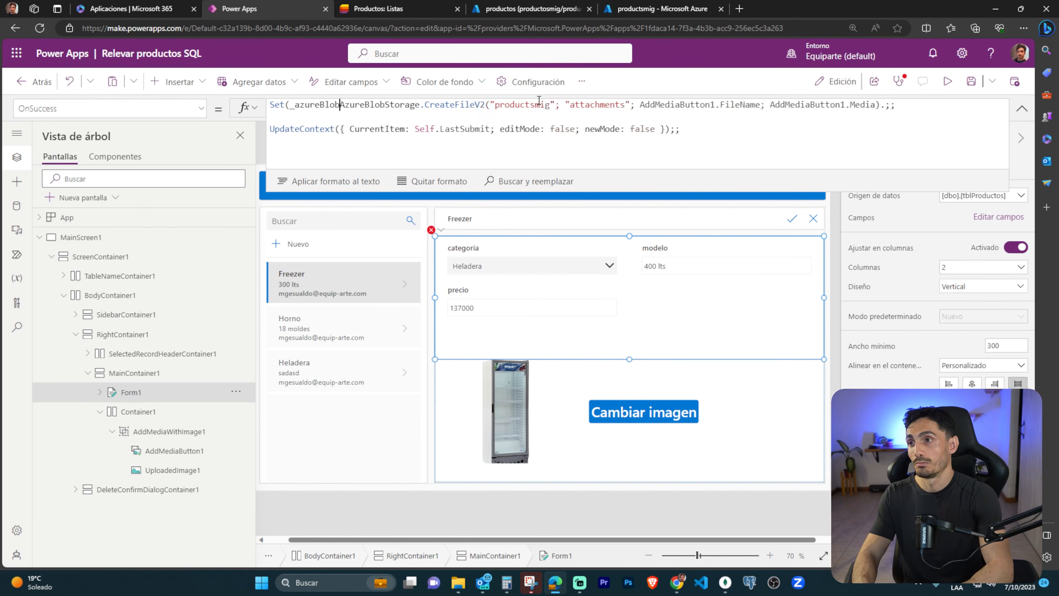
pyautogui.write('d;')
pyautogui.press('End')
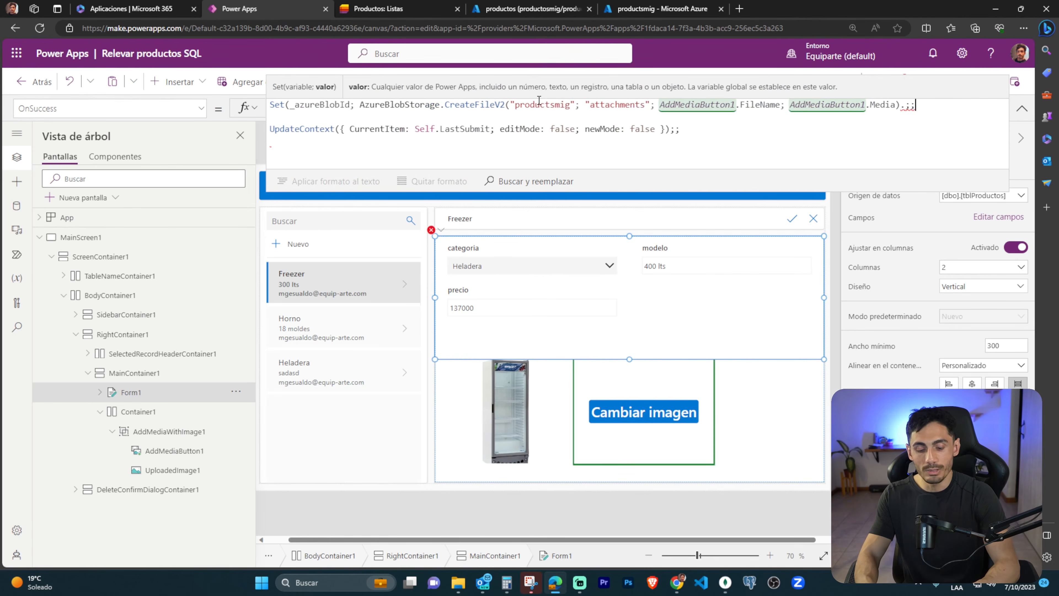
pyautogui.write('.Id')
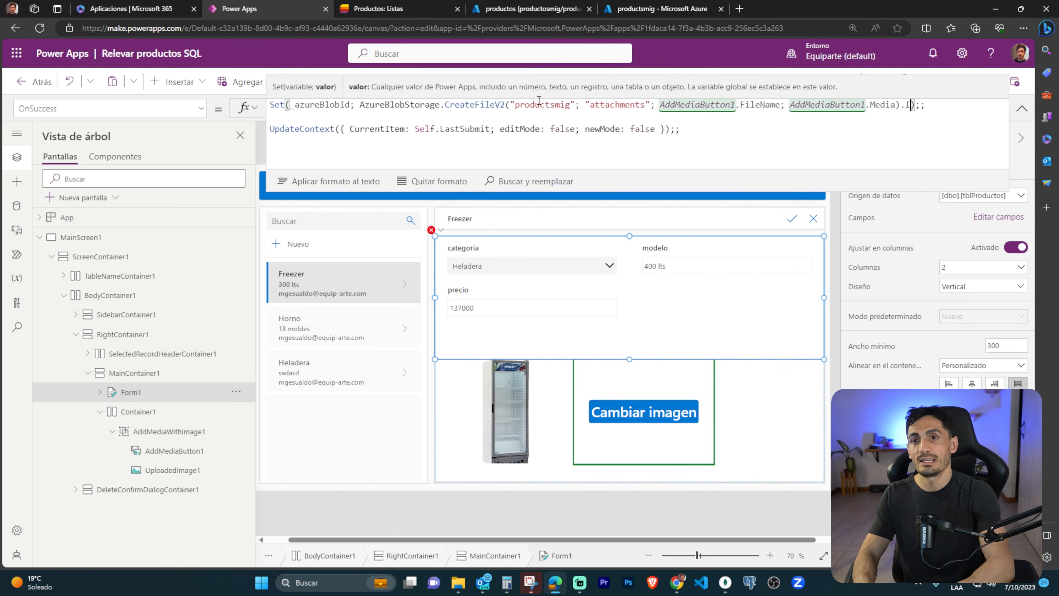
pyautogui.click(288, 204)
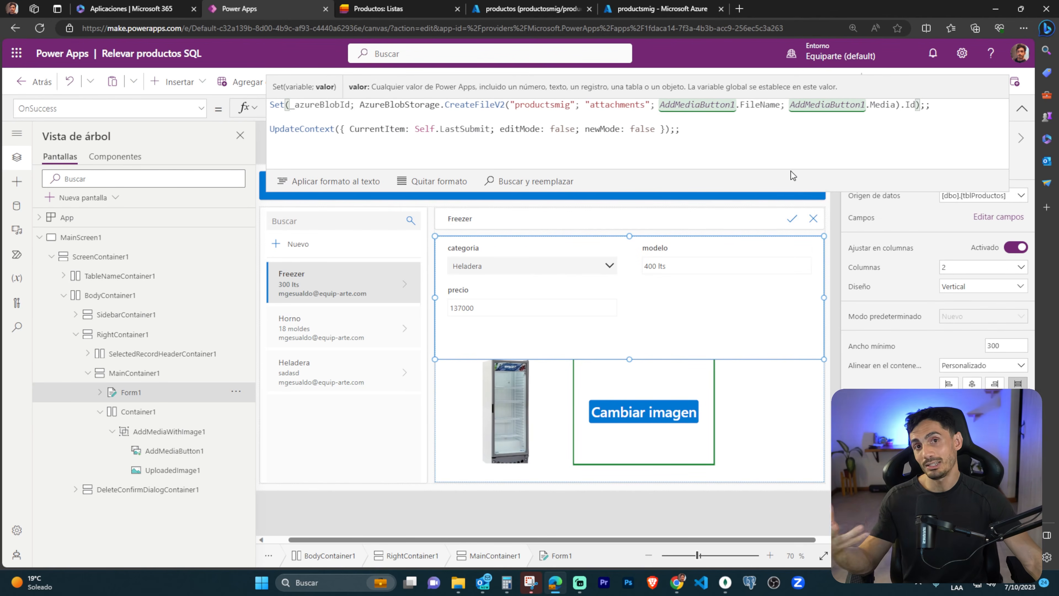
# Start a Patch call on a new line below the Set statement, clearing the tblAdjuntos argument after its opening parenthesis.
pyautogui.click(941, 105)
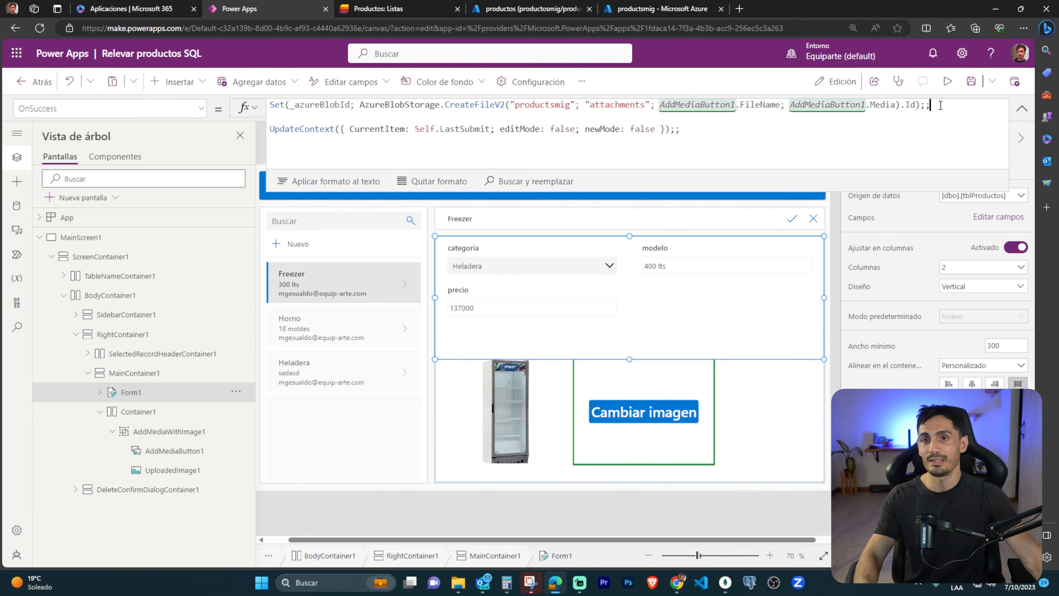
pyautogui.hotkey('shift', 'Return')
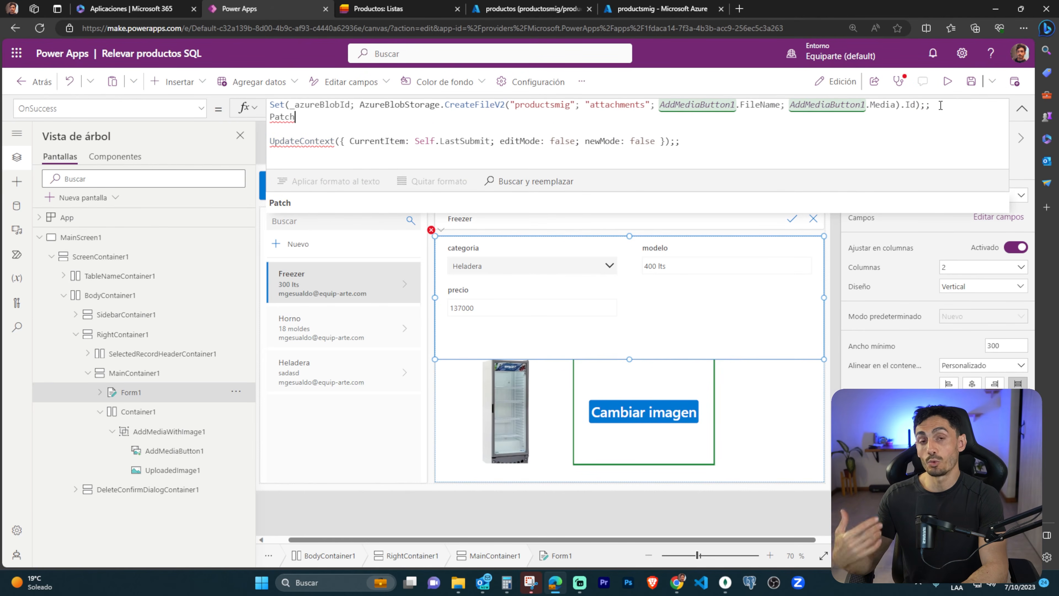
pyautogui.write('Patch')
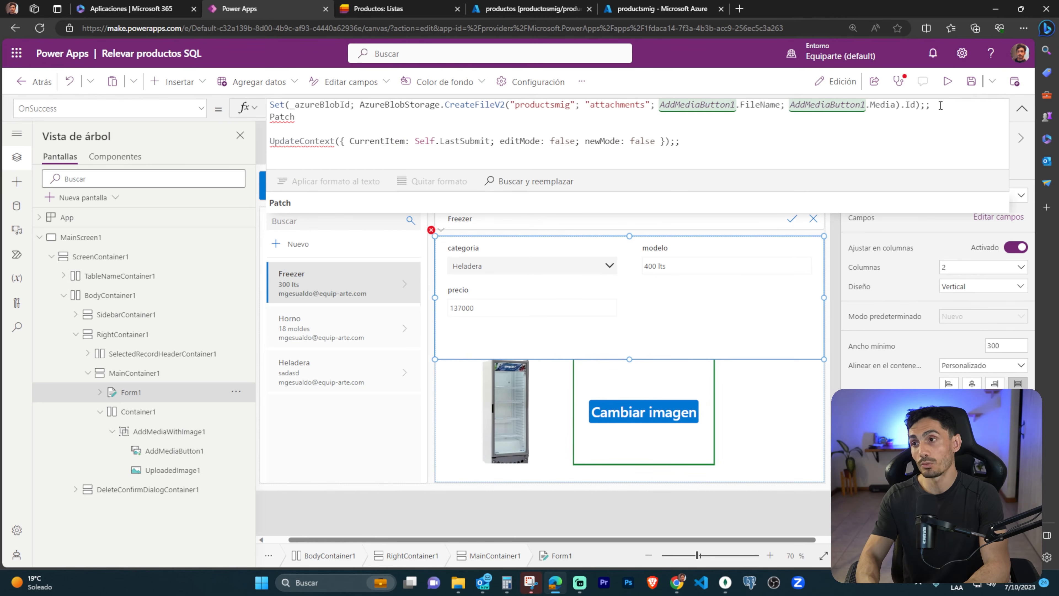
pyautogui.write('(tblAdjuntos')
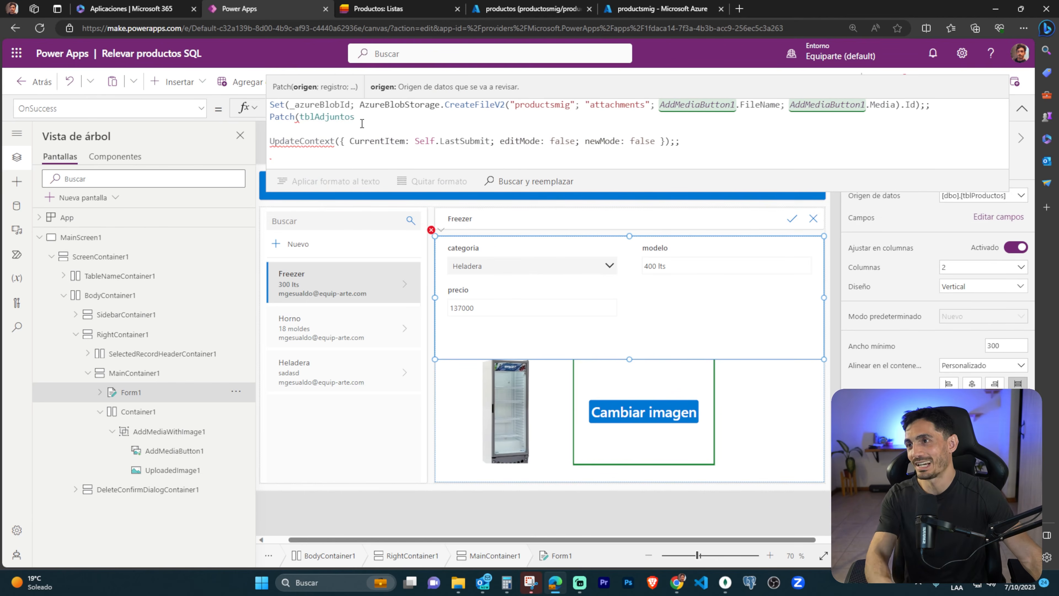
pyautogui.doubleClick(342, 119)
pyautogui.press('BackSpace')
# Remove the tblAdjuntos table from the app's data sources.
pyautogui.click(17, 205)
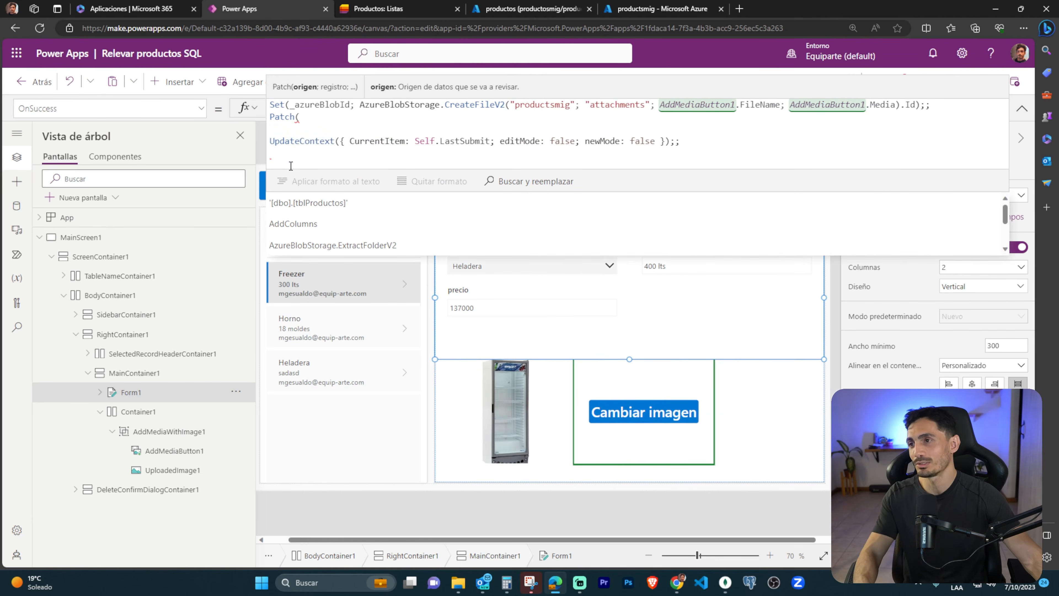
pyautogui.click(242, 236)
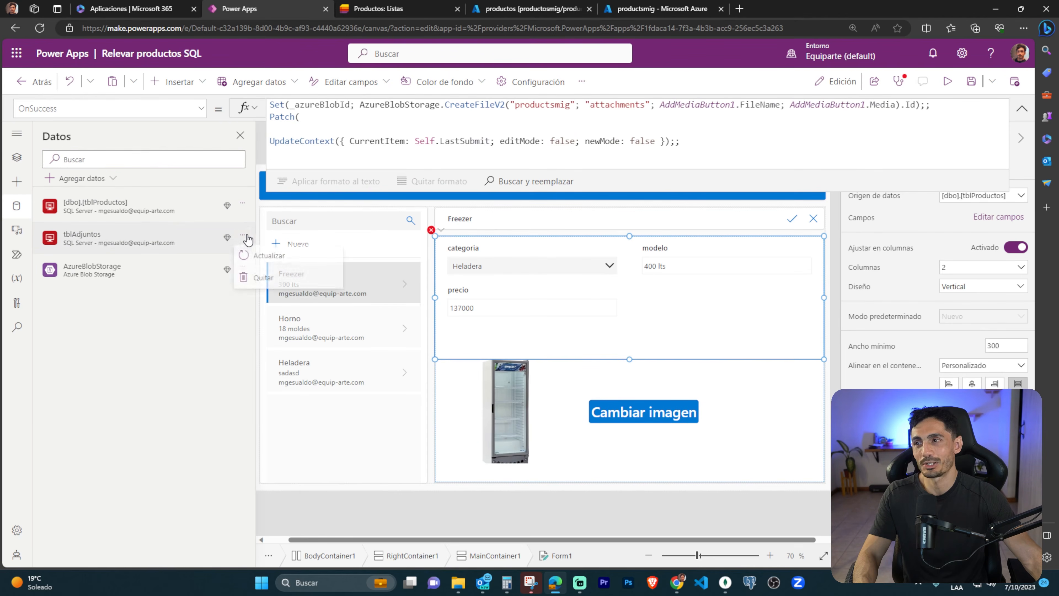
pyautogui.click(274, 286)
# Add the tblAdjuntos table back as a data source through the SQL Server connector.
pyautogui.click(81, 179)
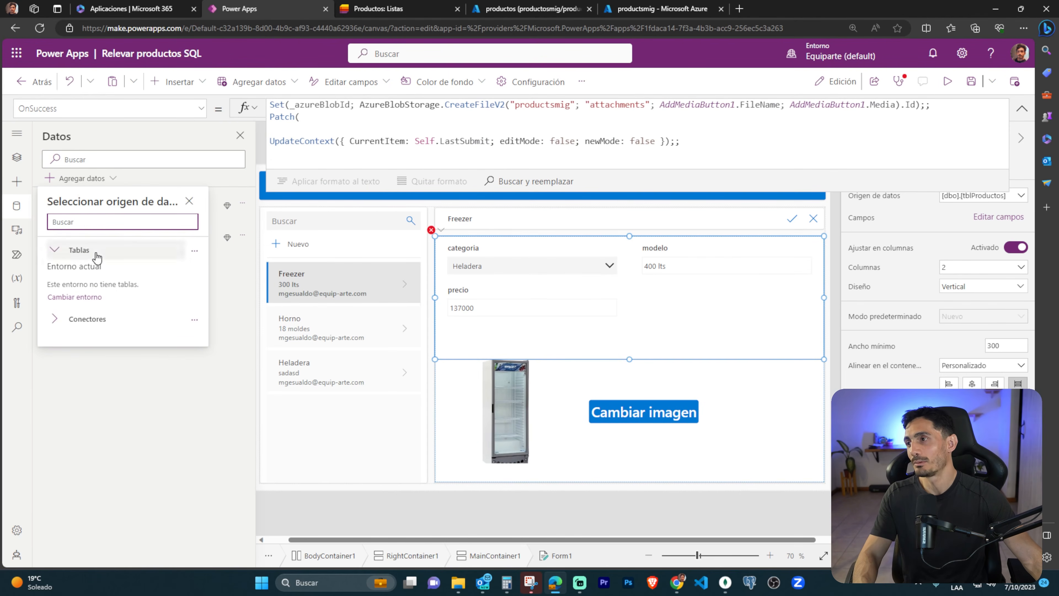
pyautogui.click(86, 319)
pyautogui.scroll(-5, 106, 389)
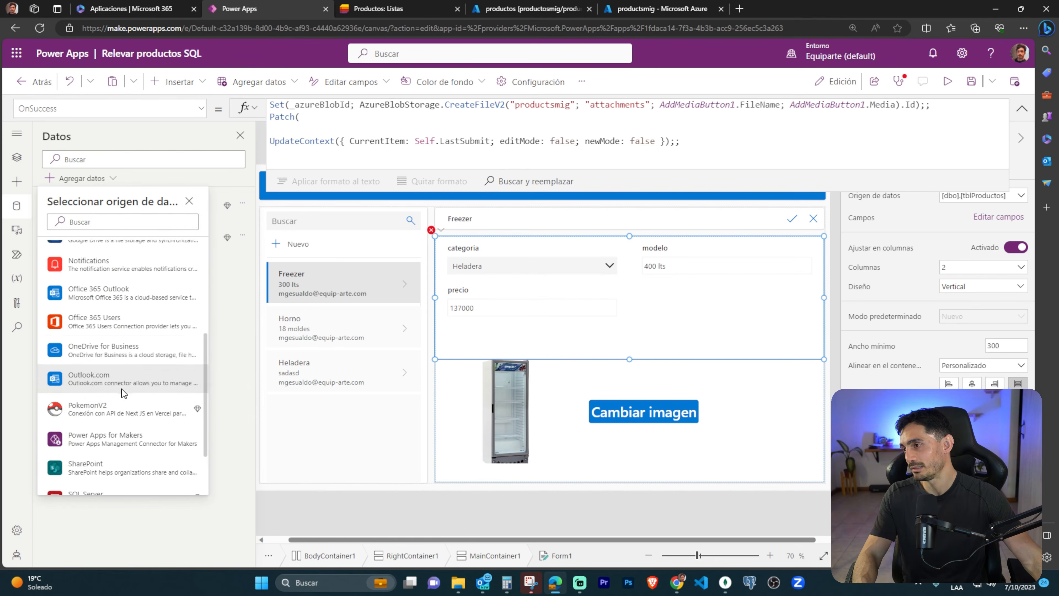
pyautogui.click(113, 421)
pyautogui.click(140, 346)
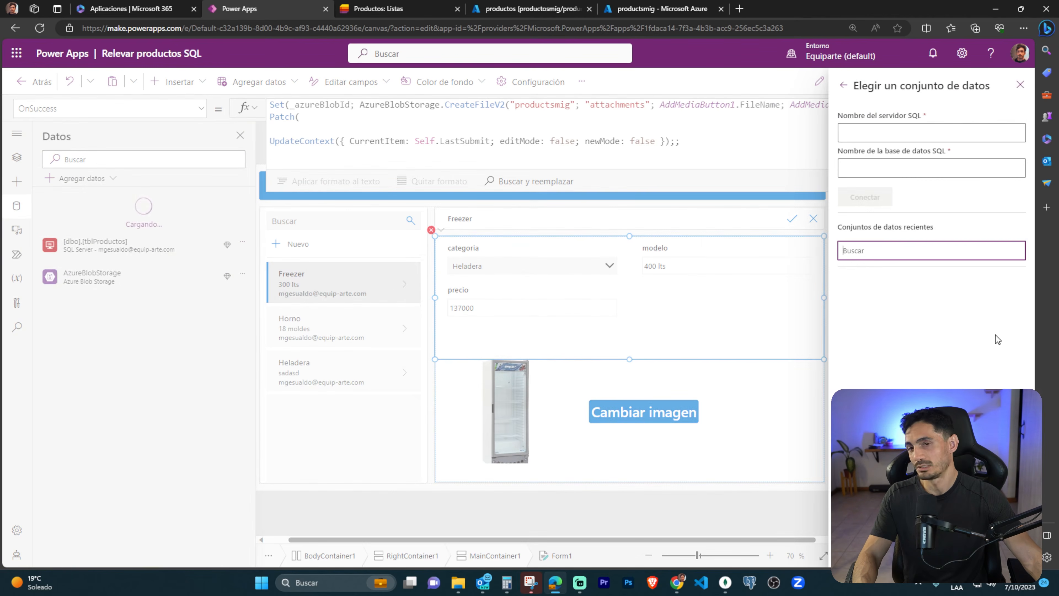
pyautogui.click(895, 302)
pyautogui.click(865, 178)
pyautogui.click(865, 180)
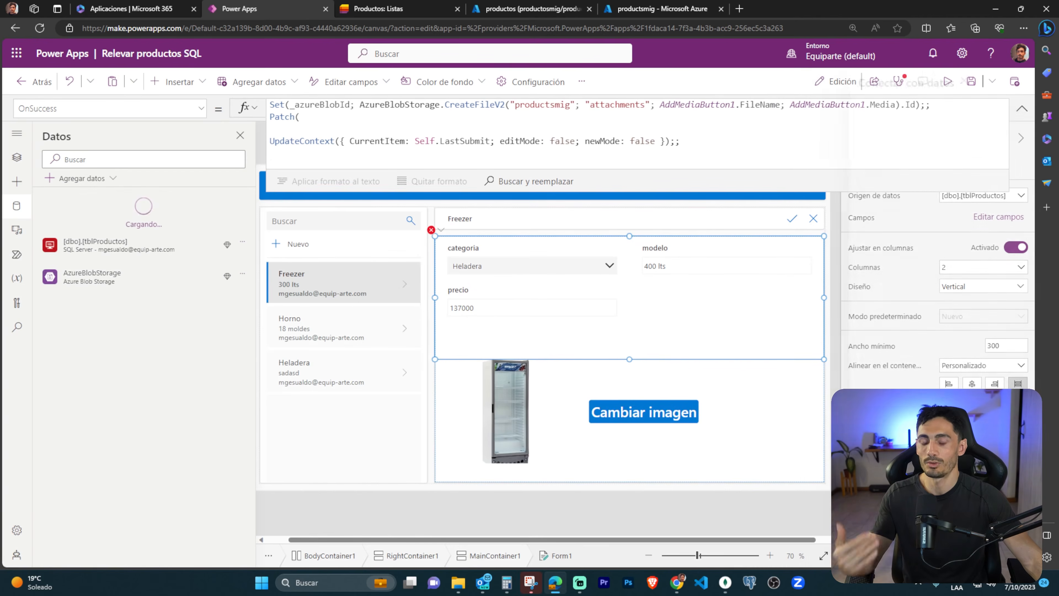
# Give the Patch call tblAdjuntos as its source and Defaults(tblAdjuntos) as the record.
pyautogui.click(318, 115)
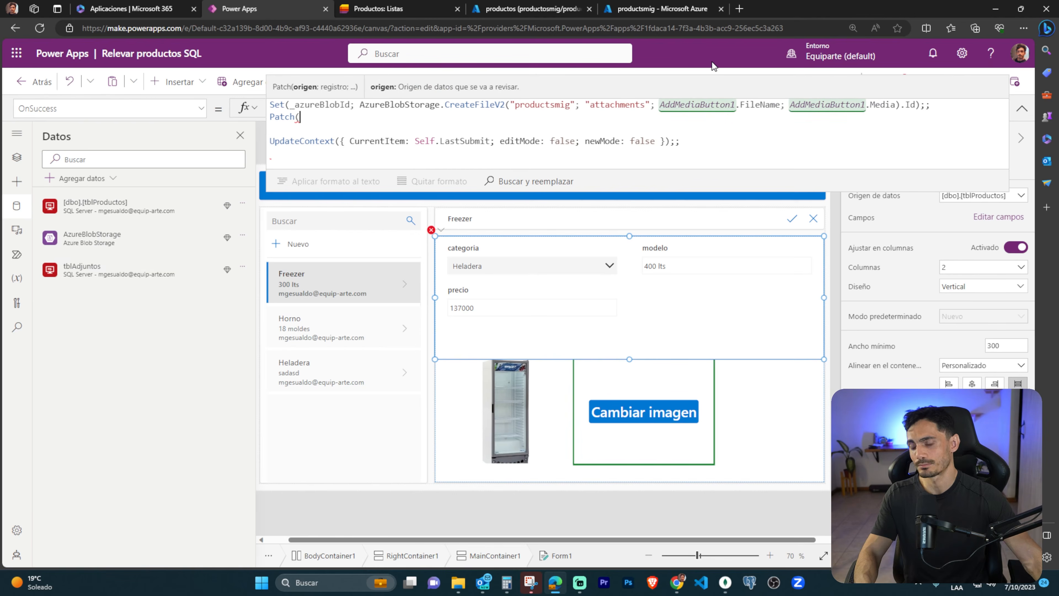
pyautogui.write('tblAdjuntos;')
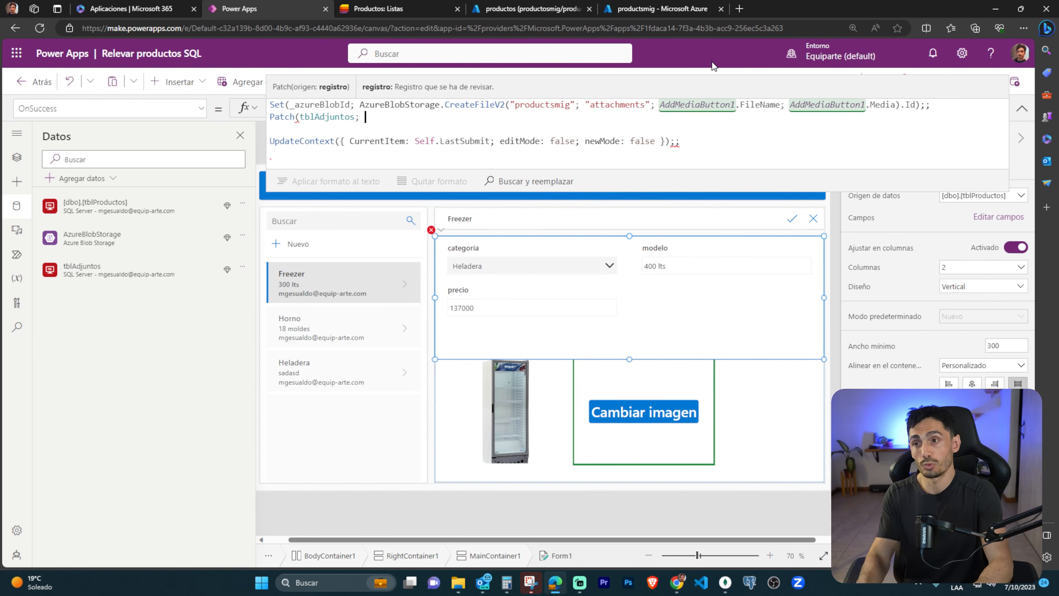
pyautogui.write('{')
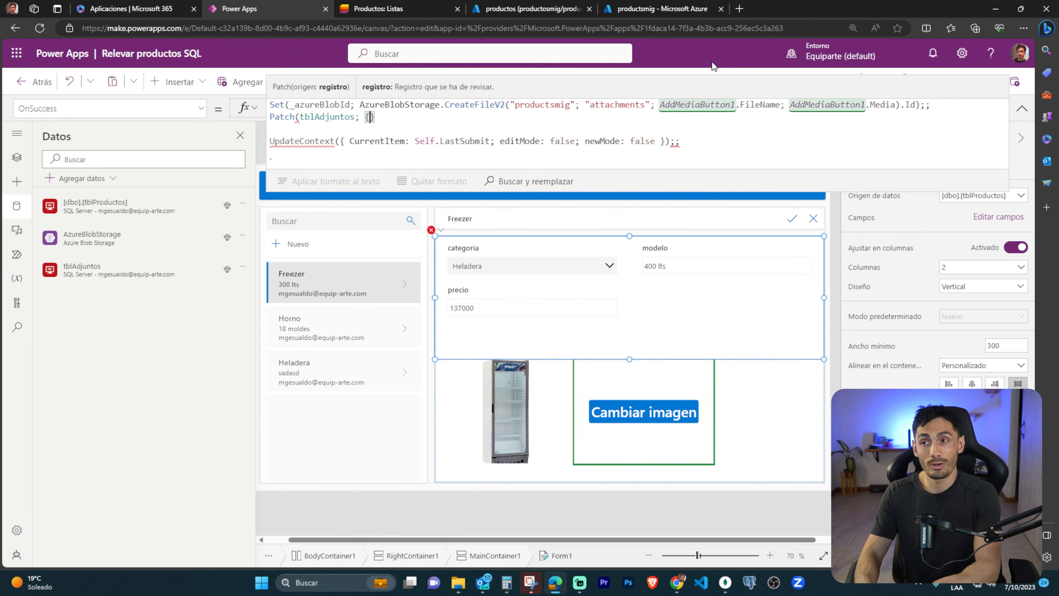
pyautogui.write('D')
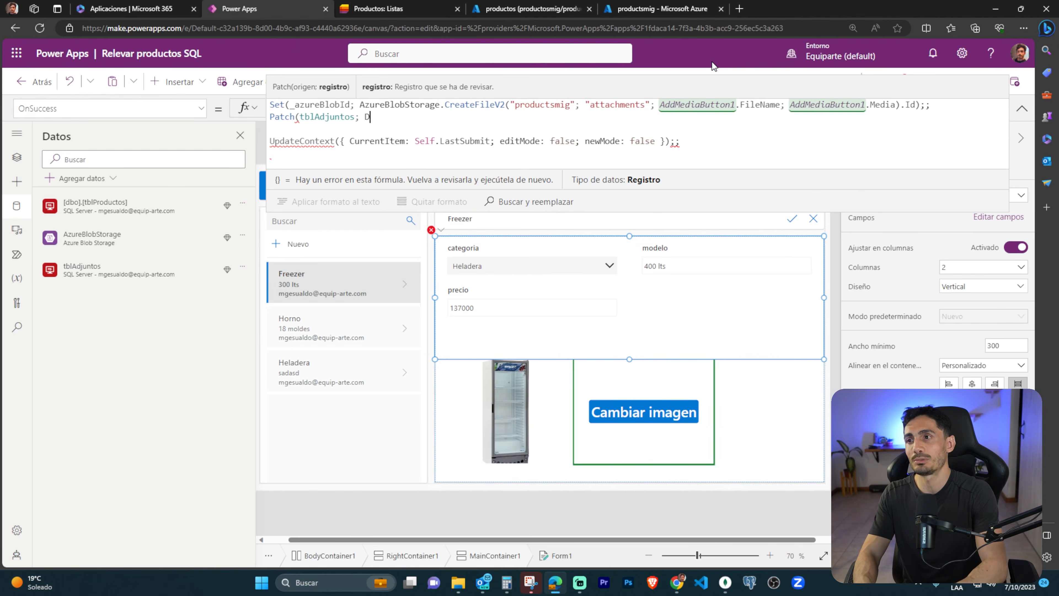
pyautogui.write('efaults(')
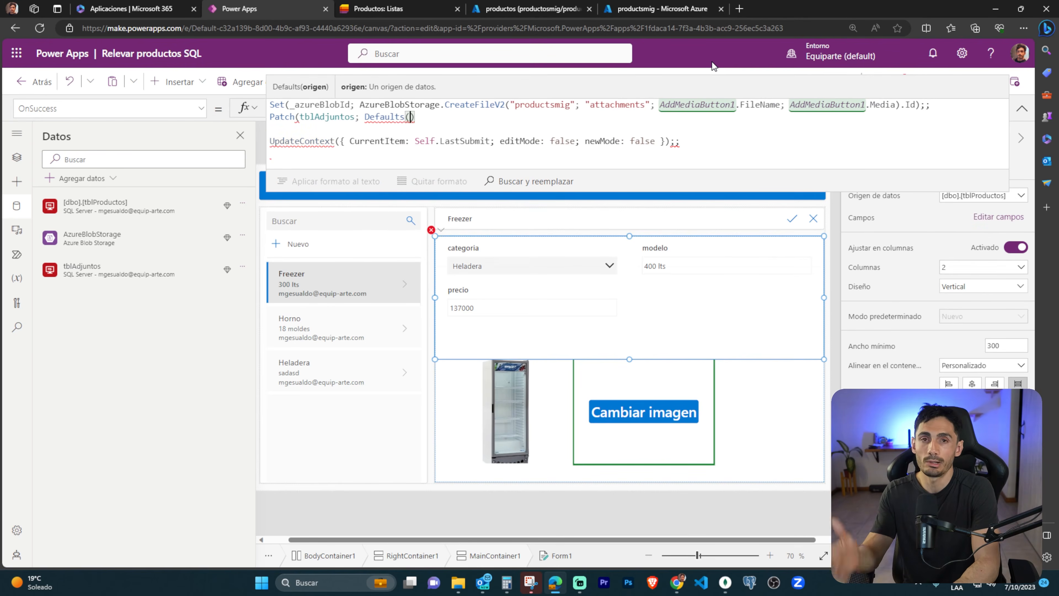
pyautogui.write('tblAdjuntos')
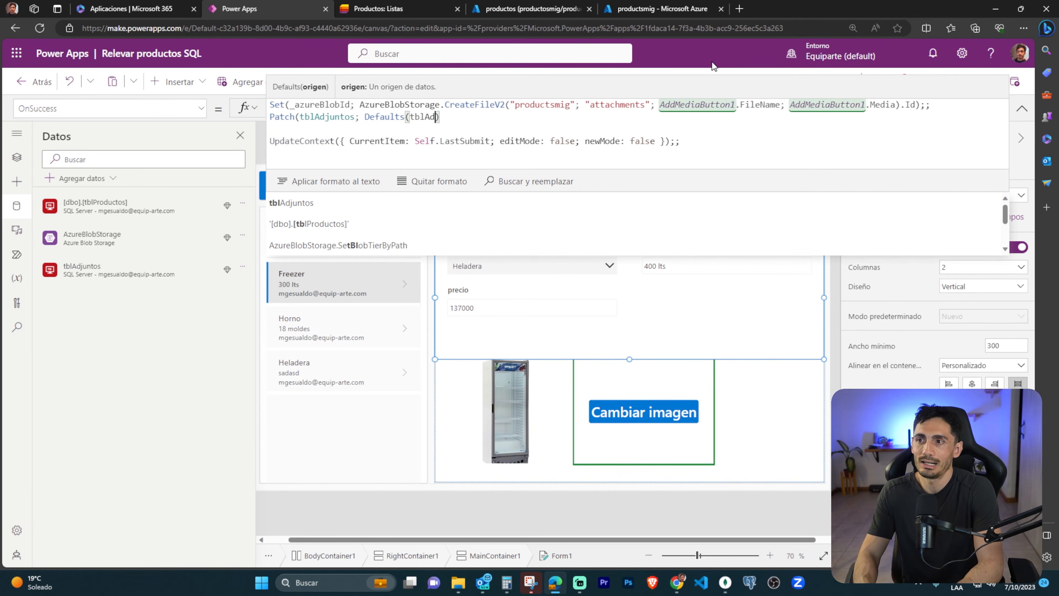
pyautogui.write(')')
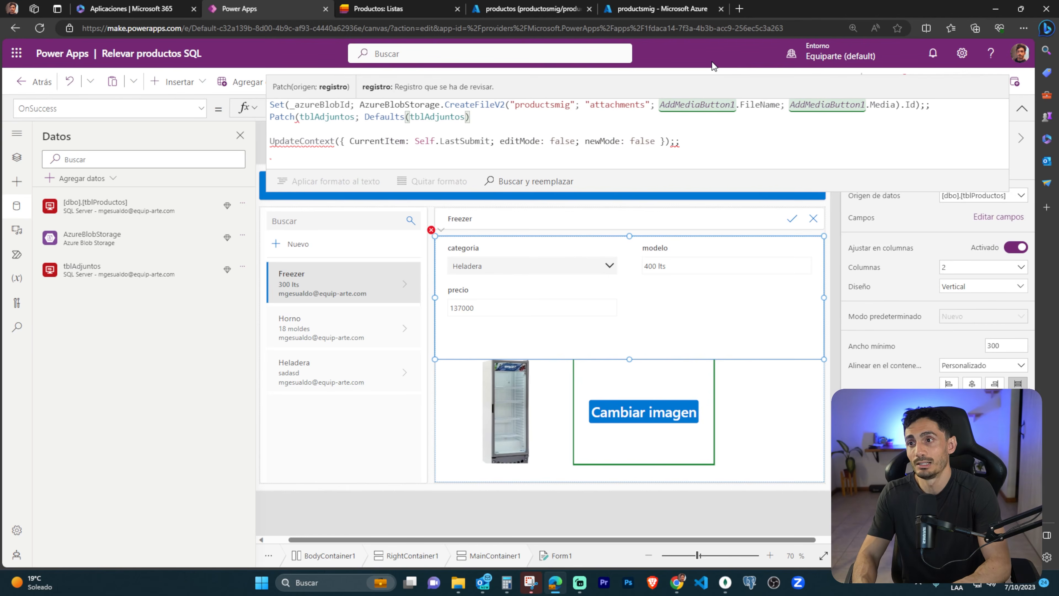
pyautogui.write('; ')
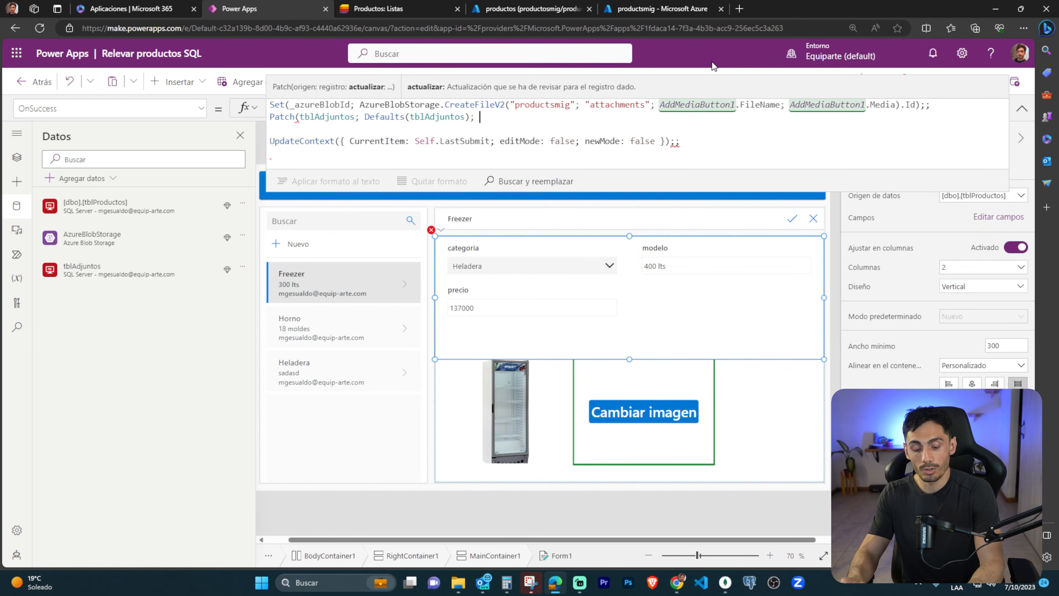
pyautogui.write('{')
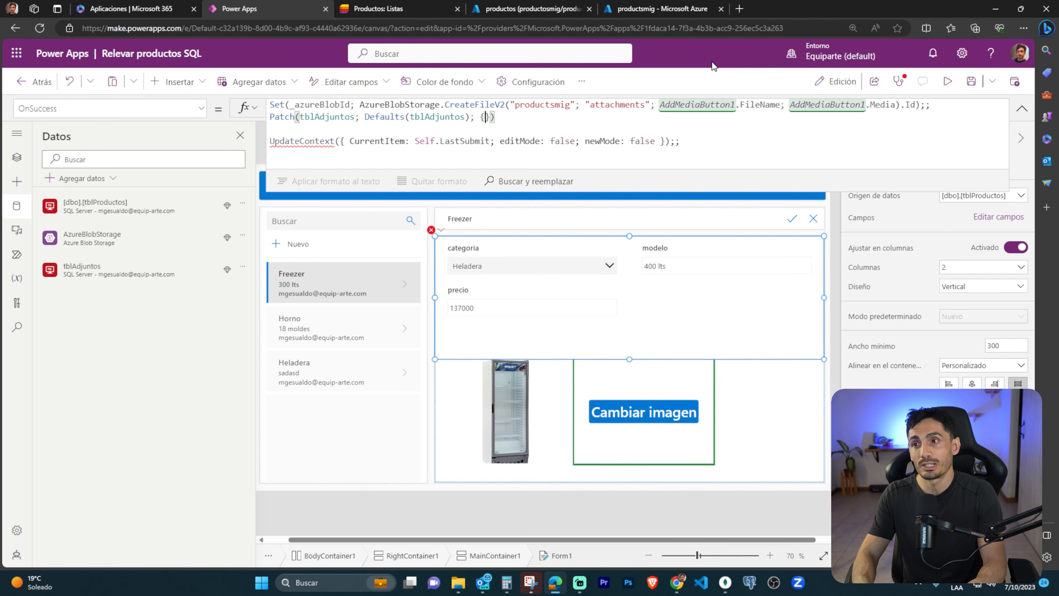
# Add an empty record in braces on separate lines as Patch's update argument and end the call with ";;".
pyautogui.press('Return')
pyautogui.press('Return')
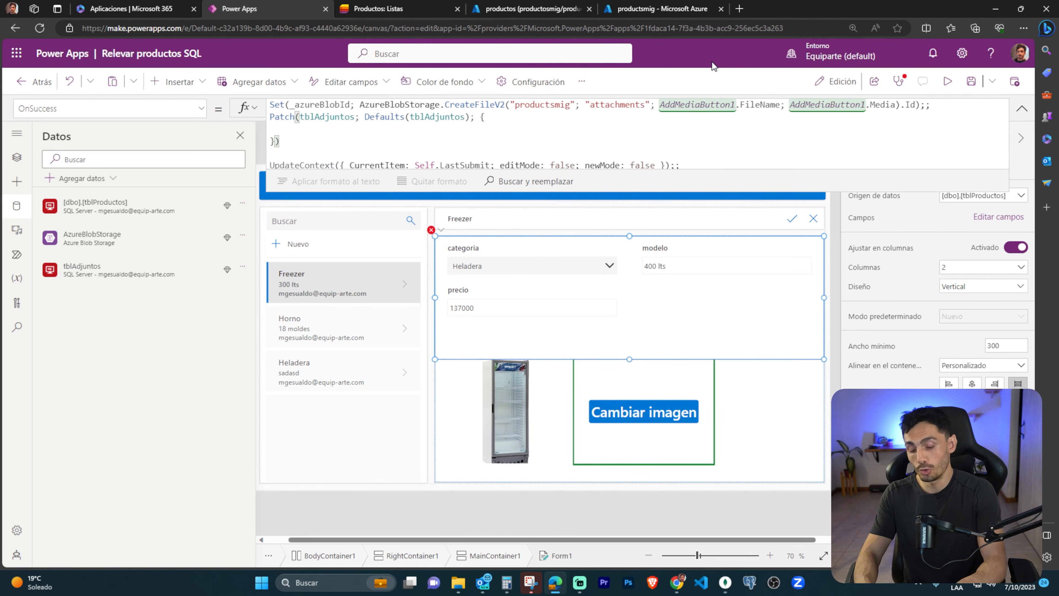
pyautogui.press('End')
pyautogui.write(';;')
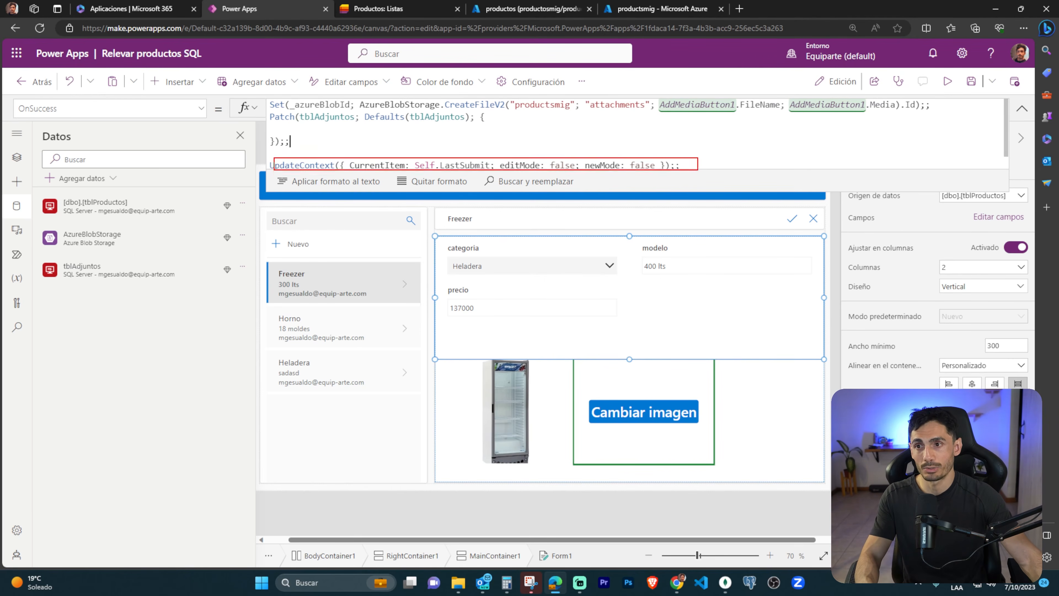
# Add the field entity: "productos"; on an indented line inside the Patch record.
pyautogui.press('Tab')
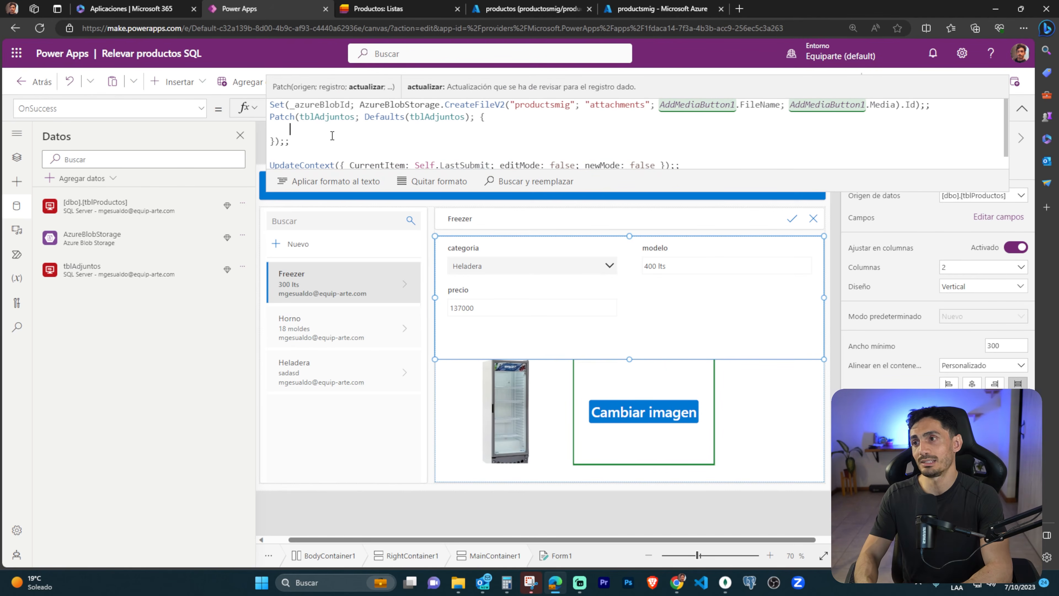
pyautogui.write('en')
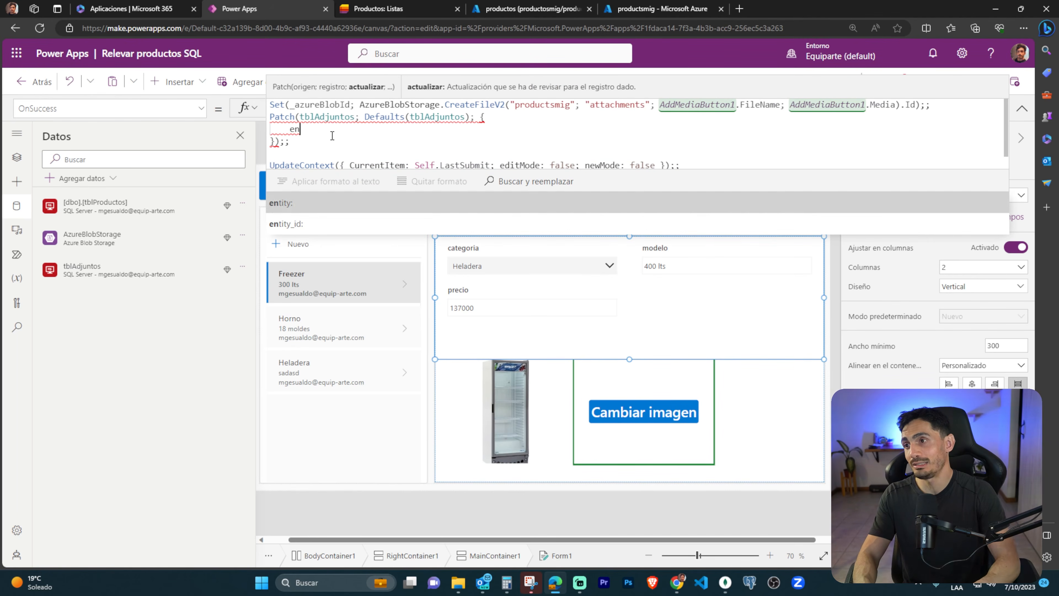
pyautogui.write('tity: "')
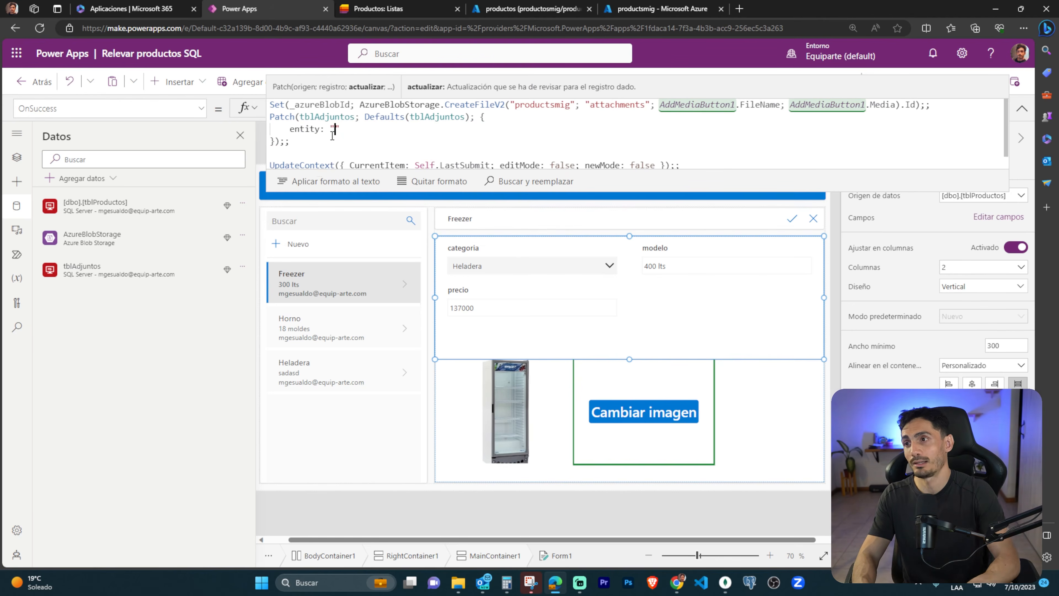
pyautogui.write('productos";')
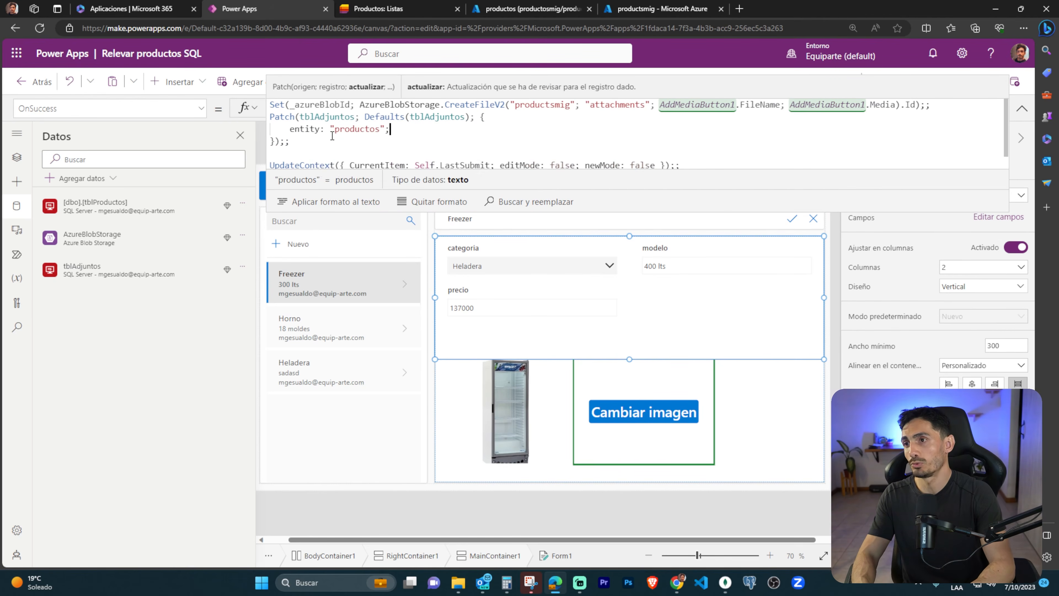
# Add the field entity_id: Form1.LastSubmit.id on a new line of the Patch record.
pyautogui.press('Return')
pyautogui.write('entity_id:')
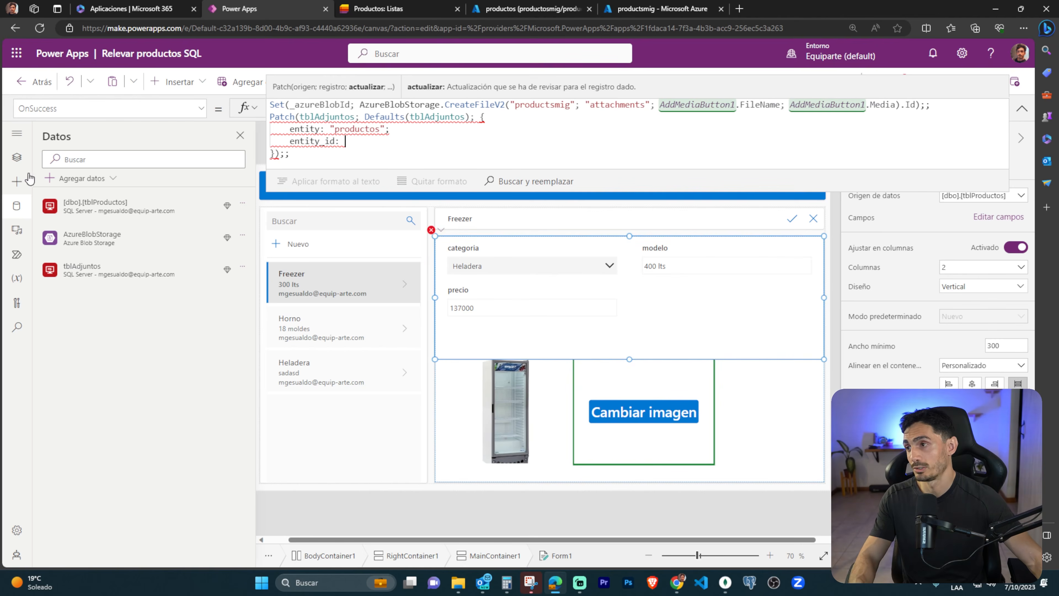
pyautogui.click(16, 157)
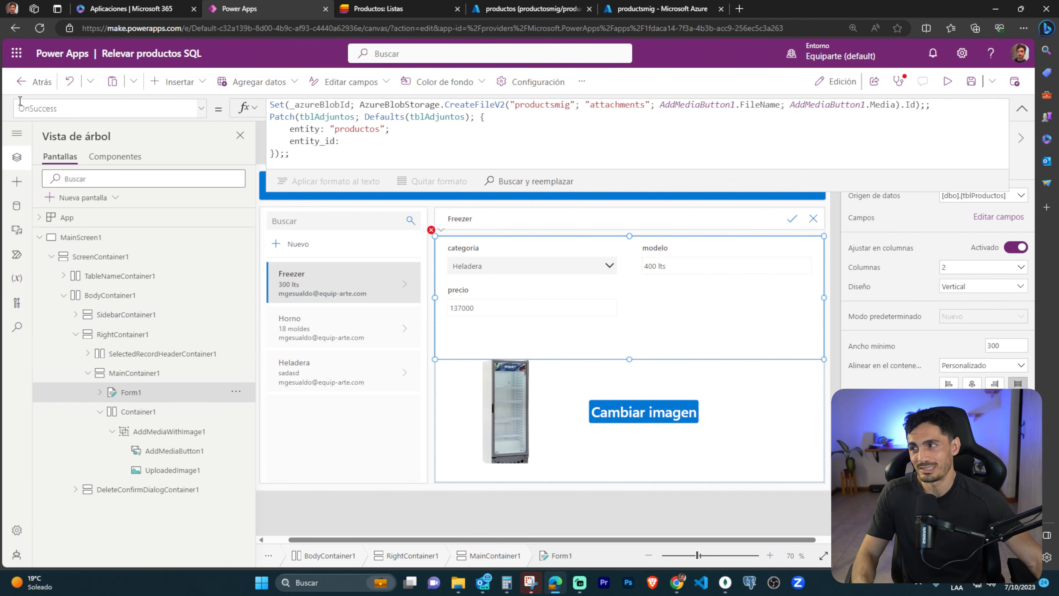
pyautogui.moveTo(13, 96); pyautogui.dragTo(341, 305)
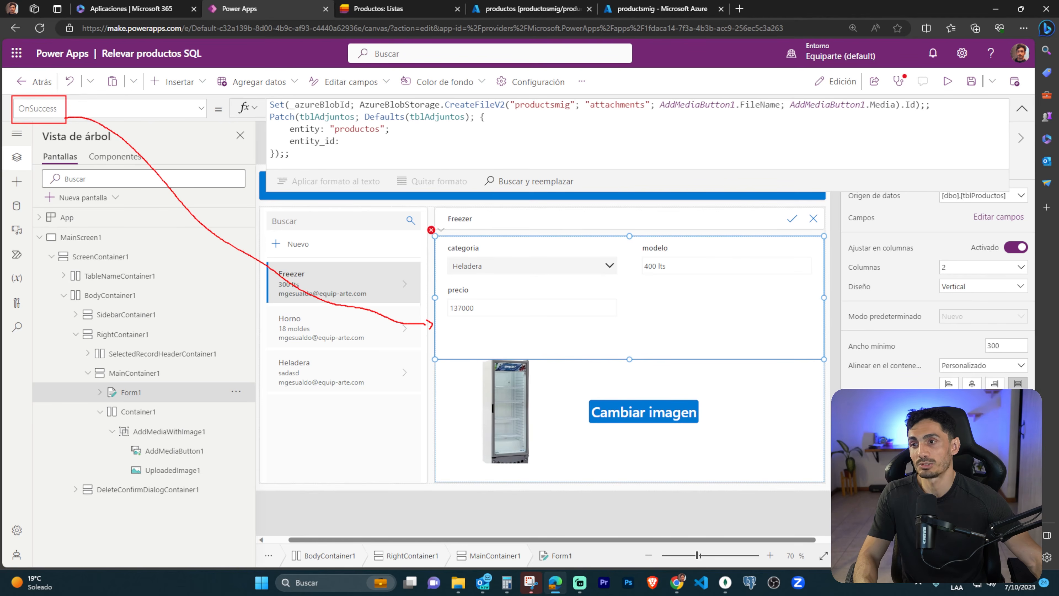
pyautogui.press('Escape')
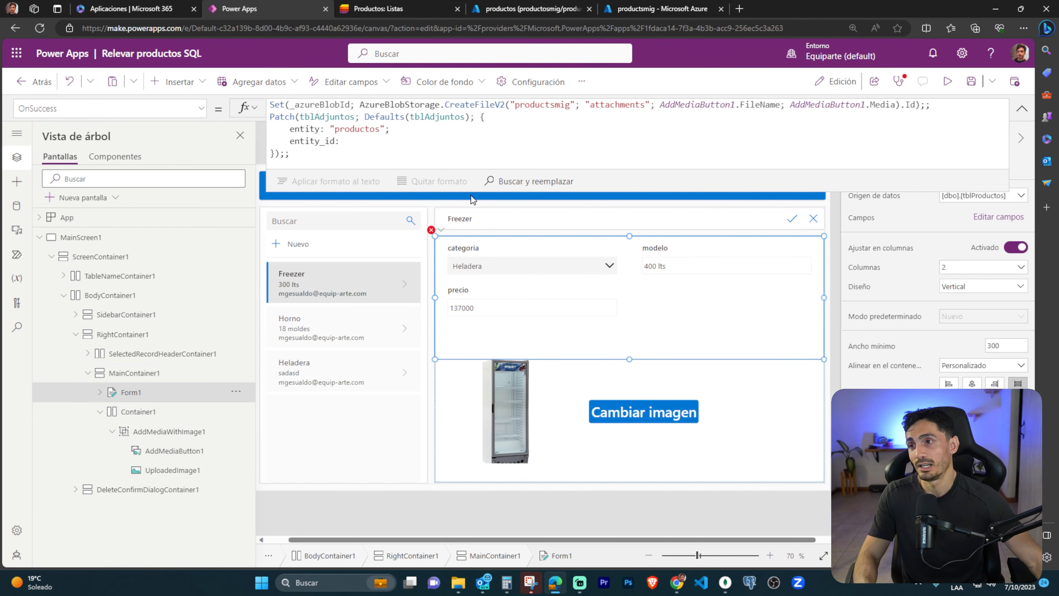
pyautogui.click(369, 143)
pyautogui.write('Form1')
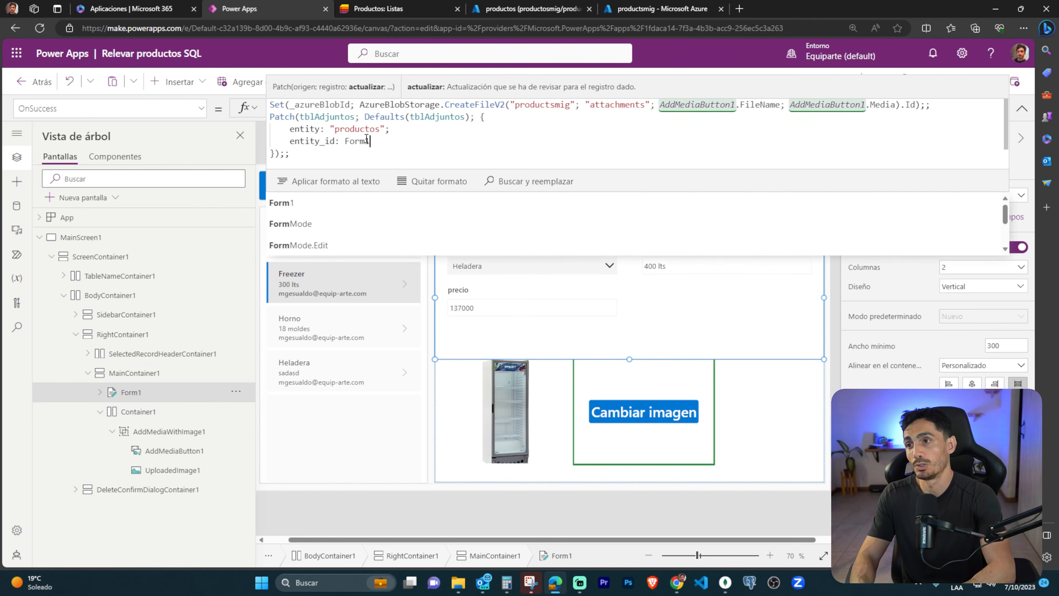
pyautogui.write('.LastSubmit')
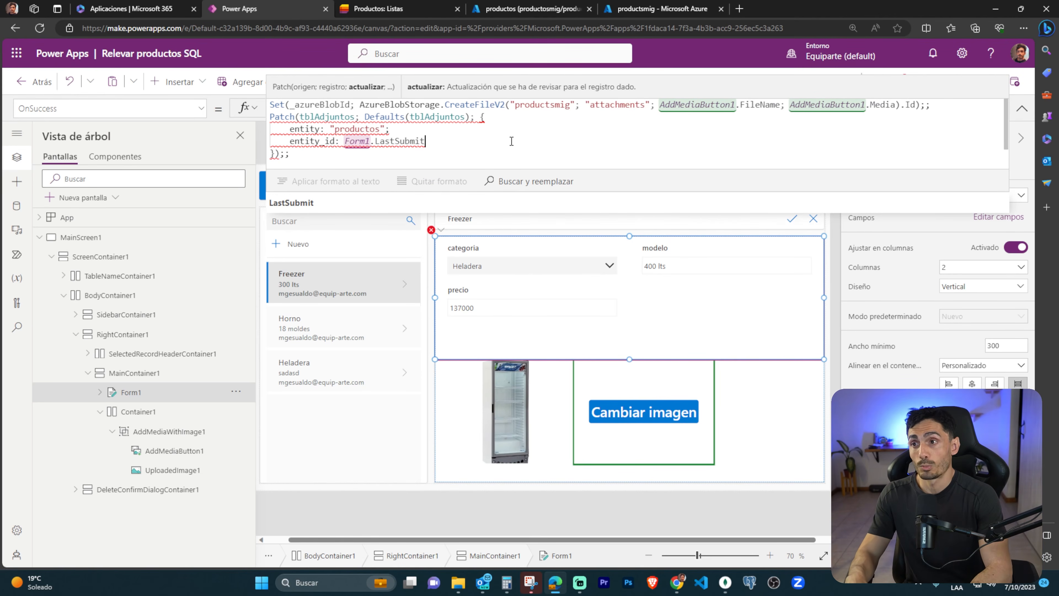
pyautogui.write('.')
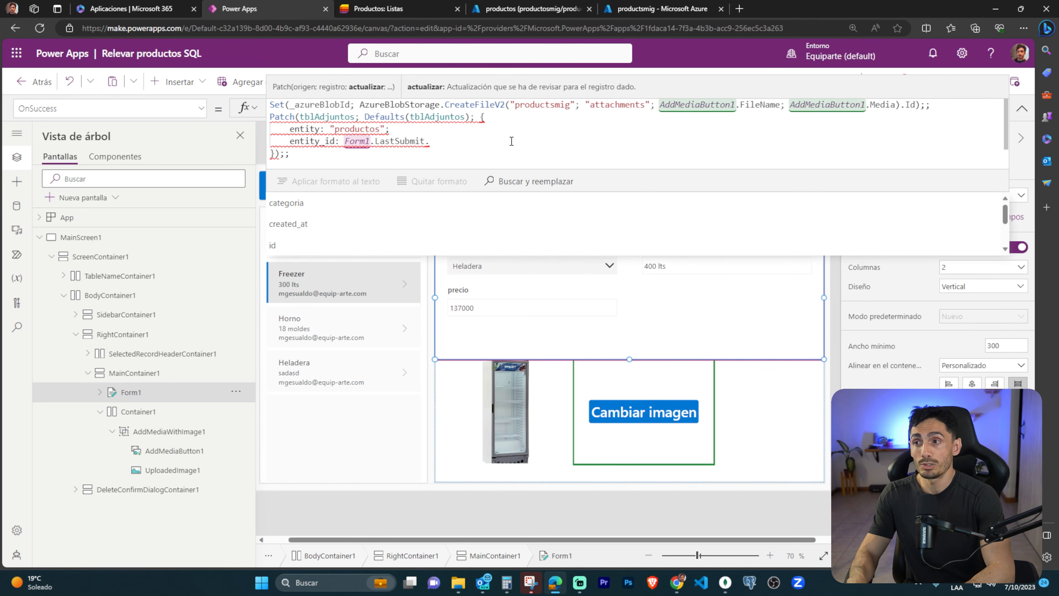
pyautogui.write('id')
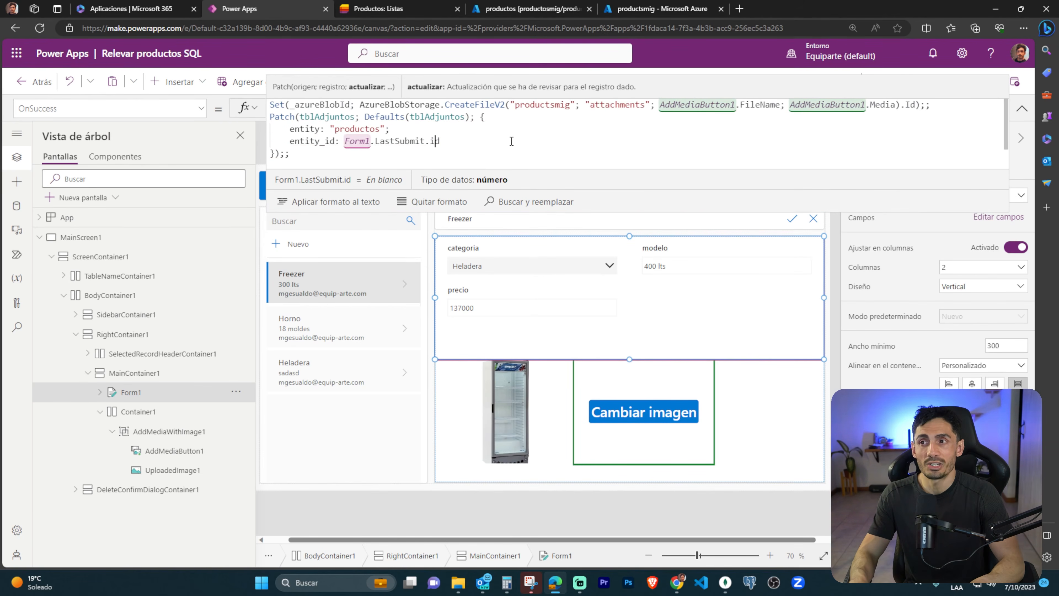
# Replace the Form1 reference in the entity_id value with Self.
pyautogui.press('Left')
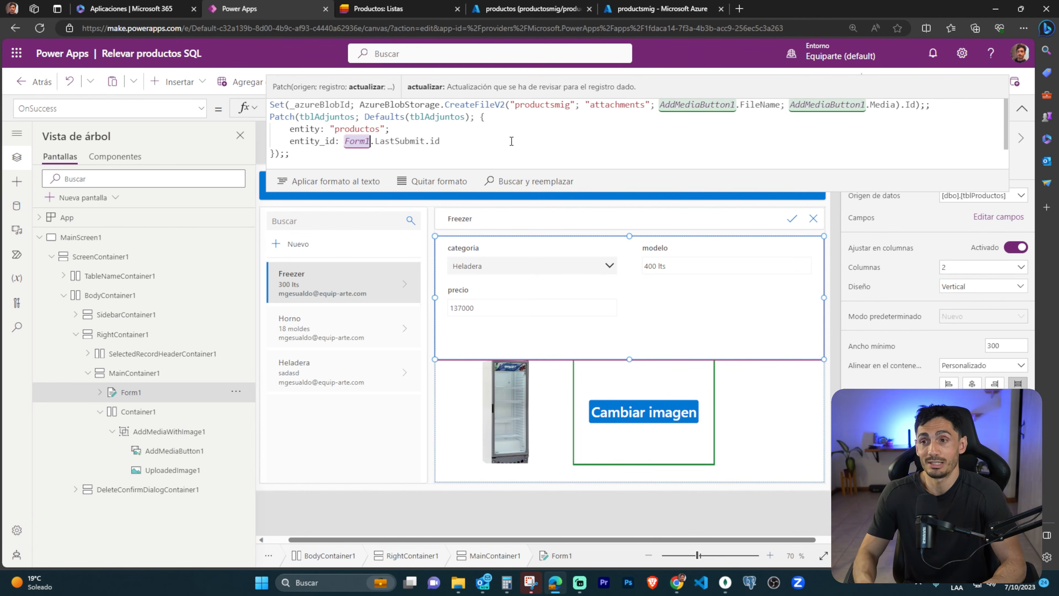
pyautogui.hotkey('ctrl', 'BackSpace')
pyautogui.write('Self')
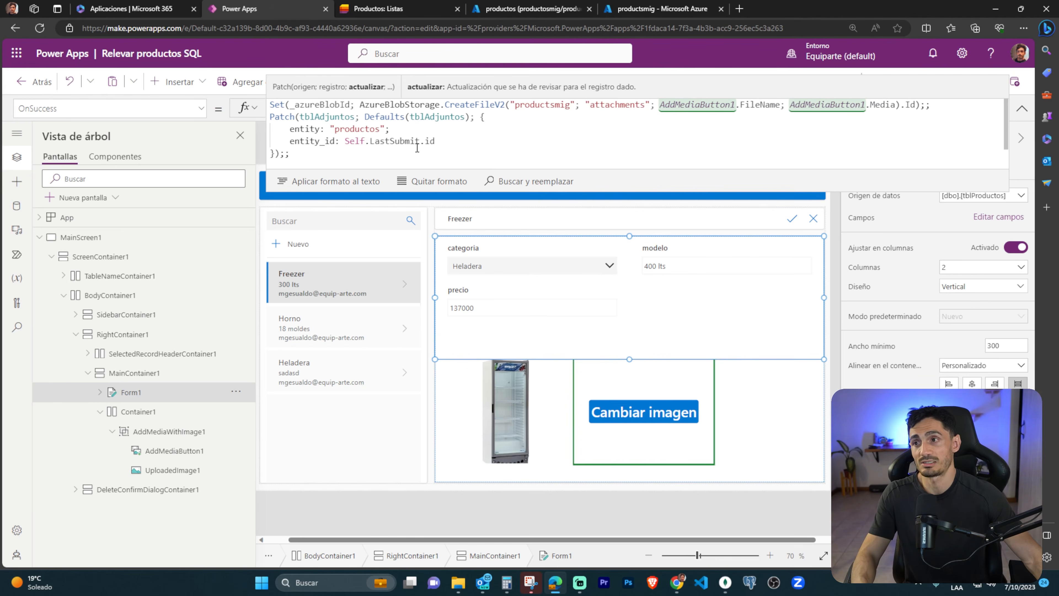
# End the entity_id line with a semicolon and add azure_blob_id: _azureBlobId as the next field of the Patch record.
pyautogui.click(455, 142)
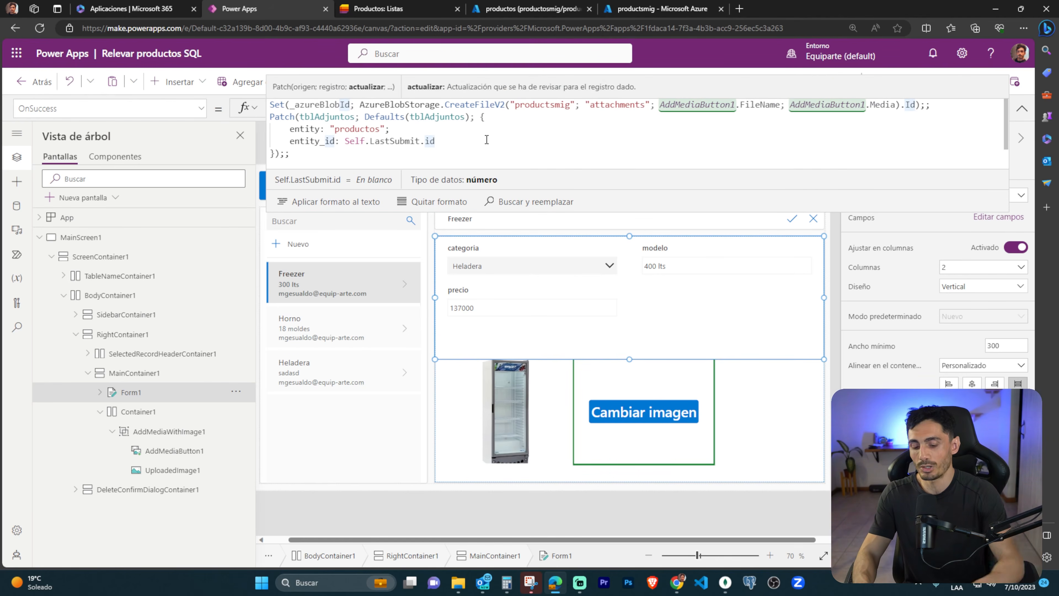
pyautogui.write(';')
pyautogui.press('Return')
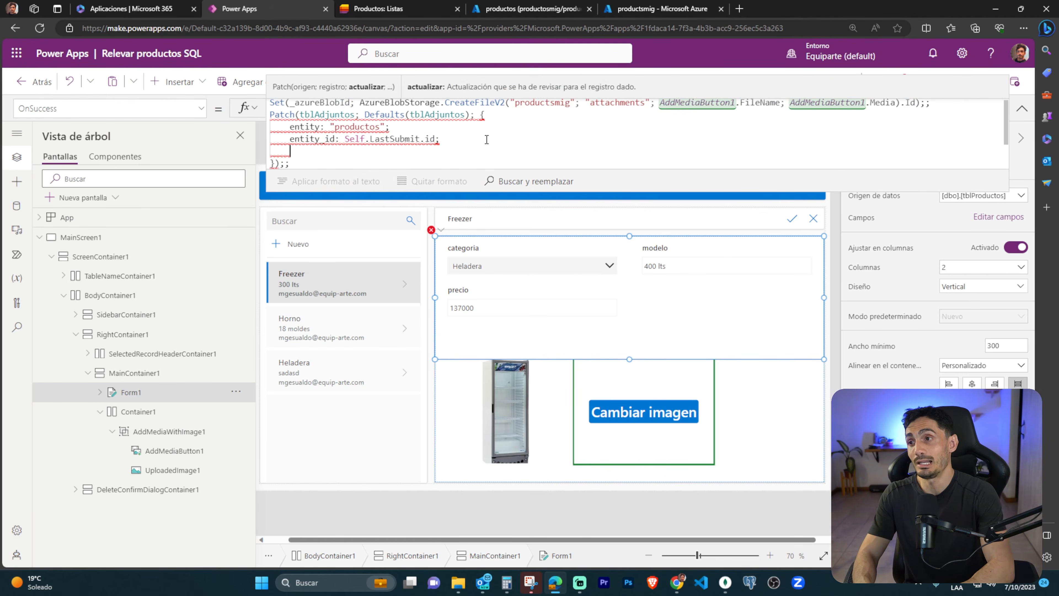
pyautogui.write('azure_blob_id:')
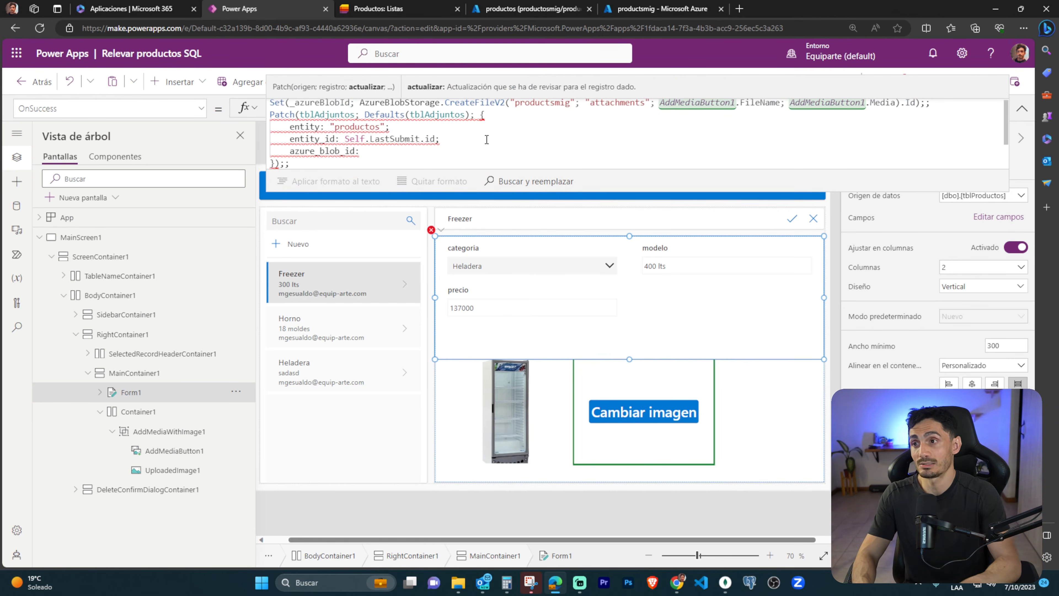
pyautogui.write(' _azureBlobId')
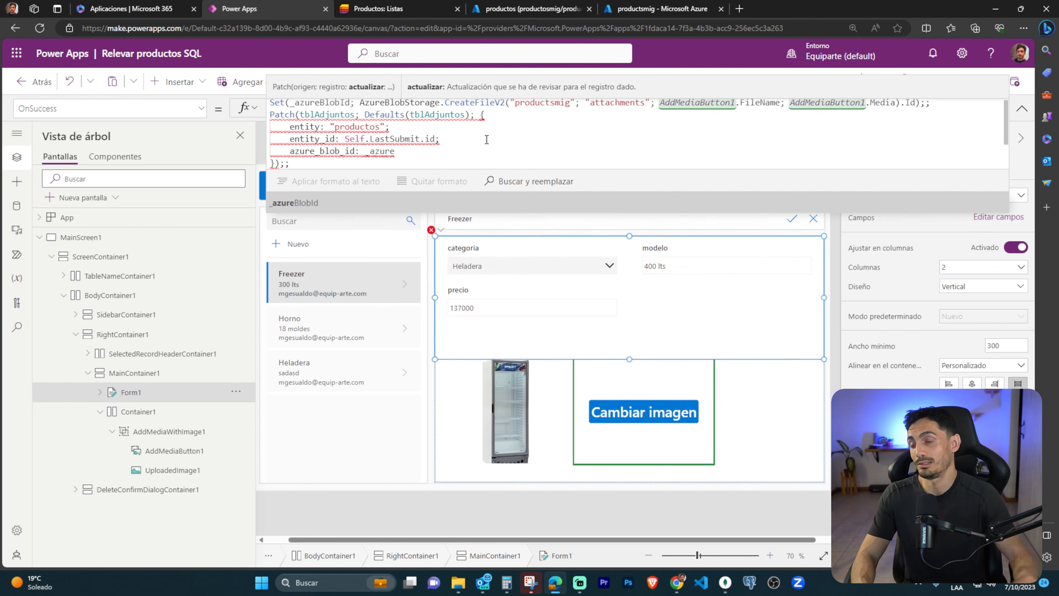
pyautogui.press('Tab')
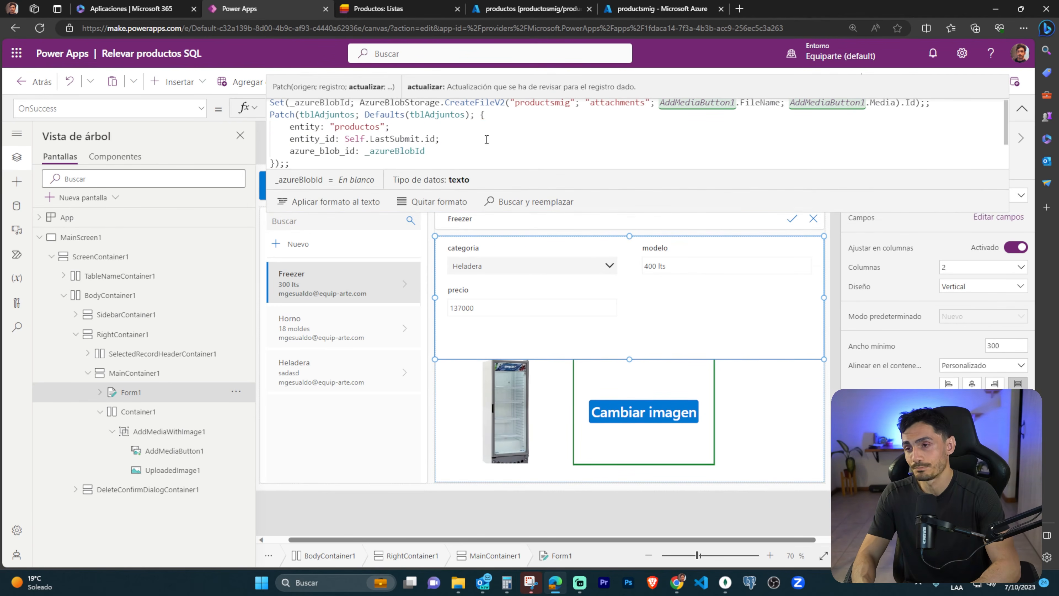
# Close the azure_blob_id line with a semicolon and add the field user_email: User().Email below it.
pyautogui.write(';')
pyautogui.press('Return')
pyautogui.write('user_')
pyautogui.write('email: User')
pyautogui.write('(')
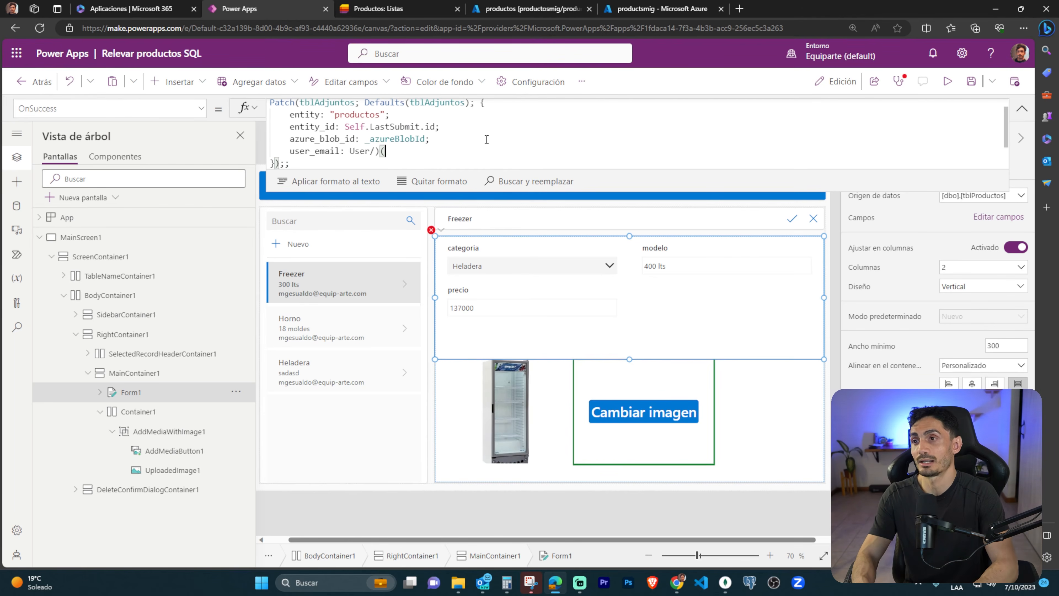
pyautogui.write(').Email')
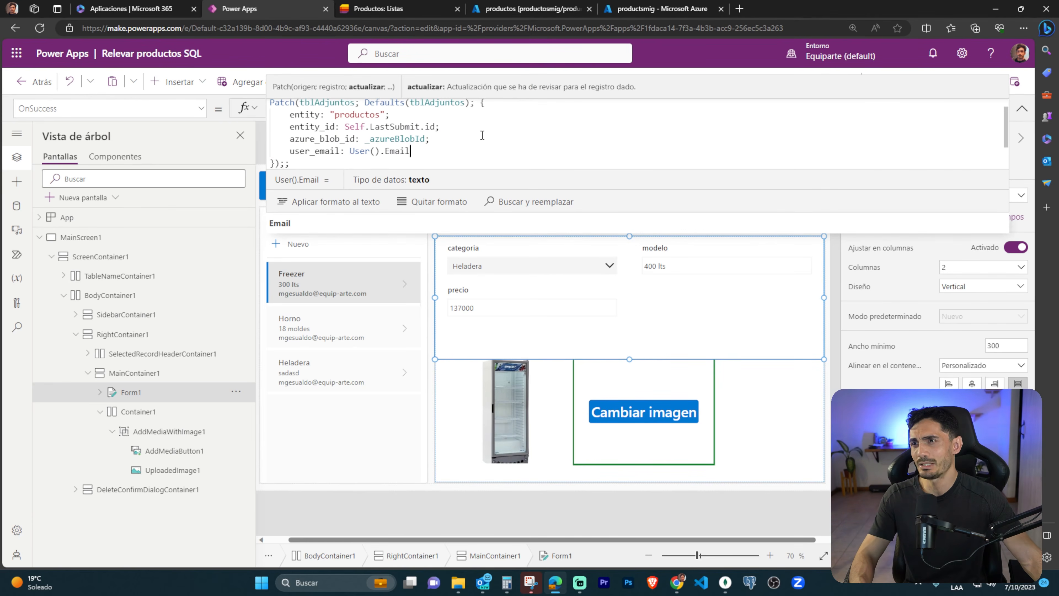
# Switch to the Azure query editor of the productos database and start the statement ALTER TABLE [dbo].[tblAdjuntos] ADD below the table definition.
pyautogui.click(663, 12)
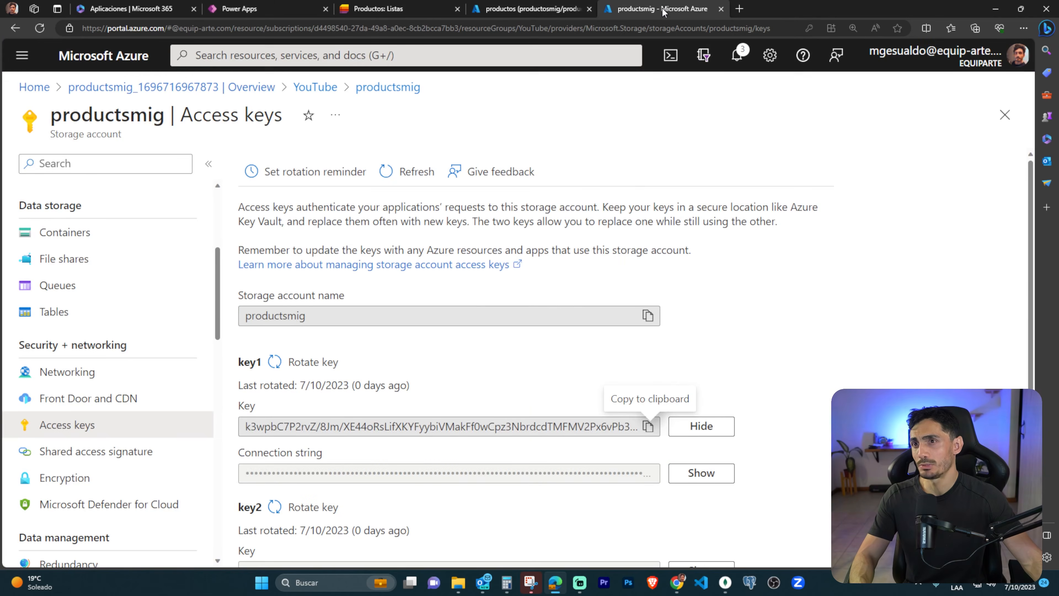
pyautogui.click(530, 12)
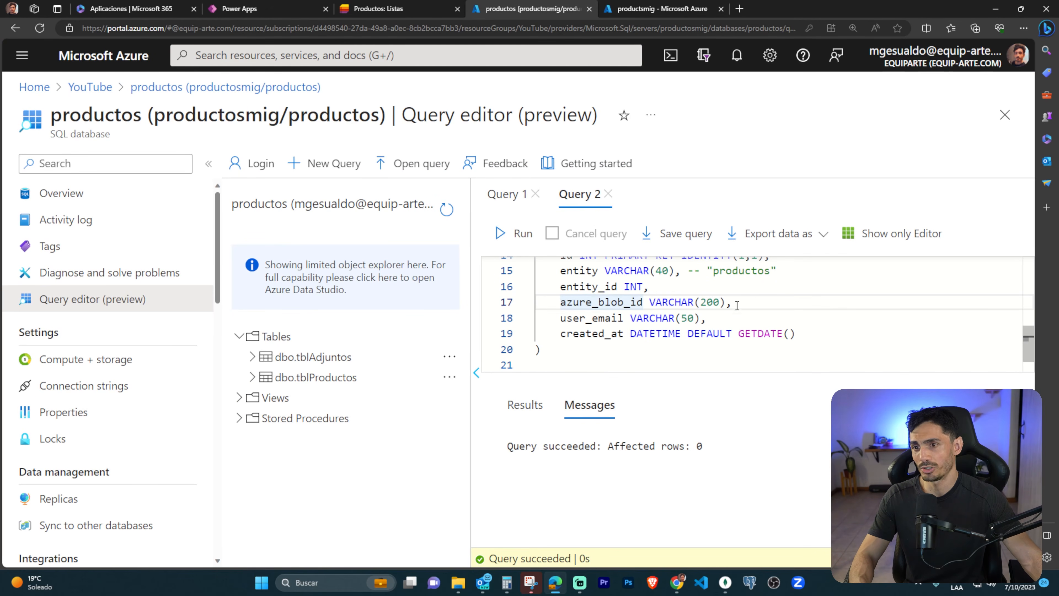
pyautogui.click(606, 350)
pyautogui.scroll(1, 633, 335)
pyautogui.scroll(-1, 625, 336)
pyautogui.press('Return')
pyautogui.press('Return')
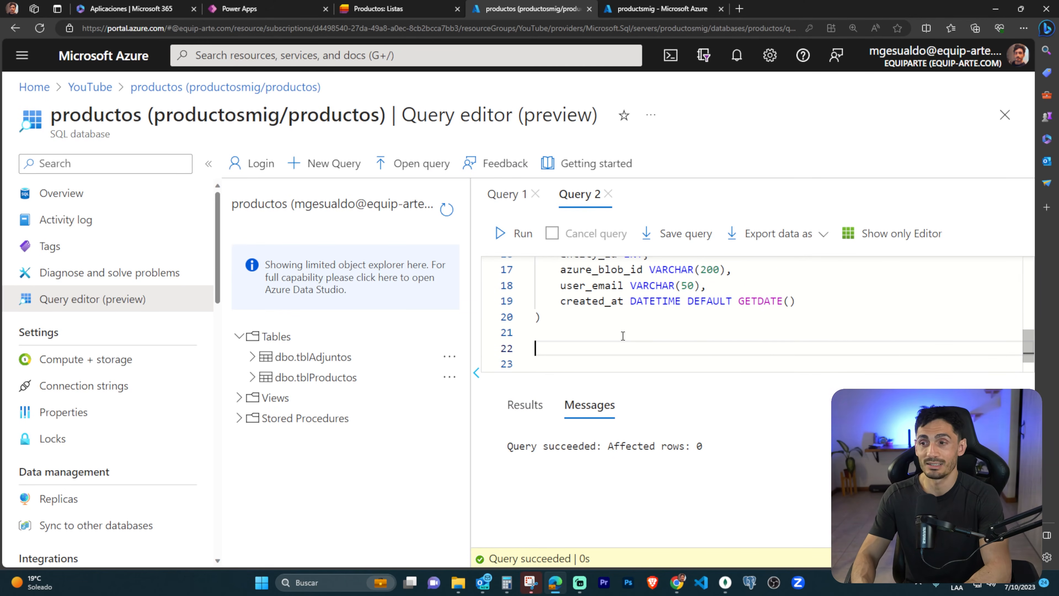
pyautogui.write('ALTER TABLE tbl')
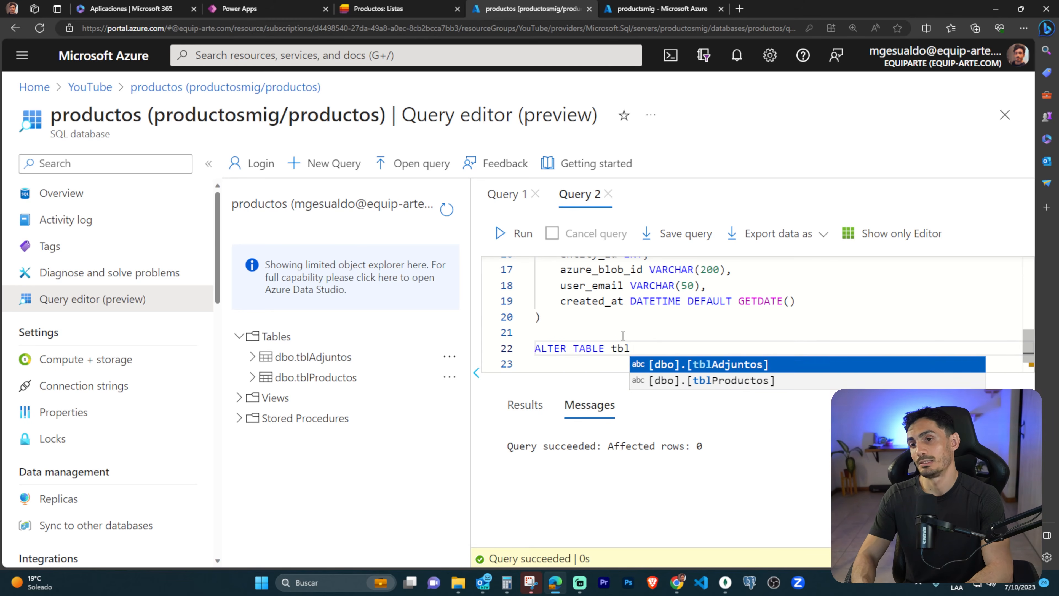
pyautogui.press('Return')
pyautogui.write('ADD')
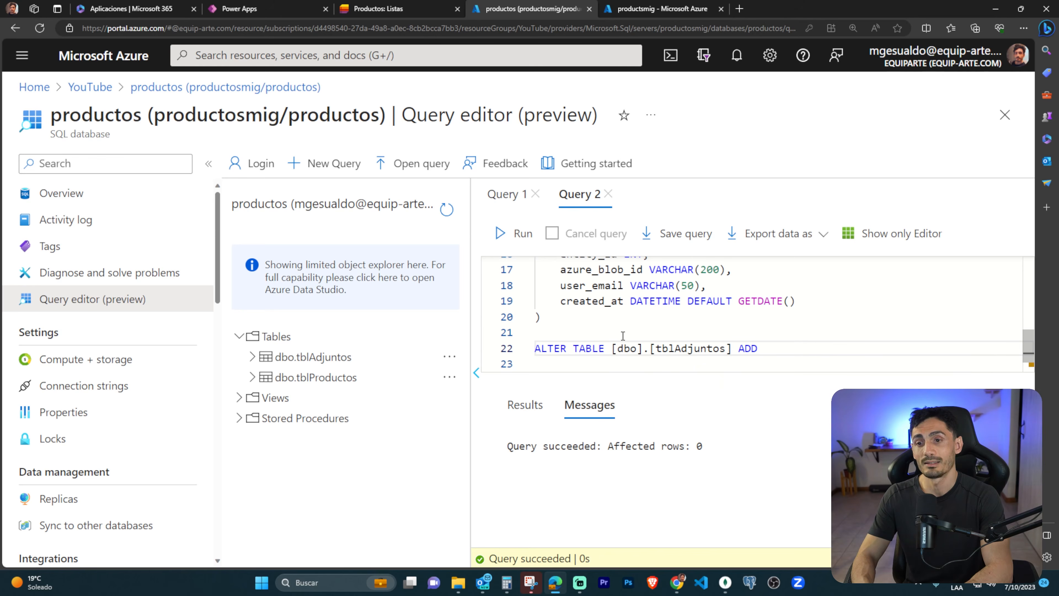
pyautogui.write(' file_name')
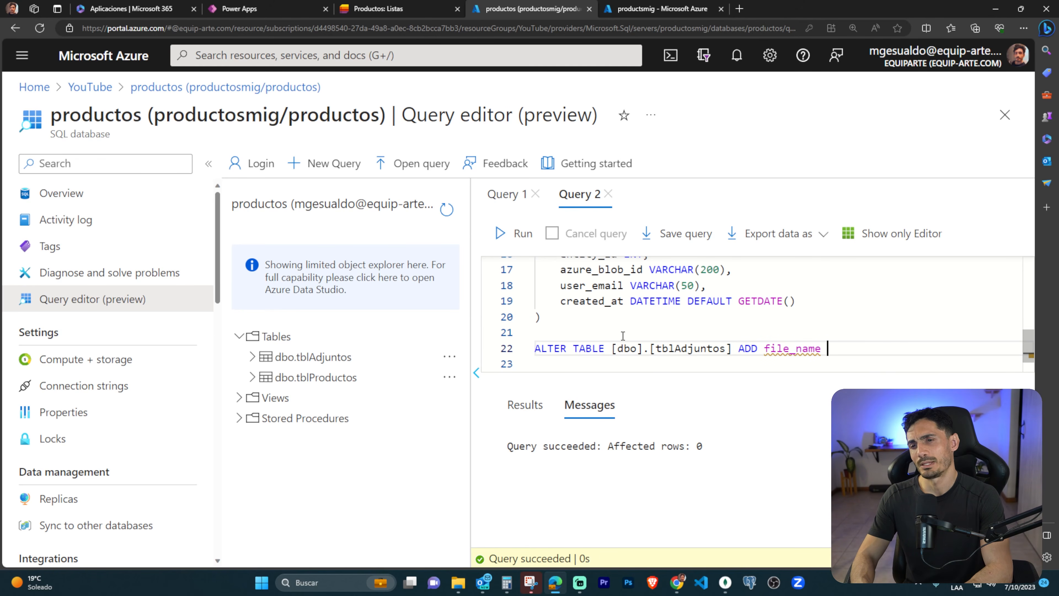
# Complete the ALTER TABLE statement with the column file_name VARCHAR(100) and run only that statement.
pyautogui.hotkey('ctrl', 'shift', 'Left')
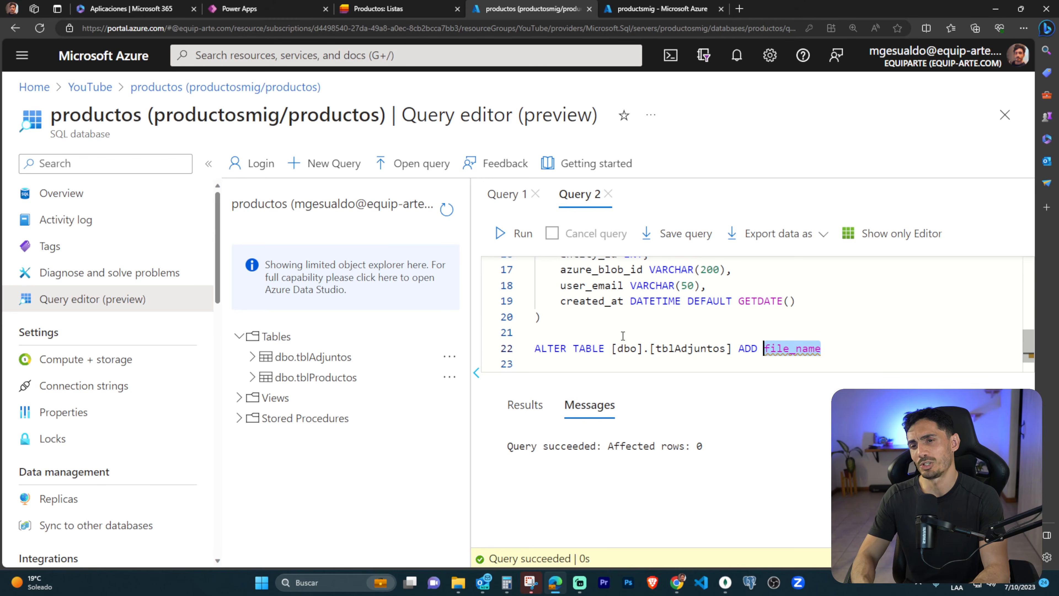
pyautogui.press('Right')
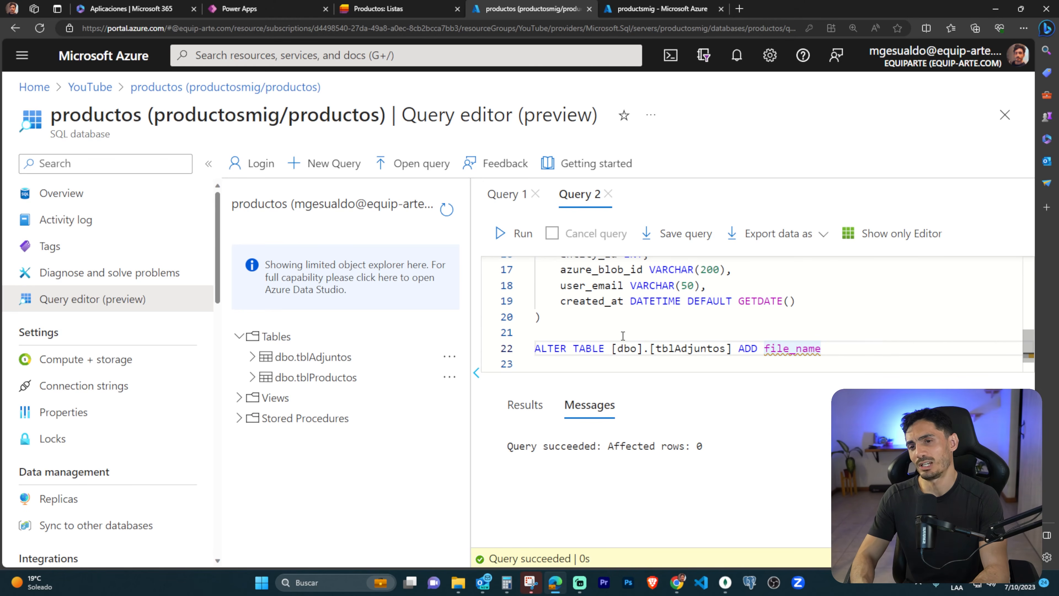
pyautogui.moveTo(816, 349)
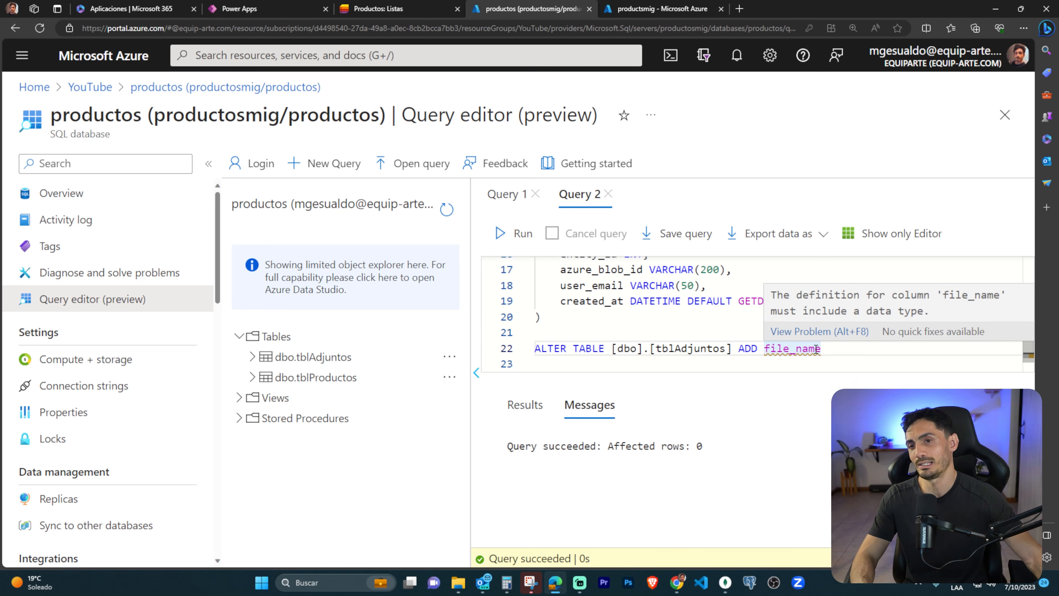
pyautogui.write('VA')
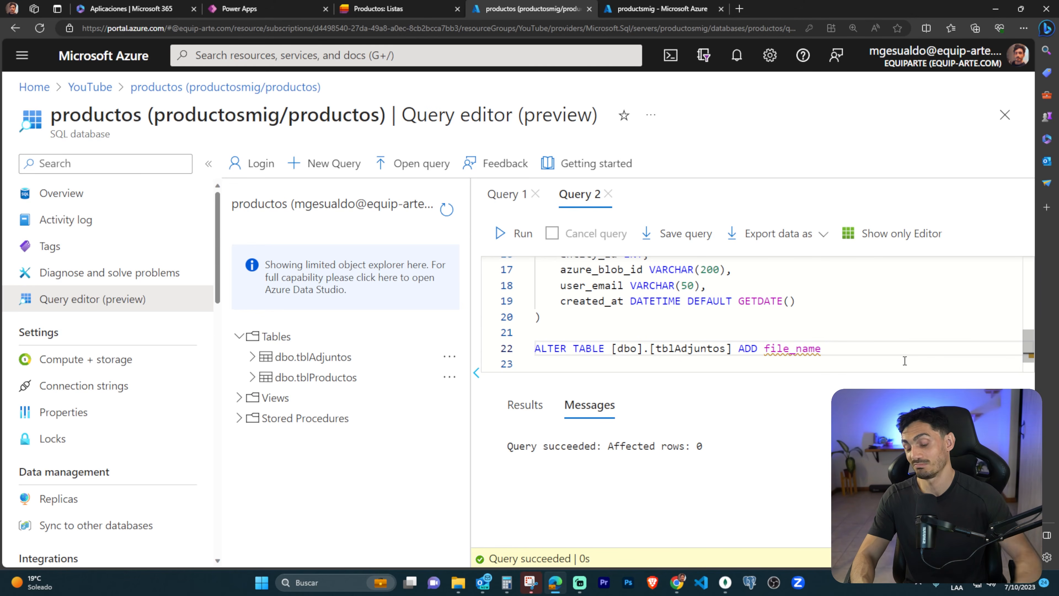
pyautogui.write('RCHAR()')
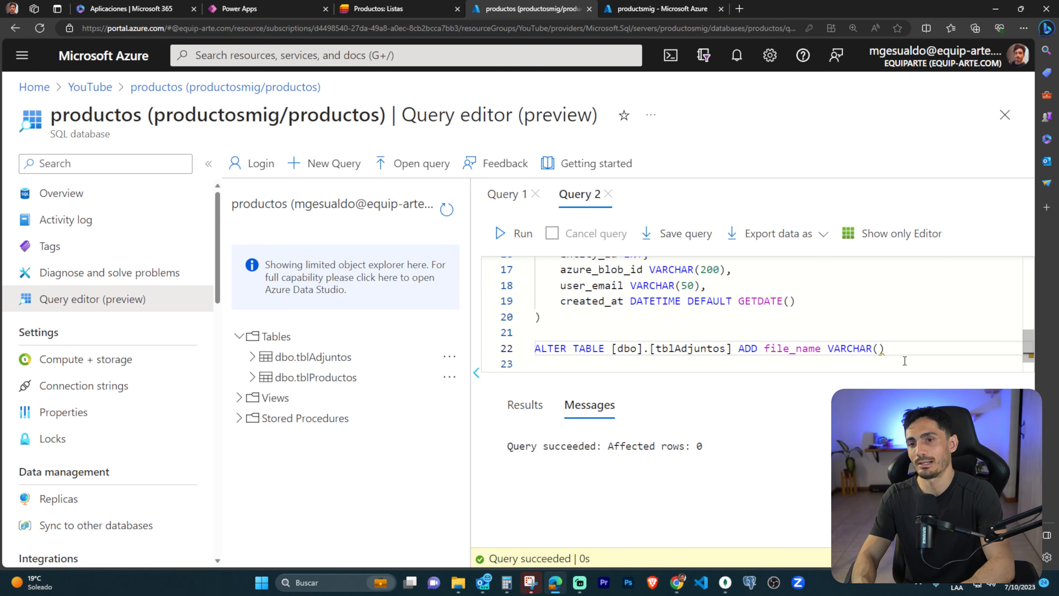
pyautogui.press('Left')
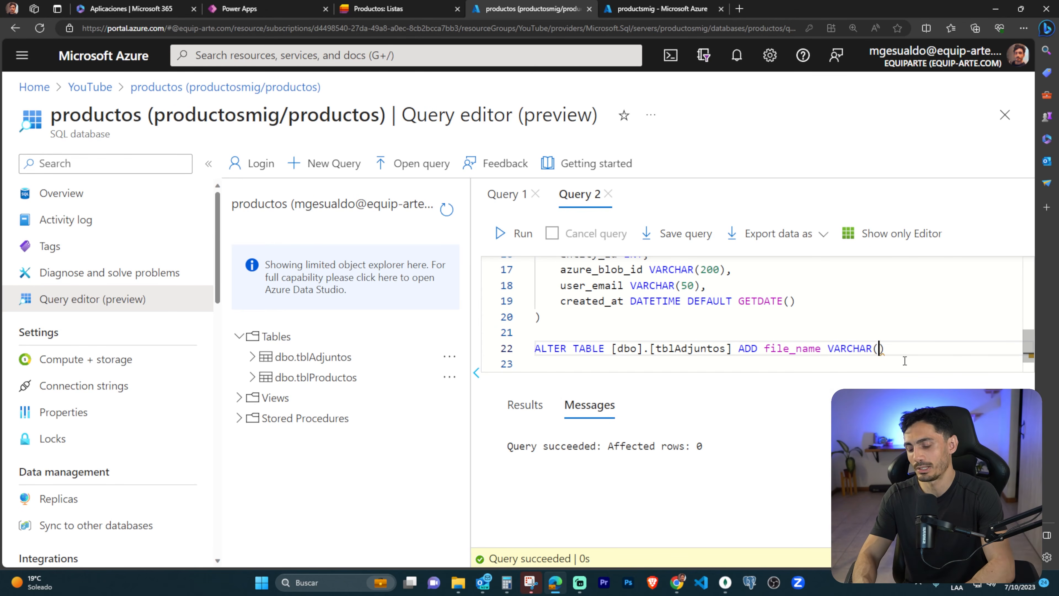
pyautogui.write('100')
pyautogui.moveTo(916, 350); pyautogui.dragTo(536, 348)
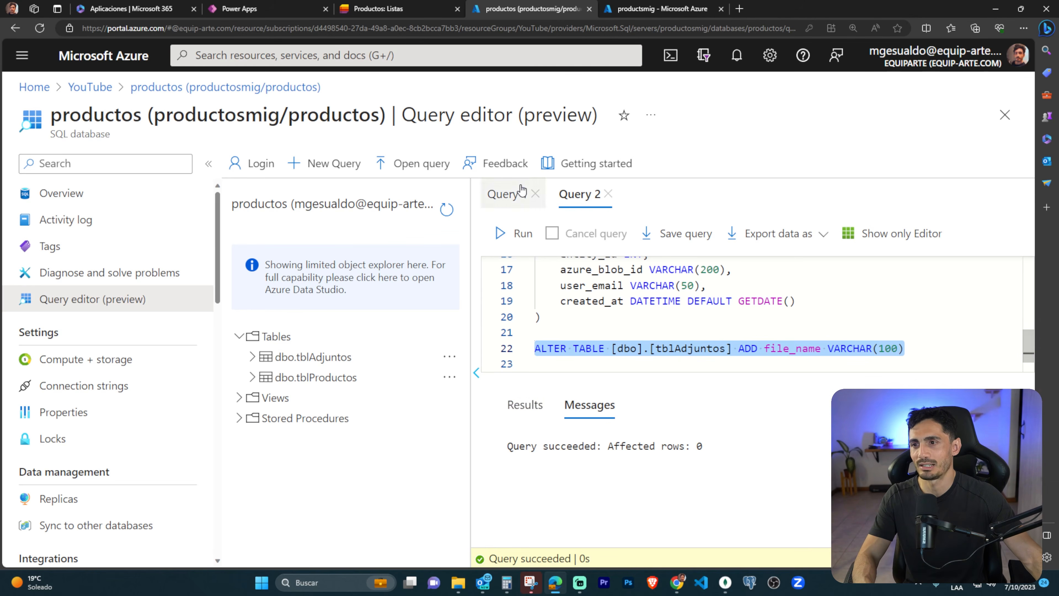
pyautogui.click(517, 235)
pyautogui.click(808, 348)
pyautogui.doubleClick(773, 348)
pyautogui.click(804, 349)
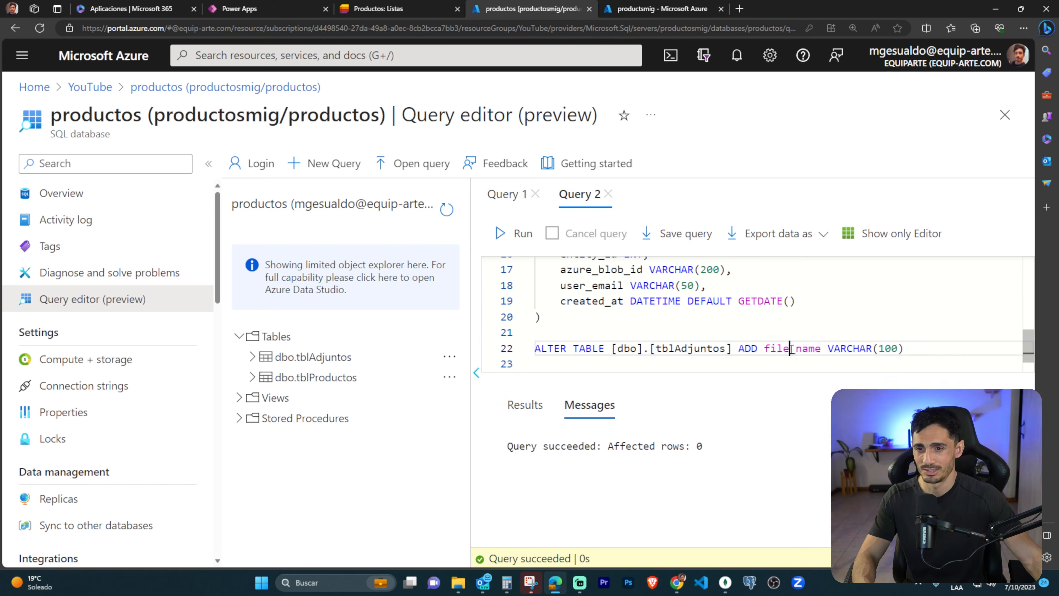
pyautogui.doubleClick(803, 349)
pyautogui.write('lkajsldkjas')
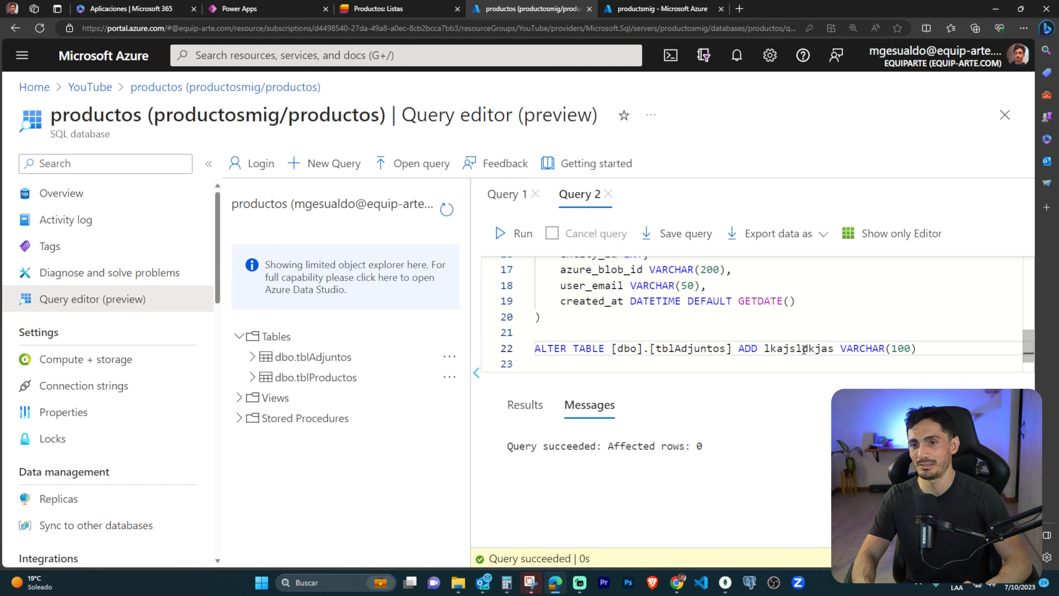
pyautogui.hotkey('ctrl', 'z')
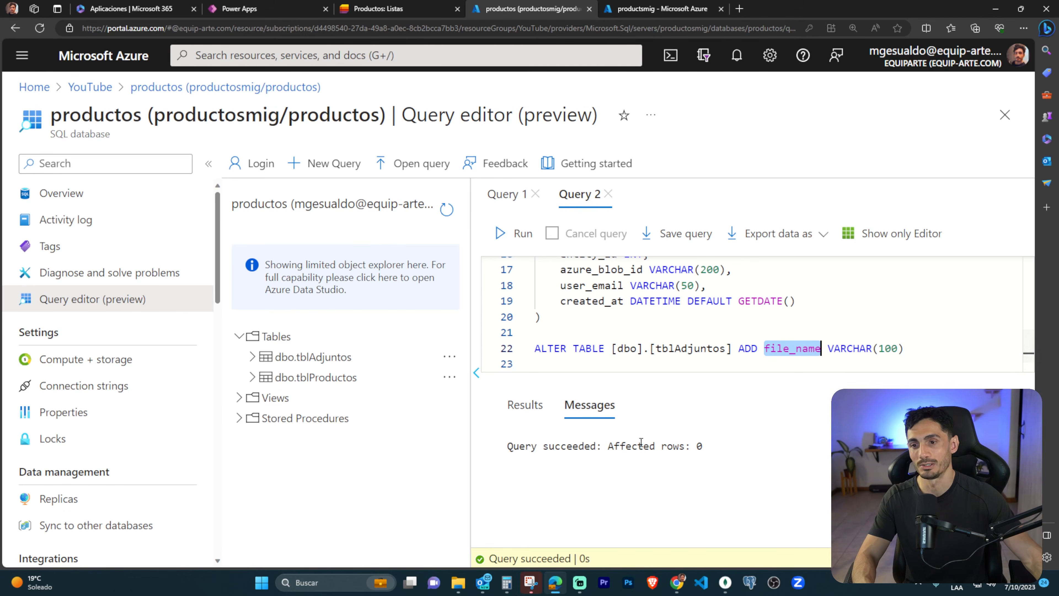
# Expand dbo.tblAdjuntos in the object tree and check its column list for file_name.
pyautogui.click(252, 358)
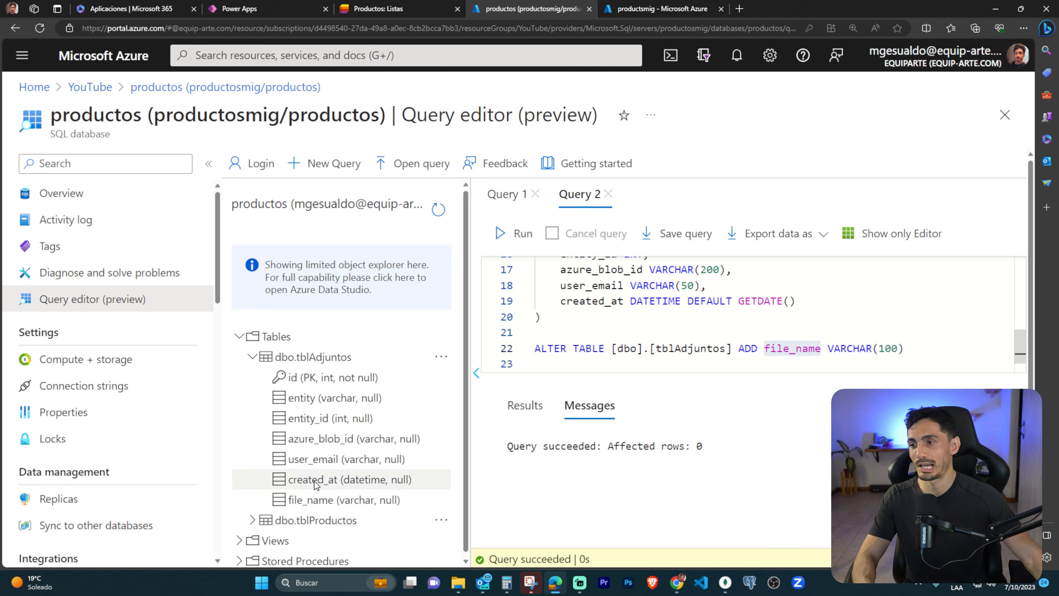
pyautogui.moveTo(287, 490)
pyautogui.mouseDown()
pyautogui.moveTo(352, 510)
pyautogui.moveTo(416, 507)
pyautogui.mouseUp()
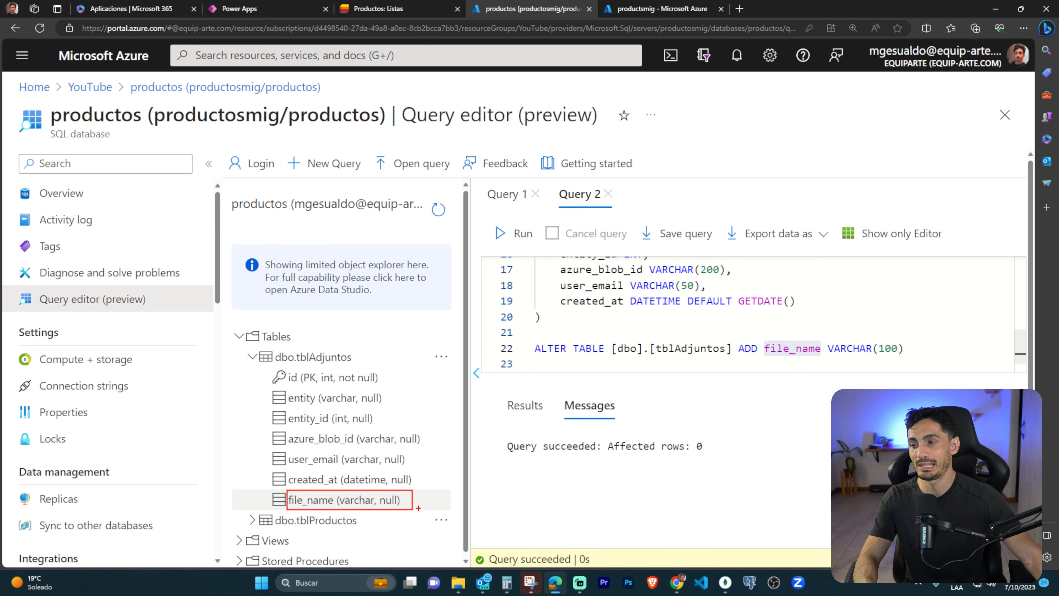
# Switch to Power Apps, start a file_ field line below user_email in the Patch record, and refresh the tblAdjuntos data source.
pyautogui.click(905, 348)
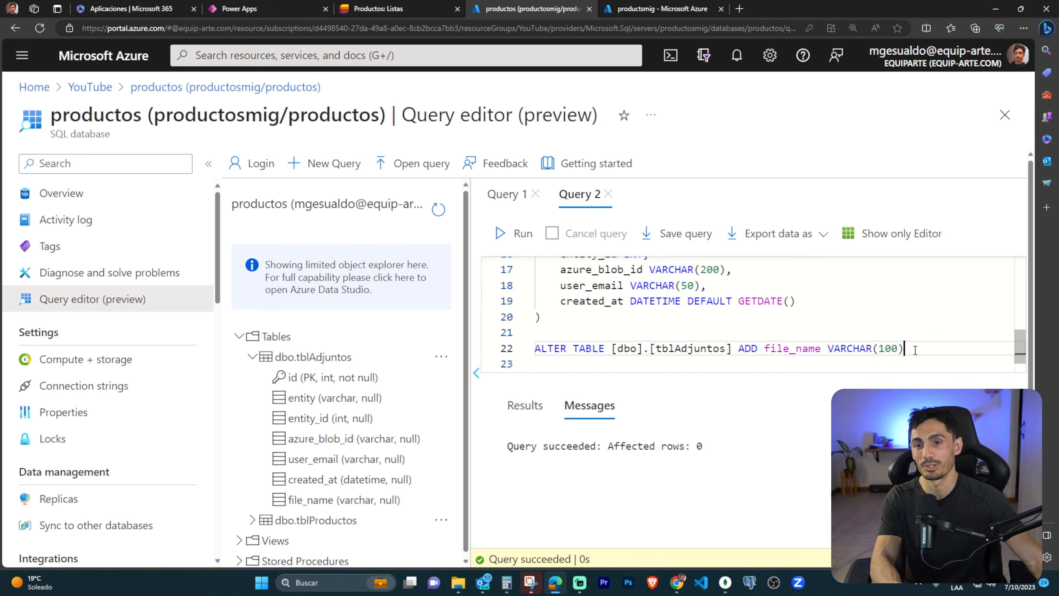
pyautogui.click(267, 9)
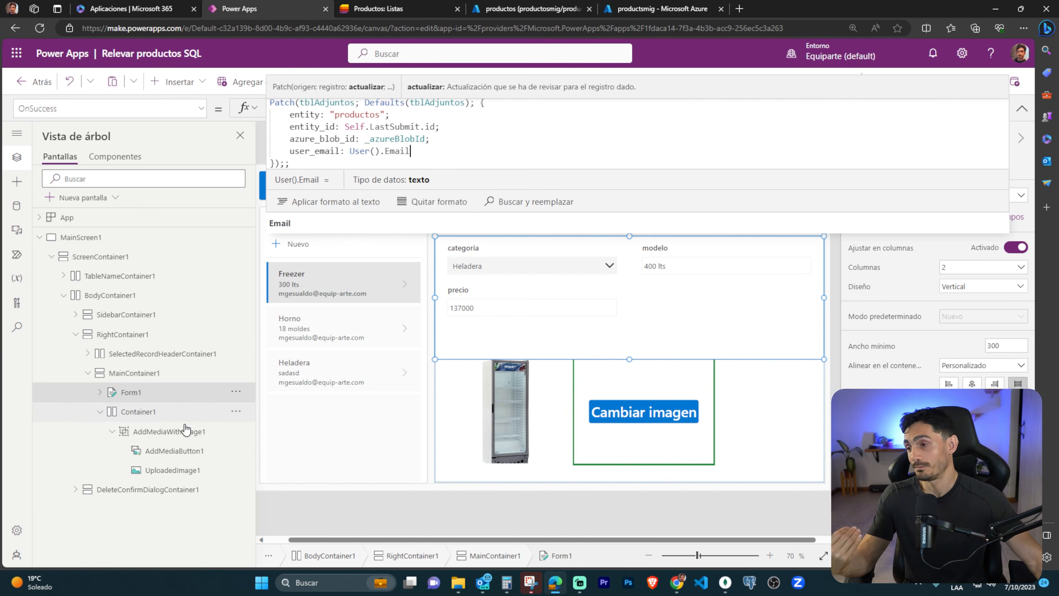
pyautogui.click(17, 205)
pyautogui.click(433, 151)
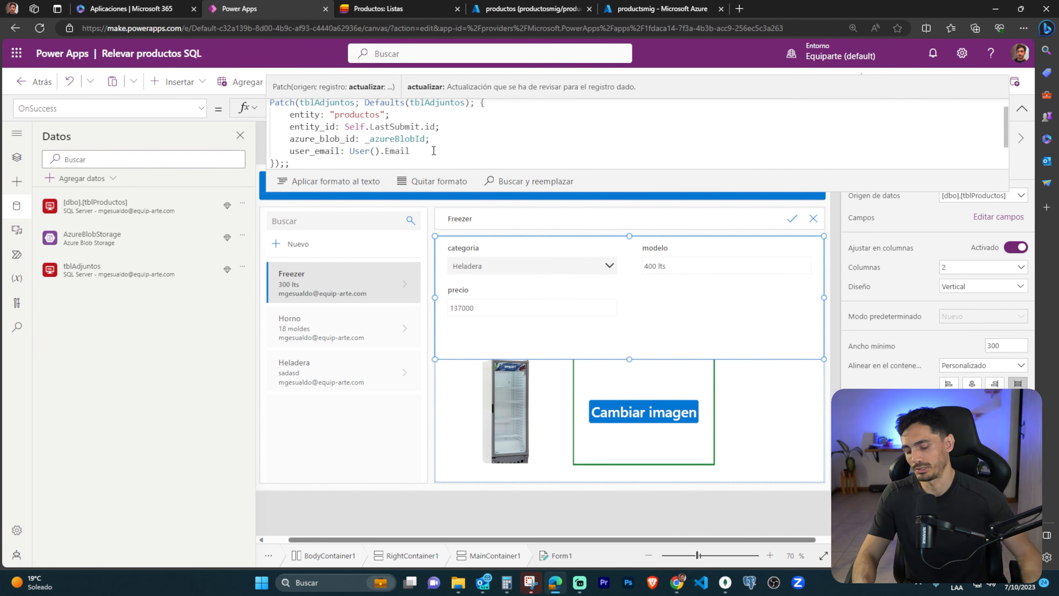
pyautogui.write(';')
pyautogui.press('Return')
pyautogui.write('file')
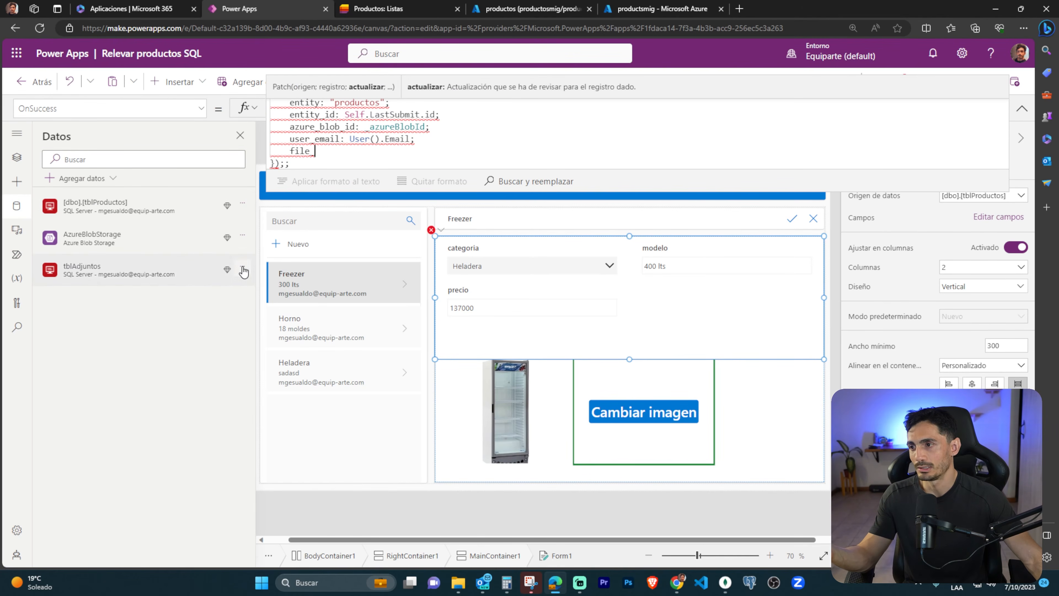
pyautogui.click(244, 271)
pyautogui.click(262, 285)
# Complete the new Patch field as file_name: AddMediaButton1.FileName and enlarge the formula area to show the whole formula.
pyautogui.write('_')
pyautogui.click(431, 146)
pyautogui.write('na')
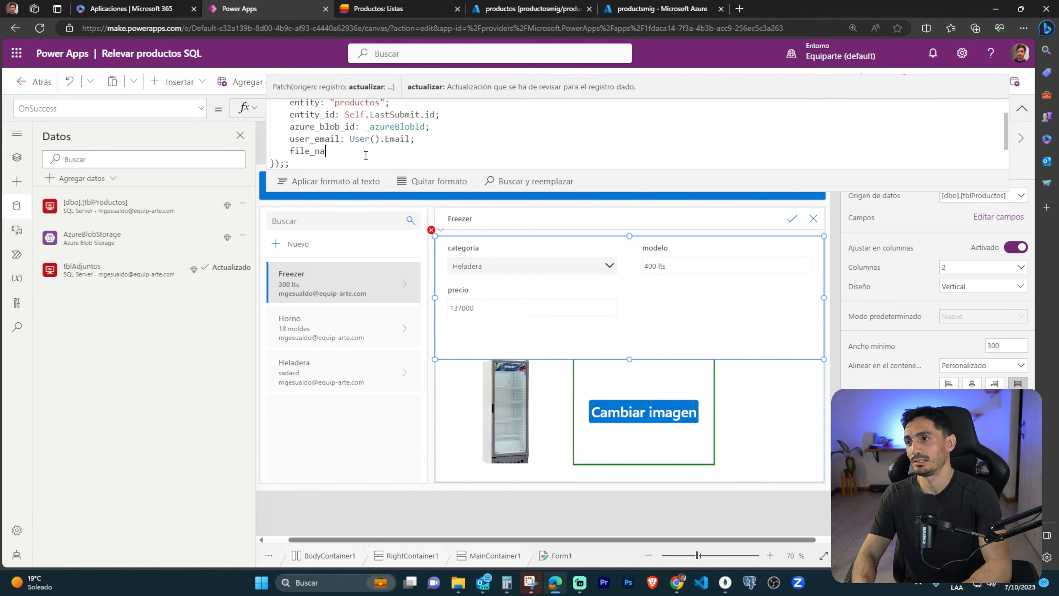
pyautogui.write('me: ')
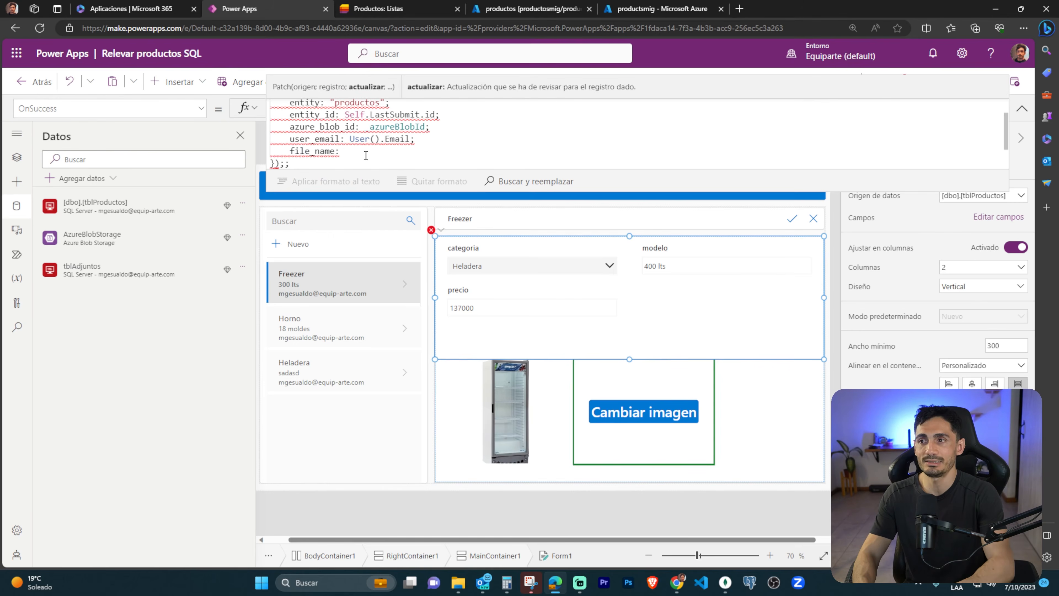
pyautogui.write('AddMe')
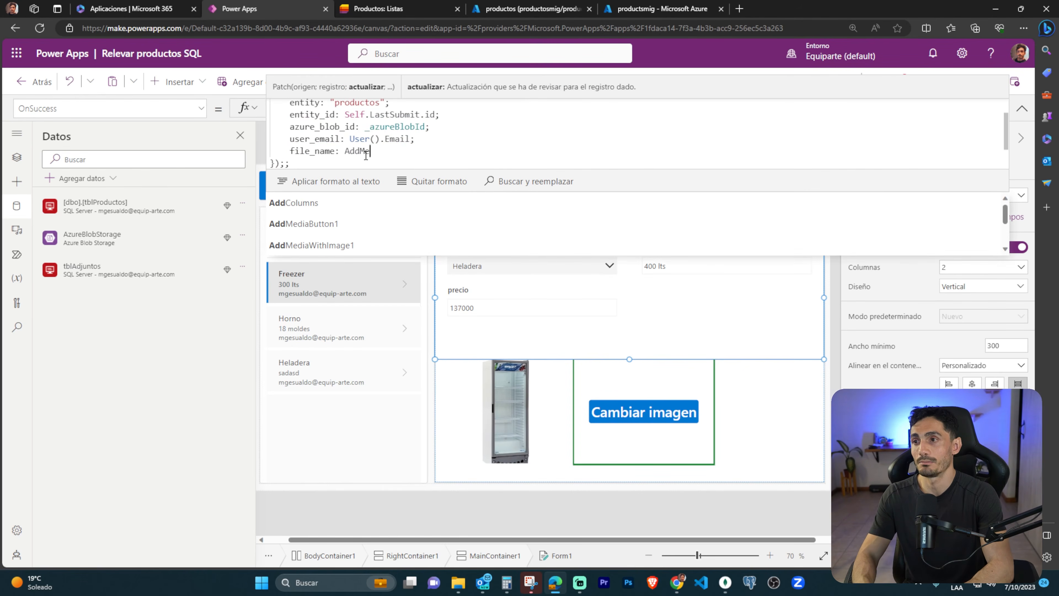
pyautogui.press('Tab')
pyautogui.write('.Fil')
pyautogui.press('Tab')
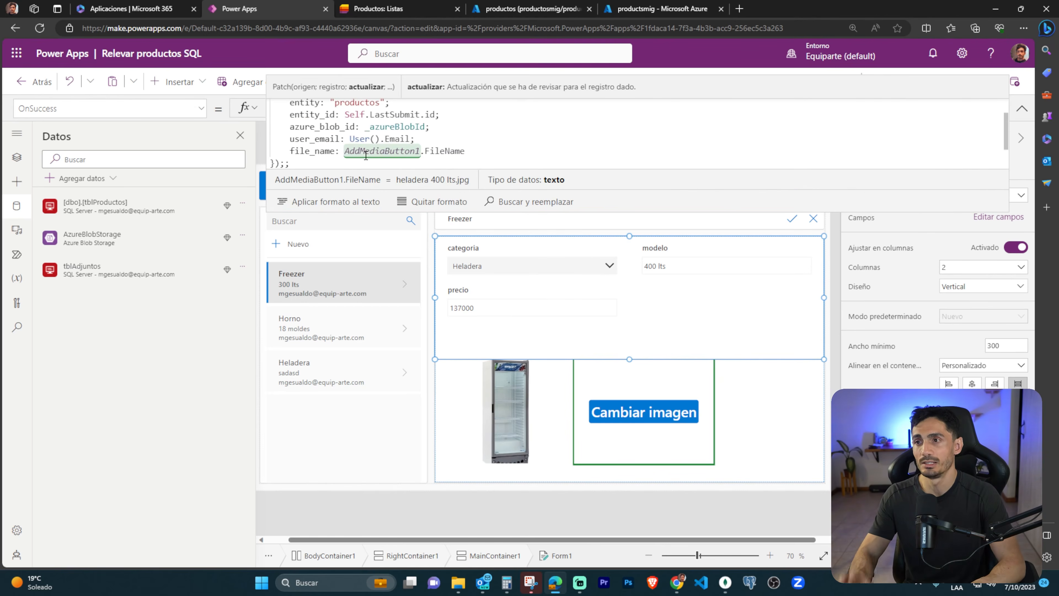
pyautogui.moveTo(615, 214); pyautogui.dragTo(594, 366)
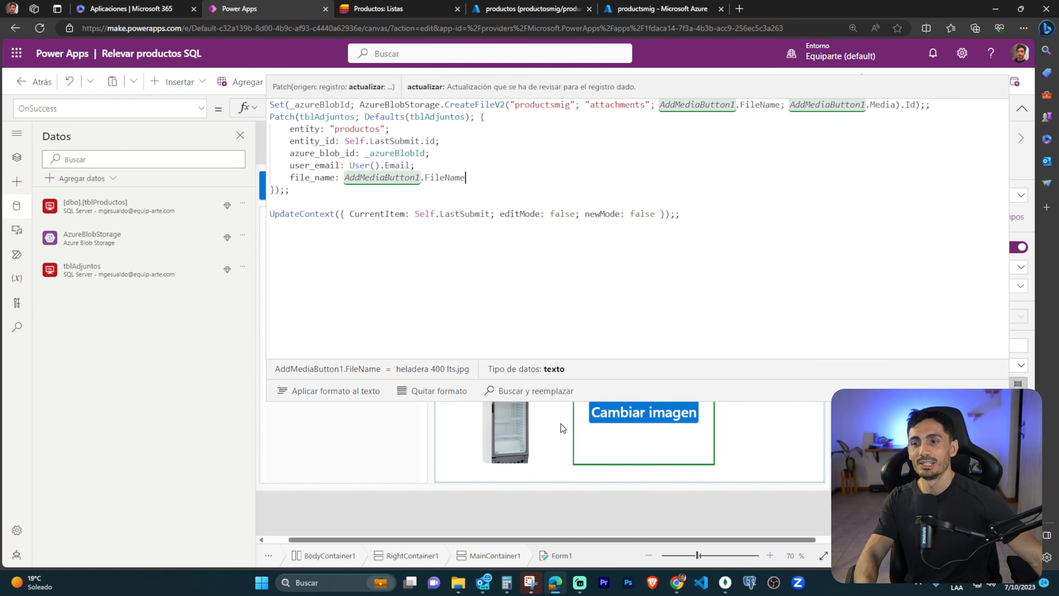
pyautogui.moveTo(485, 406); pyautogui.dragTo(565, 463)
pyautogui.moveTo(592, 423); pyautogui.dragTo(632, 446)
pyautogui.moveTo(607, 411); pyautogui.dragTo(668, 455)
pyautogui.moveTo(530, 441); pyautogui.dragTo(549, 458)
pyautogui.moveTo(460, 411); pyautogui.dragTo(500, 433)
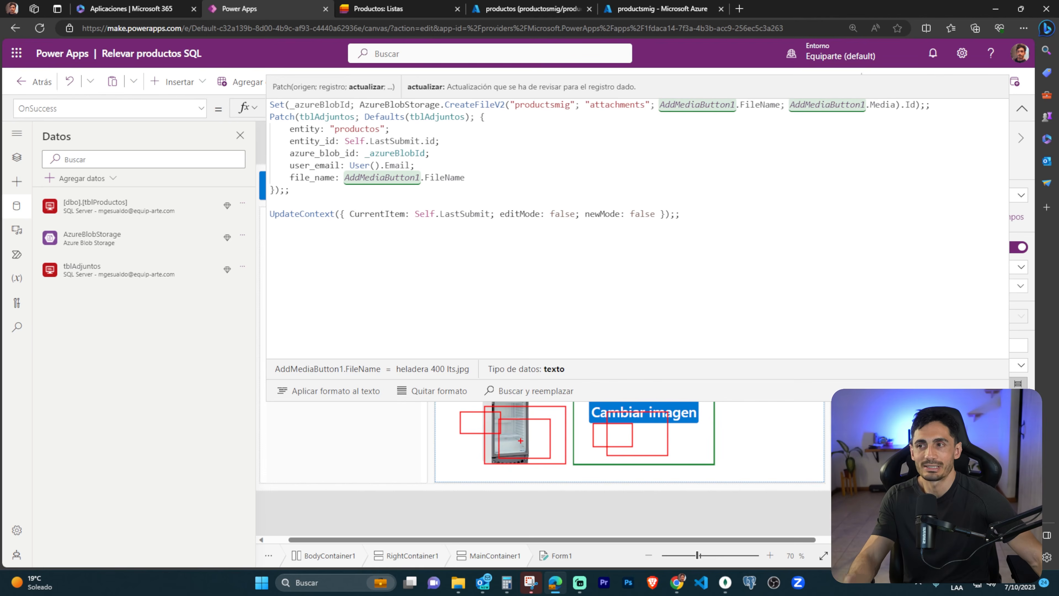
pyautogui.press('Escape')
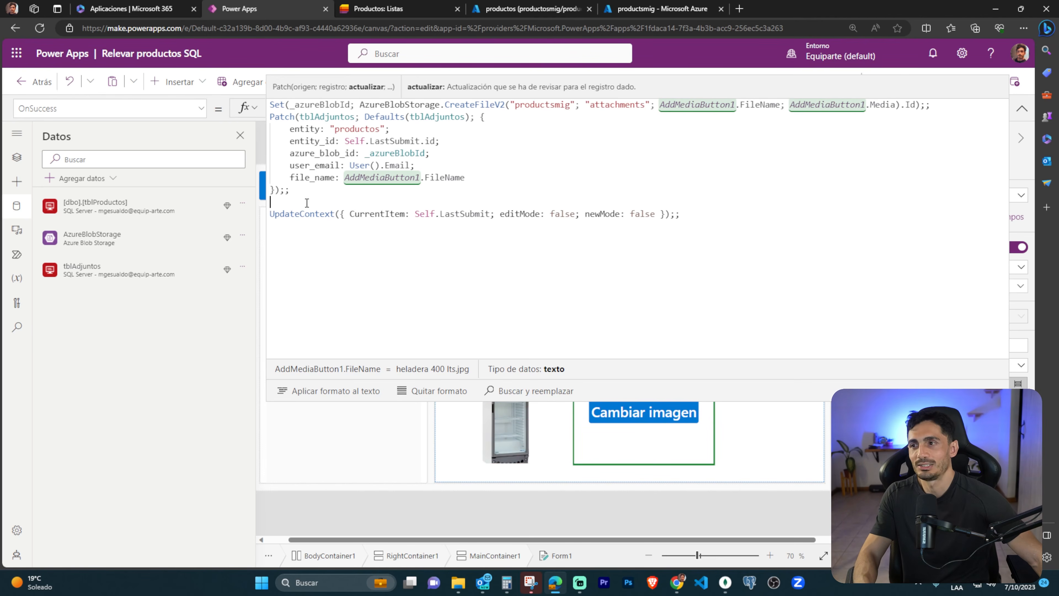
# Insert Reset(AddMediaButton1);; on the blank line between the Patch call and UpdateContext.
pyautogui.write('Reset(Add')
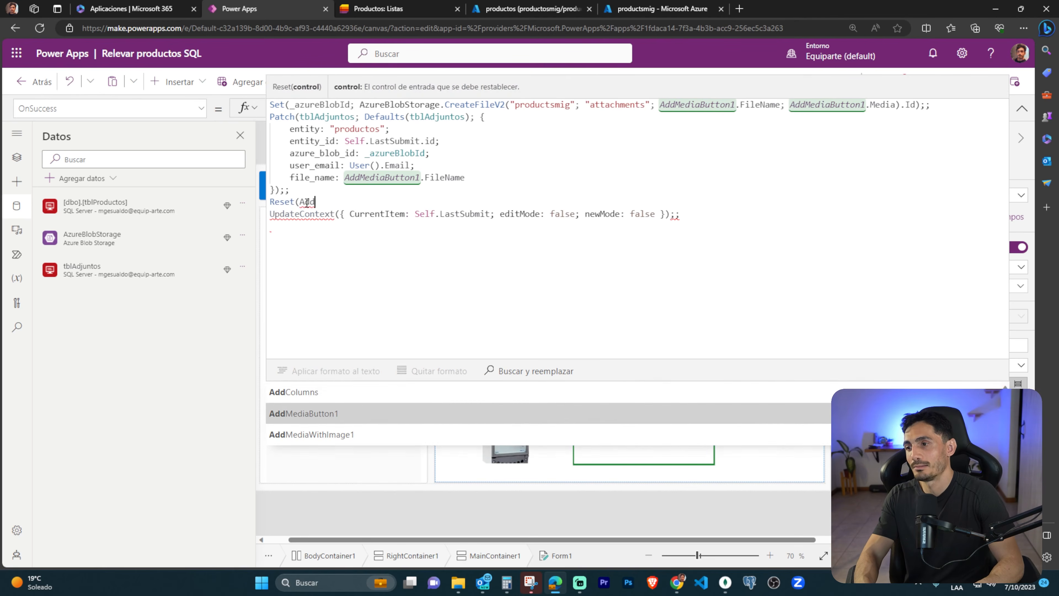
pyautogui.press('Tab')
pyautogui.write(')')
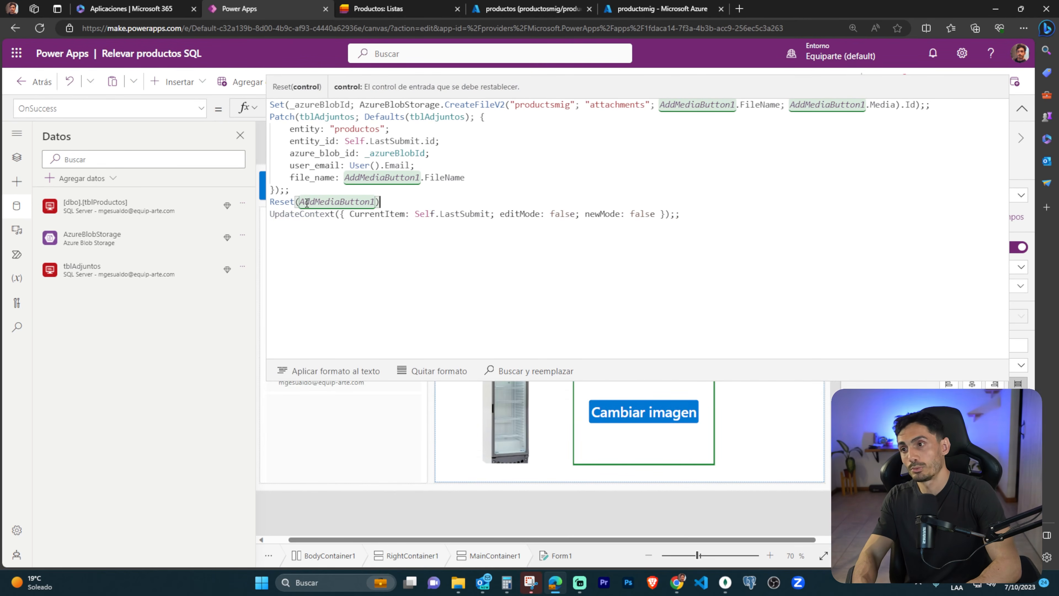
pyautogui.write(';;')
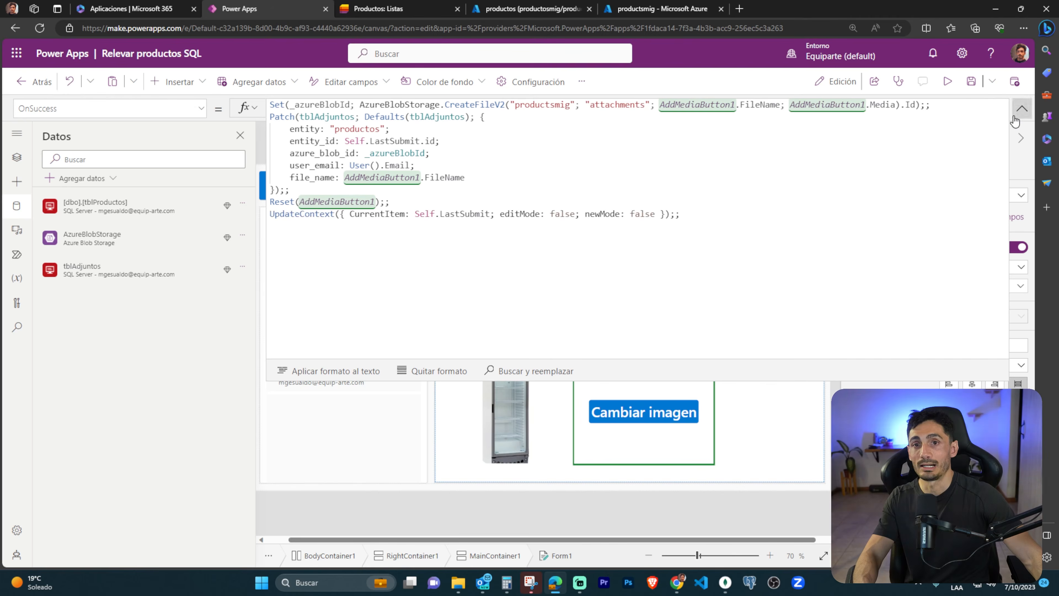
# Collapse the formula, preview the app and save the 400 lts Heladera product with its image.
pyautogui.click(1021, 109)
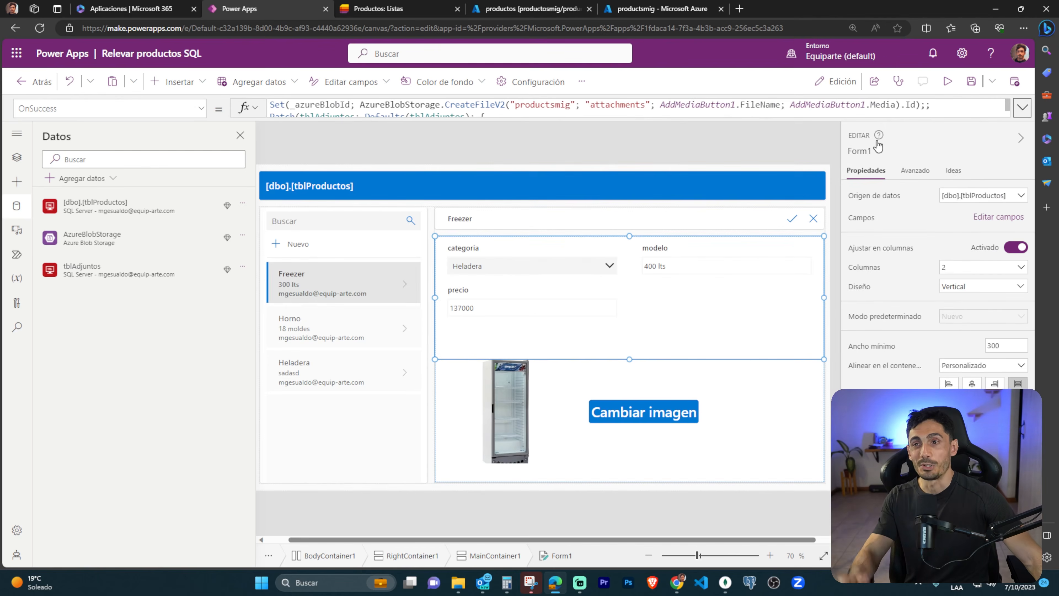
pyautogui.click(954, 88)
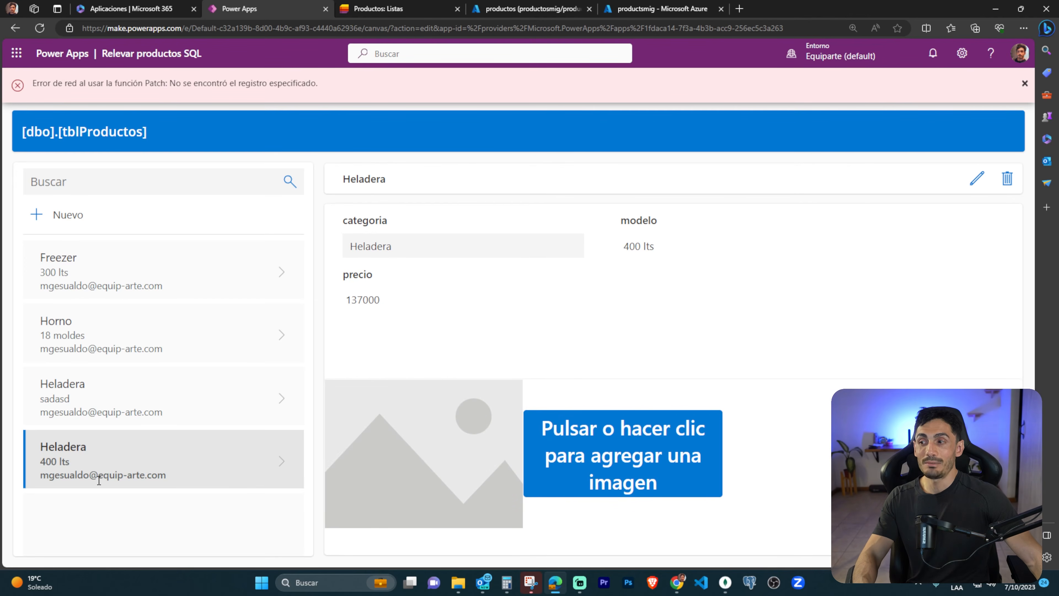
# Switch to the Azure query editor of the productos database and run only SELECT * FROM tblProductos.
pyautogui.click(517, 8)
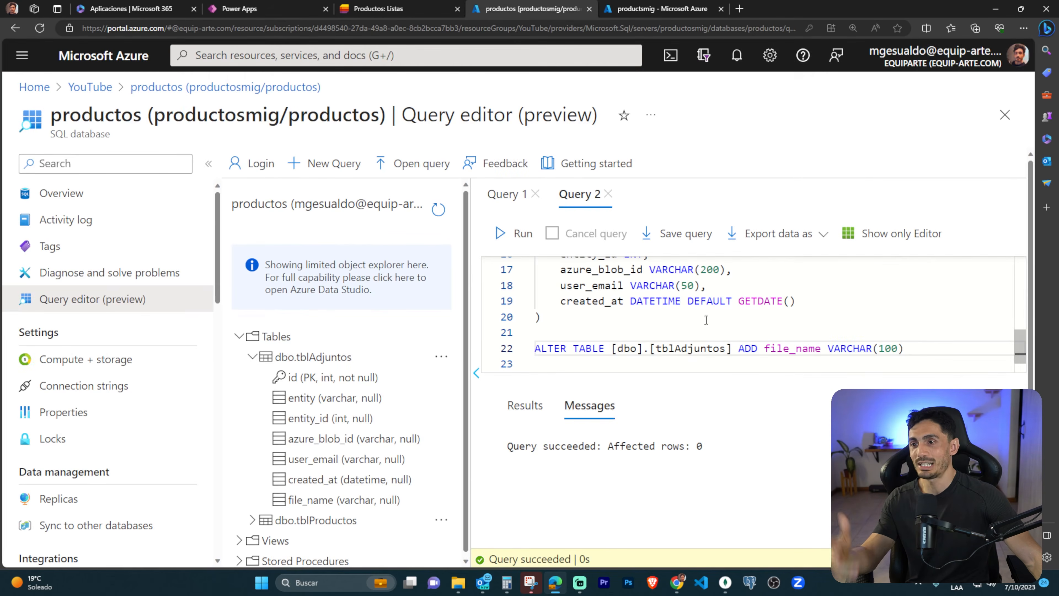
pyautogui.scroll(-1, 688, 322)
pyautogui.moveTo(700, 352); pyautogui.dragTo(530, 352)
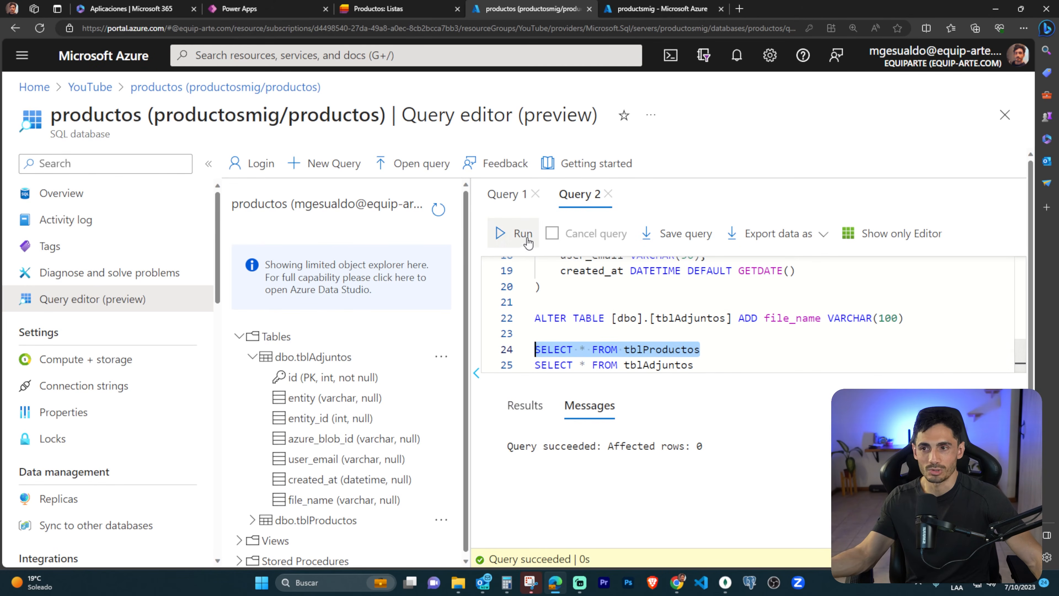
pyautogui.click(500, 234)
# Review the listed products, run only SELECT * FROM tblAdjuntos and check how many rows it affects.
pyautogui.moveTo(708, 366); pyautogui.dragTo(527, 371)
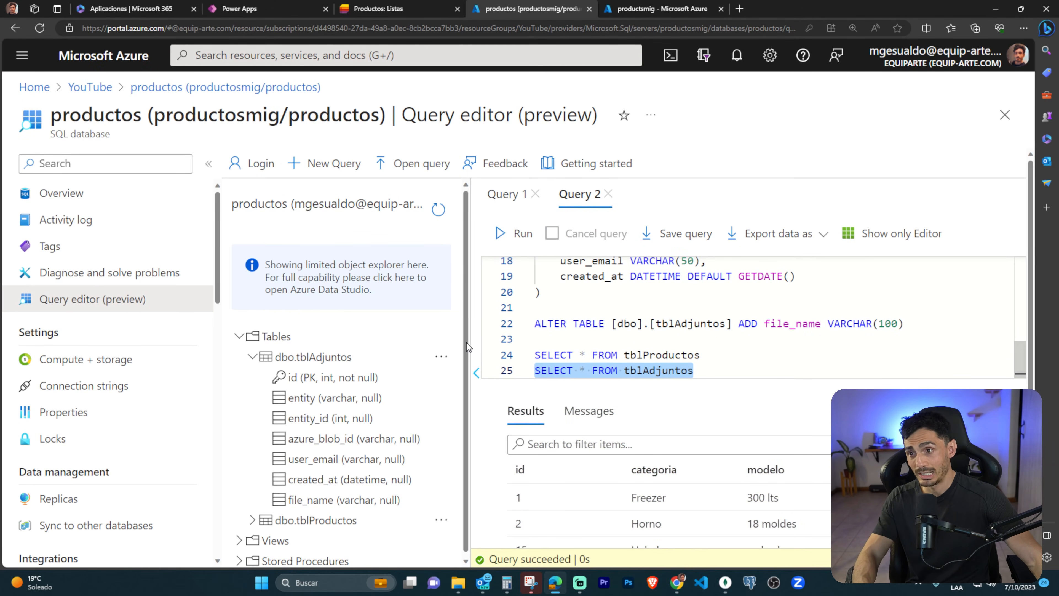
pyautogui.scroll(-2, 668, 491)
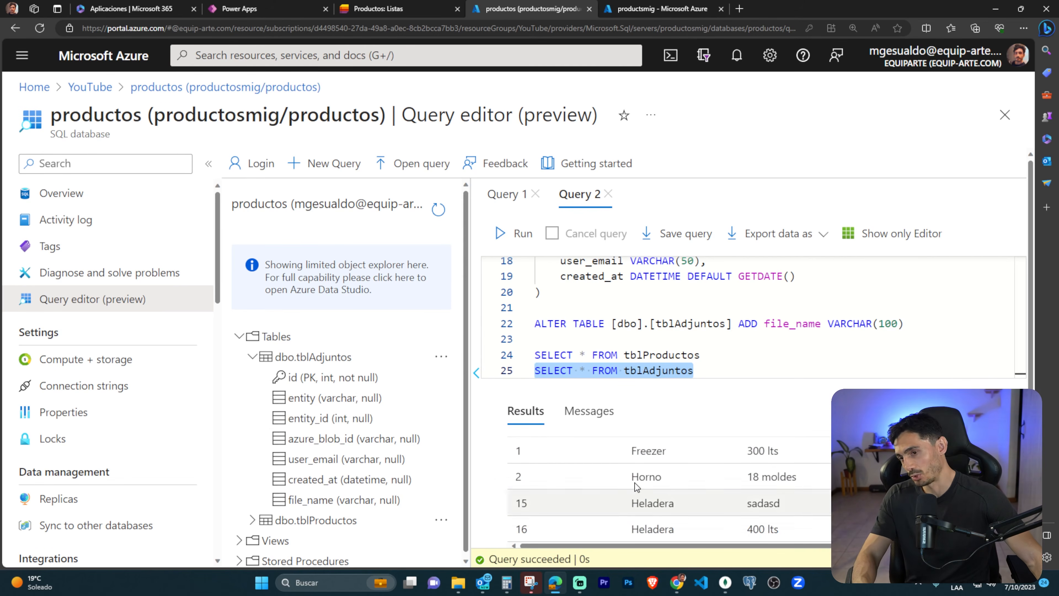
pyautogui.click(507, 233)
pyautogui.moveTo(465, 253); pyautogui.dragTo(409, 253)
pyautogui.moveTo(559, 445); pyautogui.dragTo(662, 445)
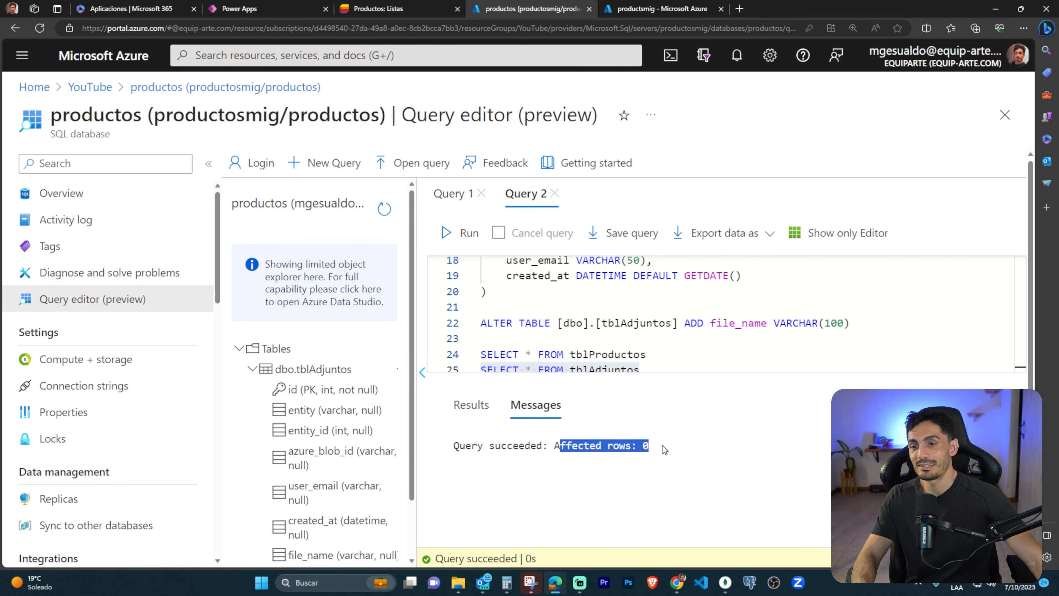
pyautogui.moveTo(686, 359); pyautogui.dragTo(686, 360)
pyautogui.click(621, 363)
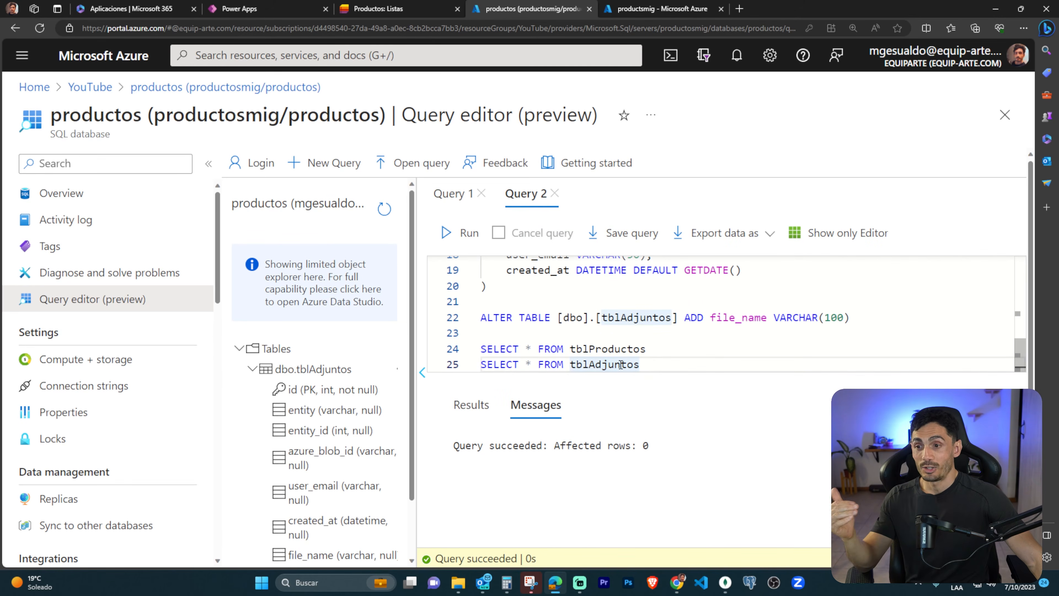
# Return to Power Apps, close the preview and read the error flagged on the Patch call in Form1's OnSuccess formula.
pyautogui.click(277, 11)
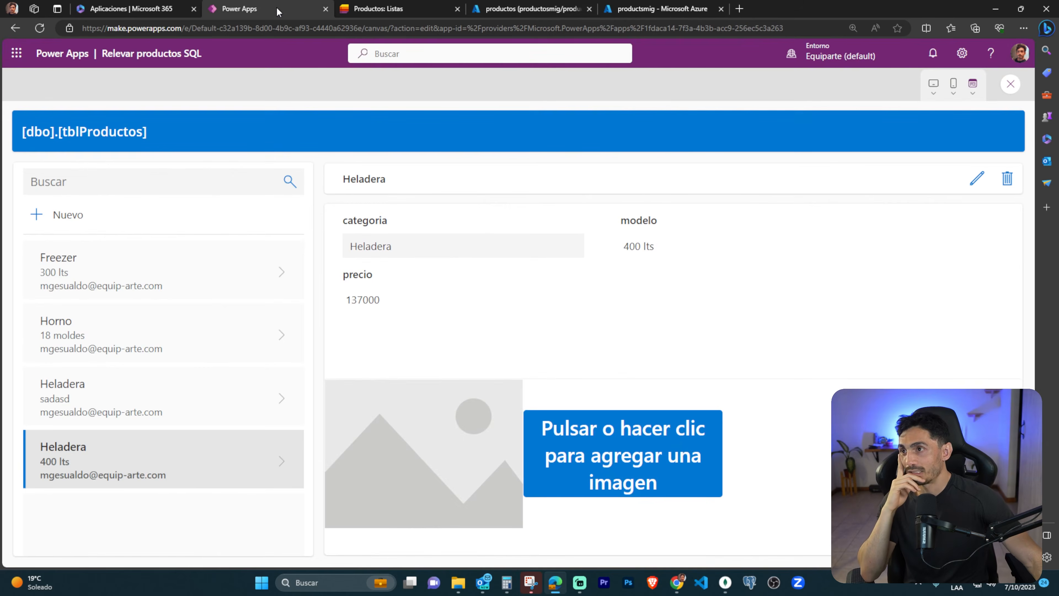
pyautogui.click(1009, 85)
pyautogui.click(628, 363)
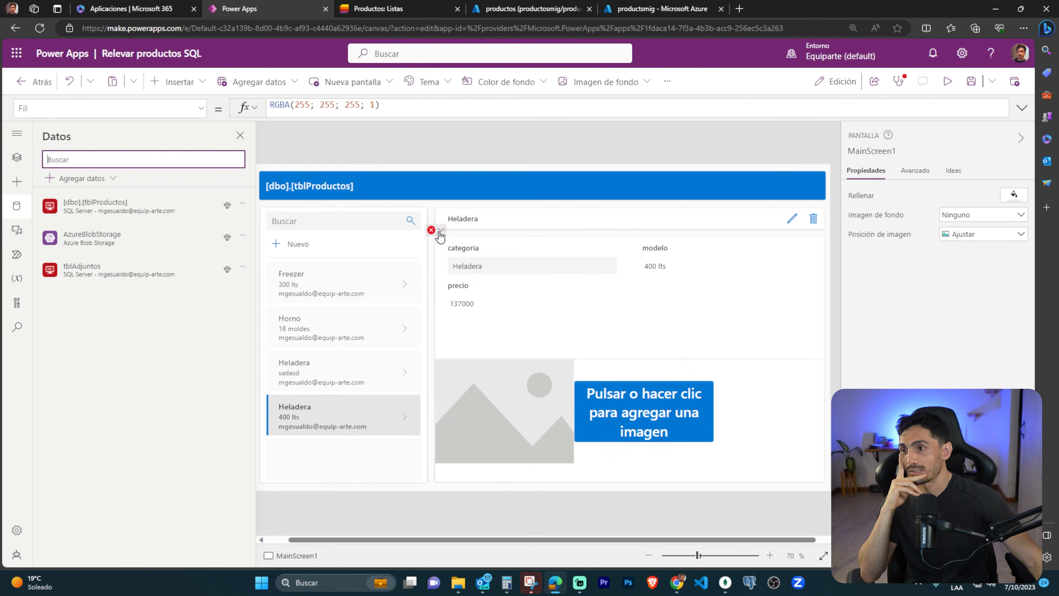
pyautogui.click(462, 250)
pyautogui.moveTo(512, 115); pyautogui.dragTo(490, 332)
pyautogui.click(513, 139)
pyautogui.moveTo(414, 120)
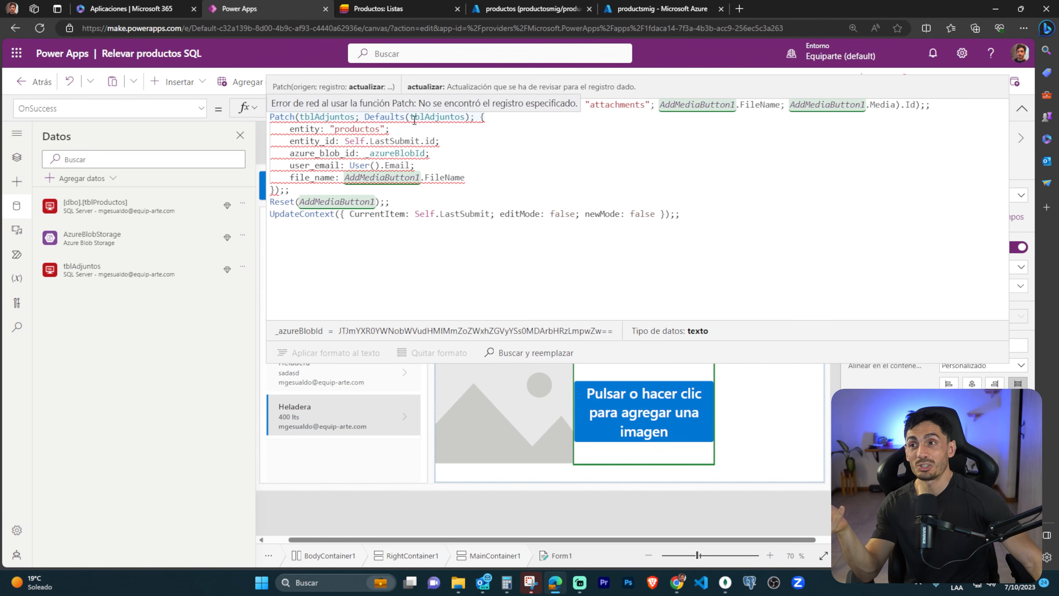
pyautogui.click(450, 126)
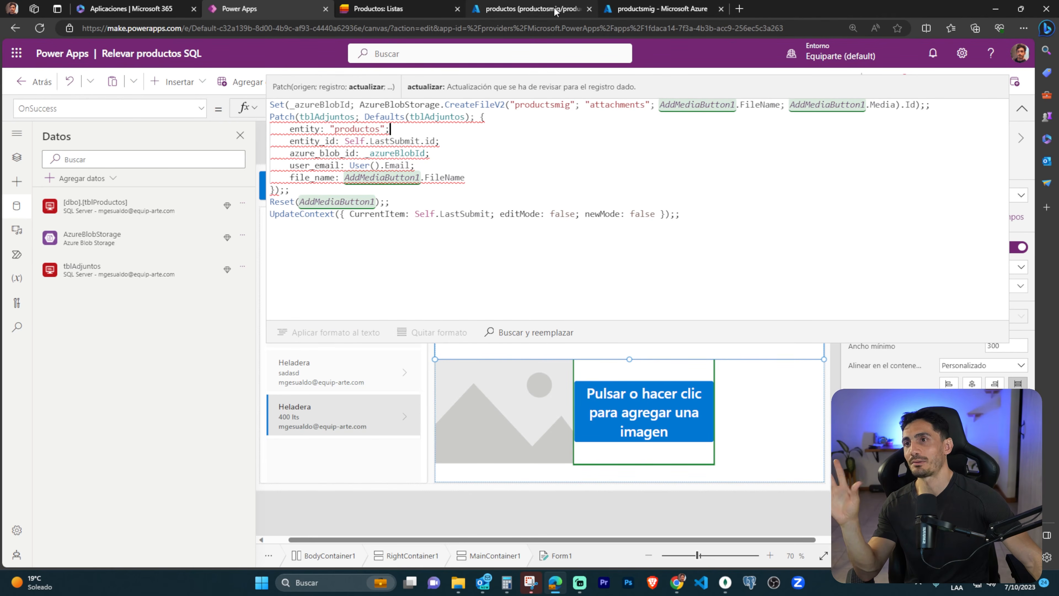
# Switch to the productsmig storage account and check the attachments container for the uploaded image and its modified time.
pyautogui.click(659, 8)
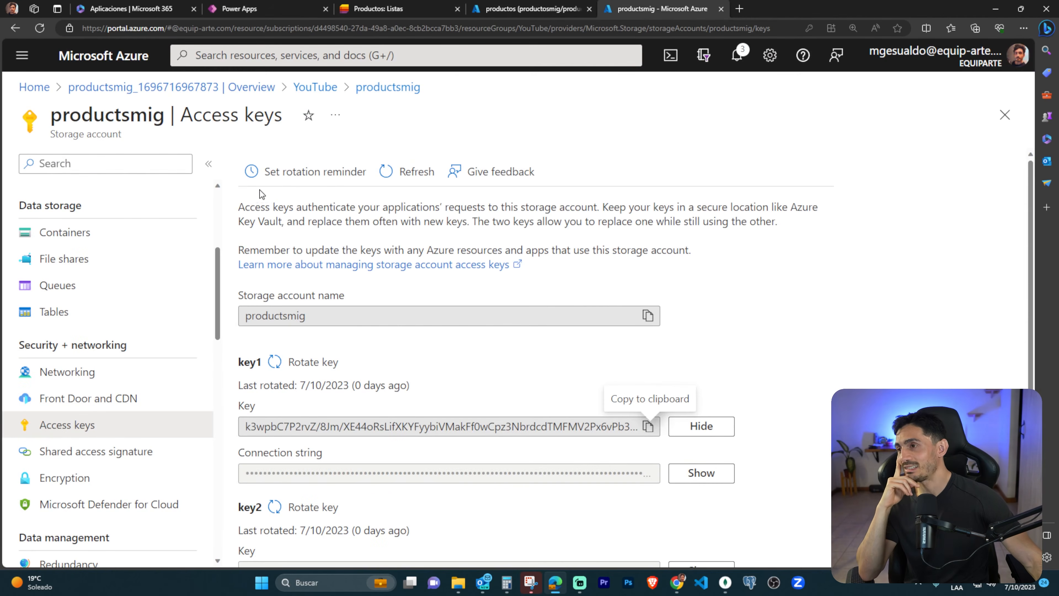
pyautogui.click(64, 232)
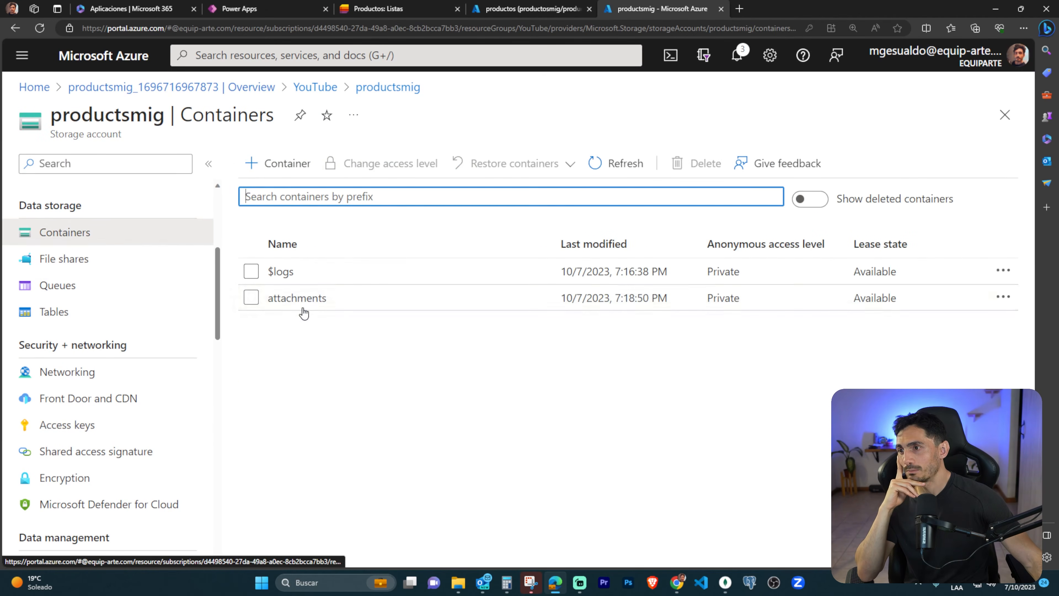
pyautogui.click(304, 298)
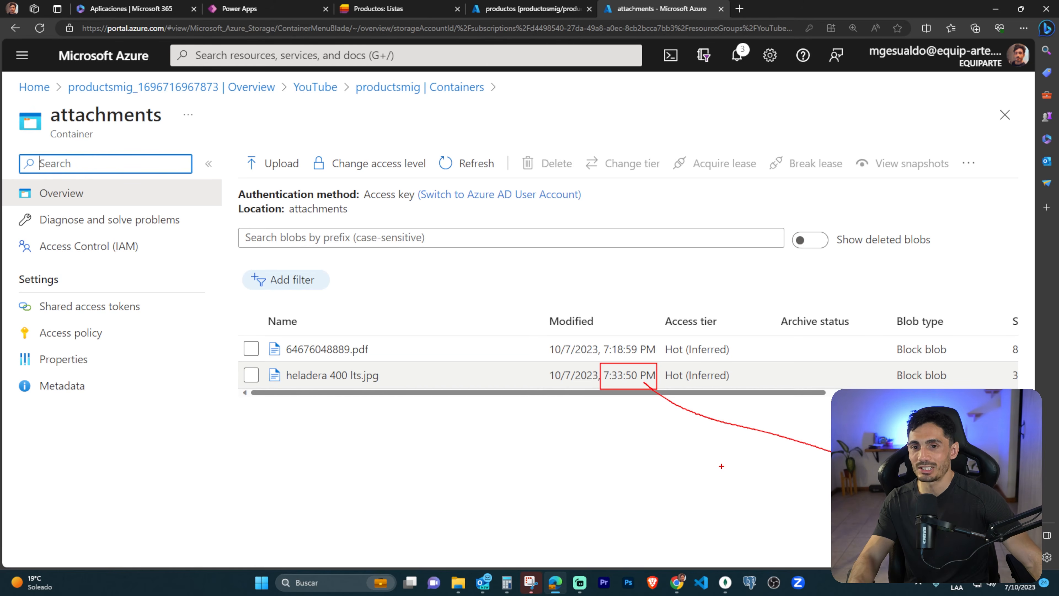
# Return to the OnSuccess formula in Power Apps and examine the value of _azureBlobId and the Patch fields.
pyautogui.click(249, 11)
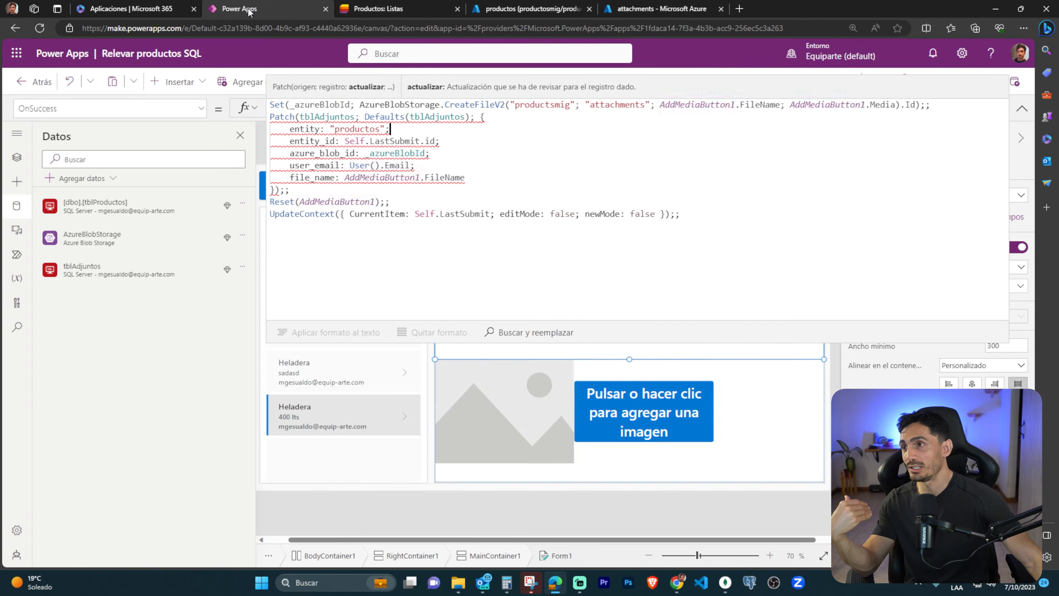
pyautogui.click(340, 104)
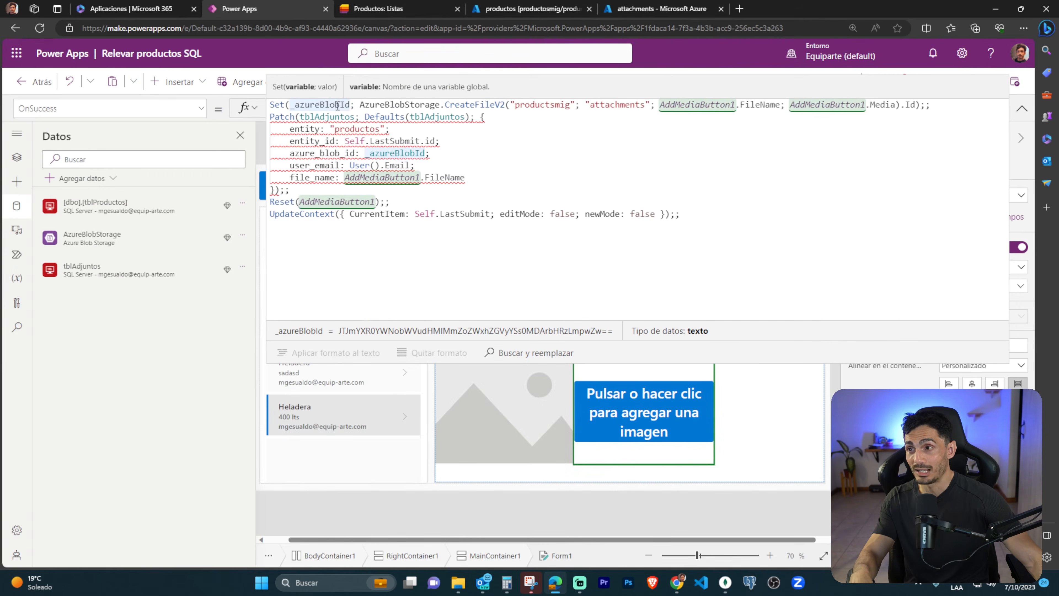
pyautogui.moveTo(337, 328); pyautogui.dragTo(612, 337)
pyautogui.press('Escape')
pyautogui.moveTo(489, 171)
pyautogui.mouseDown()
pyautogui.moveTo(453, 177)
pyautogui.moveTo(280, 129)
pyautogui.mouseUp()
pyautogui.click(513, 171)
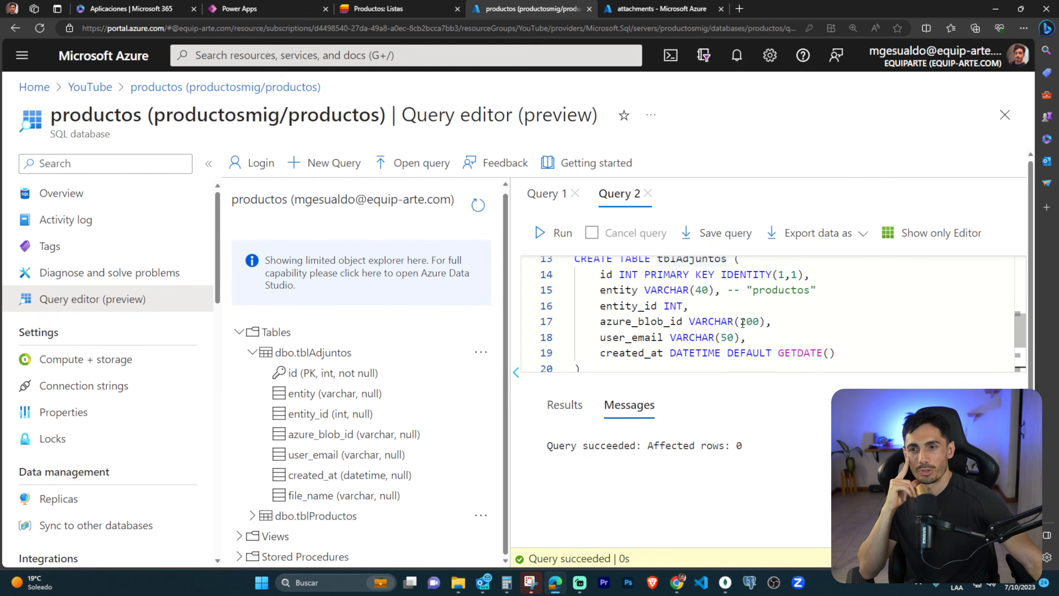
# Check the VARCHAR lengths of azure_blob_id and file_name in the statements of the productos query editor.
pyautogui.moveTo(742, 323); pyautogui.dragTo(760, 324)
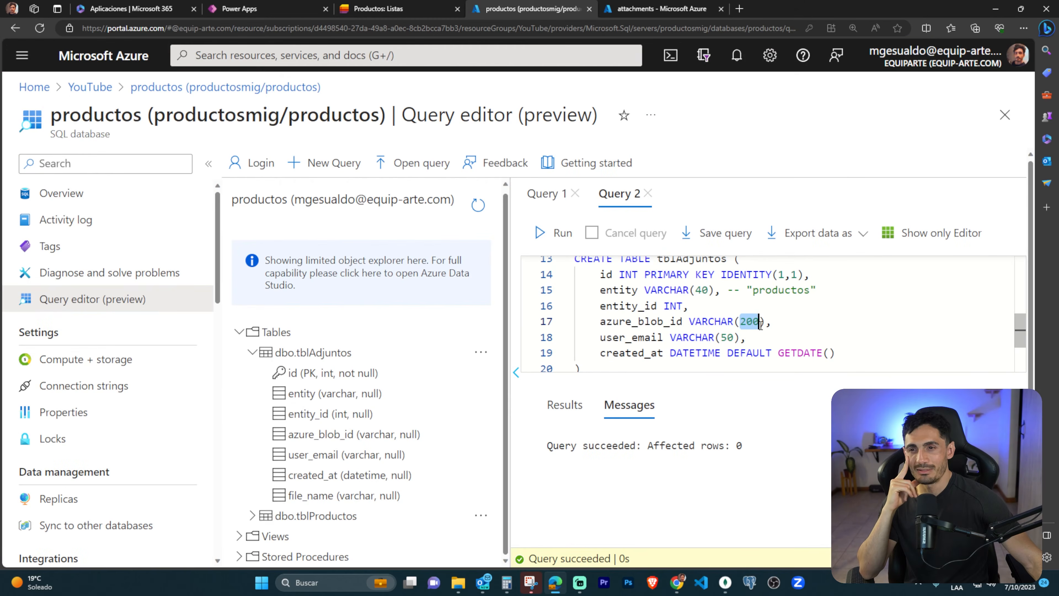
pyautogui.scroll(-2, 761, 324)
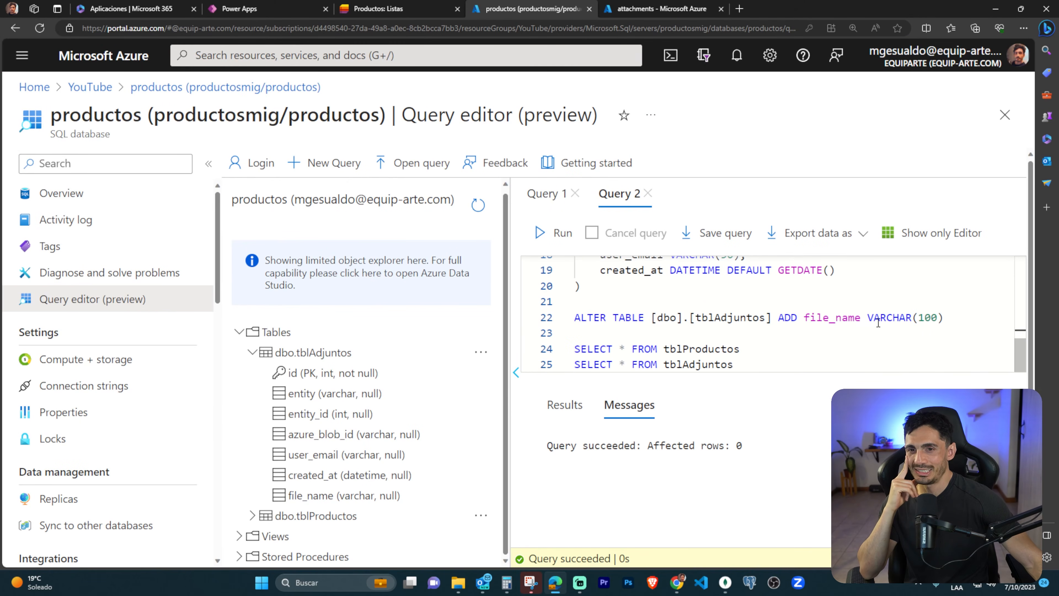
pyautogui.moveTo(922, 318); pyautogui.dragTo(938, 318)
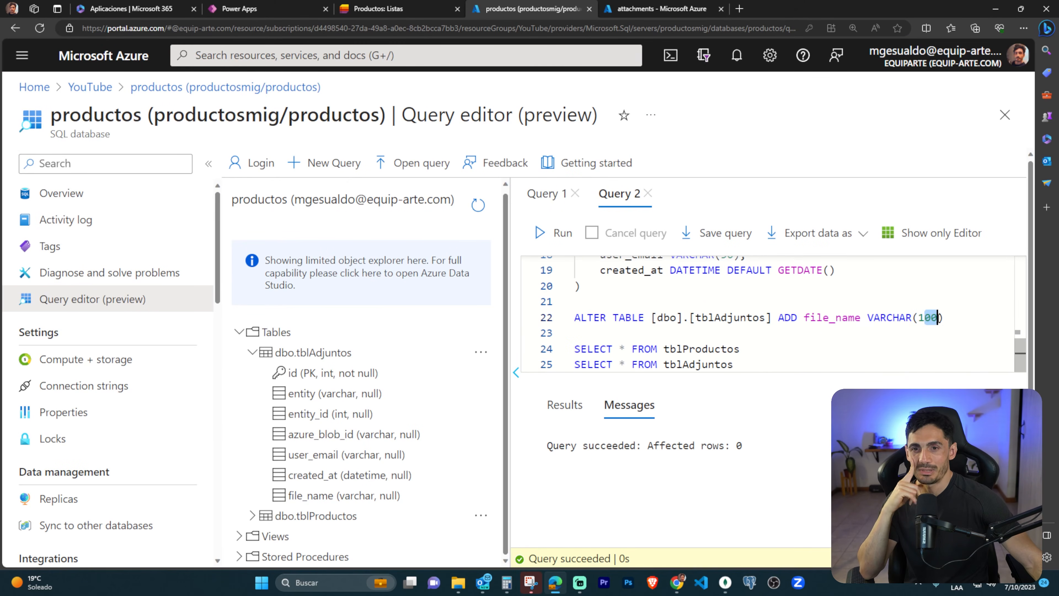
# Return to Power Apps, save the Relevar productos SQL app and exit its editing session.
pyautogui.scroll(2, 880, 305)
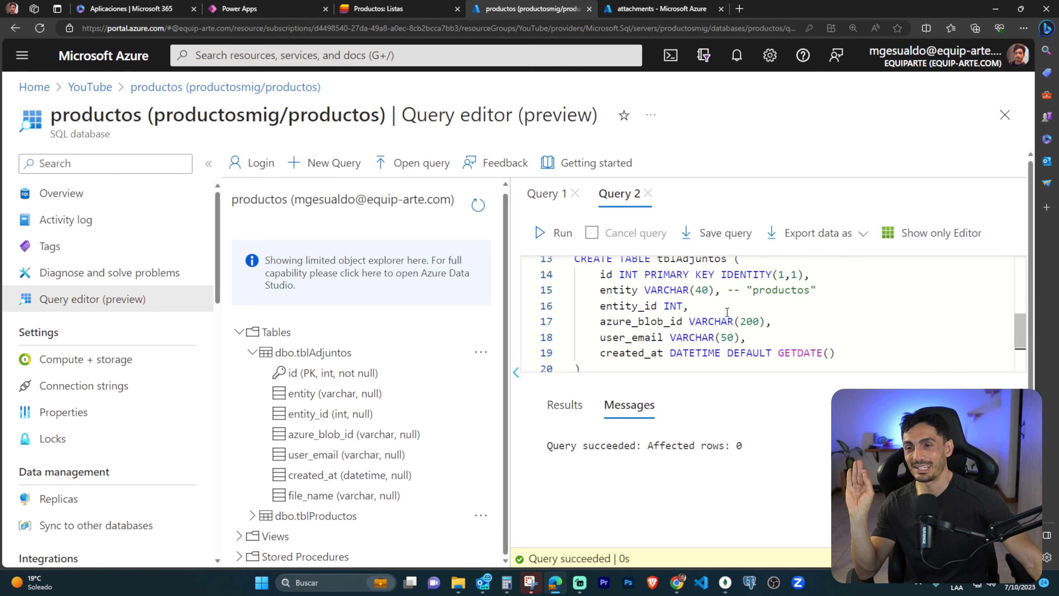
pyautogui.click(274, 14)
pyautogui.click(1021, 109)
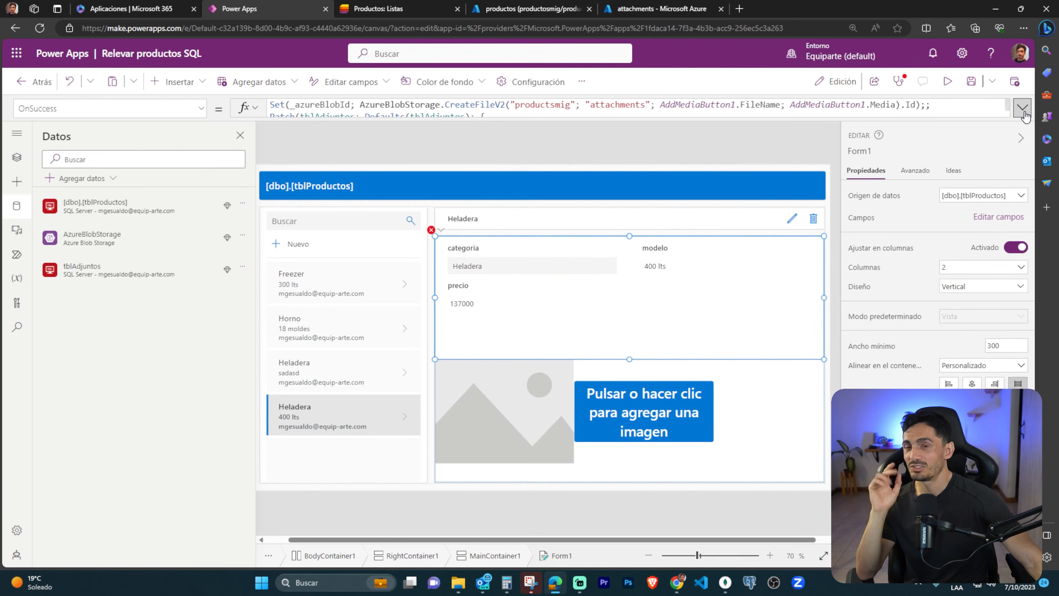
pyautogui.click(971, 81)
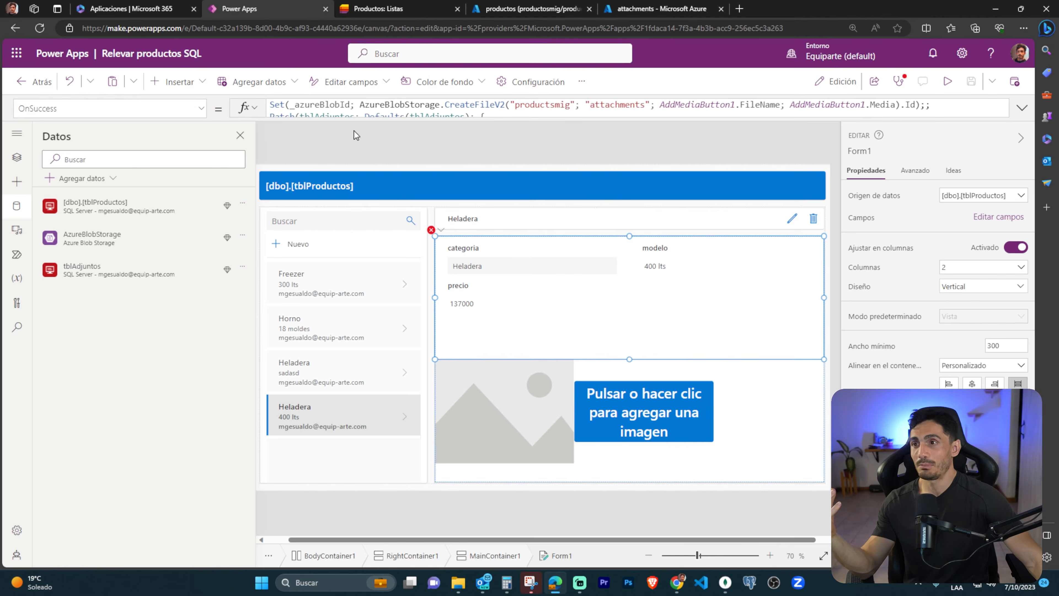
pyautogui.click(29, 81)
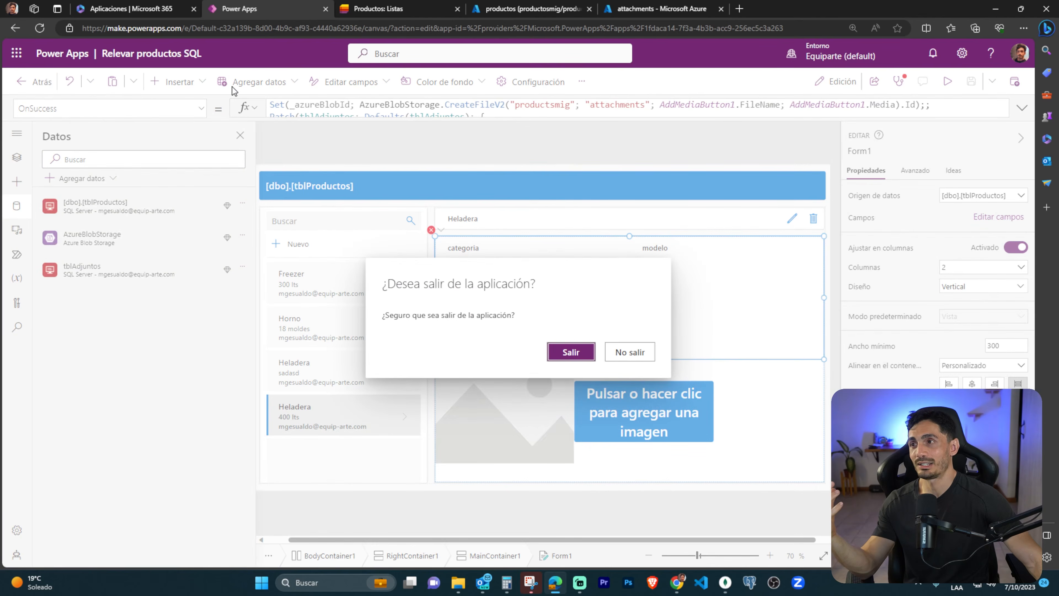
pyautogui.click(573, 353)
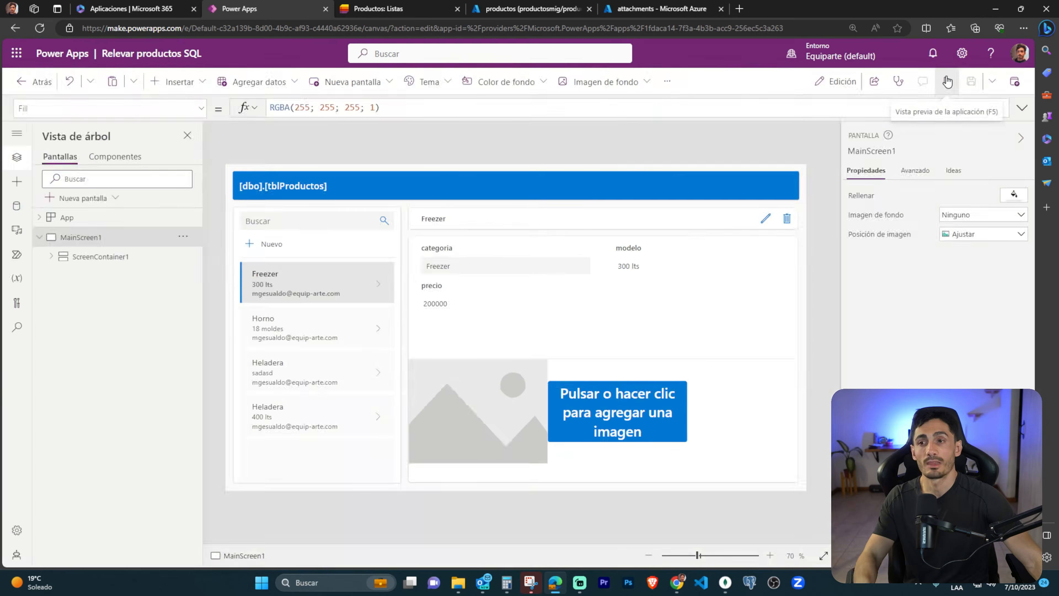
# Preview the reopened app and fill in a new product with categoria Horno, modelo 18 moldes and precio 180000.
pyautogui.click(940, 78)
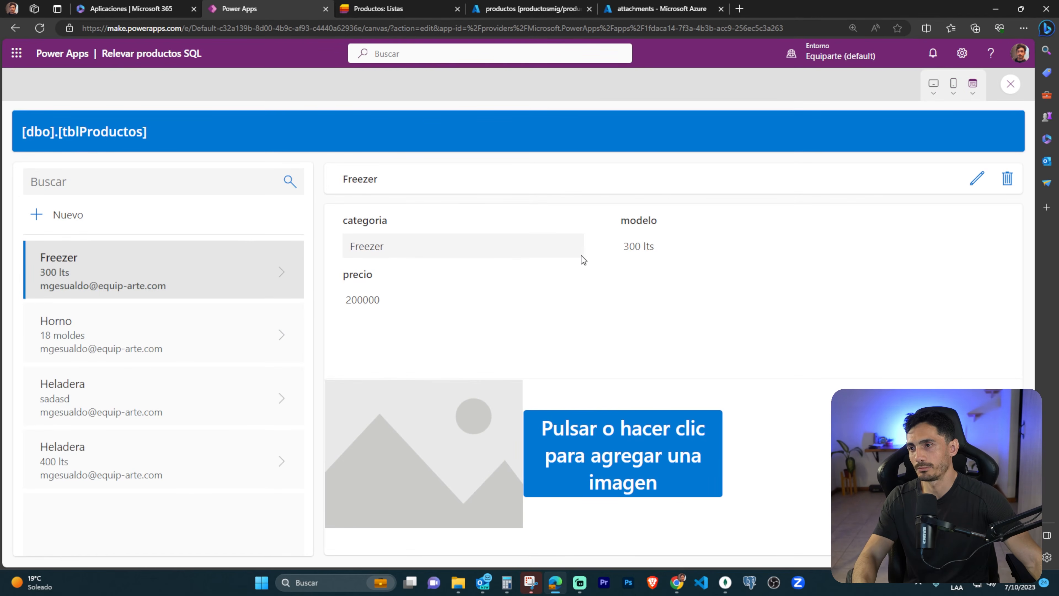
pyautogui.click(36, 216)
pyautogui.click(511, 245)
pyautogui.click(437, 284)
pyautogui.click(656, 245)
pyautogui.write('18 moldes')
pyautogui.press('Tab')
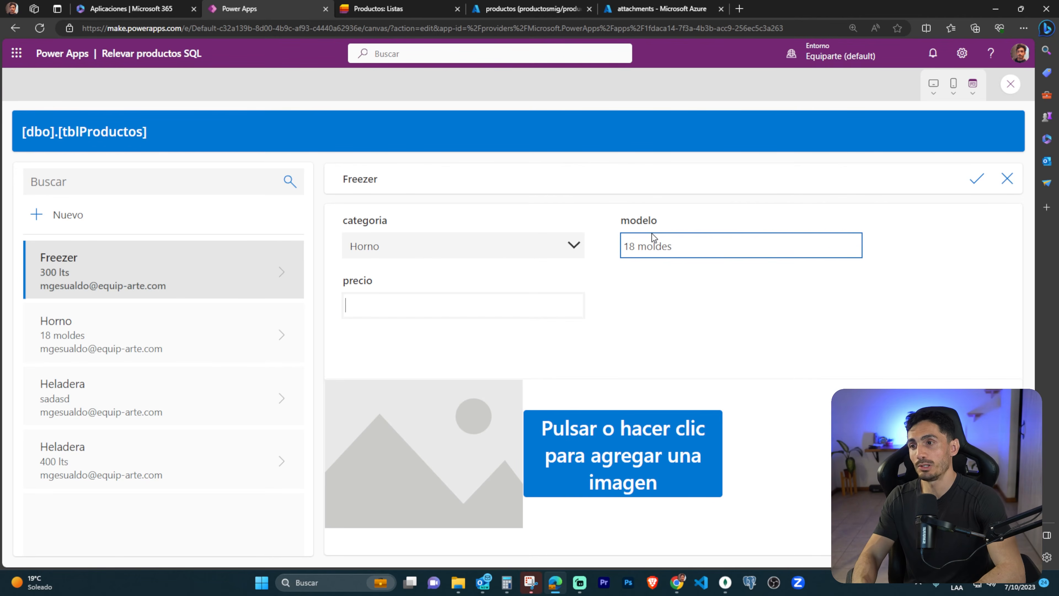
pyautogui.write('180000')
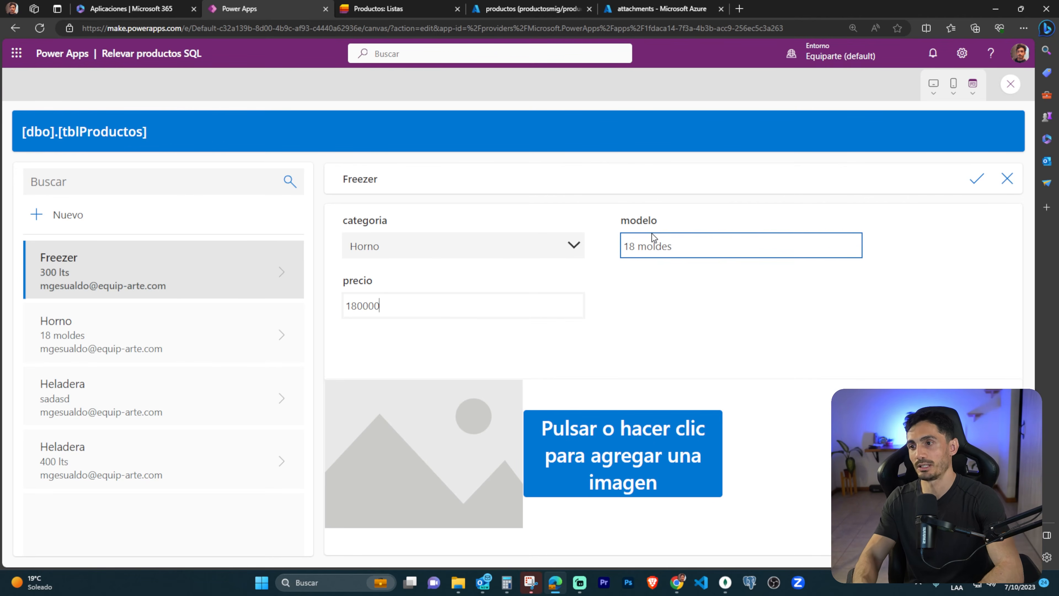
# Add the oven picture as the new product's image and save the record.
pyautogui.click(623, 454)
pyautogui.doubleClick(250, 99)
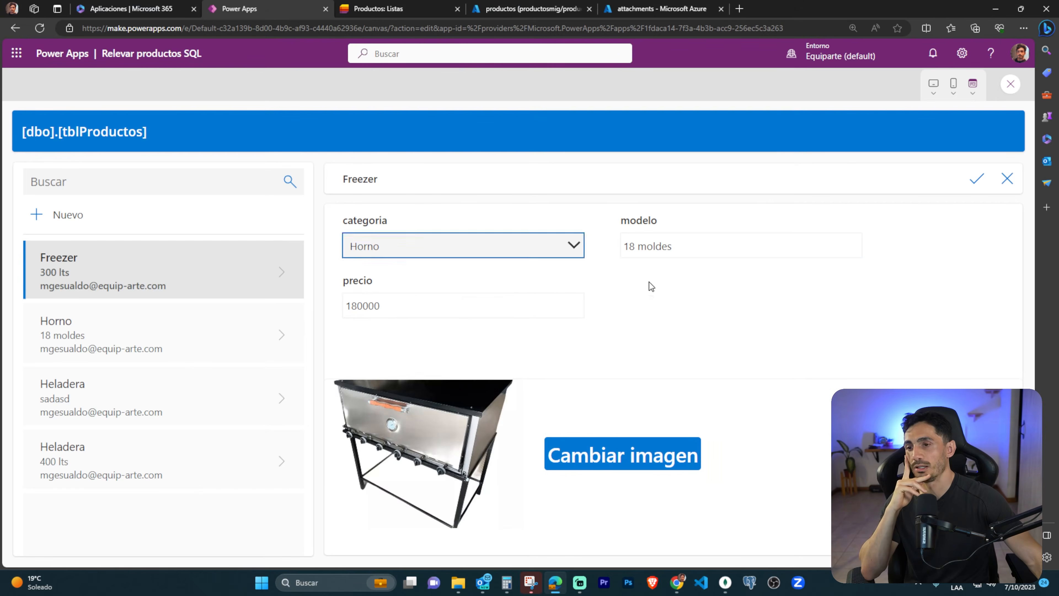
pyautogui.click(977, 184)
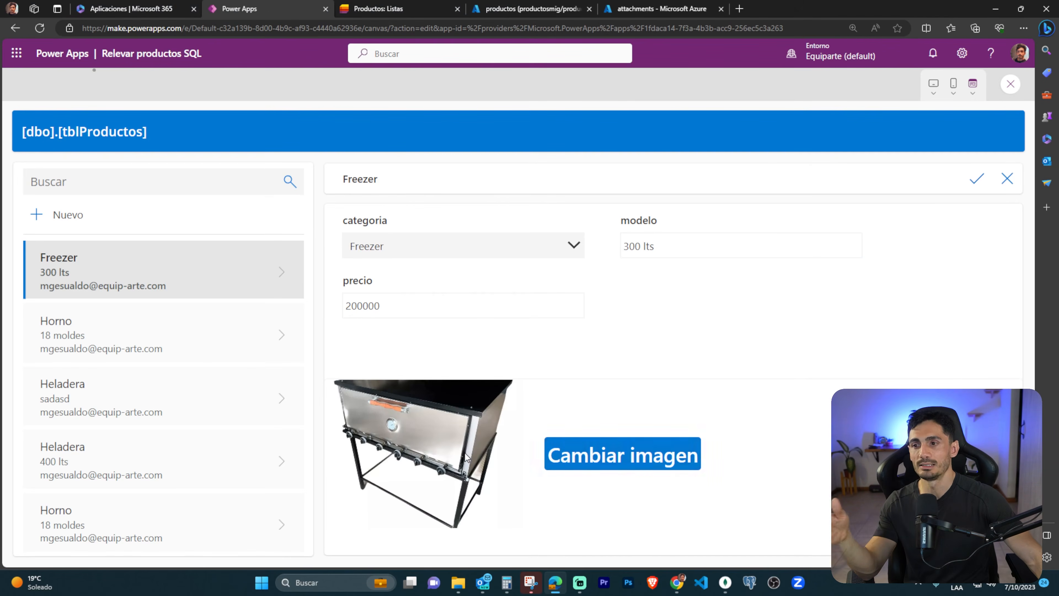
# Close the app preview, select Form1 and switch to the attachments container in Azure to check for the uploaded image.
pyautogui.click(1010, 84)
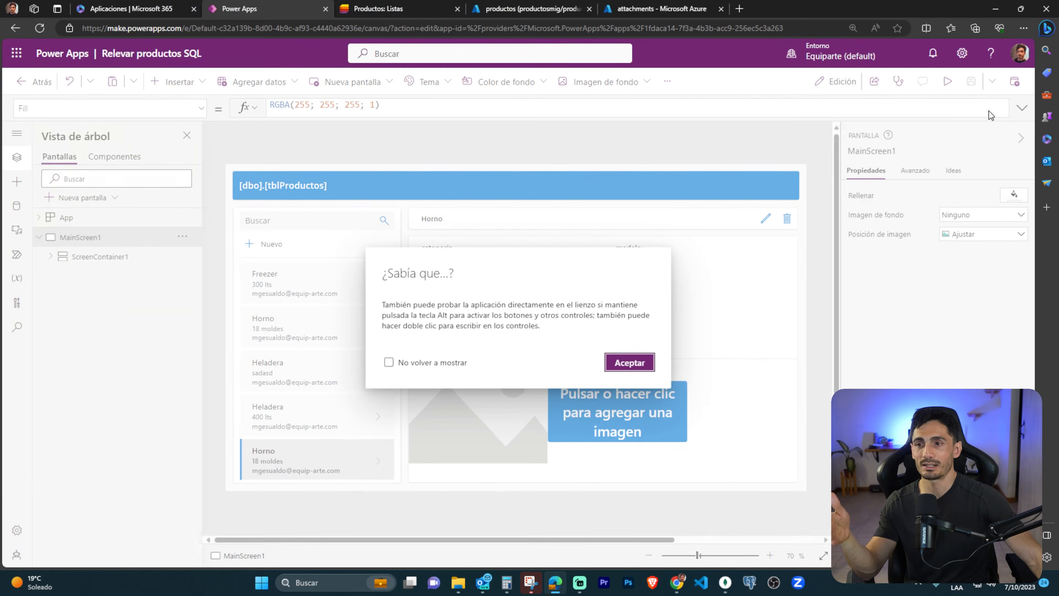
pyautogui.click(630, 362)
pyautogui.click(573, 322)
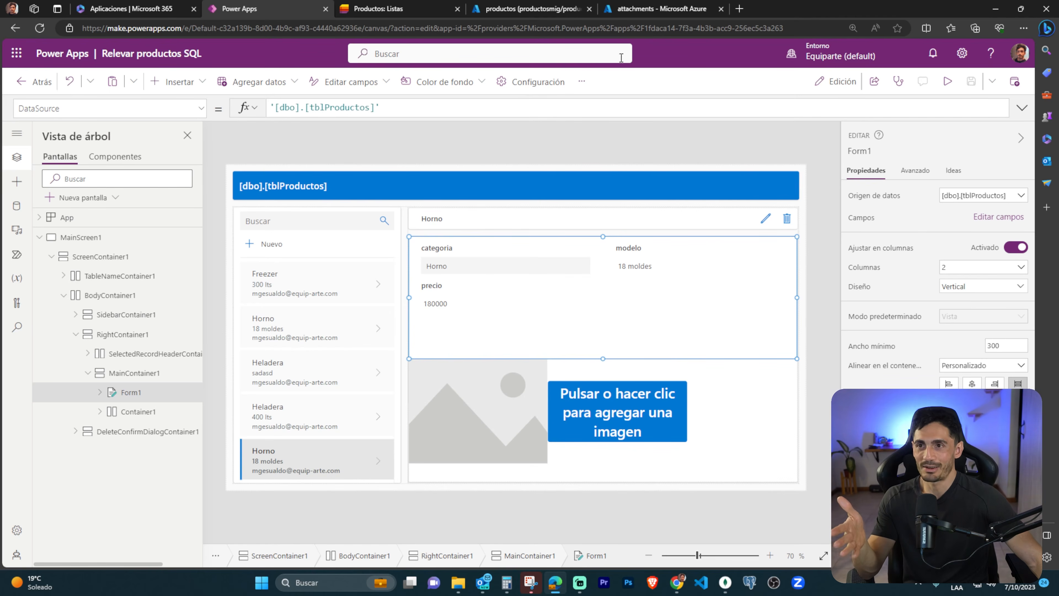
pyautogui.click(647, 12)
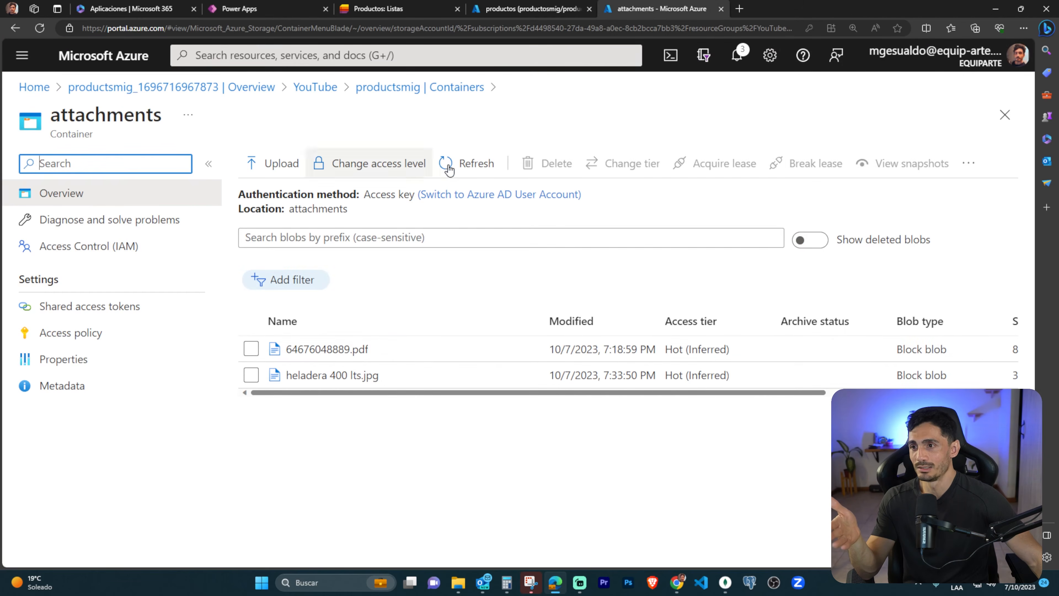
# Run only SELECT * FROM tblAdjuntos in the productos query editor to check for the new attachment record.
pyautogui.click(529, 9)
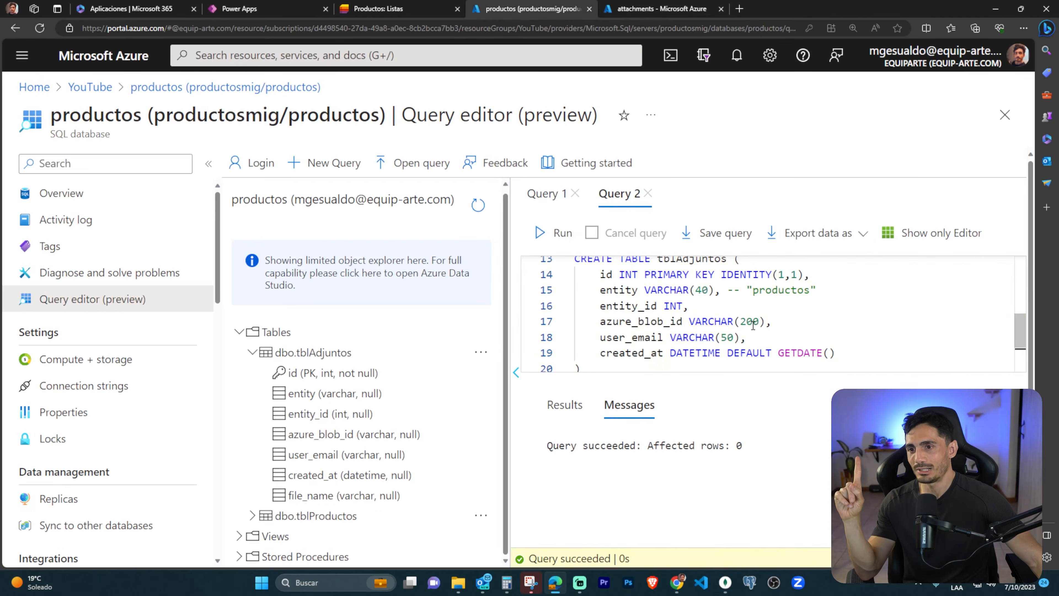
pyautogui.scroll(-2, 748, 325)
pyautogui.moveTo(740, 363); pyautogui.dragTo(577, 371)
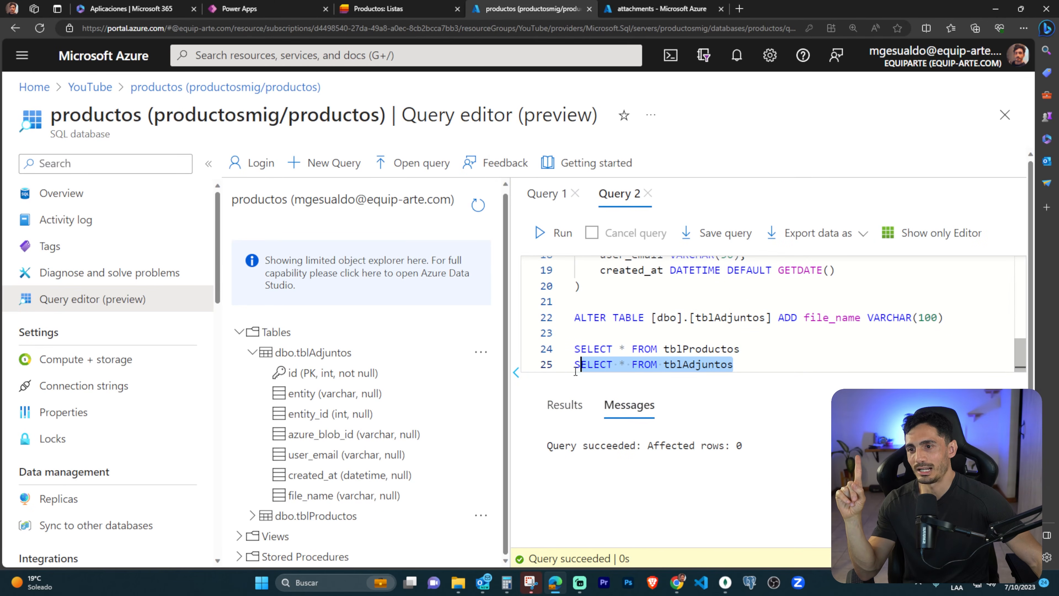
pyautogui.click(546, 232)
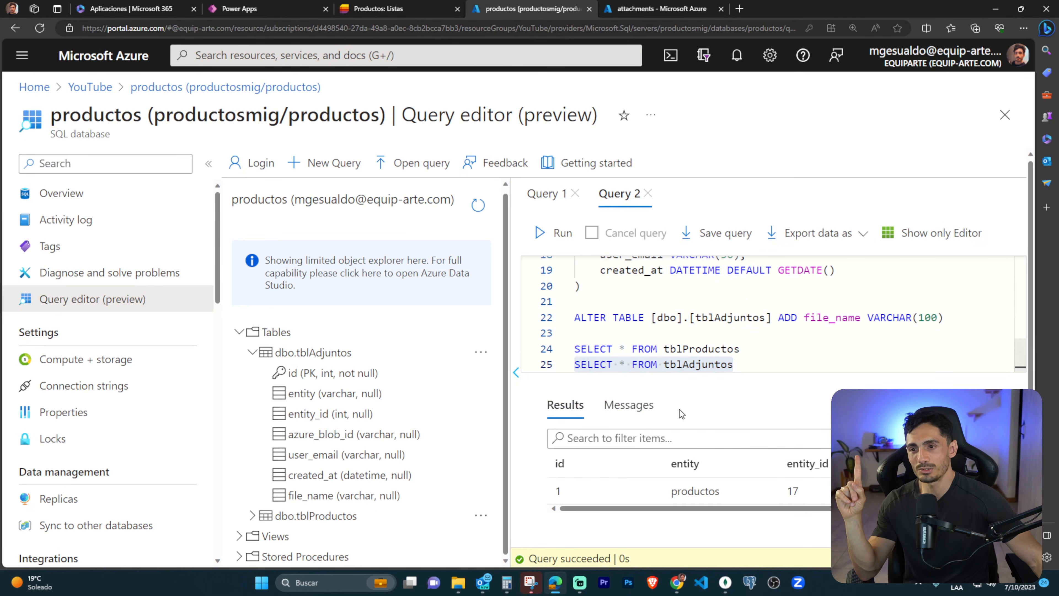
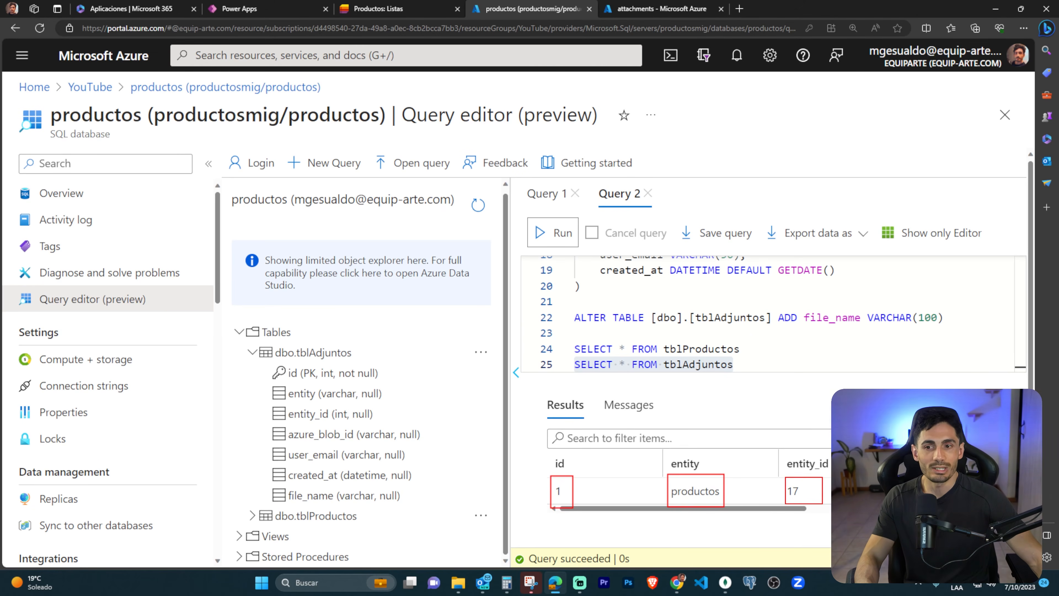
# Run only SELECT * FROM tblProductos and compare the product ids with the attachment's entity_id.
pyautogui.moveTo(574, 349); pyautogui.dragTo(739, 348)
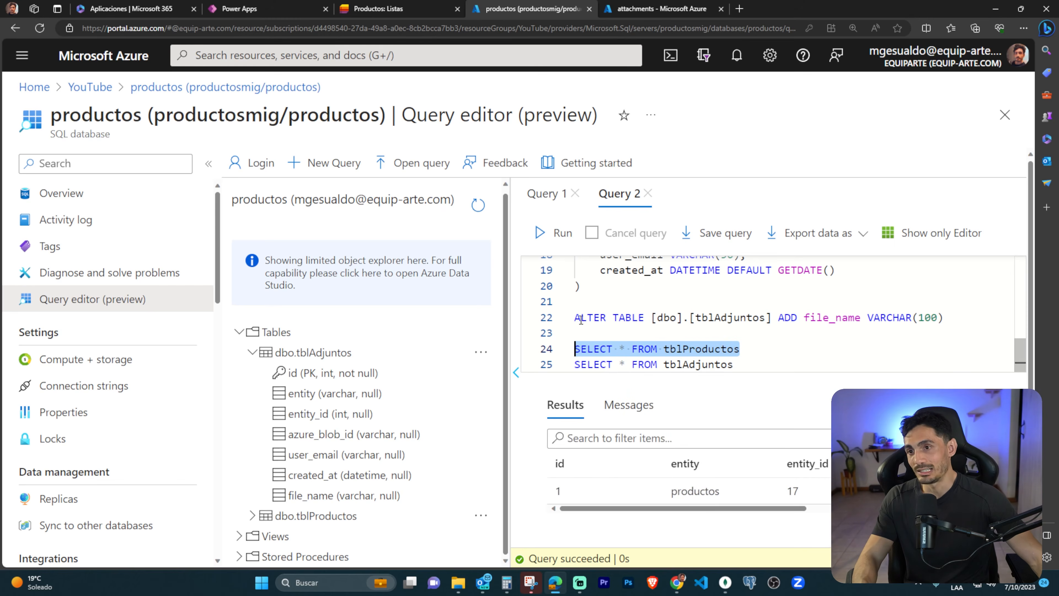
pyautogui.click(565, 242)
pyautogui.scroll(-3, 710, 484)
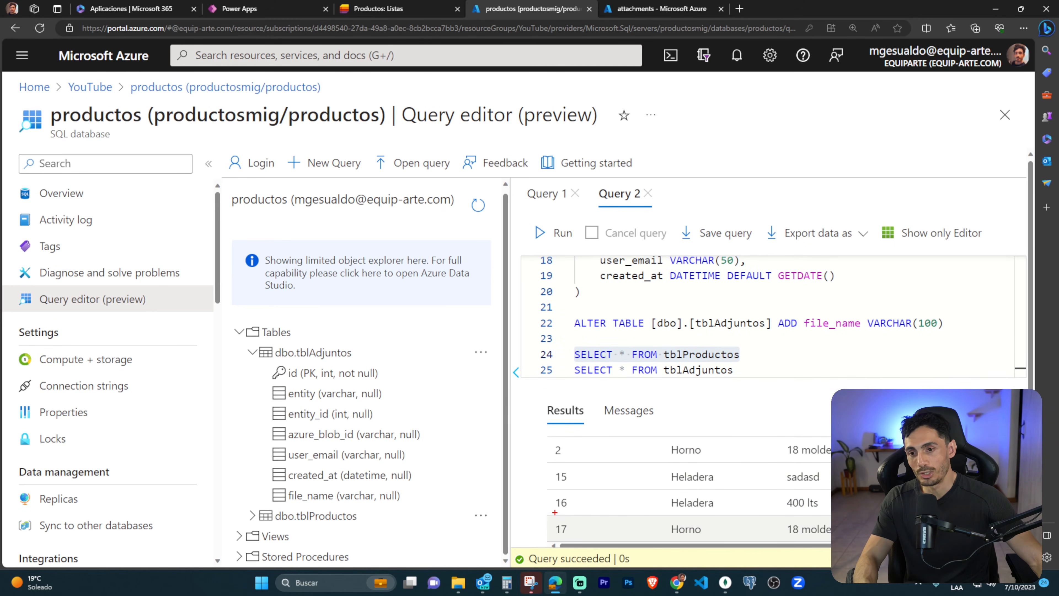
pyautogui.moveTo(659, 517); pyautogui.dragTo(831, 540)
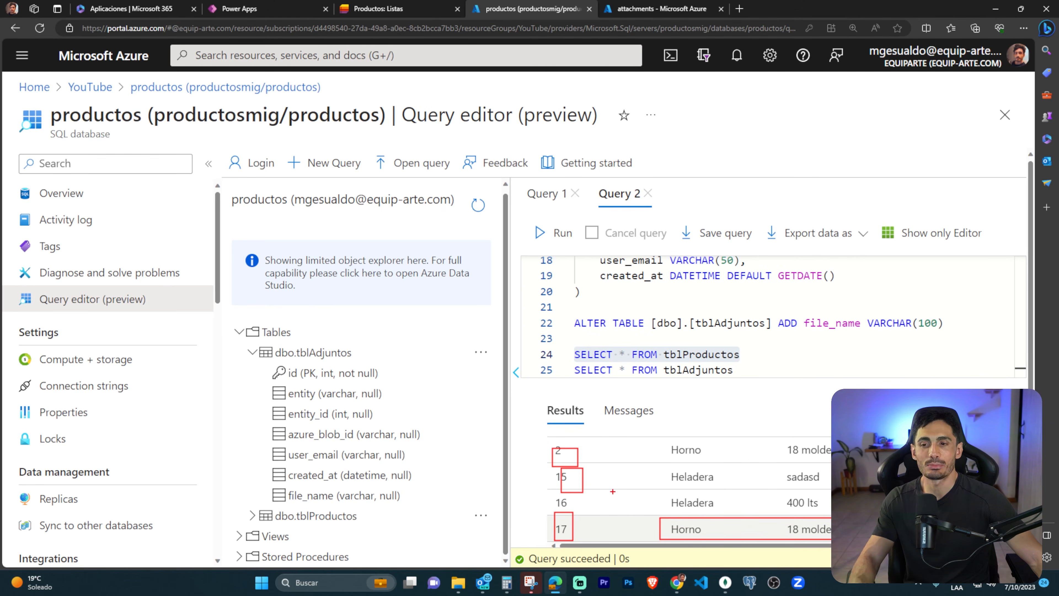
pyautogui.press('Escape')
pyautogui.scroll(3, 625, 492)
pyautogui.scroll(-3, 624, 504)
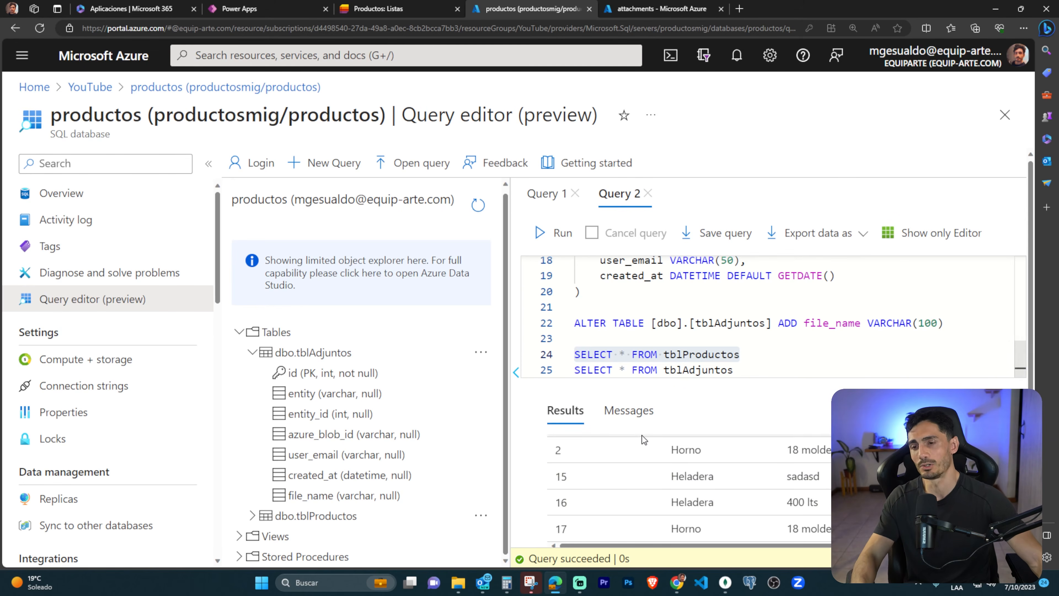
# Switch to the Power Apps editor and insert a horizontal gallery into Container1.
pyautogui.hotkey('ctrl', 'Tab')
pyautogui.click(262, 6)
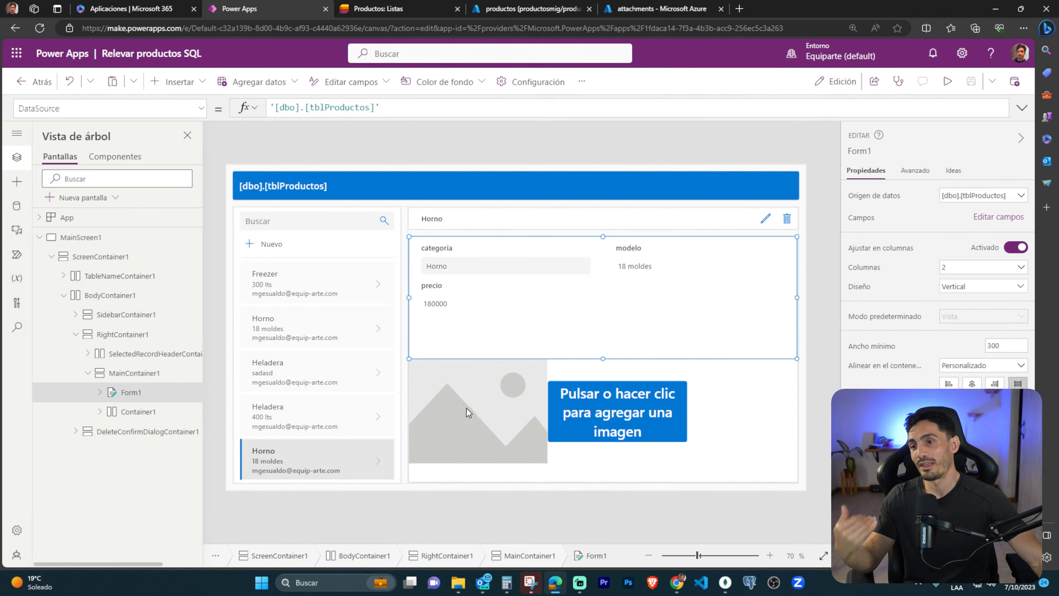
pyautogui.click(620, 408)
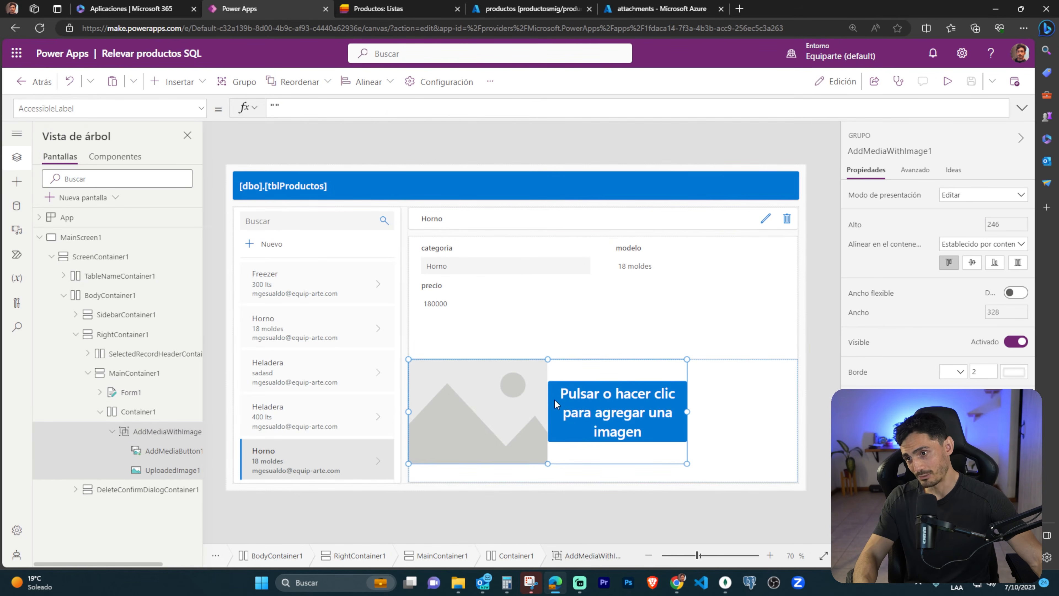
pyautogui.click(125, 411)
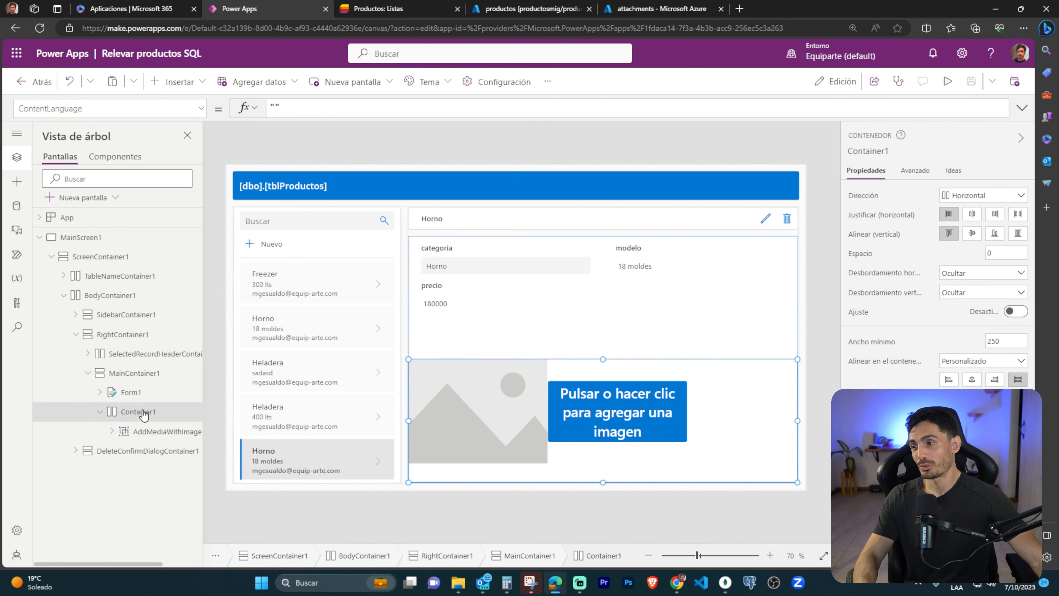
pyautogui.click(208, 84)
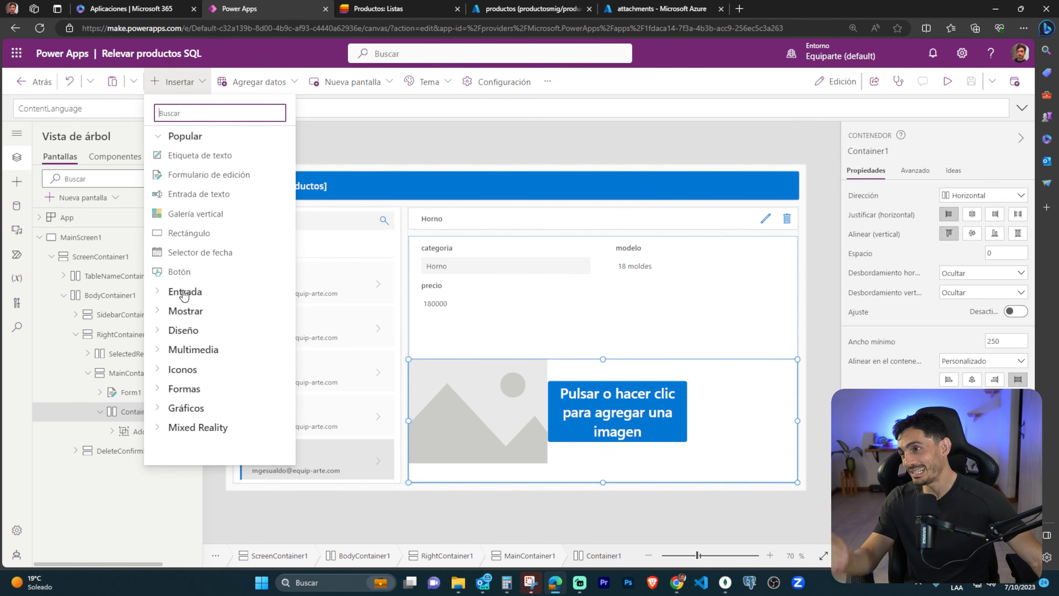
pyautogui.click(181, 332)
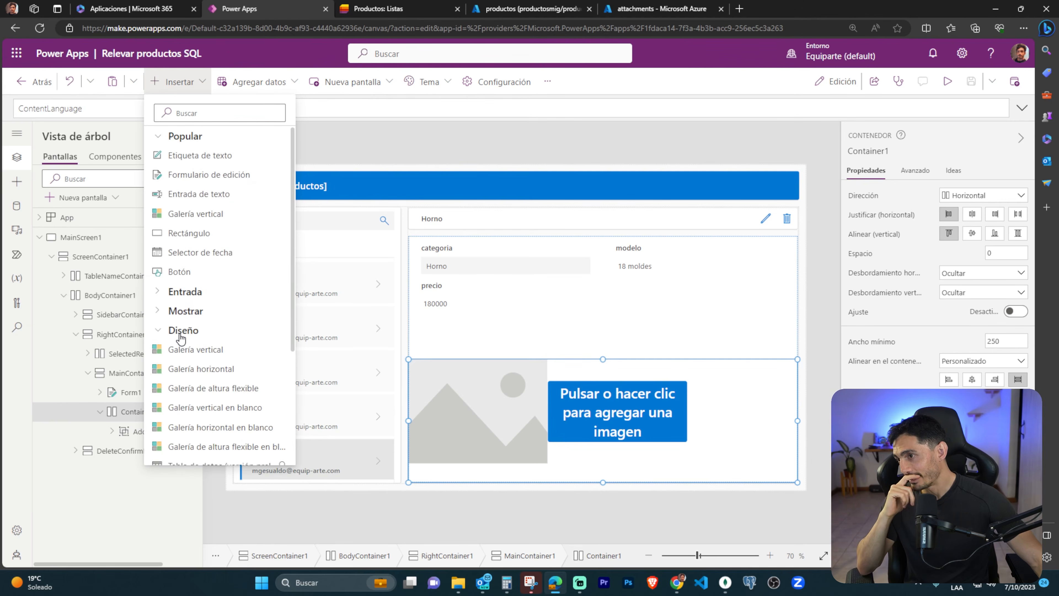
pyautogui.click(203, 369)
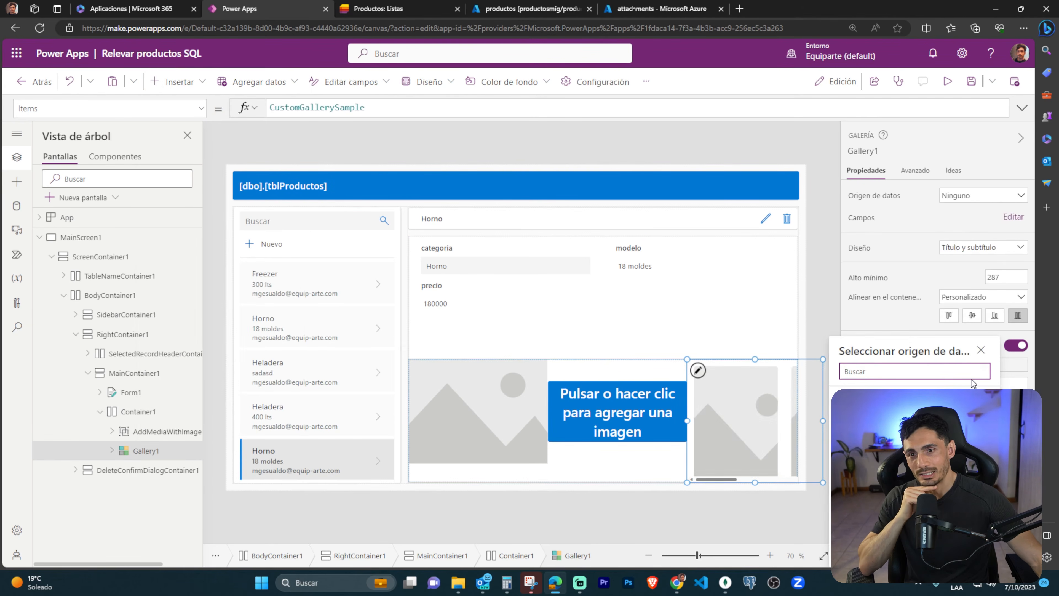
# Try the Título y subtítulo en superposición layout on the gallery and return to Título y subtítulo.
pyautogui.click(1011, 247)
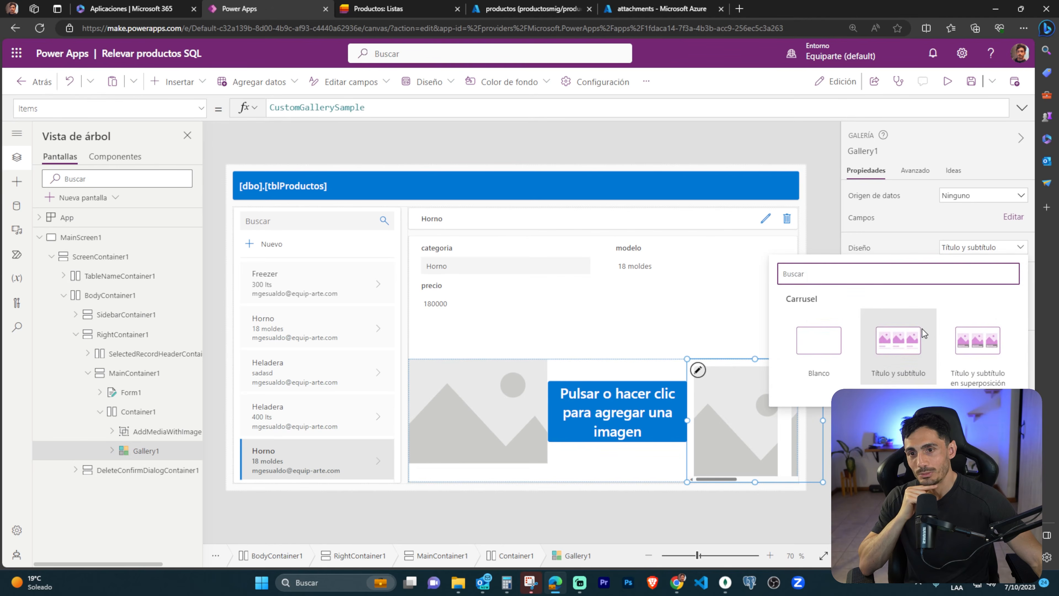
pyautogui.click(986, 346)
pyautogui.click(994, 257)
pyautogui.click(915, 346)
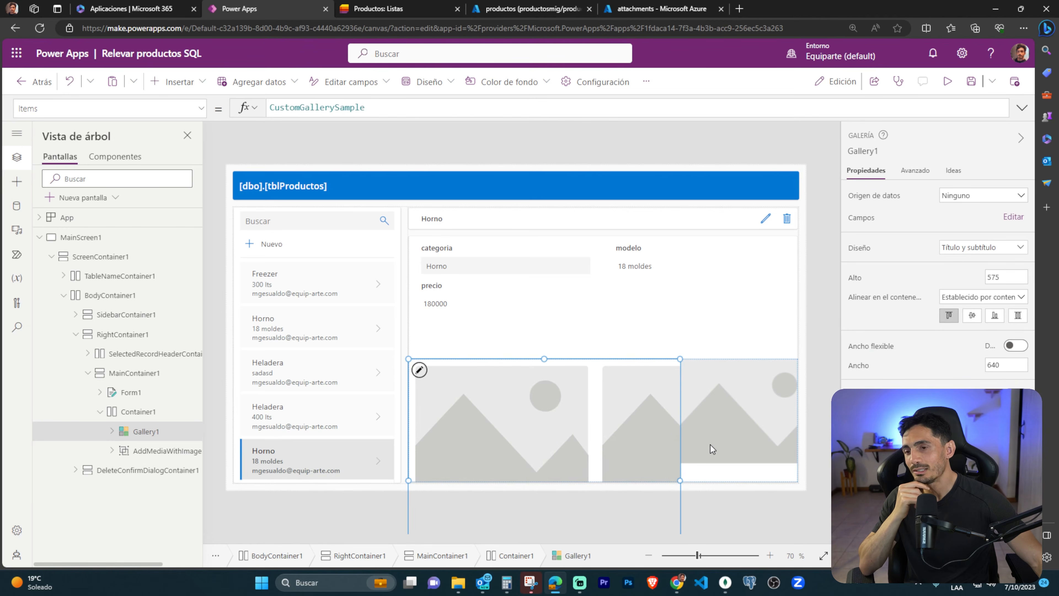
# Set the gallery's height to 280 and turn on its flexible width.
pyautogui.moveTo(1005, 279); pyautogui.dragTo(959, 280)
pyautogui.write('300')
pyautogui.press('BackSpace')
pyautogui.press('BackSpace')
pyautogui.press('BackSpace')
pyautogui.write('28')
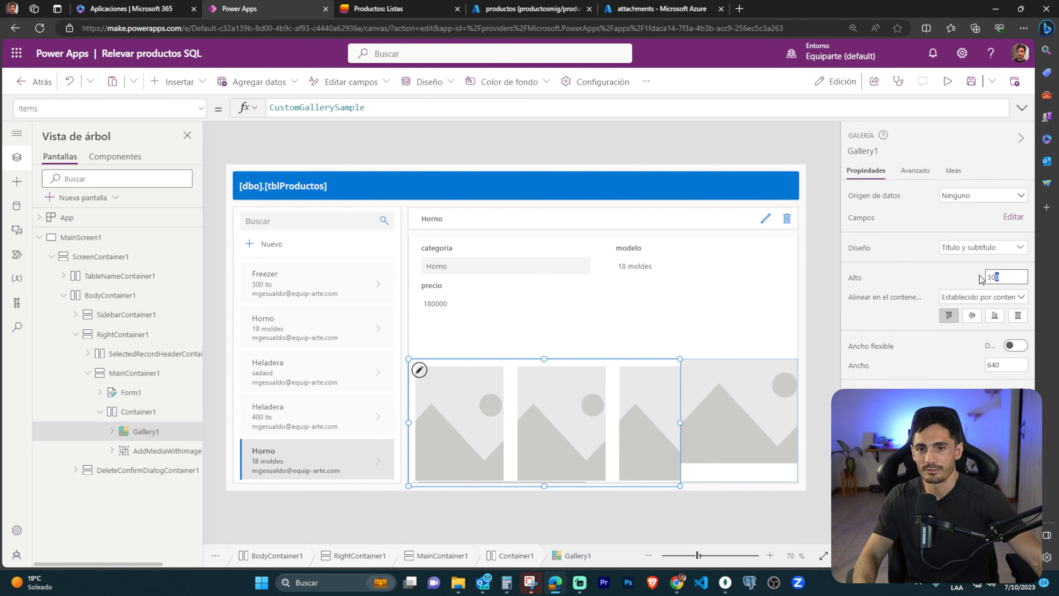
pyautogui.write('0')
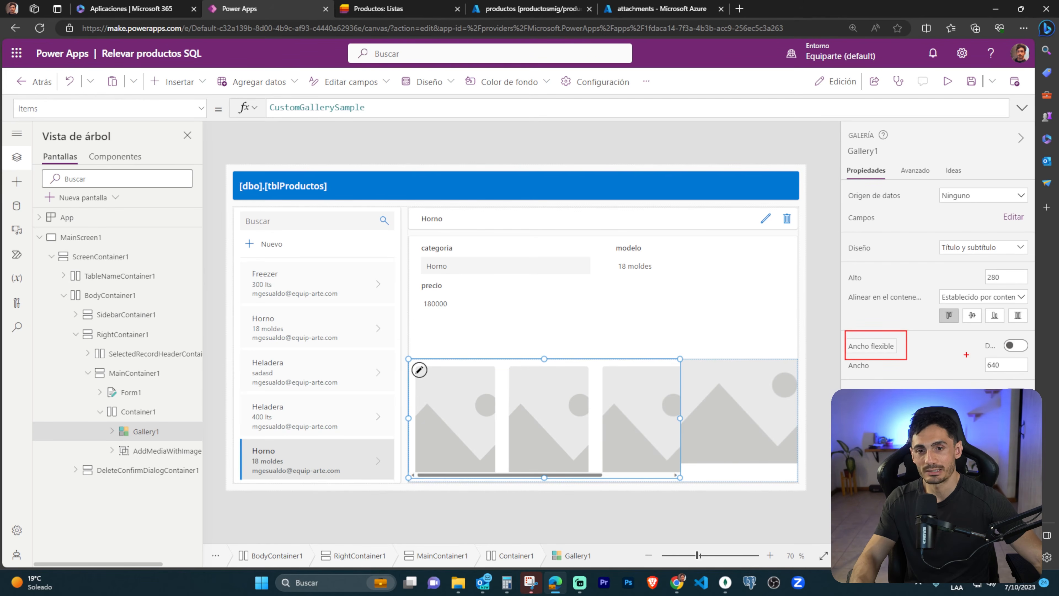
pyautogui.click(1014, 345)
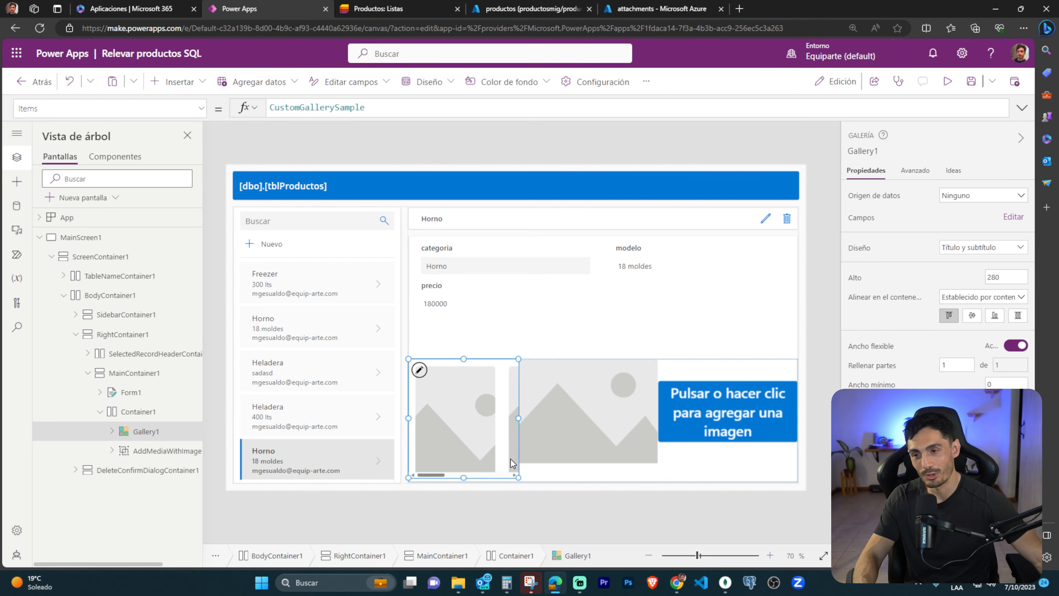
# Turn on flexible width for UploadedImage1 inside the add-image group.
pyautogui.click(585, 410)
pyautogui.click(585, 410)
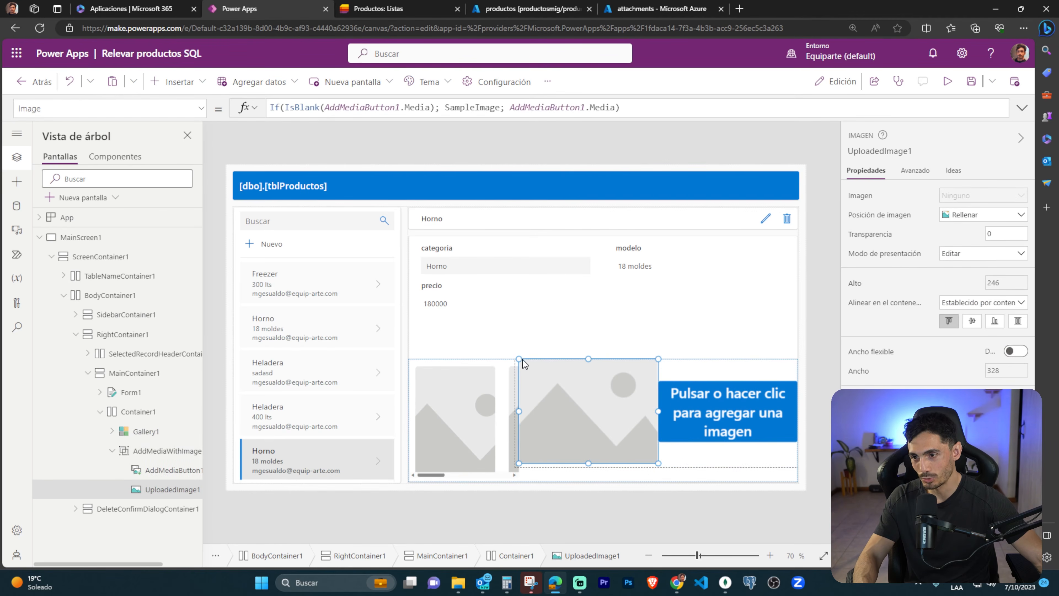
pyautogui.click(1014, 352)
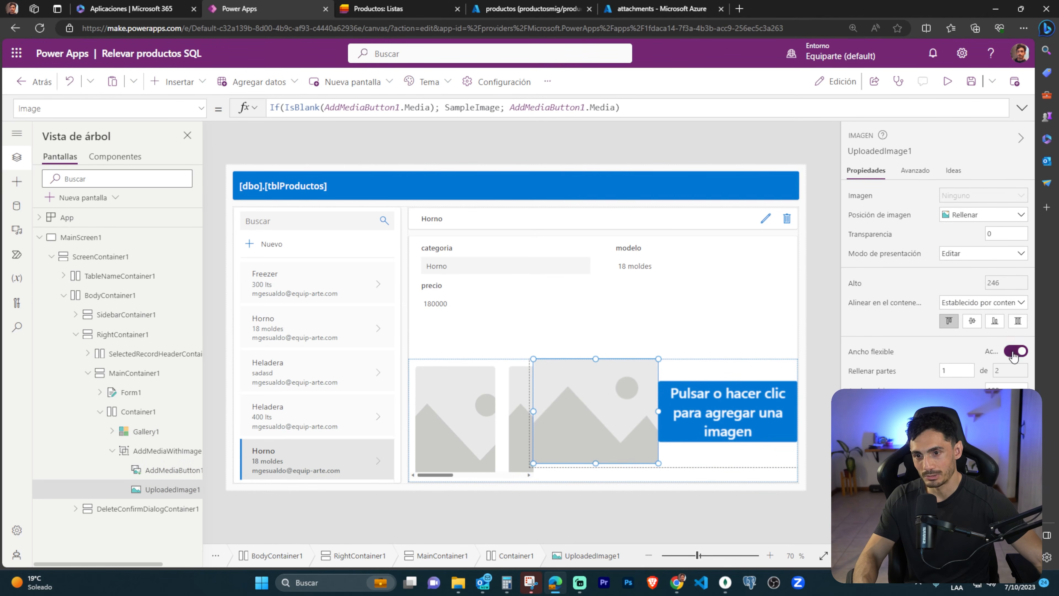
# Shorten the gallery's template image to a height of about 157 and delete the AddMediaWithImage1 group from Container1.
pyautogui.click(495, 423)
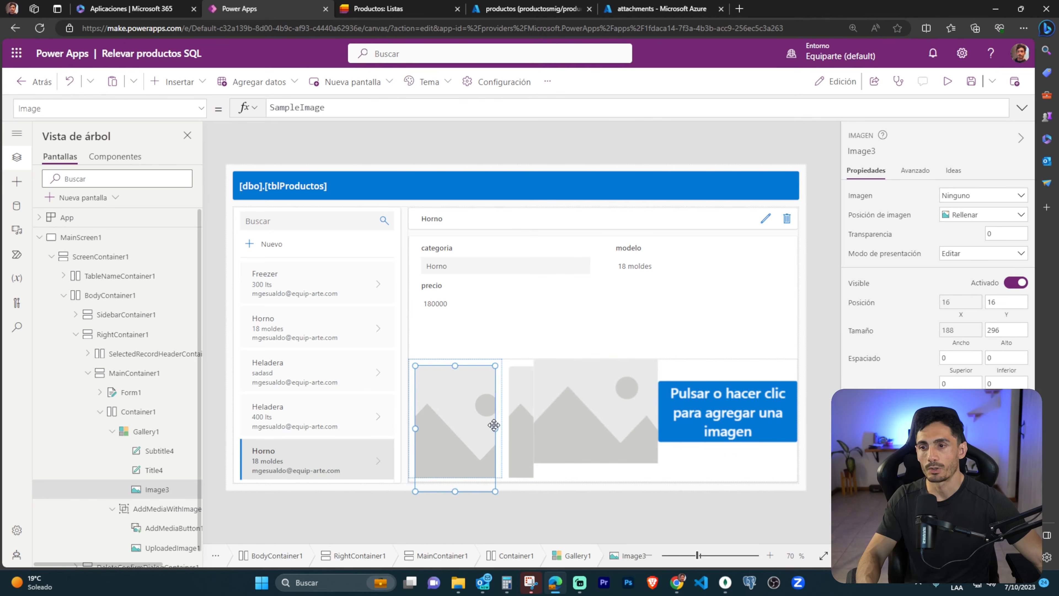
pyautogui.moveTo(457, 488); pyautogui.dragTo(453, 430)
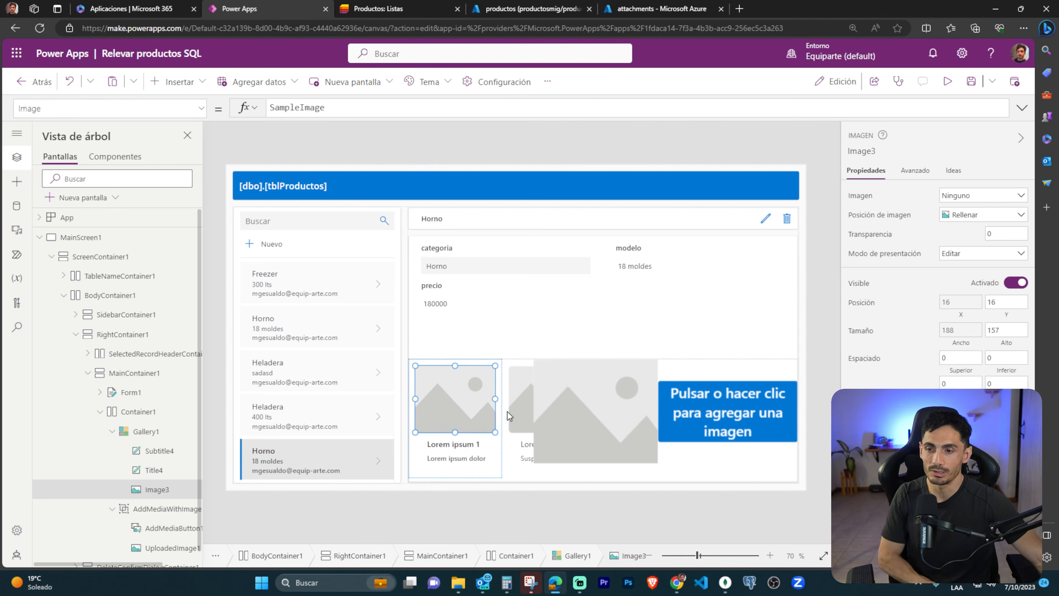
pyautogui.click(583, 409)
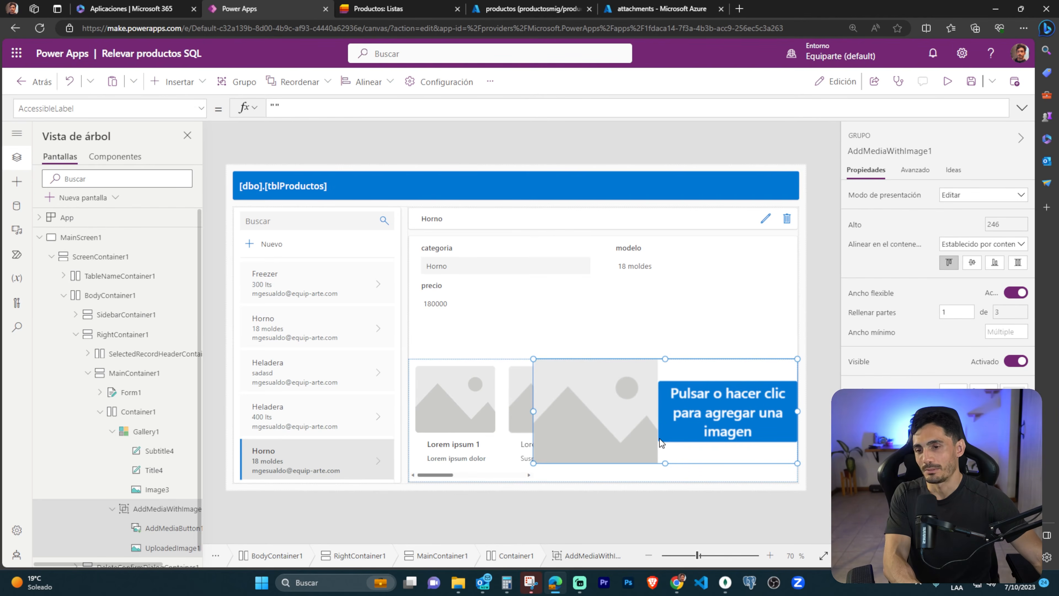
pyautogui.press('Delete')
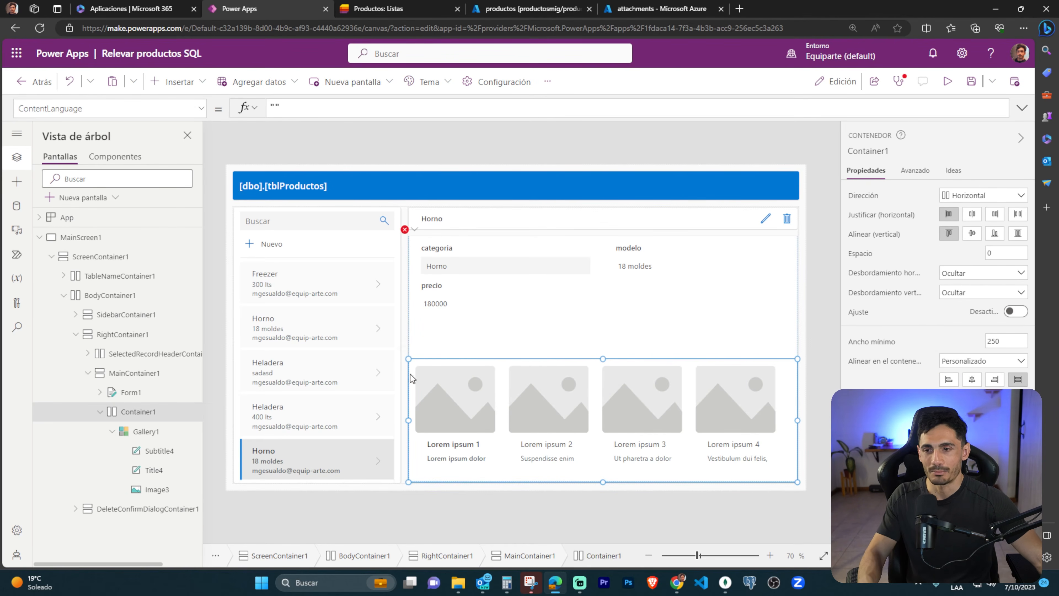
pyautogui.click(488, 425)
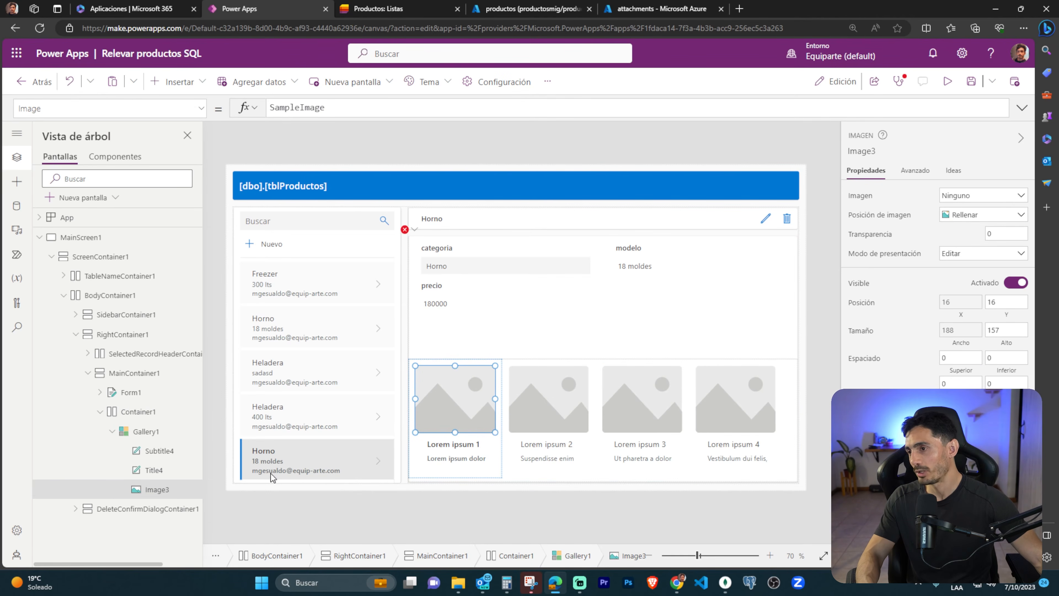
# Insert a plain Contenedor into MainContainer1 below Container1.
pyautogui.click(126, 373)
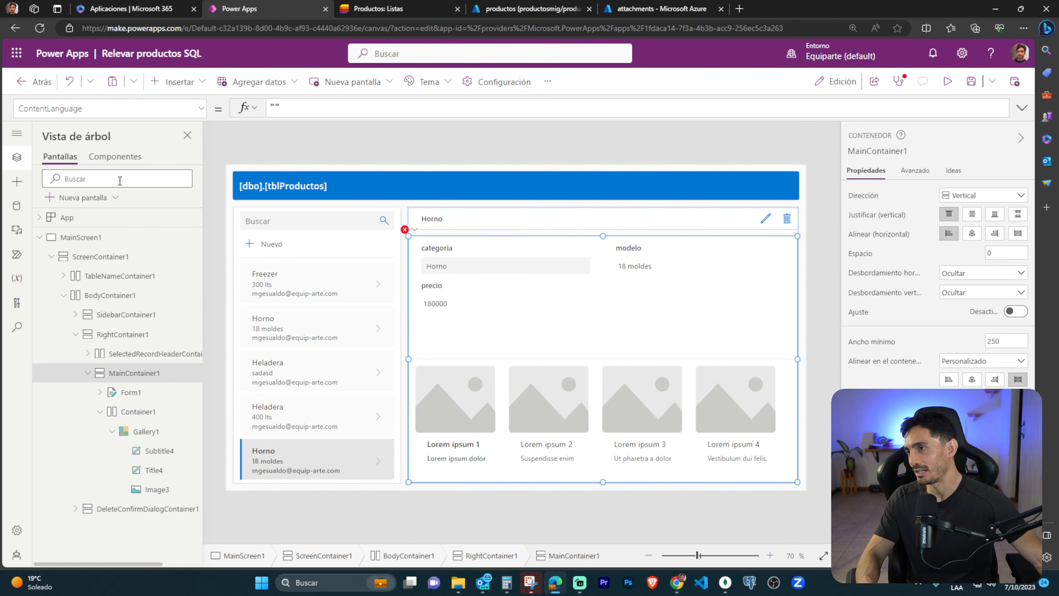
pyautogui.click(177, 81)
pyautogui.scroll(-2, 223, 316)
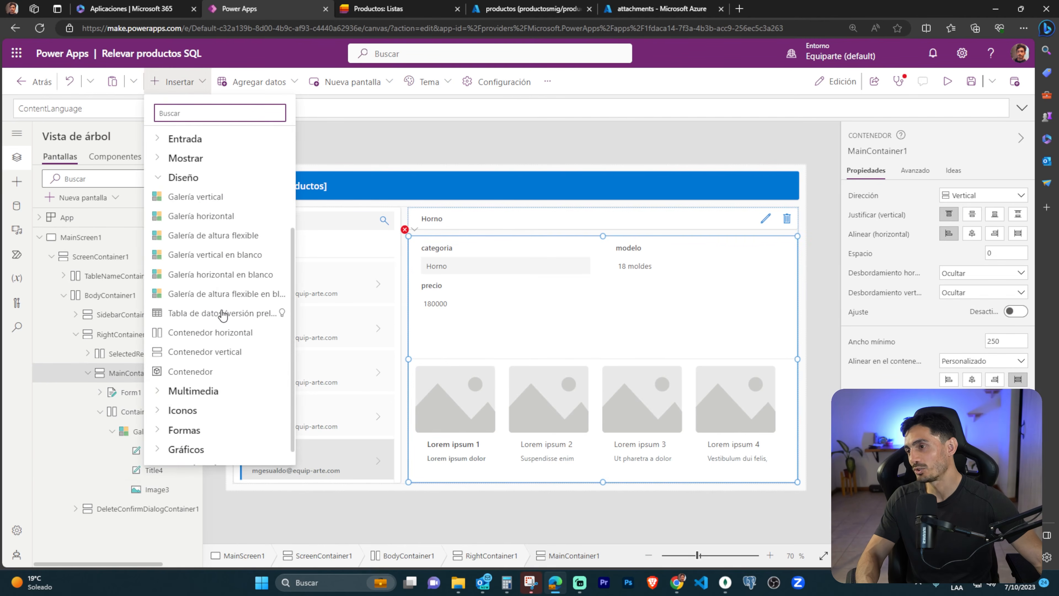
pyautogui.click(187, 353)
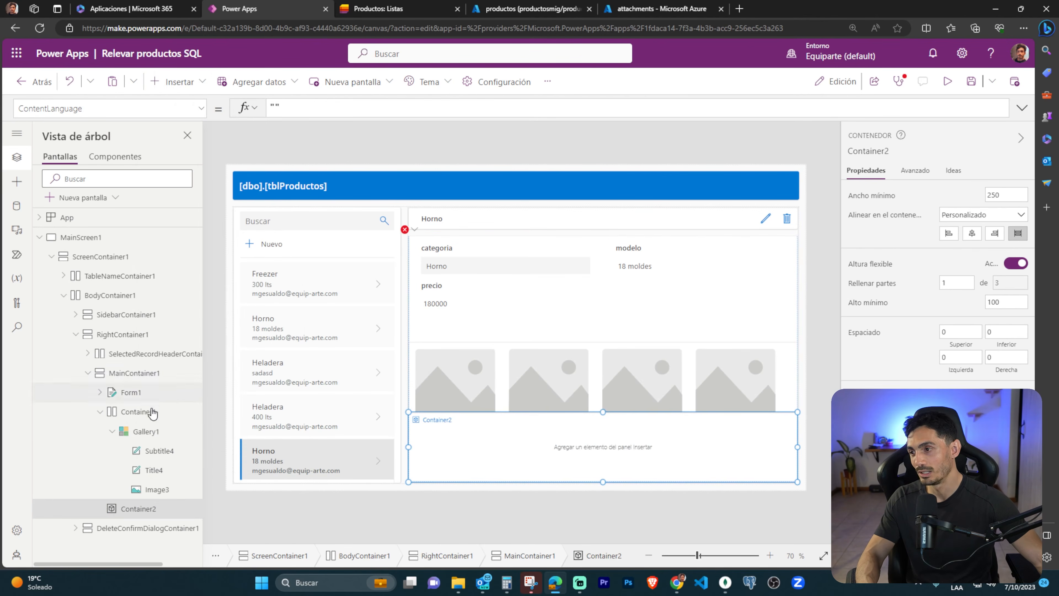
# Move Gallery1 from Container1 into Container2 and delete the emptied Container1.
pyautogui.click(145, 431)
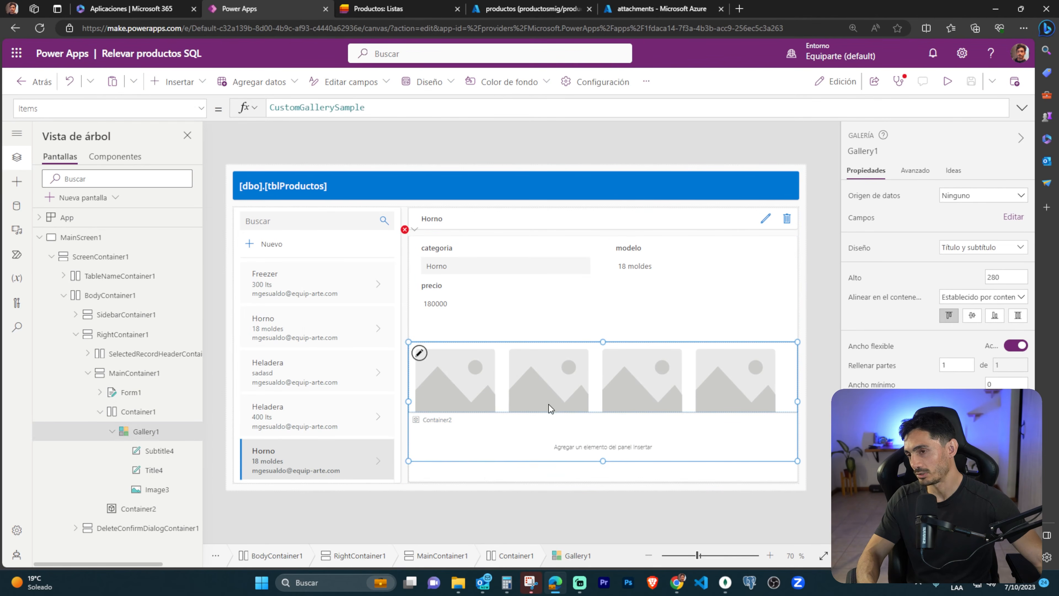
pyautogui.press('Delete')
pyautogui.click(473, 445)
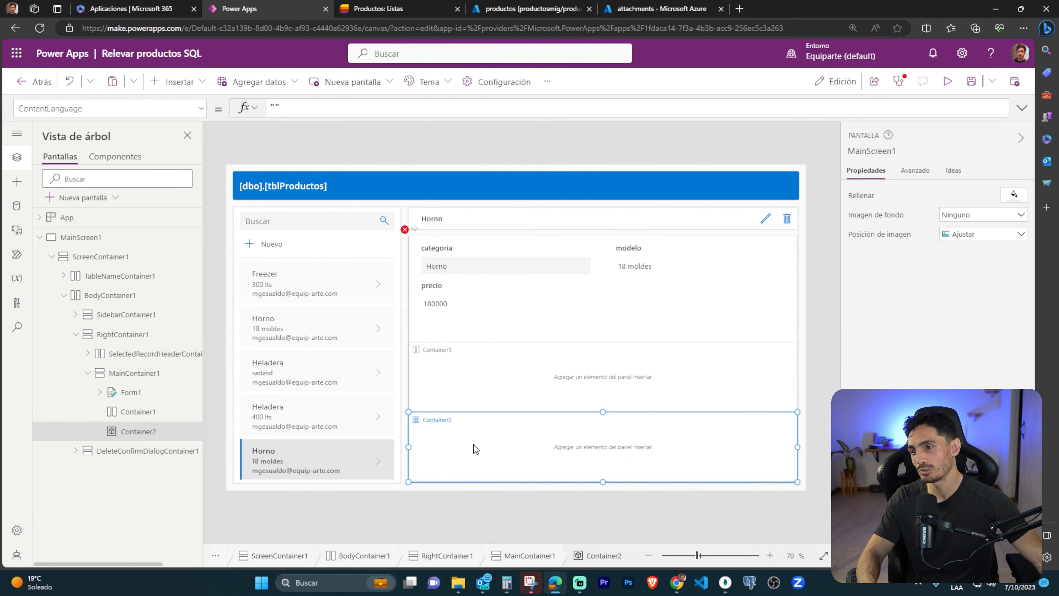
pyautogui.hotkey('ctrl', 'v')
pyautogui.click(471, 378)
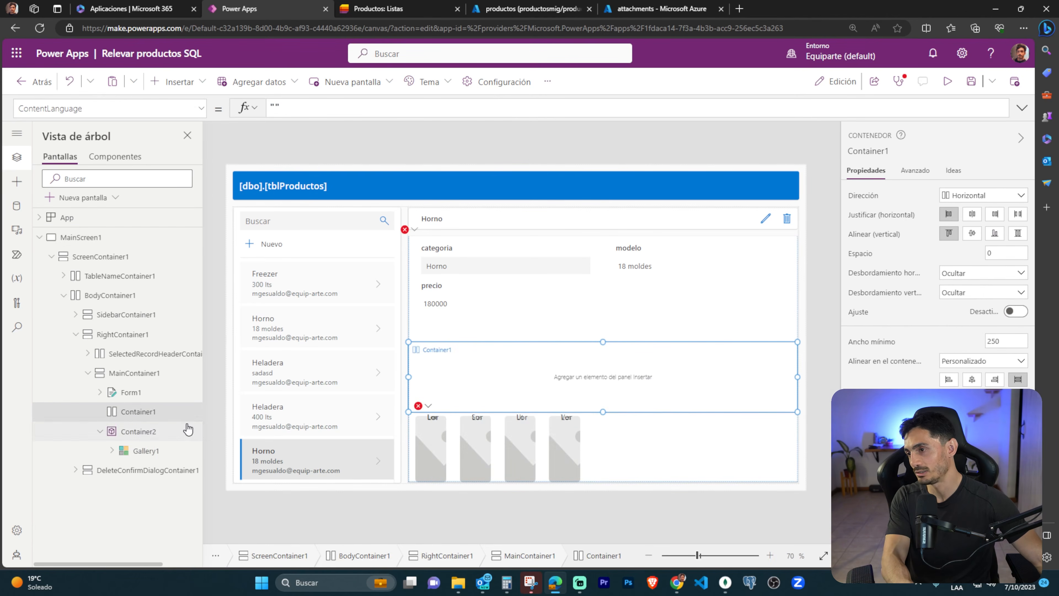
pyautogui.press('Delete')
# Insert an Agregar imagen control into Container2 and place it to the right of the gallery at about X 572.
pyautogui.click(647, 448)
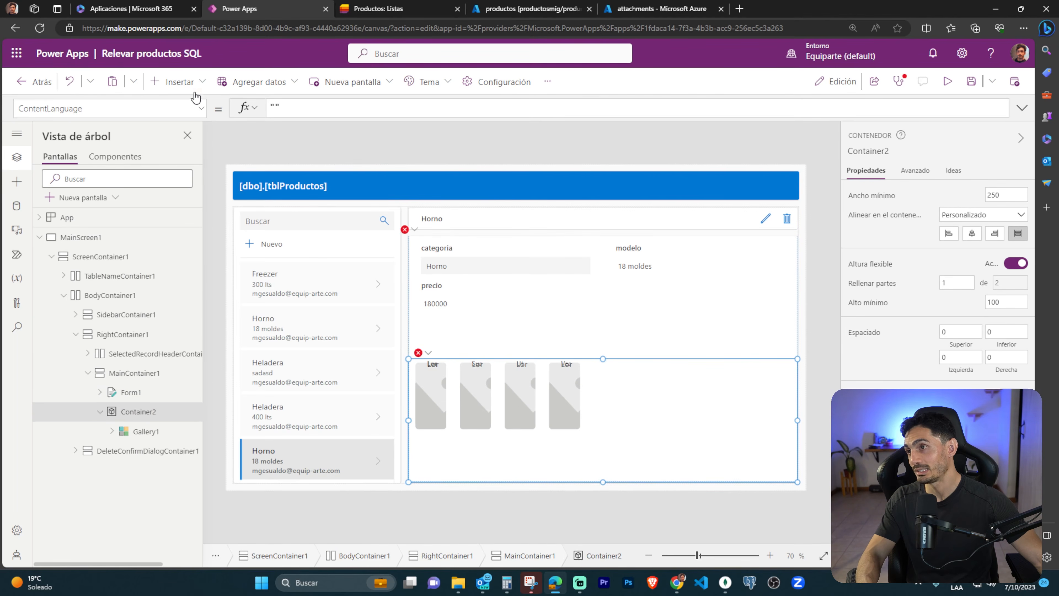
pyautogui.click(190, 82)
pyautogui.scroll(-7, 216, 292)
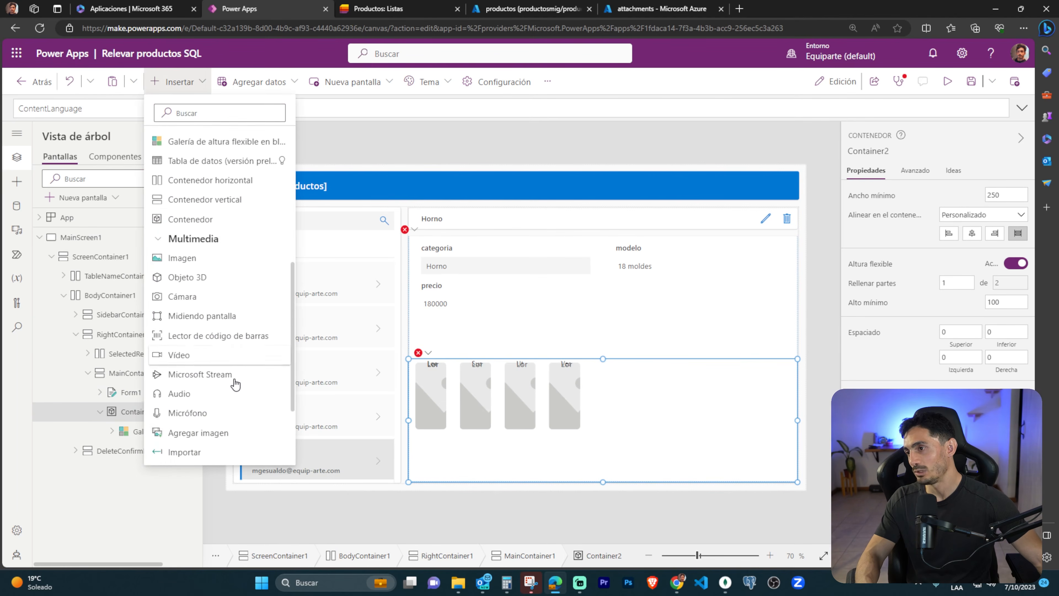
pyautogui.click(200, 432)
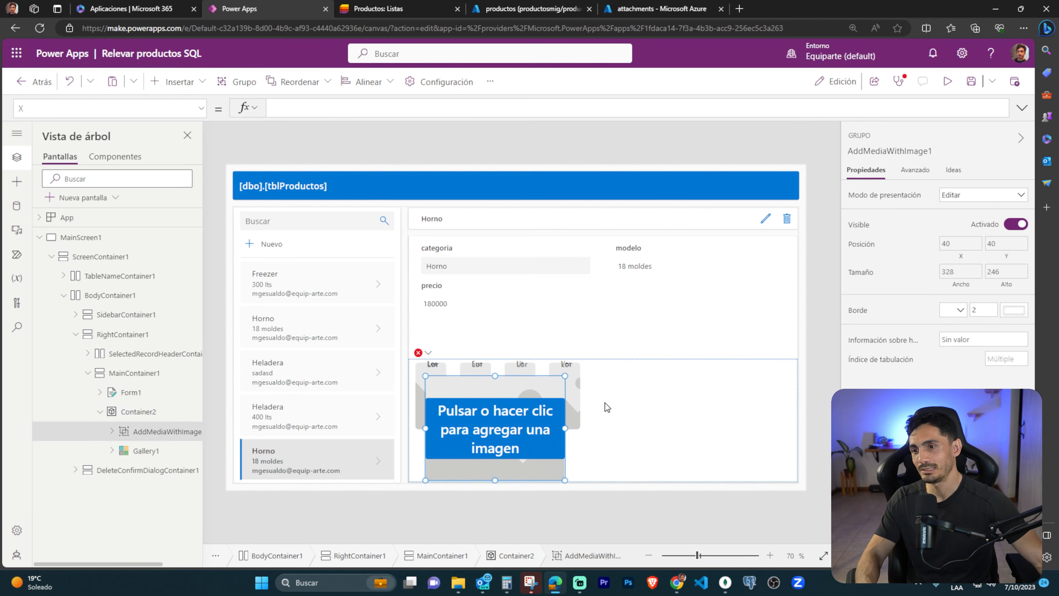
pyautogui.moveTo(497, 383); pyautogui.dragTo(725, 379)
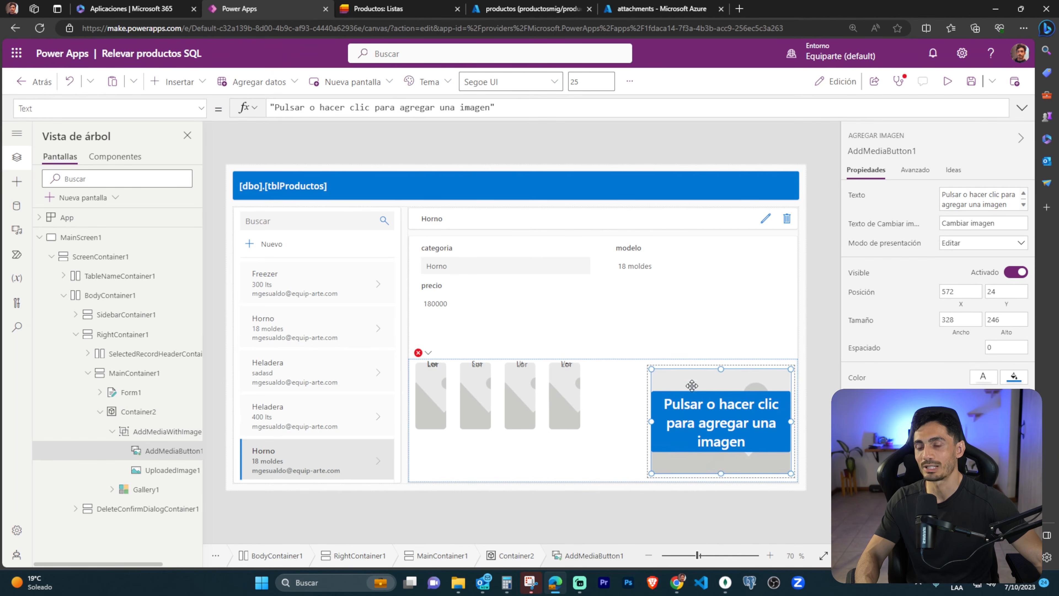
pyautogui.click(521, 458)
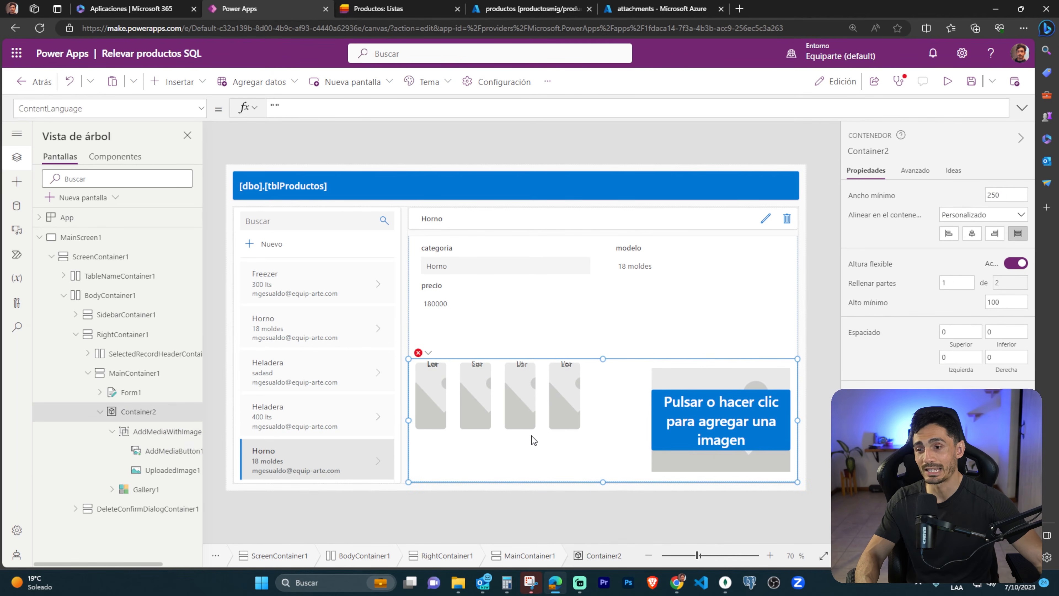
# Resize the gallery to about 554 wide by 266 high and move its title label below the image.
pyautogui.click(542, 426)
pyautogui.moveTo(544, 429); pyautogui.dragTo(544, 472)
pyautogui.moveTo(680, 416); pyautogui.dragTo(643, 415)
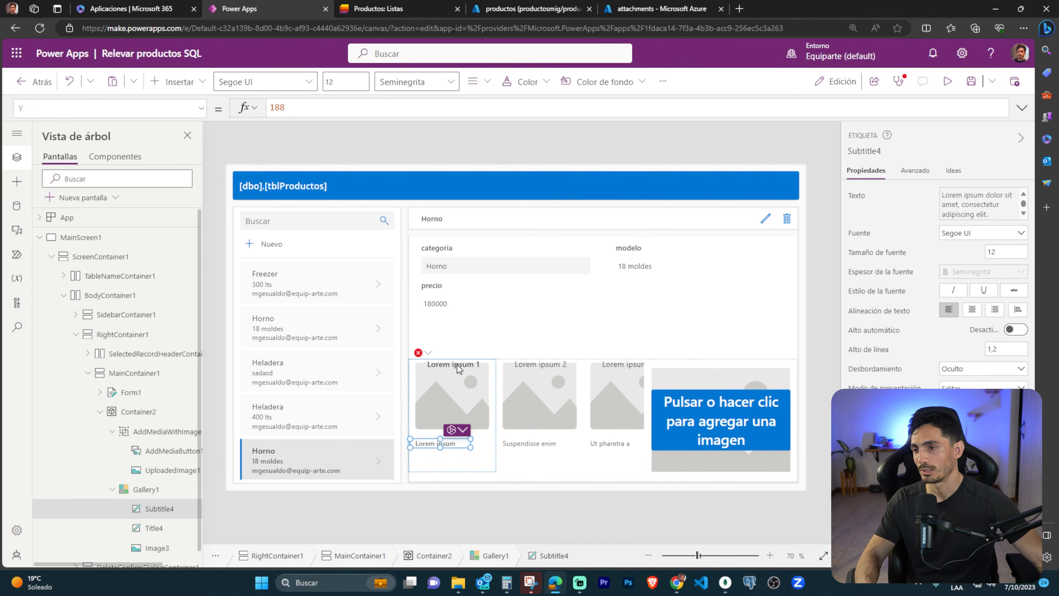
pyautogui.click(459, 365)
pyautogui.moveTo(459, 365); pyautogui.dragTo(445, 434)
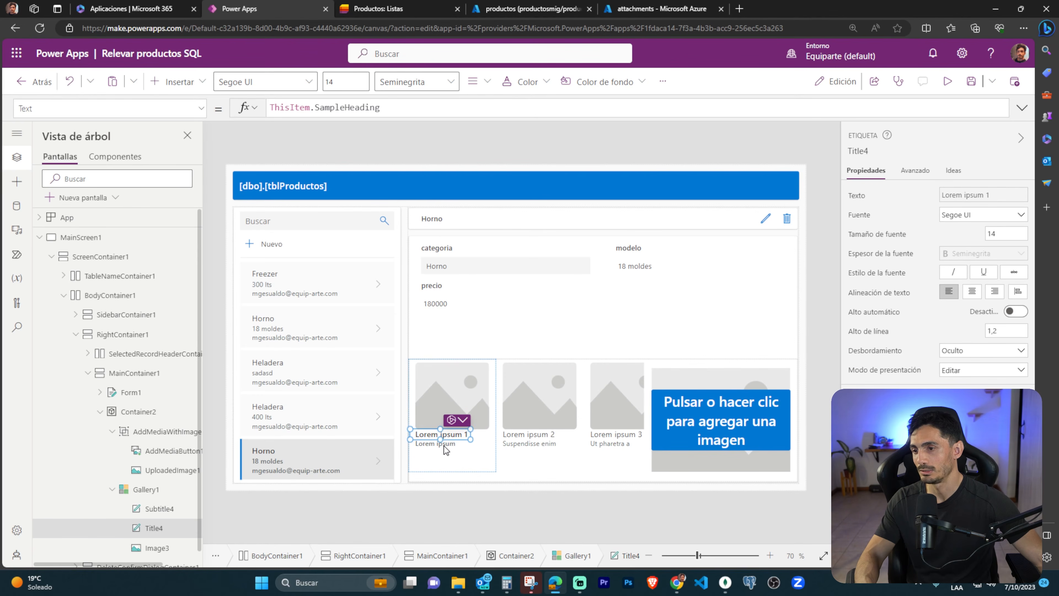
pyautogui.click(684, 303)
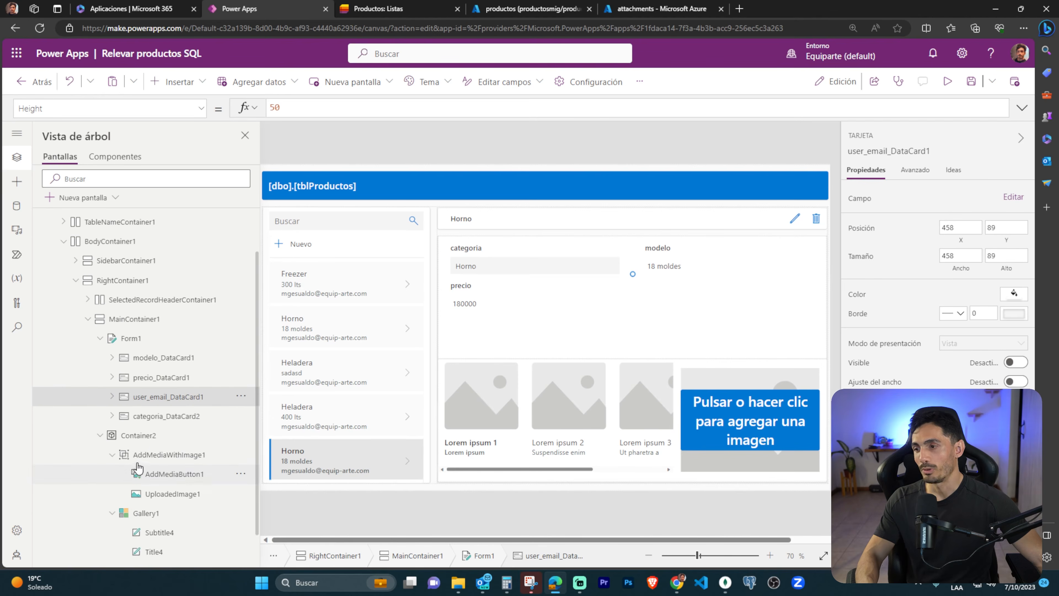
pyautogui.hotkey('ctrl', '2')
pyautogui.moveTo(132, 461)
pyautogui.mouseDown()
pyautogui.moveTo(210, 482)
pyautogui.moveTo(458, 252)
pyautogui.mouseUp()
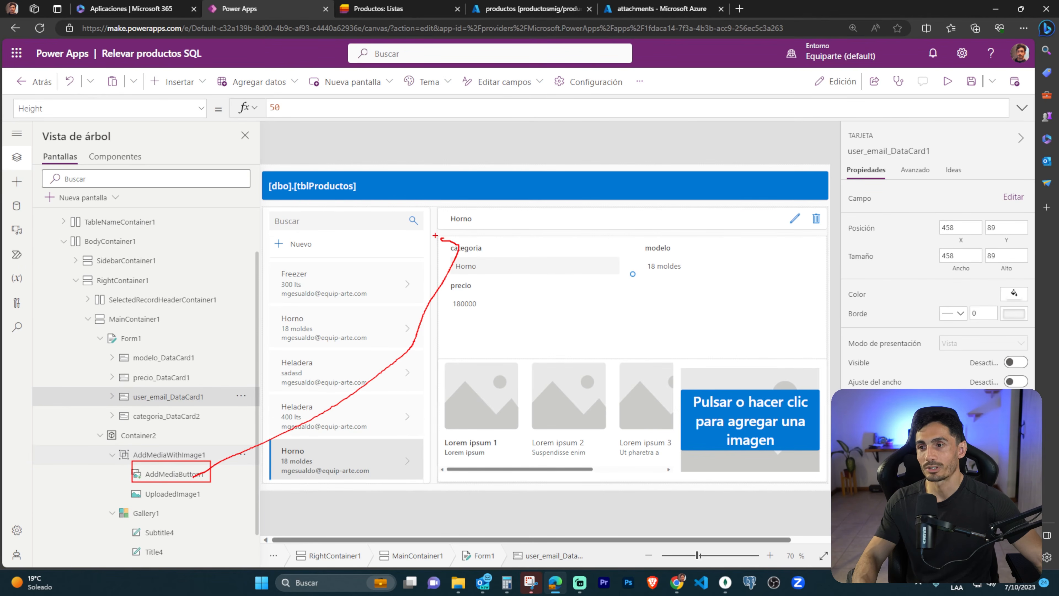
pyautogui.press('Escape')
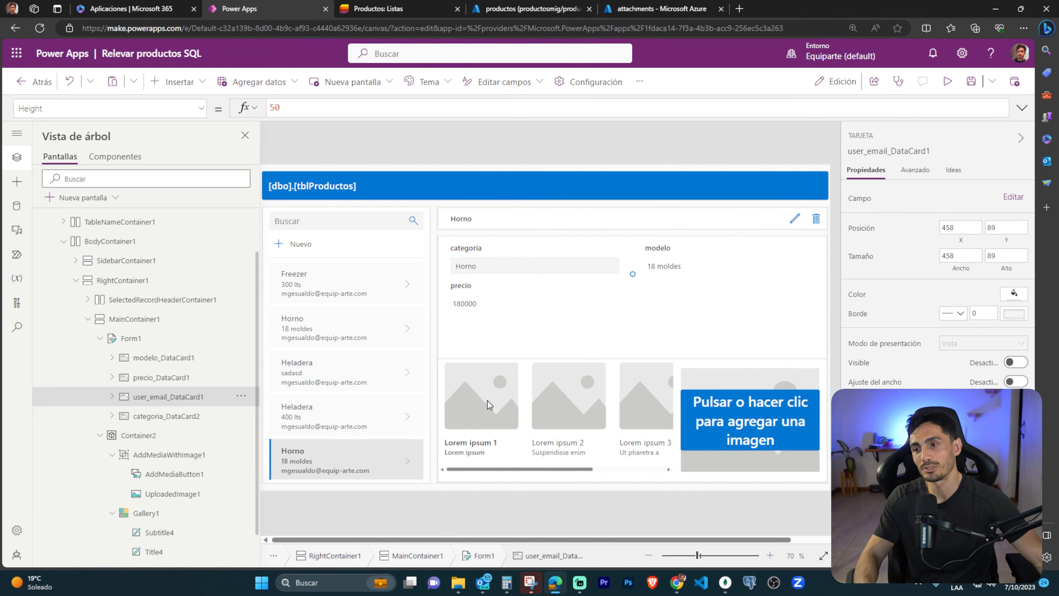
# Set tblAdjuntos as the data source of the attachments gallery in Container2.
pyautogui.click(524, 458)
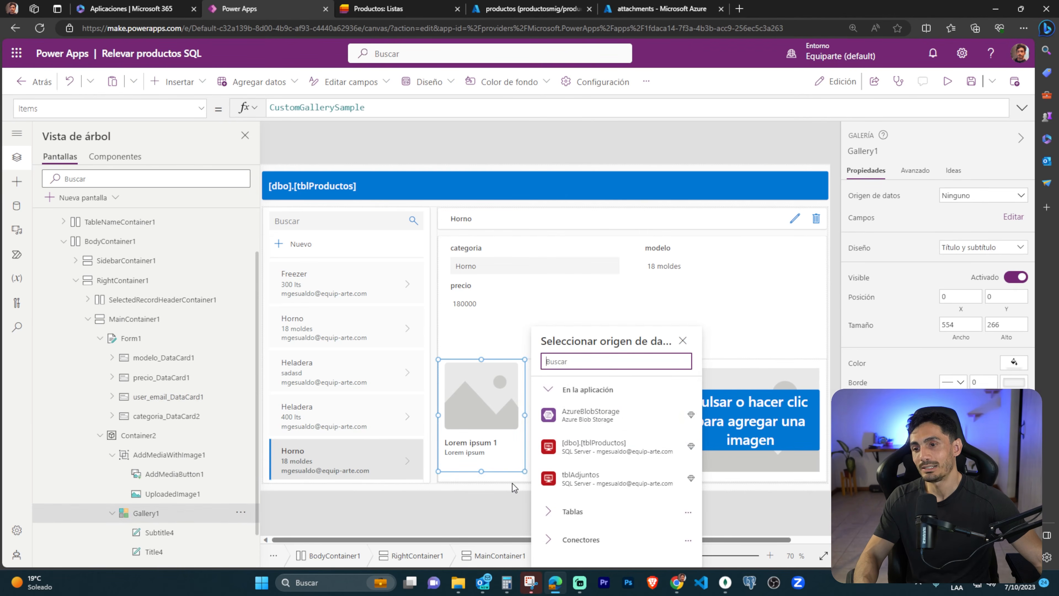
pyautogui.click(585, 483)
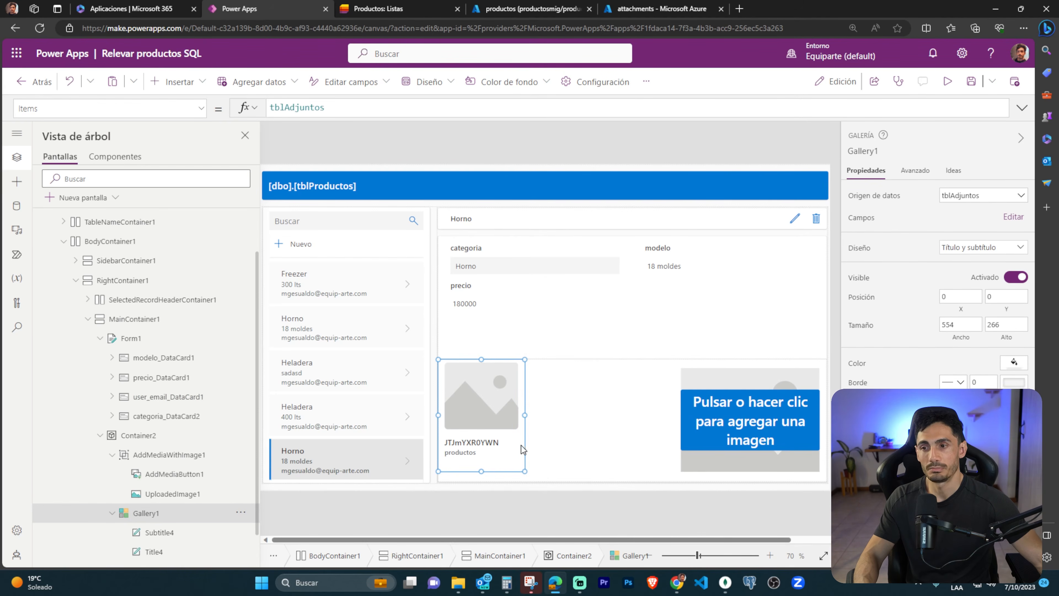
pyautogui.click(474, 444)
pyautogui.click(476, 452)
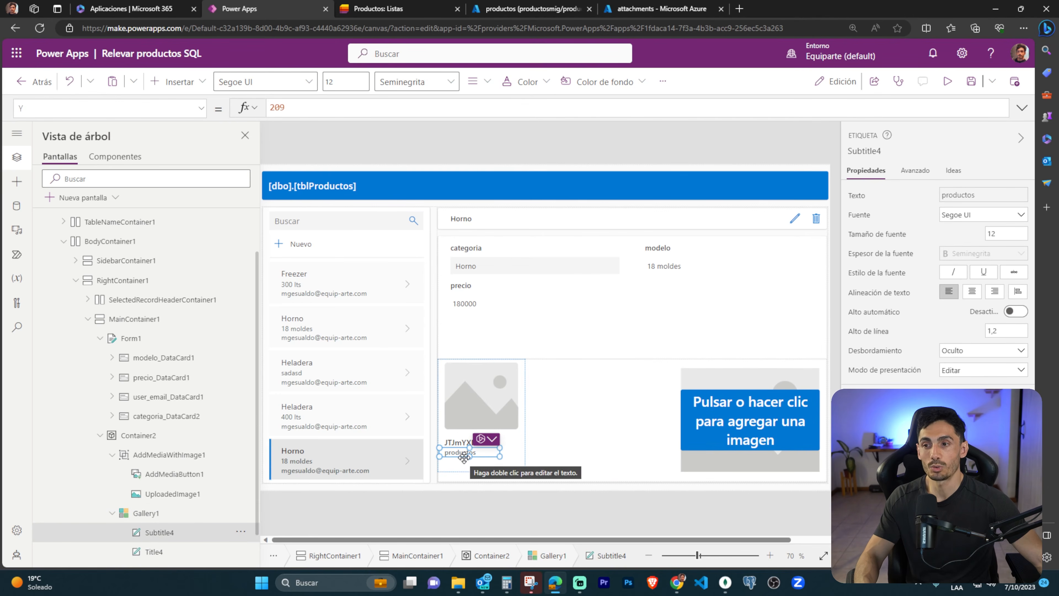
# Select the two Heladera records and the upper Horno record to check whether the gallery's attachments follow the selected product.
pyautogui.keyDown('alt'); pyautogui.click(411, 419); pyautogui.keyUp('alt')
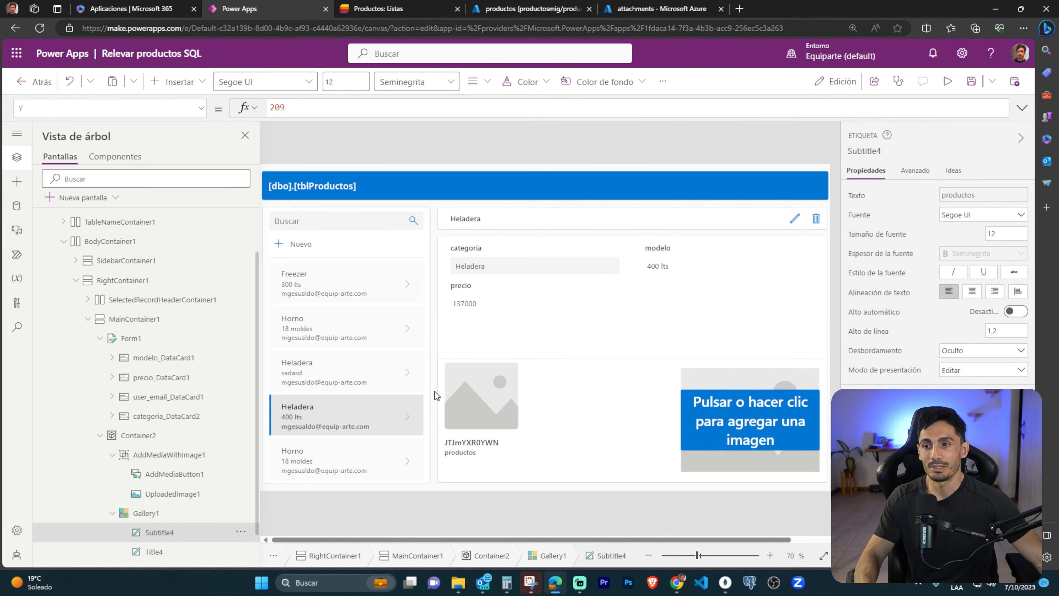
pyautogui.keyDown('alt'); pyautogui.click(408, 379); pyautogui.keyUp('alt')
pyautogui.keyDown('alt'); pyautogui.click(411, 339); pyautogui.keyUp('alt')
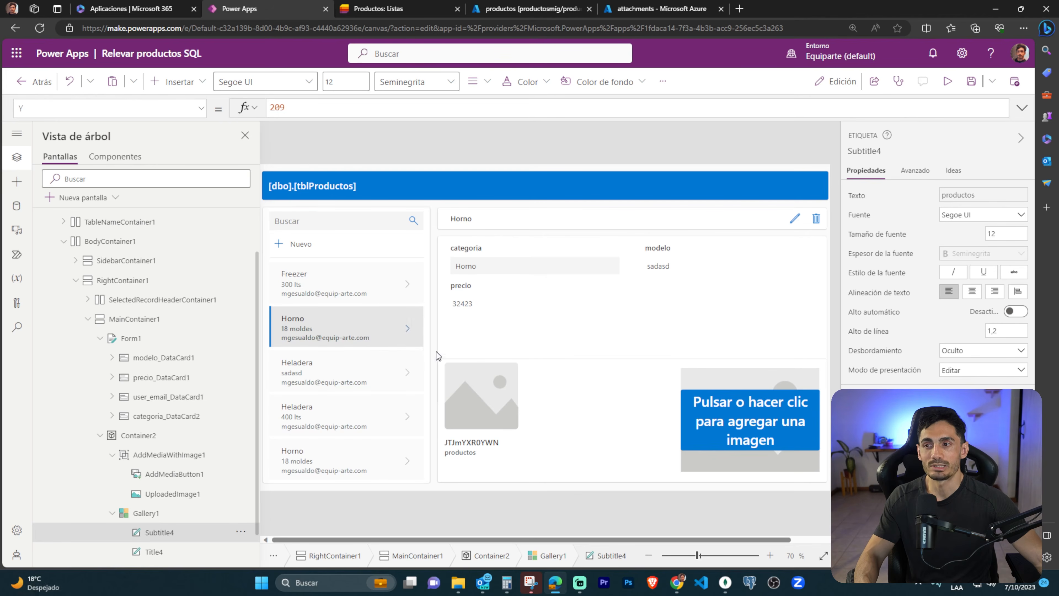
# Run the tblAdjuntos query in the Azure portal's query editor to review the entity and entity_id columns, and return to the gallery's Items formula in Power Apps.
pyautogui.click(517, 464)
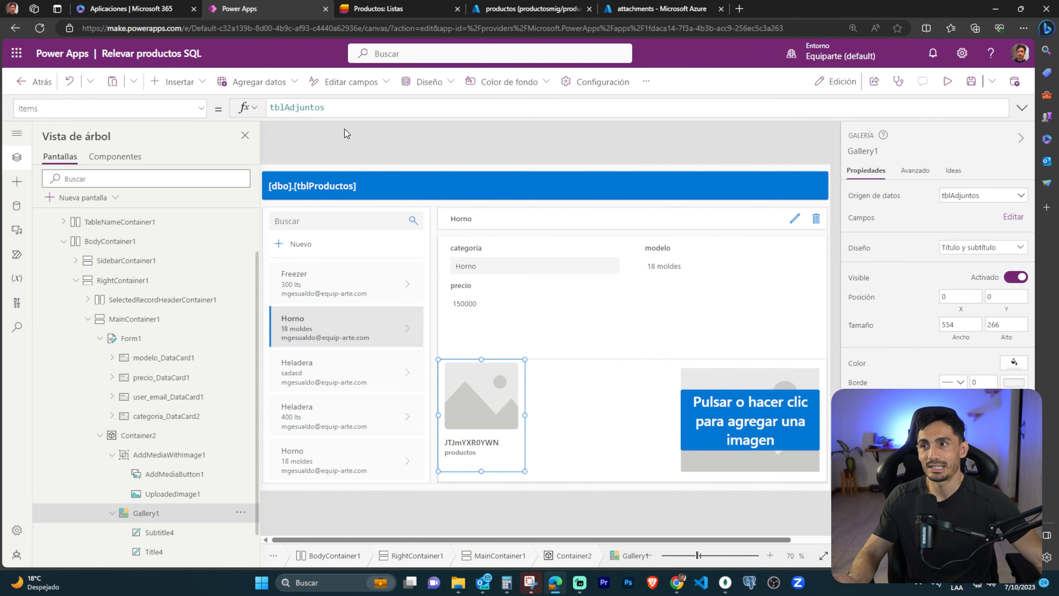
pyautogui.click(267, 108)
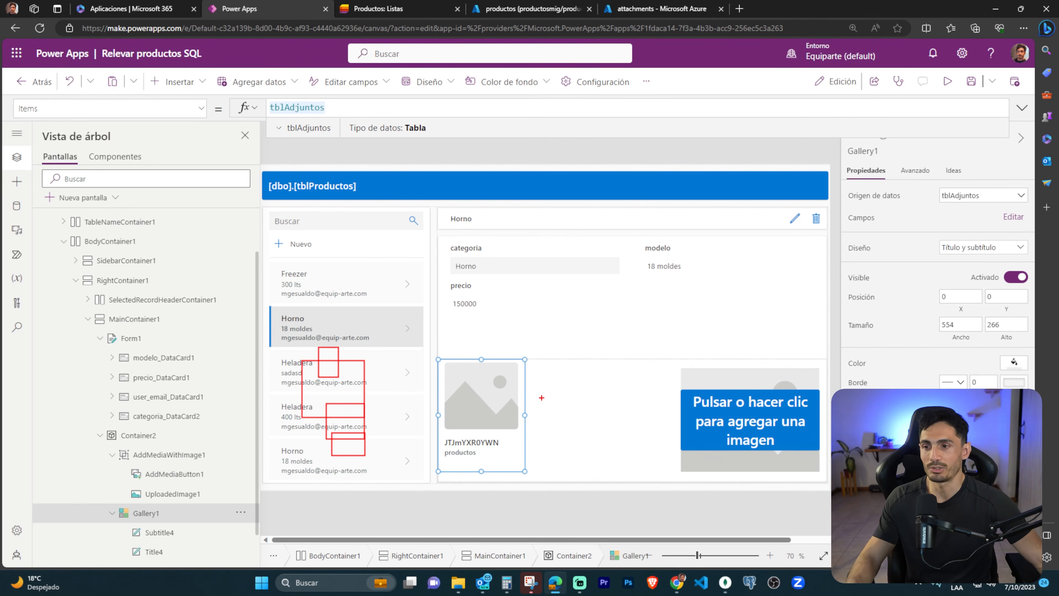
pyautogui.press('Escape')
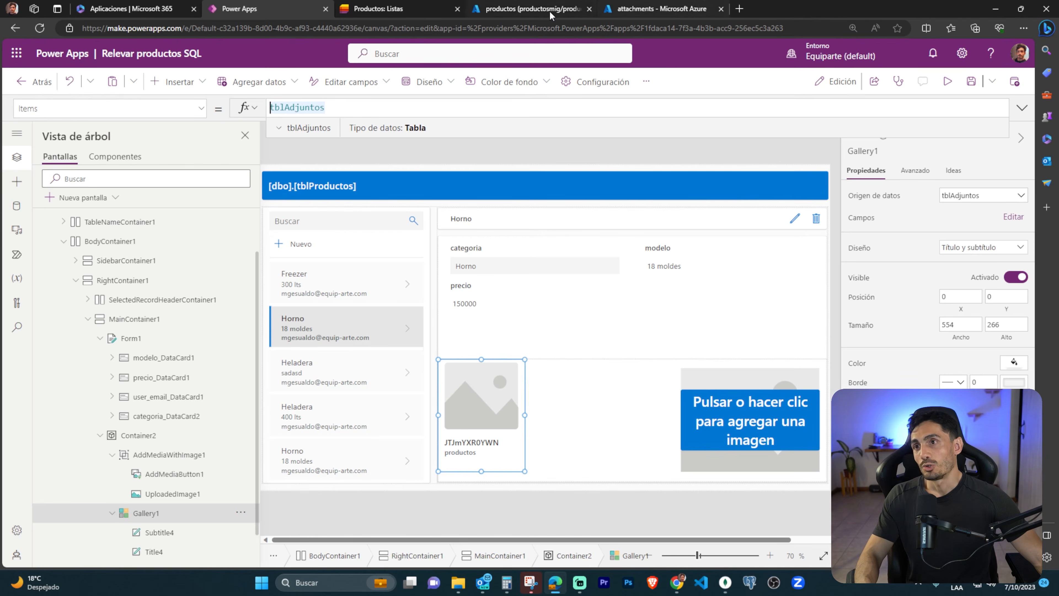
pyautogui.click(533, 9)
pyautogui.click(554, 232)
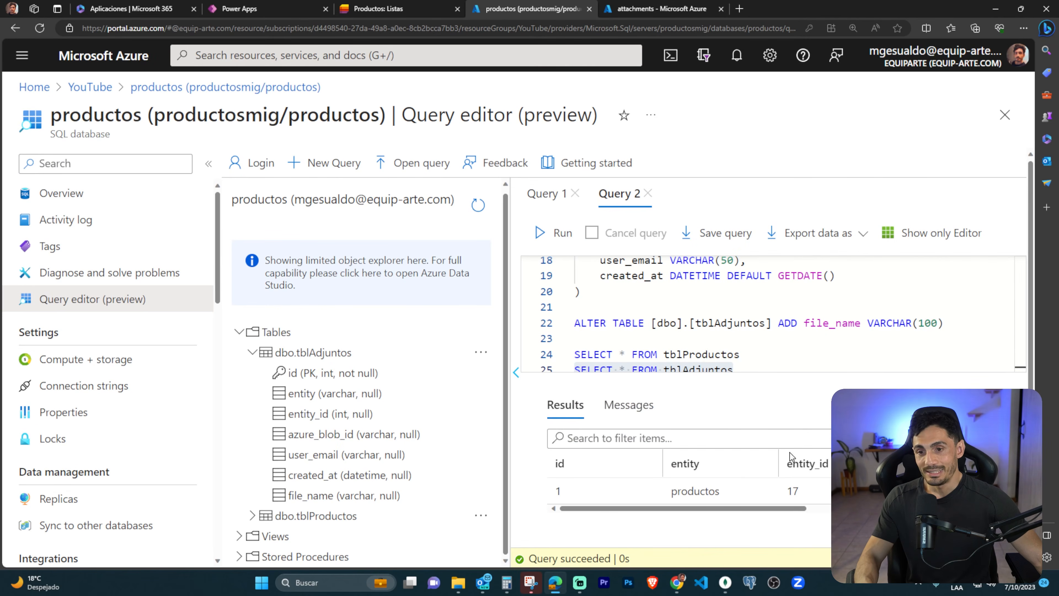
pyautogui.press('Escape')
pyautogui.click(258, 9)
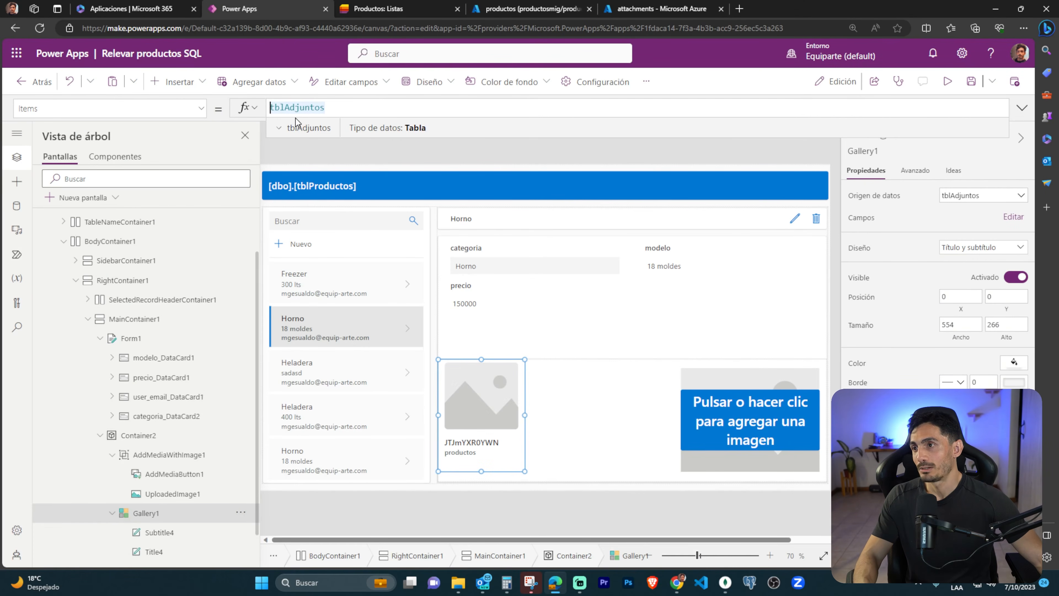
# Set the attachments gallery's Items formula to Filter(tblAdjuntos; entity = "productos"; entity_id = CurrentItem.id).
pyautogui.write('Filter(')
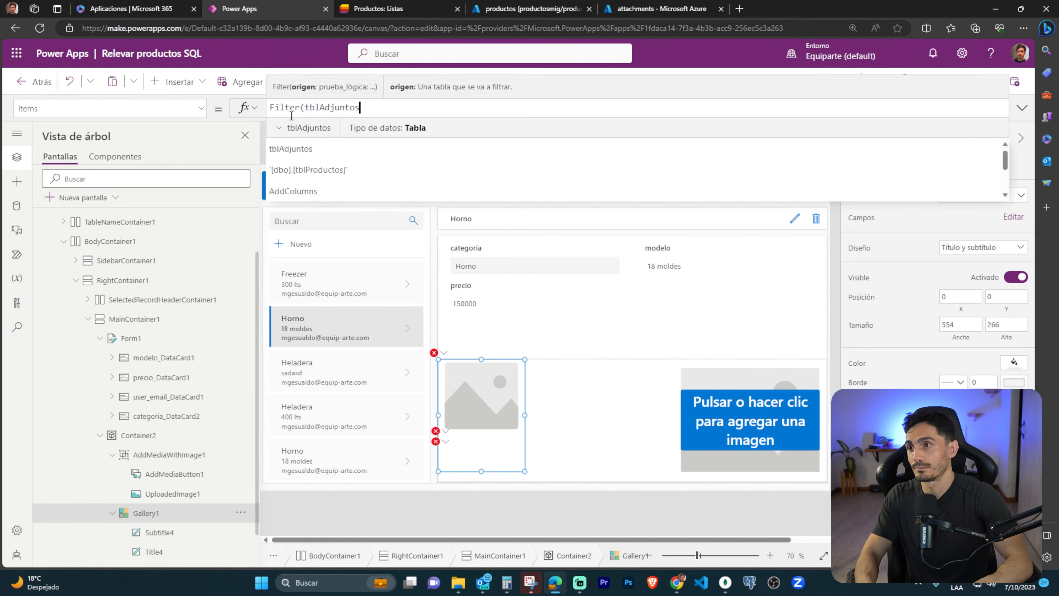
pyautogui.write(';; entity = "')
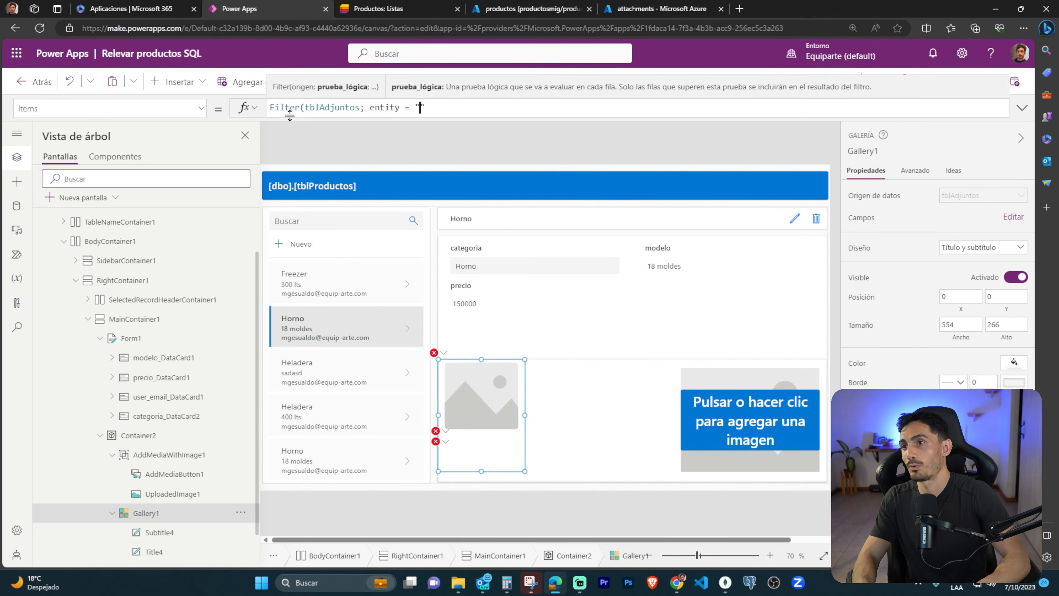
pyautogui.write('productos"; entiy')
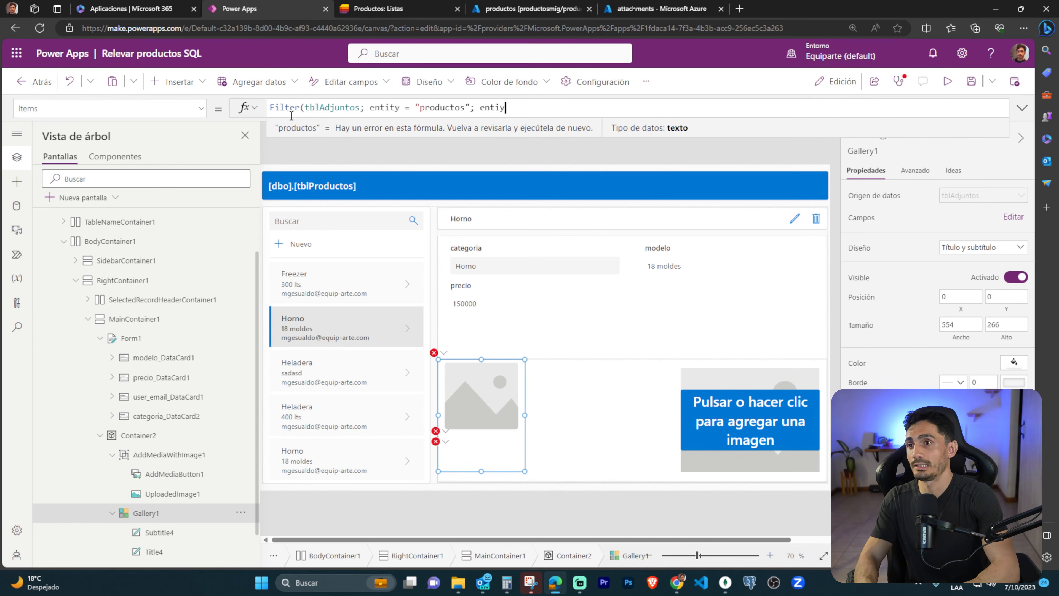
pyautogui.press('BackSpace')
pyautogui.write('ty_id_ = CurrentItem.')
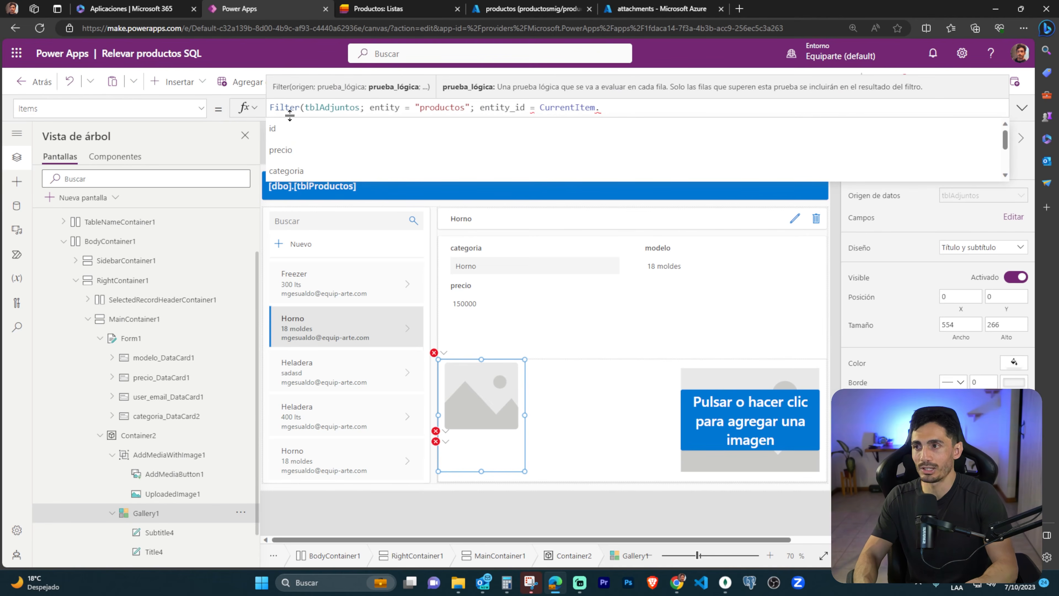
pyautogui.write('id)')
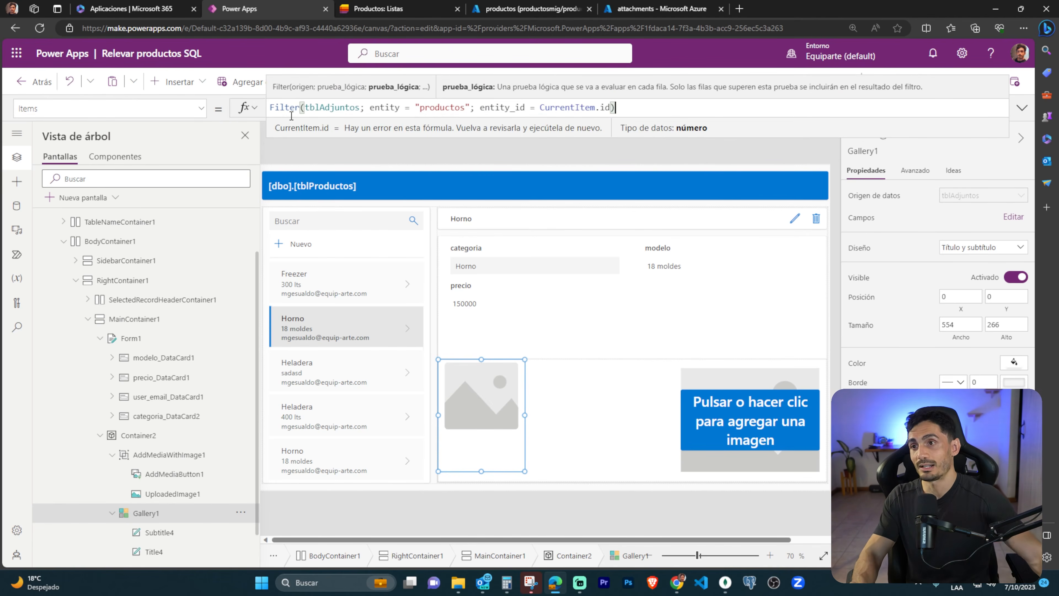
# Preview the app, select both Heladera records and the last Horno record to test the attachment filter, and close the preview.
pyautogui.press('F5')
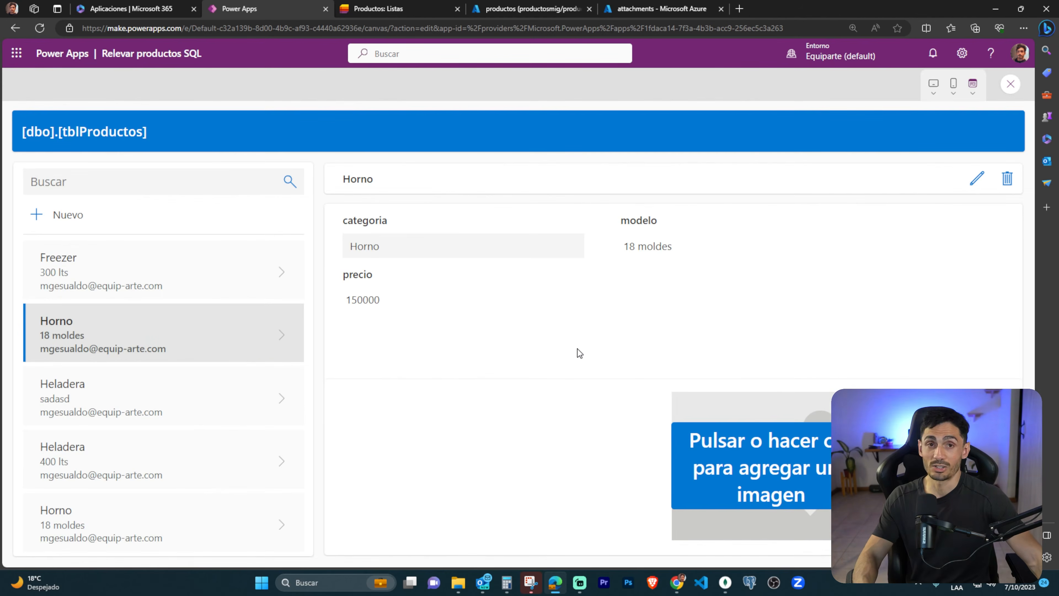
pyautogui.click(267, 402)
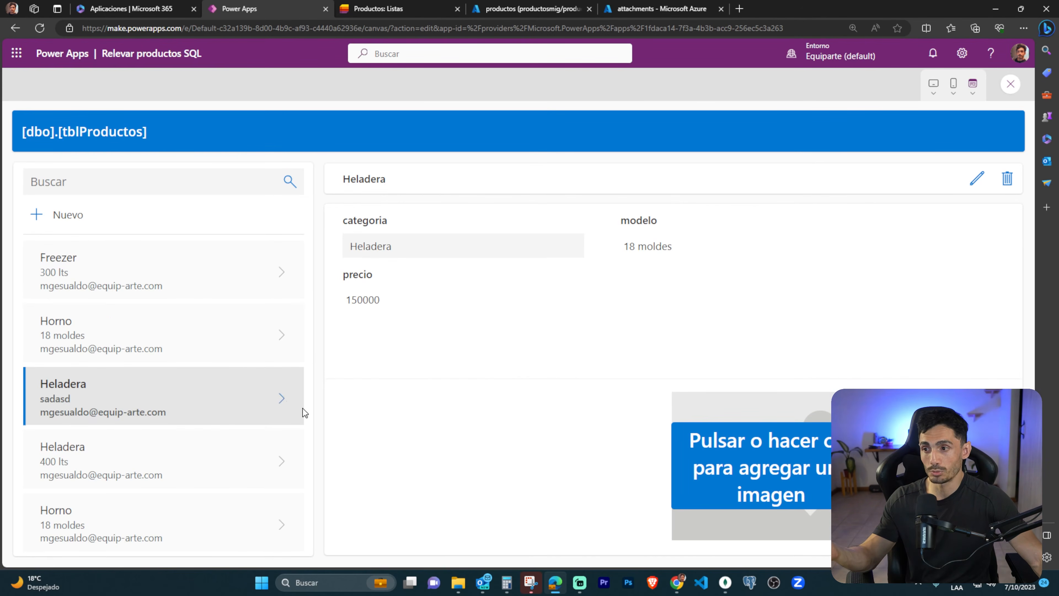
pyautogui.click(270, 461)
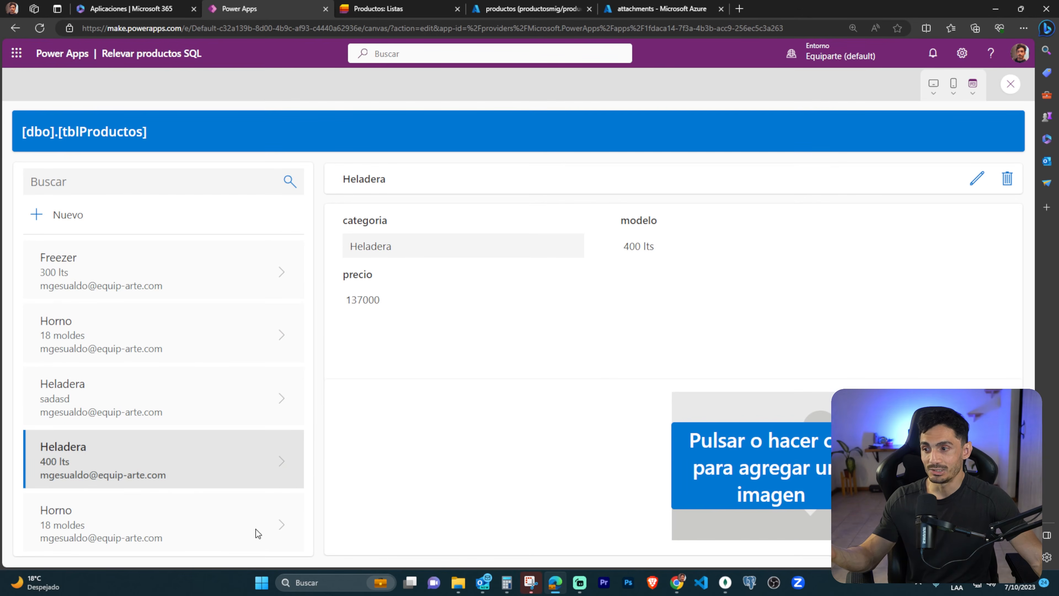
pyautogui.click(279, 528)
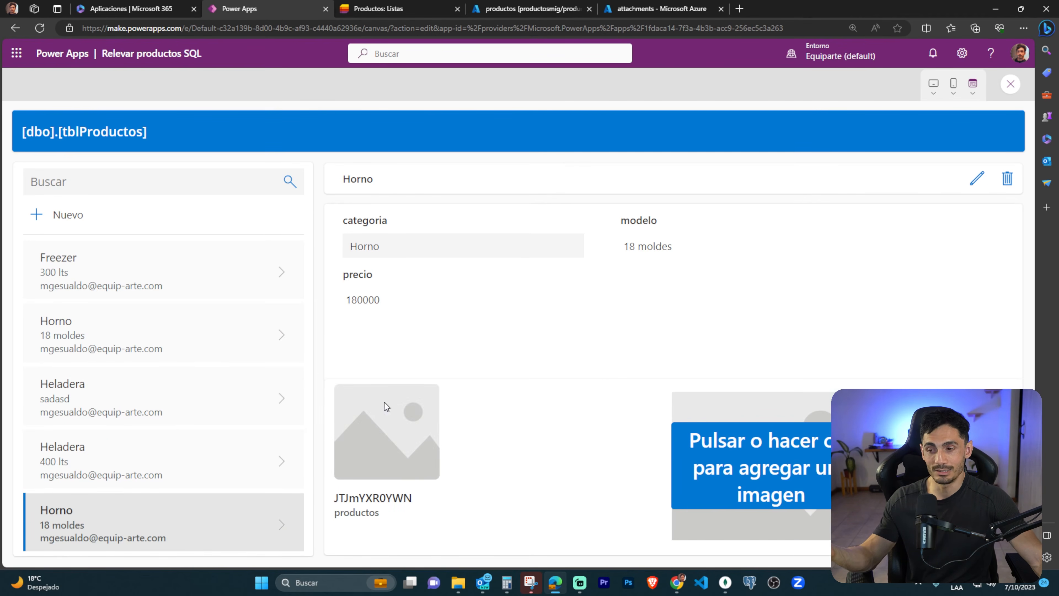
pyautogui.click(1010, 84)
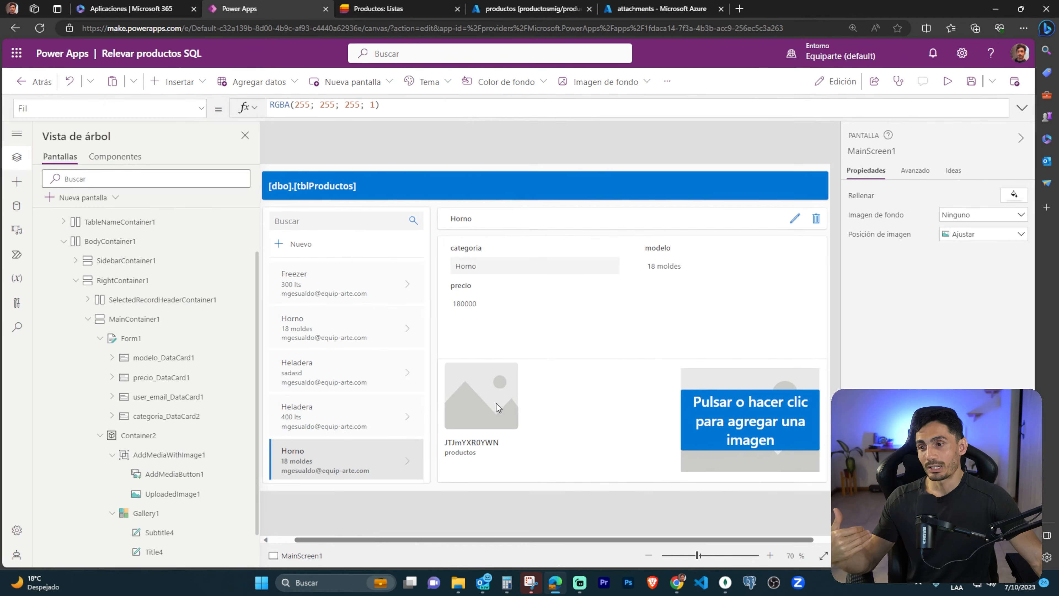
# Examine the Items formulas of Gallery1 and RecordsGallery1, and the OnSelect formula of the arrow icon in the product list.
pyautogui.click(520, 480)
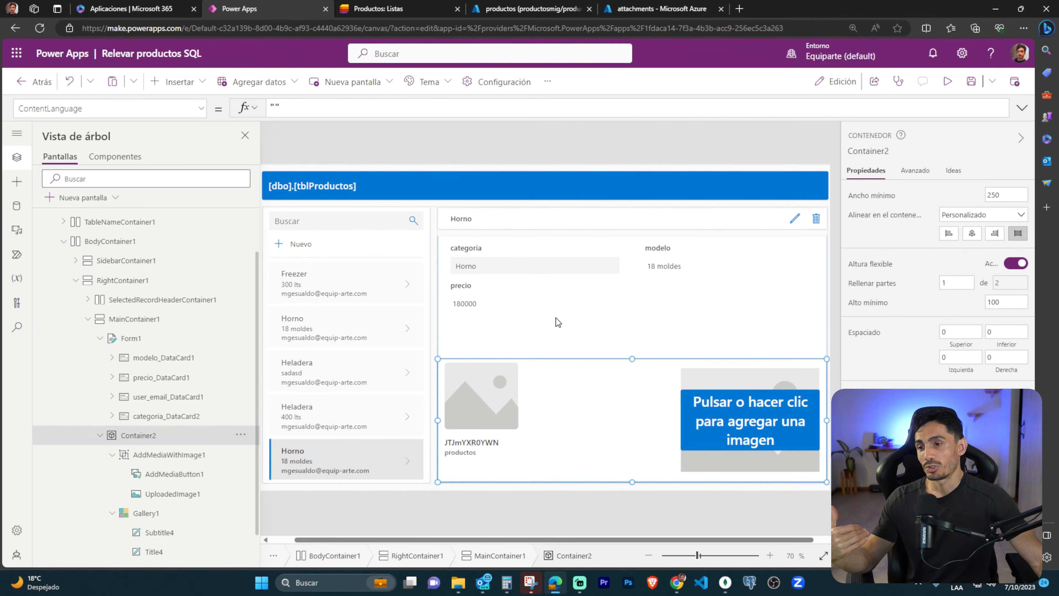
pyautogui.click(521, 451)
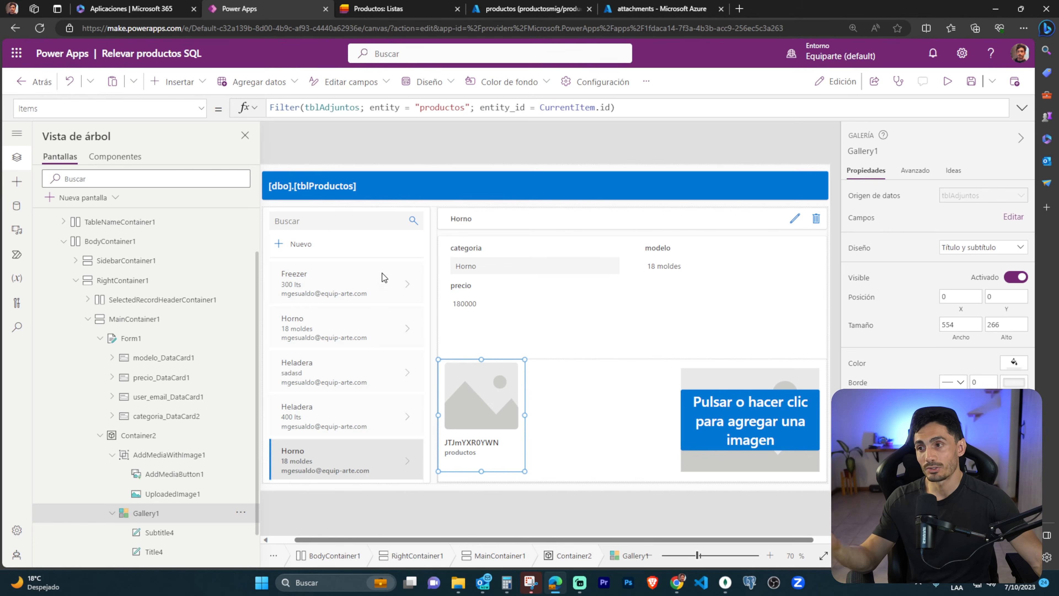
pyautogui.click(410, 415)
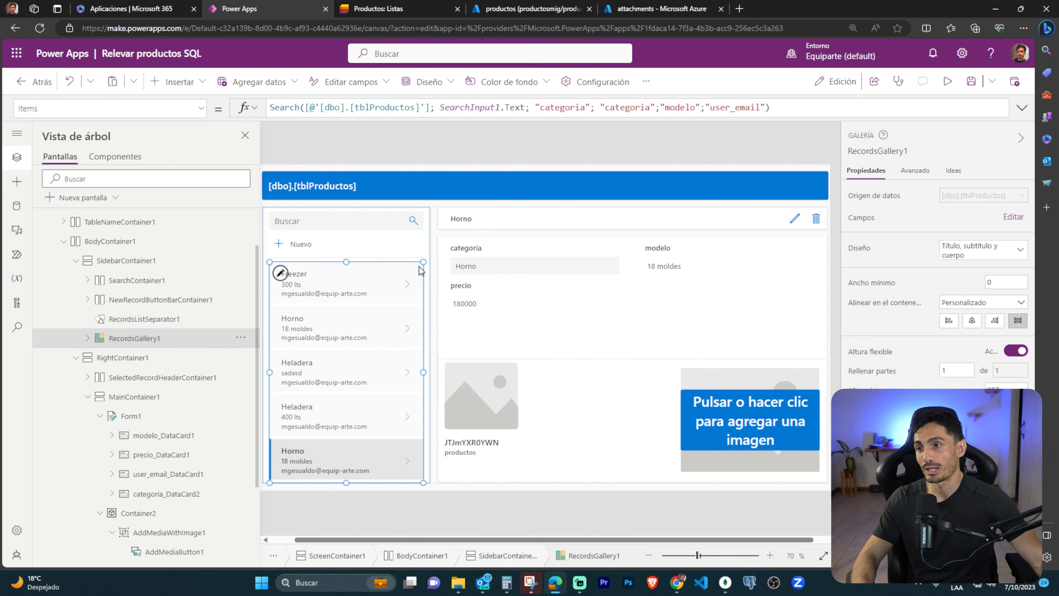
pyautogui.click(407, 284)
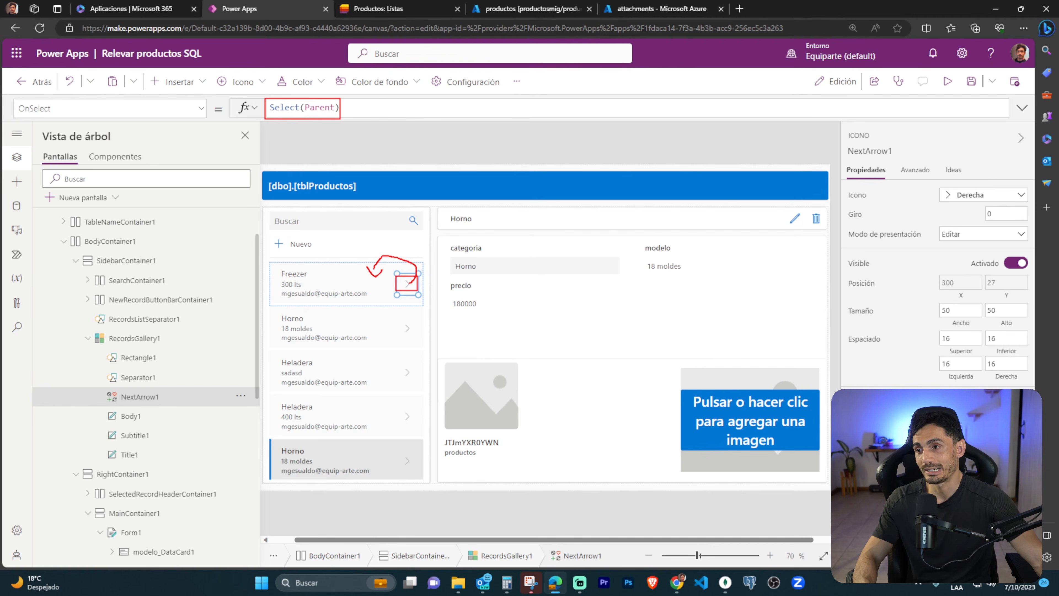
# Show the OnSelect formula of RecordsGallery1 and examine how UpdateContext assigns itemSelected and CurrentItem.
pyautogui.click(345, 266)
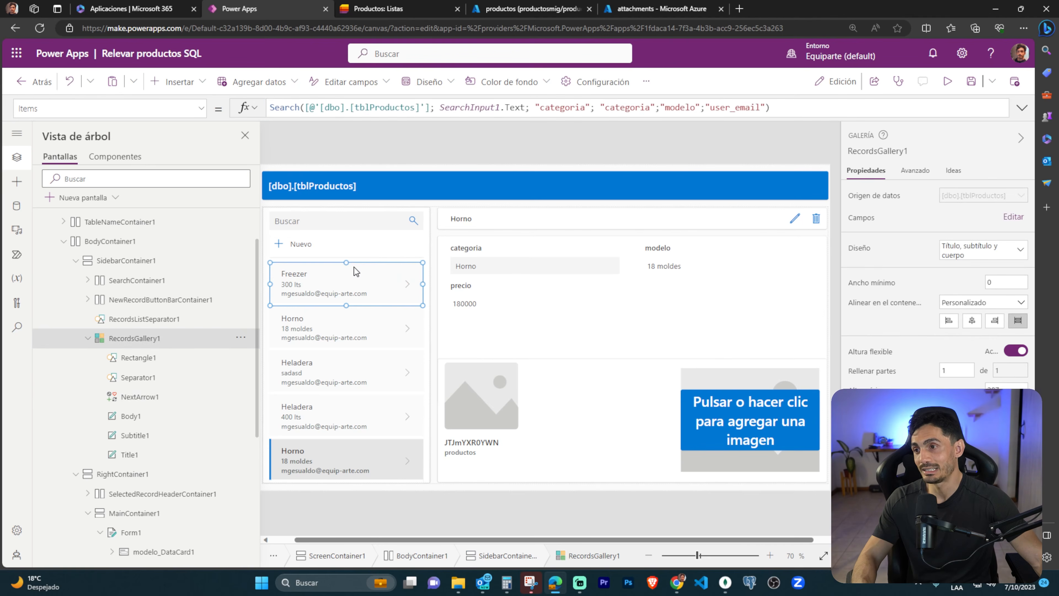
pyautogui.click(203, 108)
pyautogui.scroll(-5, 112, 247)
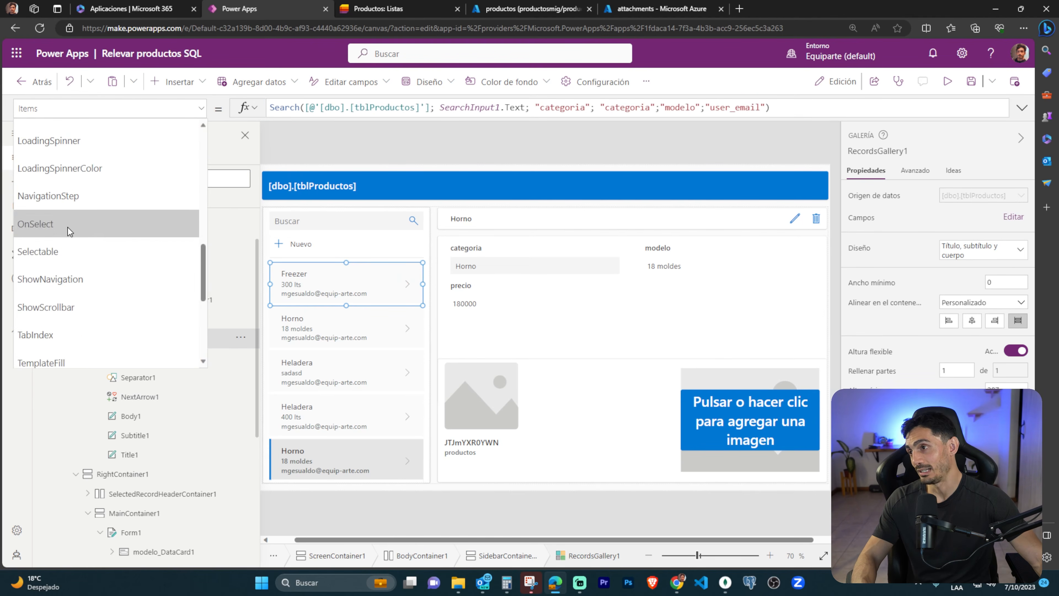
pyautogui.click(67, 227)
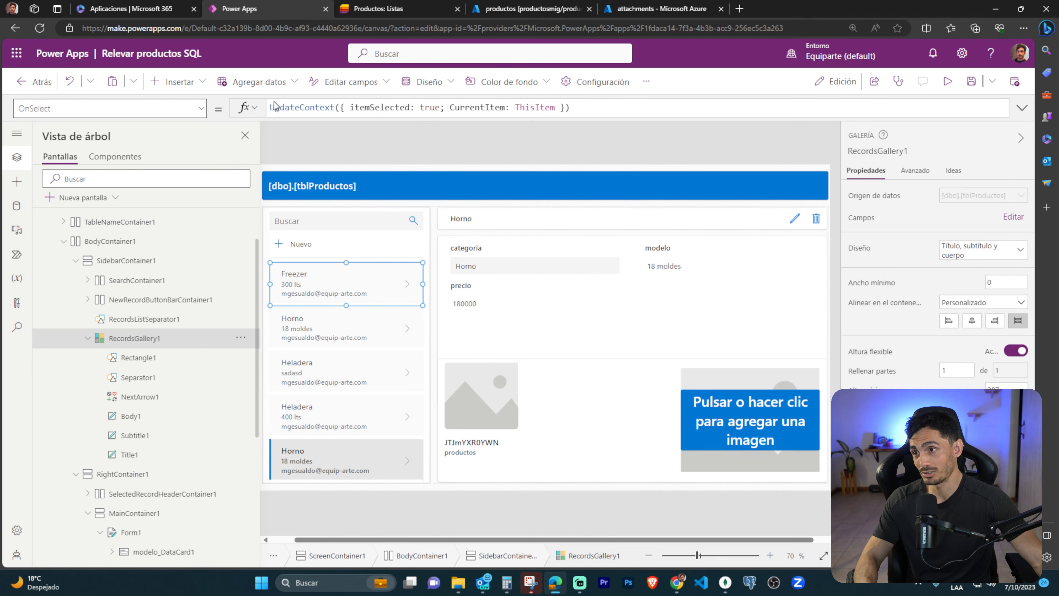
pyautogui.moveTo(296, 107); pyautogui.dragTo(410, 117)
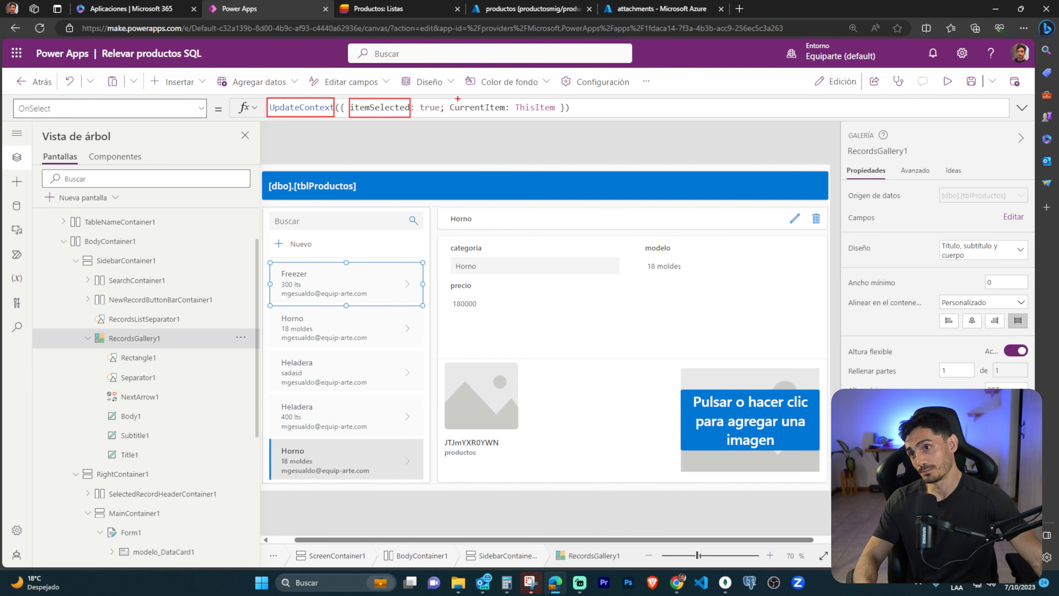
pyautogui.moveTo(450, 99); pyautogui.dragTo(508, 117)
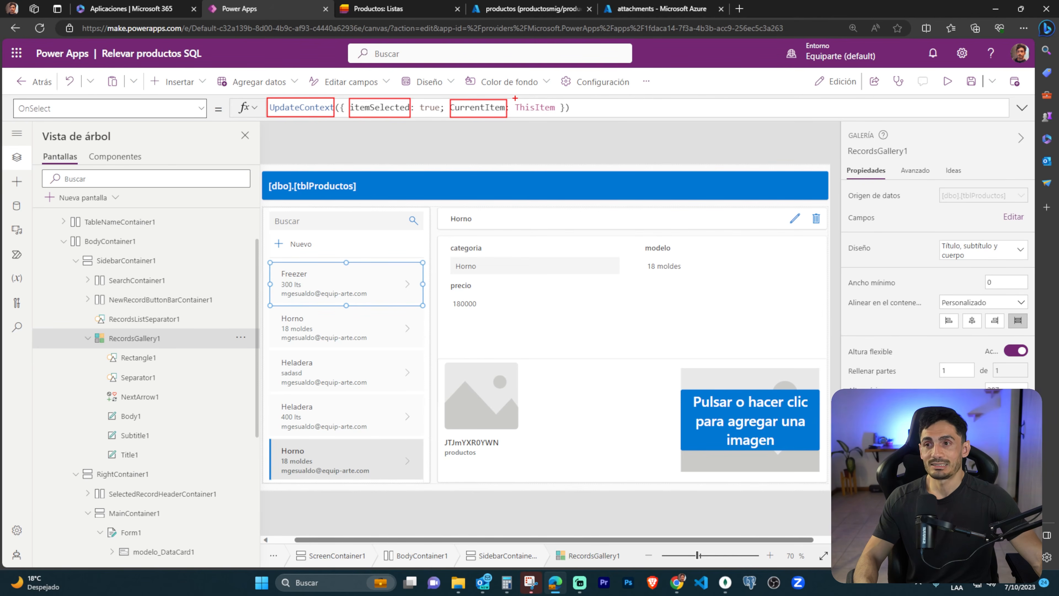
pyautogui.moveTo(535, 118); pyautogui.dragTo(557, 118)
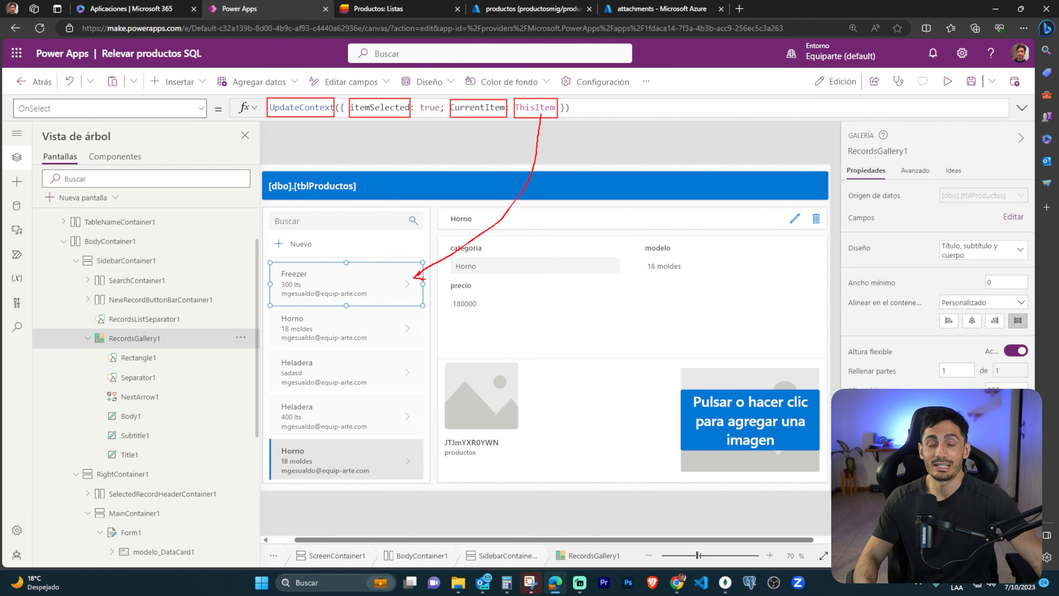
pyautogui.press('Escape')
# Show Gallery1's Items formula and examine how it relates to the selected Horno record in the product list.
pyautogui.click(506, 465)
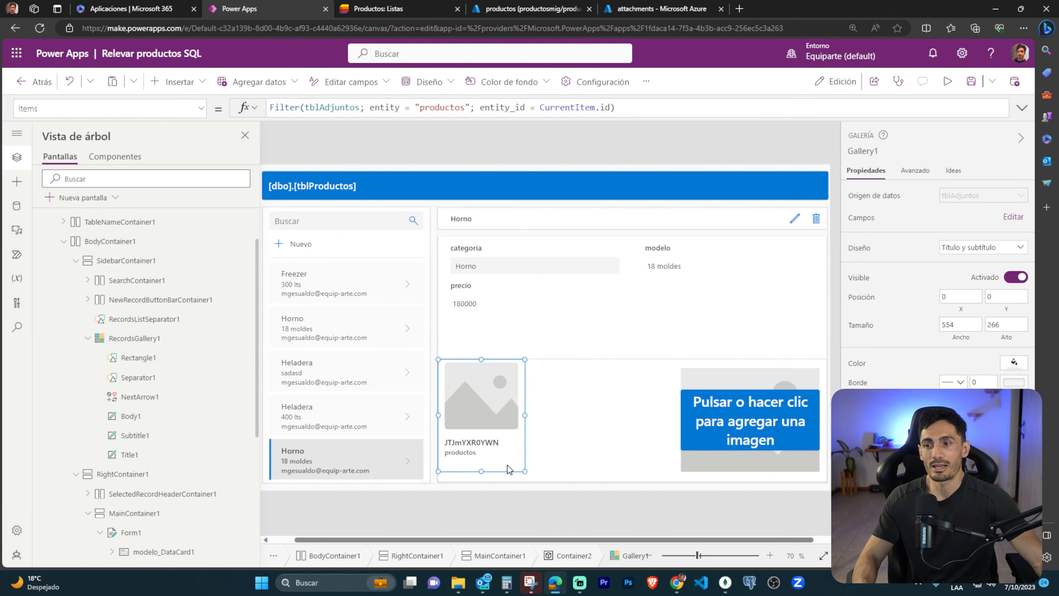
pyautogui.moveTo(271, 440); pyautogui.dragTo(425, 480)
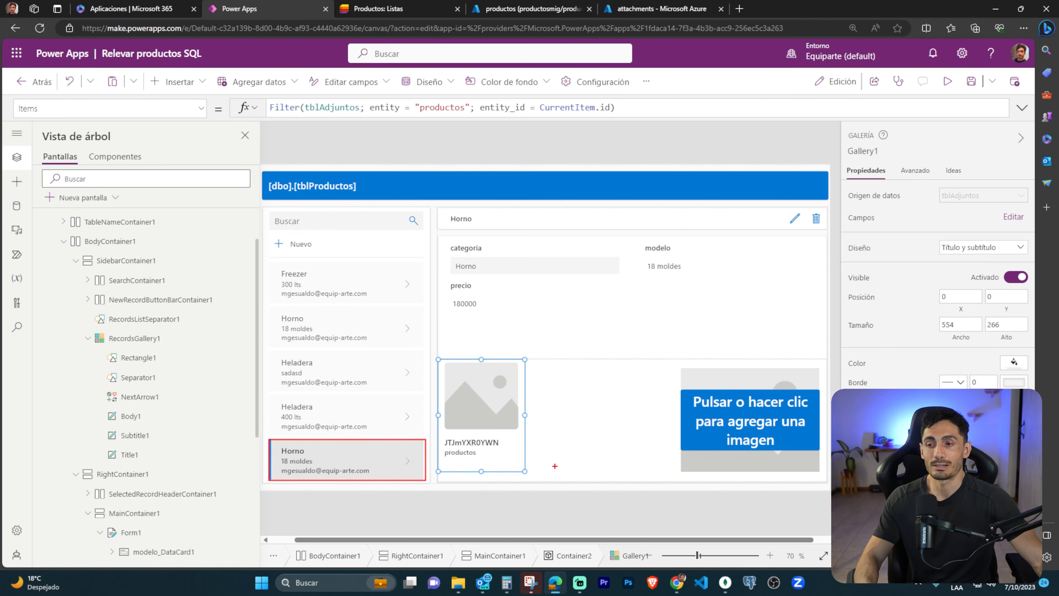
pyautogui.press('Escape')
# Set the Image formula of the attachments gallery's picture to AzureBlobStorage.GetFileContent(ThisItem.azure_blob_id).
pyautogui.click(501, 411)
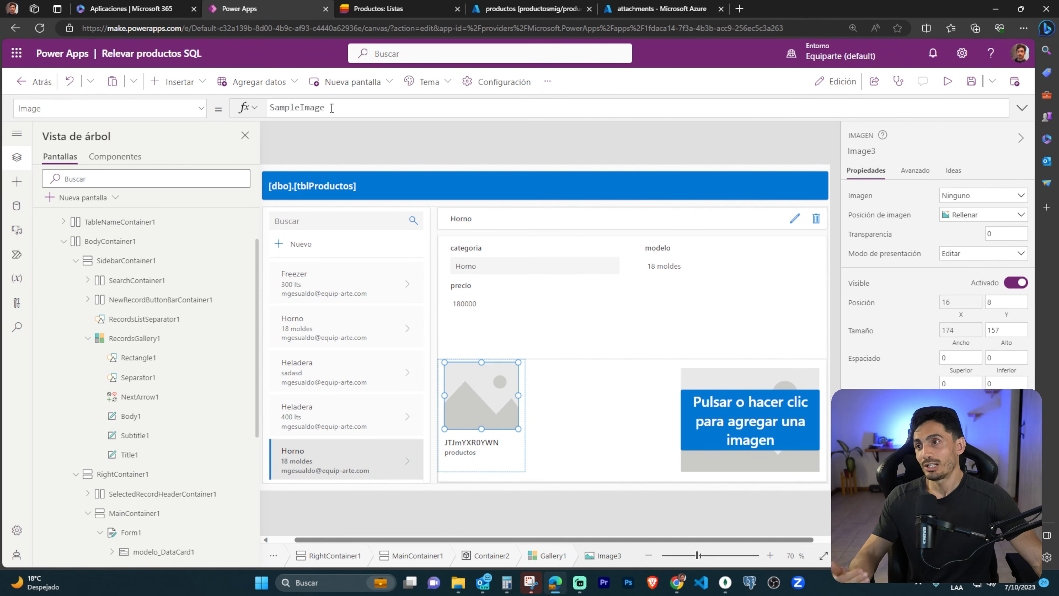
pyautogui.click(413, 115)
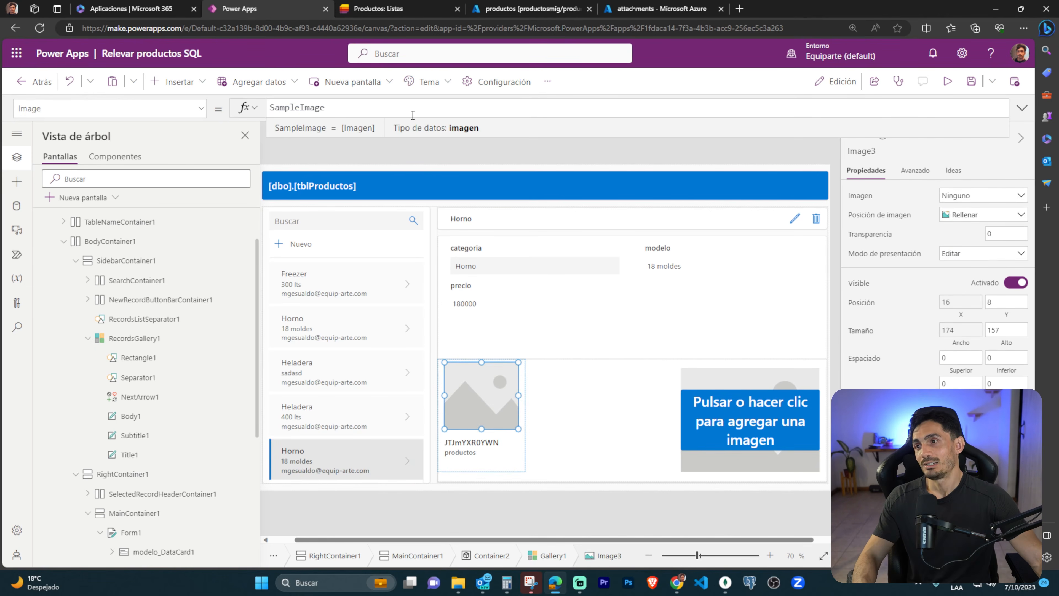
pyautogui.doubleClick(278, 115)
pyautogui.write('Azure')
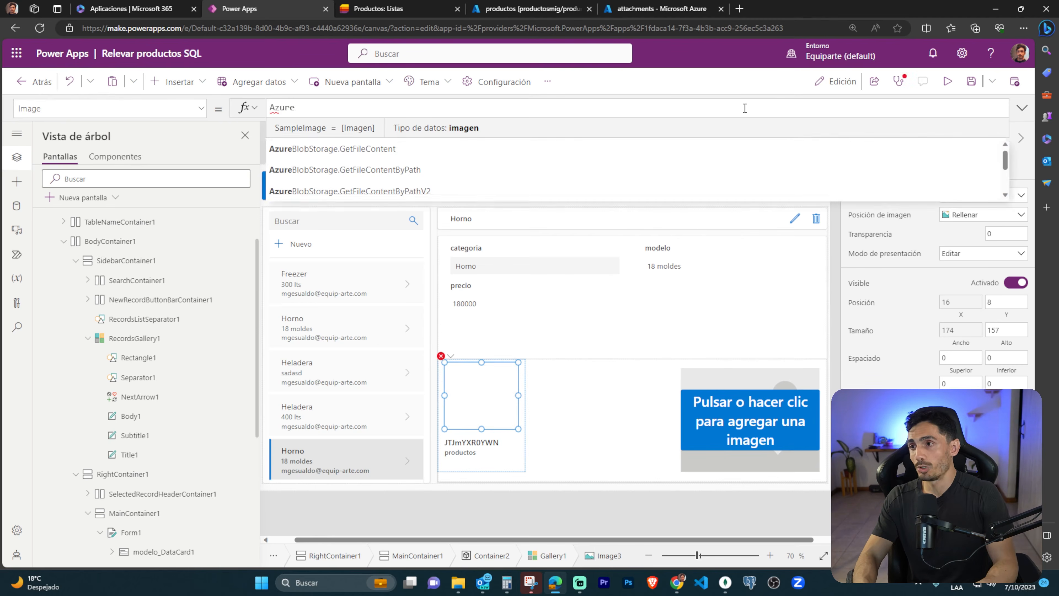
pyautogui.press('Down')
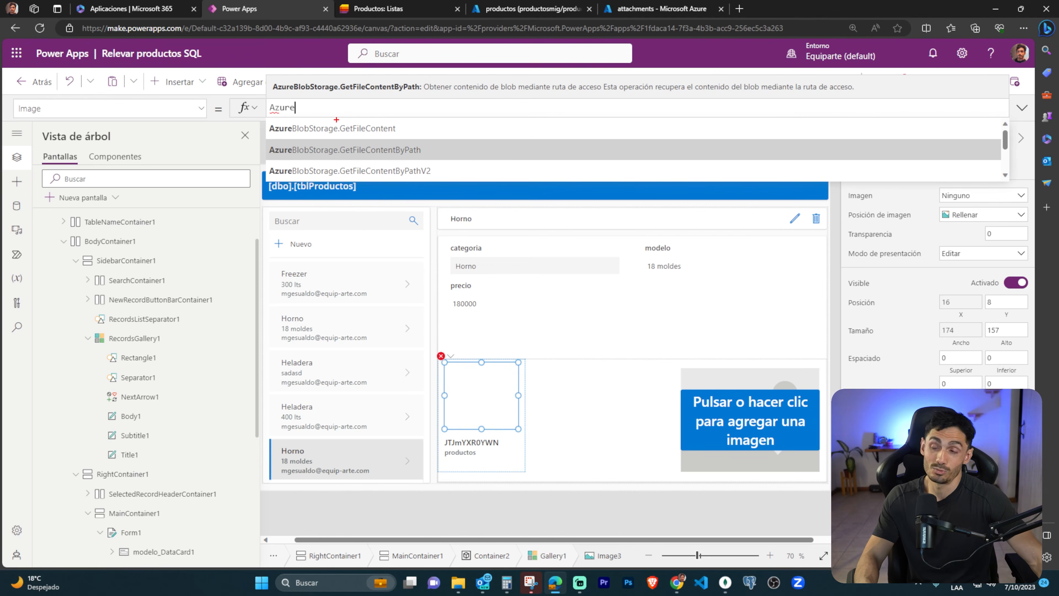
pyautogui.click(367, 129)
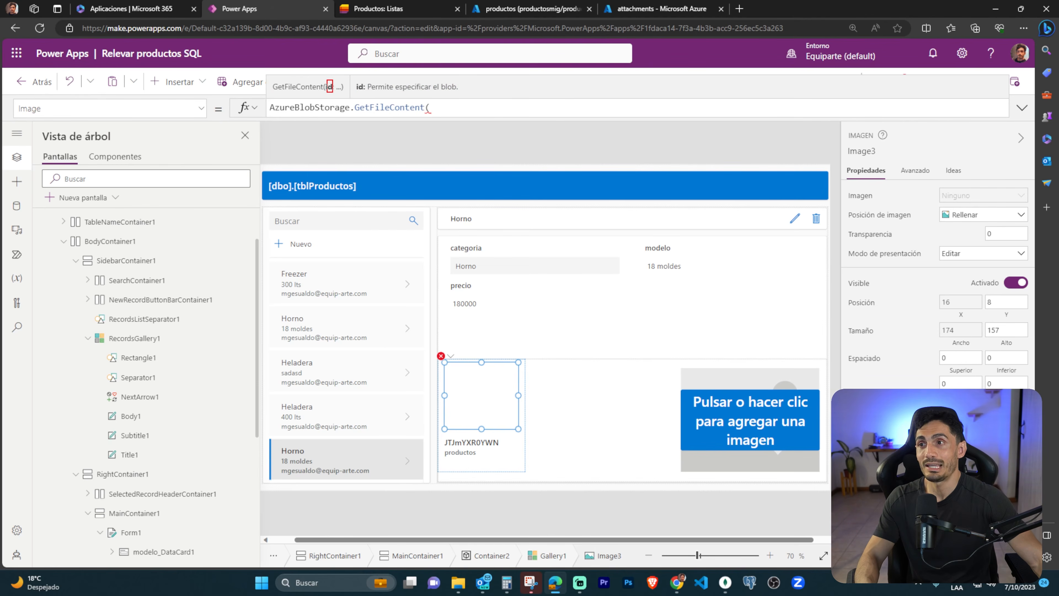
pyautogui.moveTo(363, 75); pyautogui.dragTo(460, 98)
pyautogui.press('Escape')
pyautogui.write('TTisItem.')
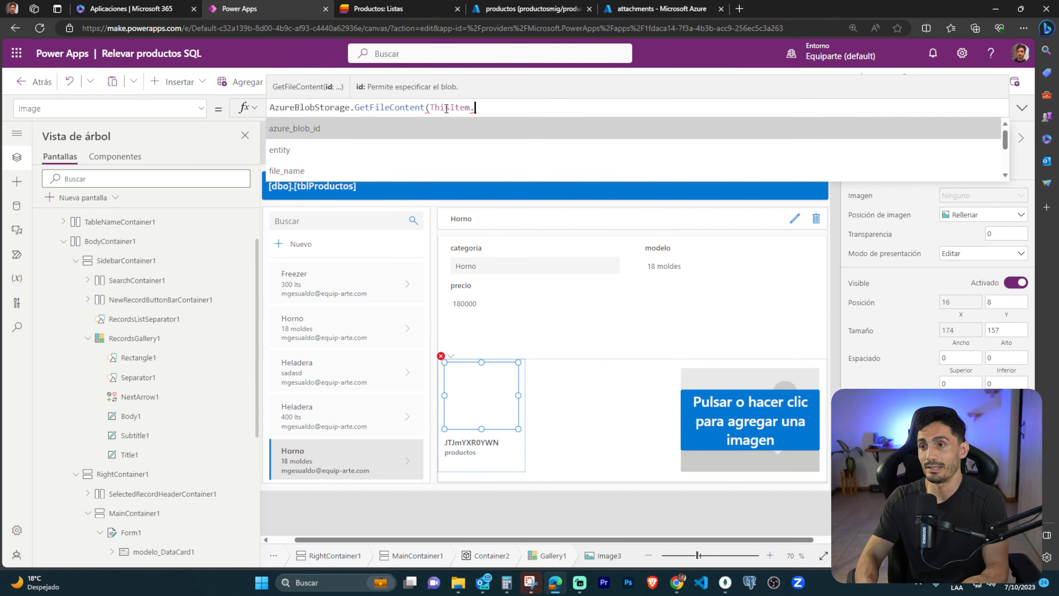
pyautogui.press('Tab')
pyautogui.write(')')
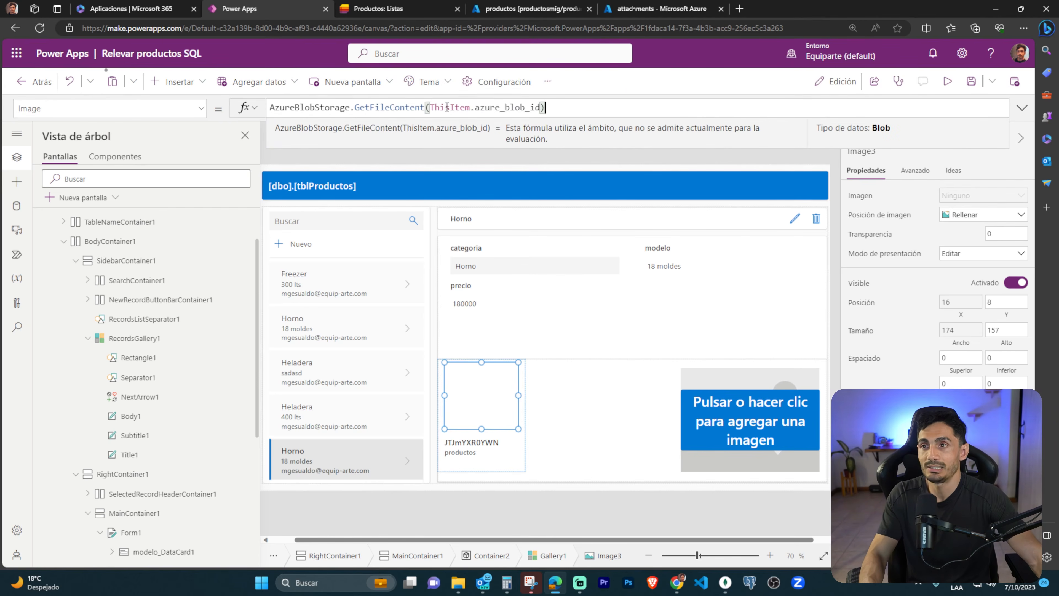
pyautogui.moveTo(463, 112)
pyautogui.mouseDown()
pyautogui.moveTo(474, 115)
pyautogui.moveTo(463, 273)
pyautogui.moveTo(502, 353)
pyautogui.mouseUp()
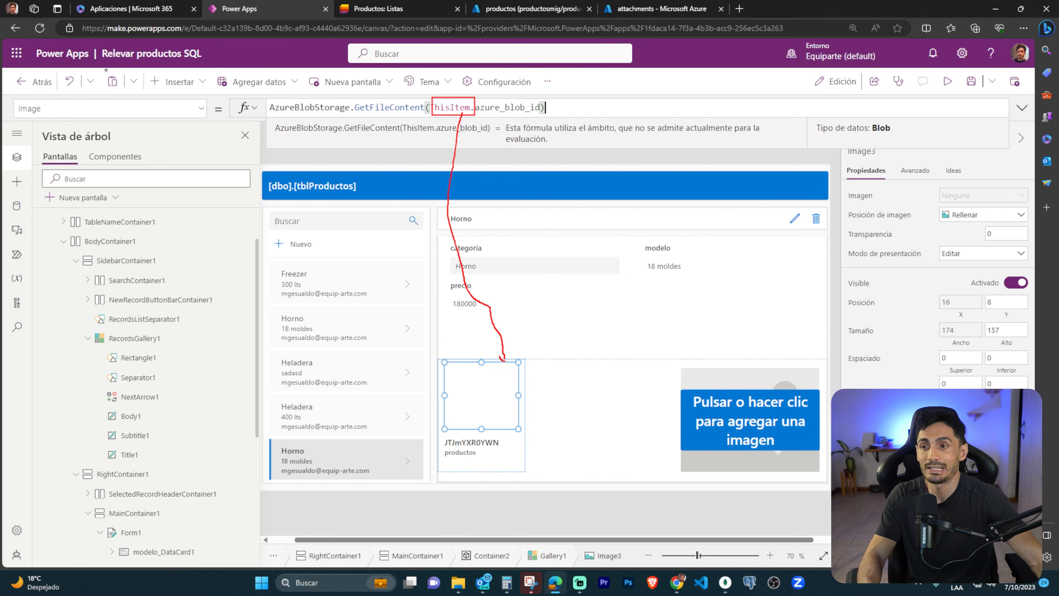
pyautogui.press('Escape')
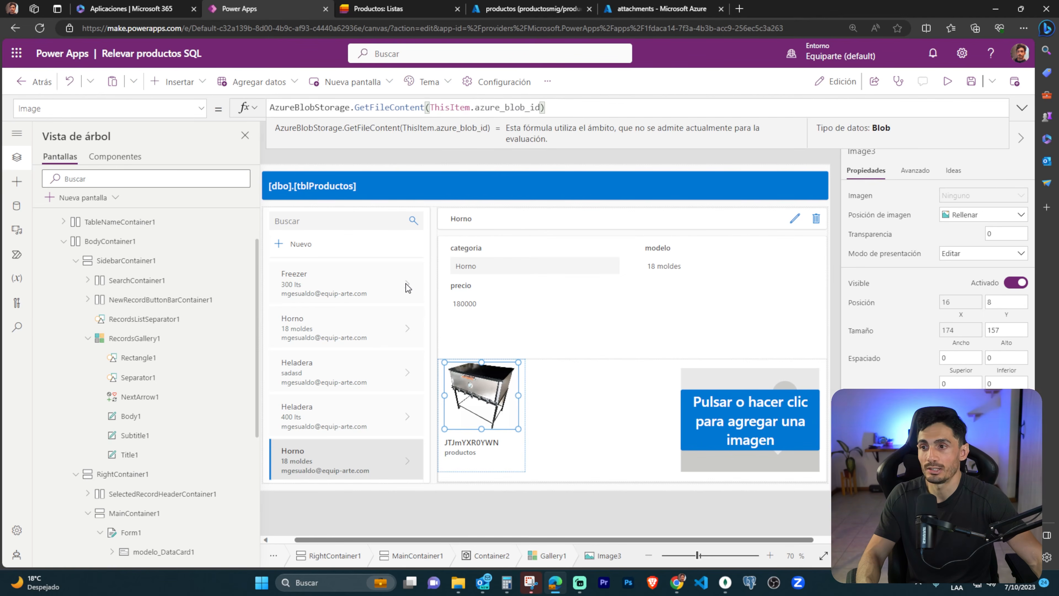
# Compare the use of ThisItem in RecordsGallery1's OnSelect formula with its use in the attachment picture's Image formula.
pyautogui.click(419, 301)
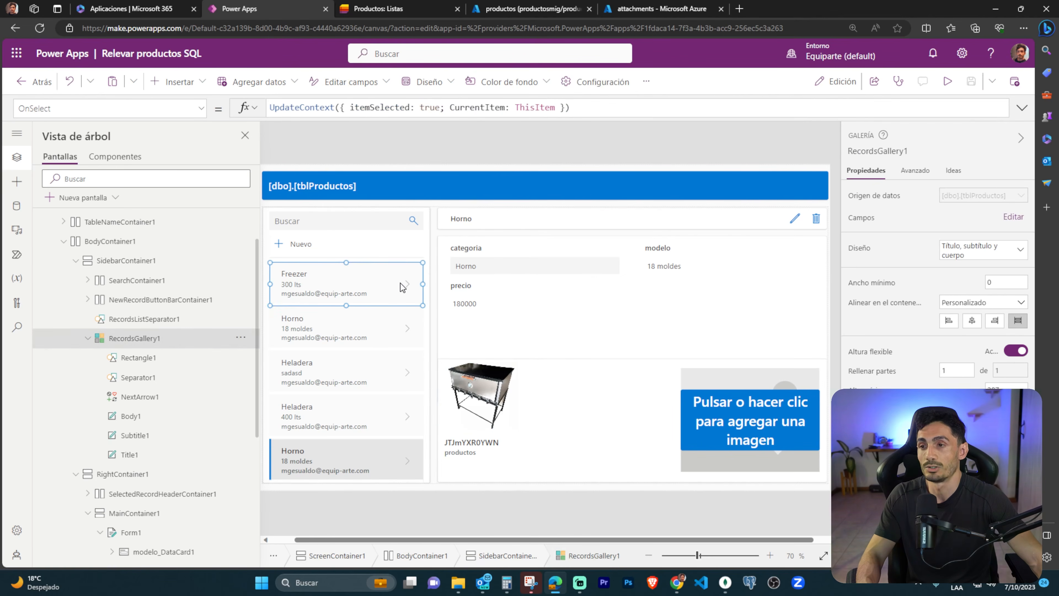
pyautogui.moveTo(272, 258); pyautogui.dragTo(437, 318)
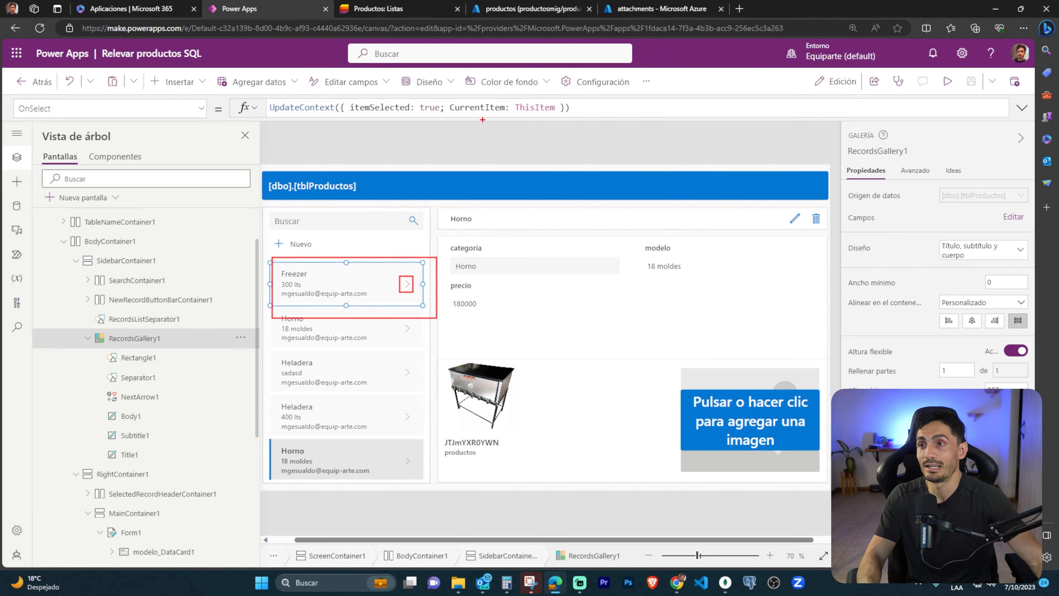
pyautogui.moveTo(514, 98)
pyautogui.mouseDown()
pyautogui.moveTo(555, 122)
pyautogui.moveTo(429, 262)
pyautogui.moveTo(428, 283)
pyautogui.mouseUp()
pyautogui.press('Escape')
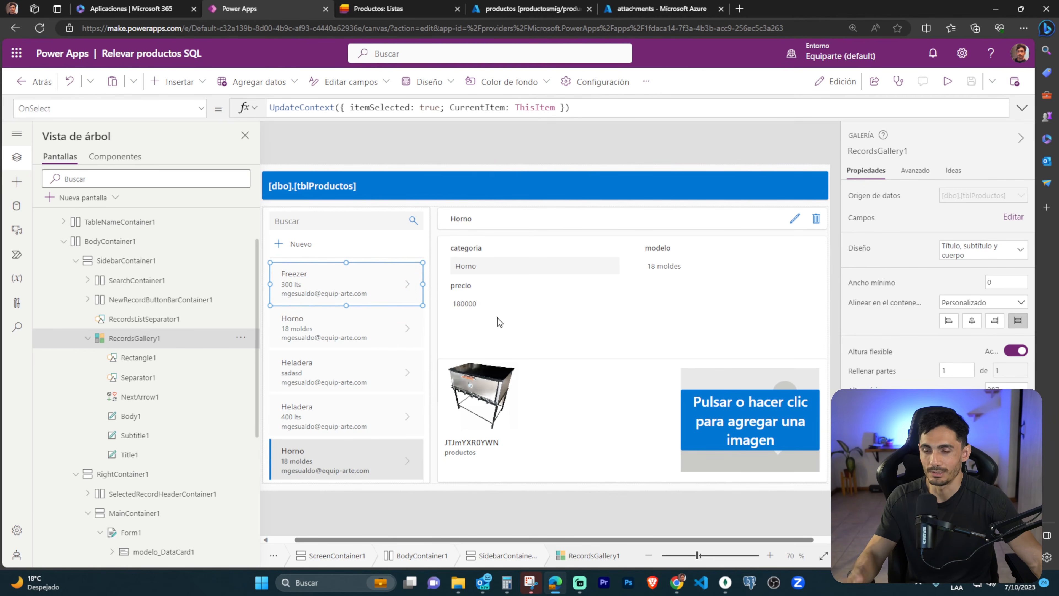
pyautogui.click(488, 389)
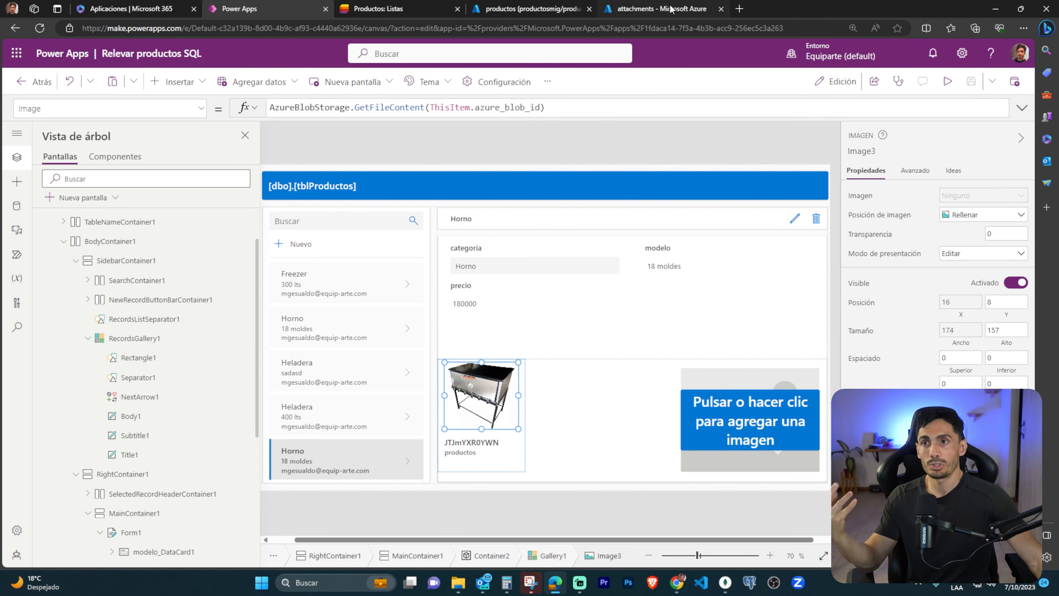
# In the Azure portal, copy the URL of horno 18 moldes.png, test it in a separate browser page, and close that page.
pyautogui.click(626, 9)
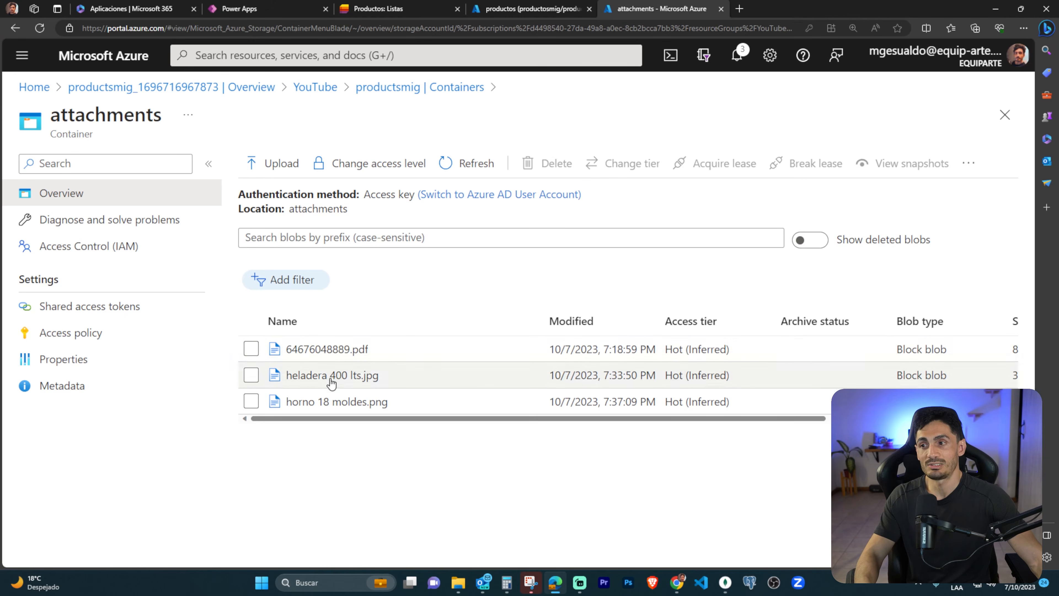
pyautogui.click(323, 402)
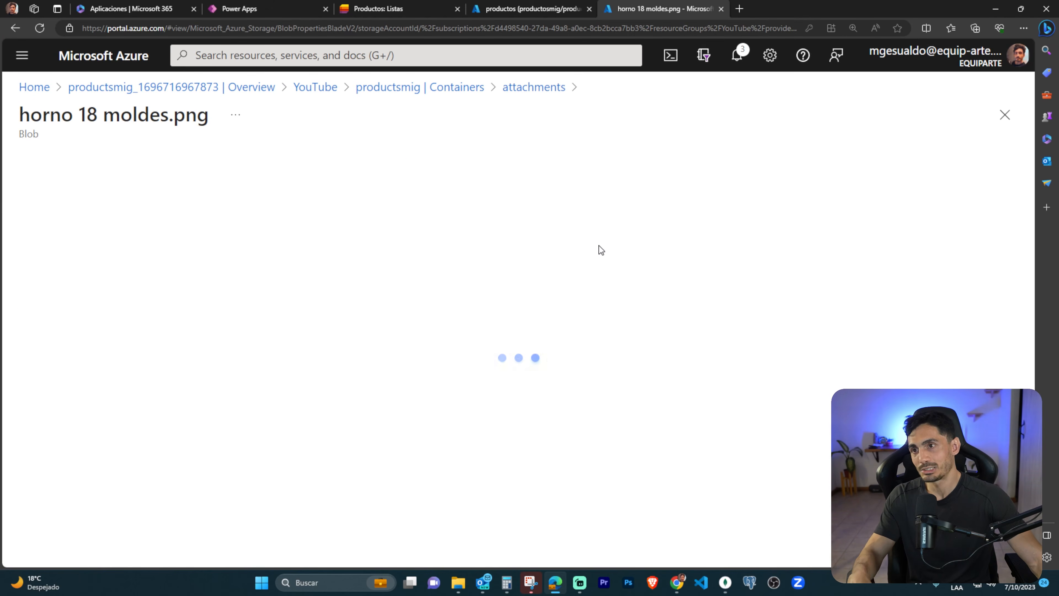
pyautogui.click(372, 257)
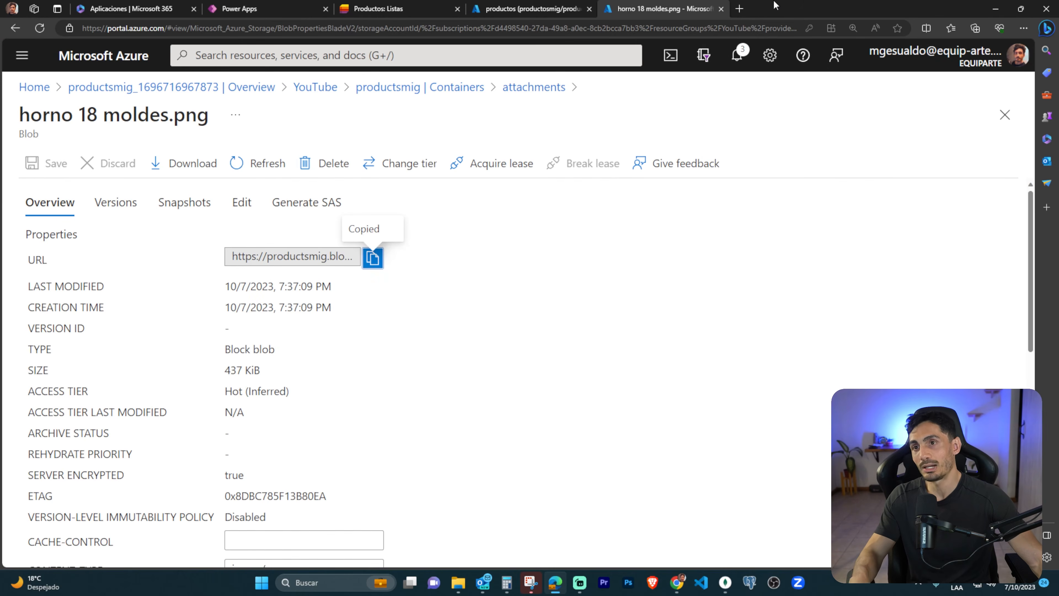
pyautogui.click(739, 9)
pyautogui.hotkey('ctrl', 'v')
pyautogui.press('Return')
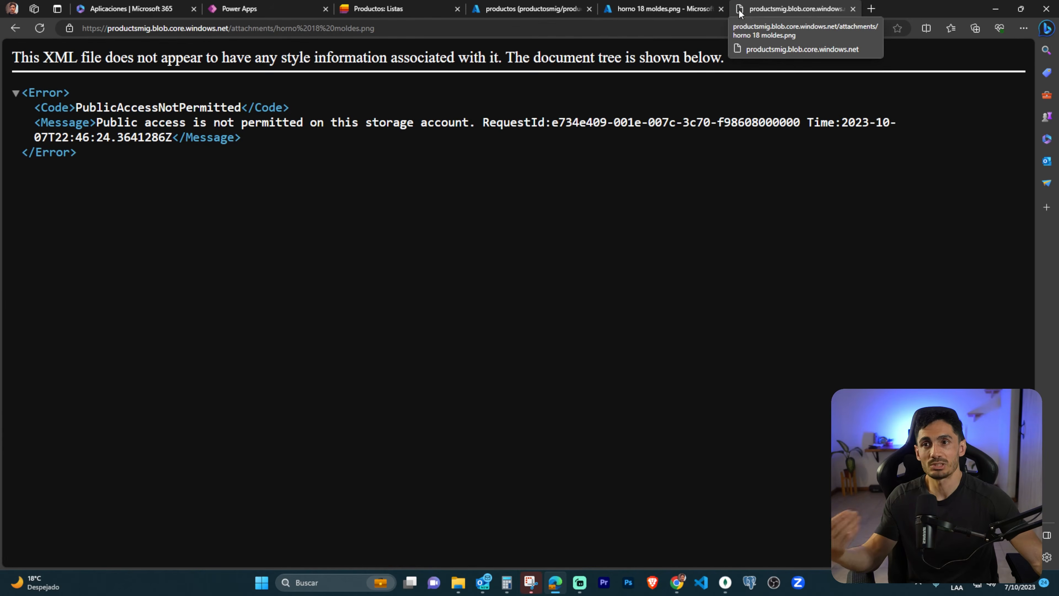
pyautogui.middleClick(776, 16)
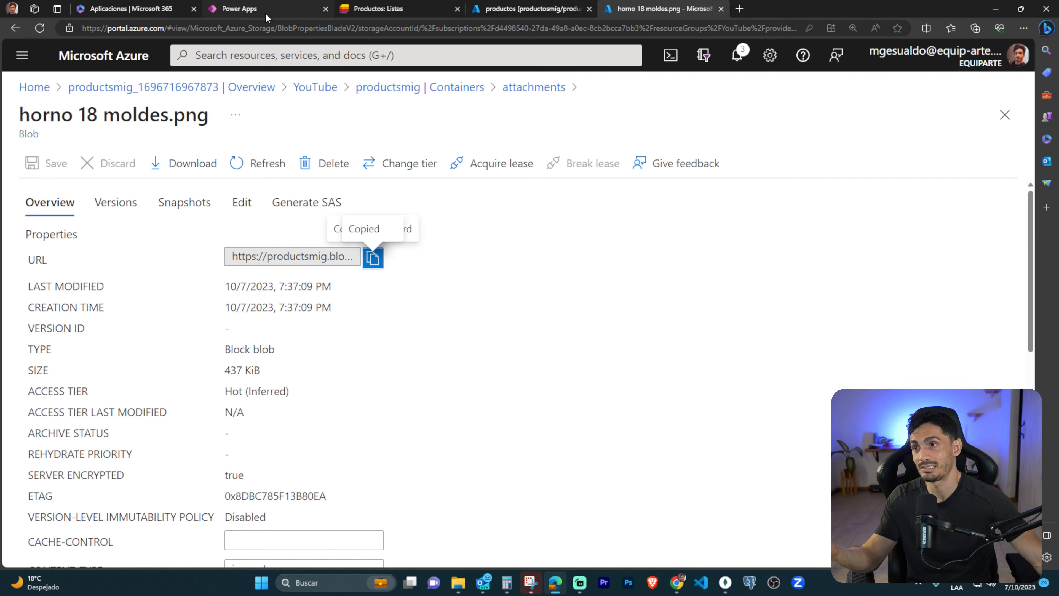
# Switch back to Power Apps, preview the app, and set the selected Horno record's precio to 185000.
pyautogui.click(250, 9)
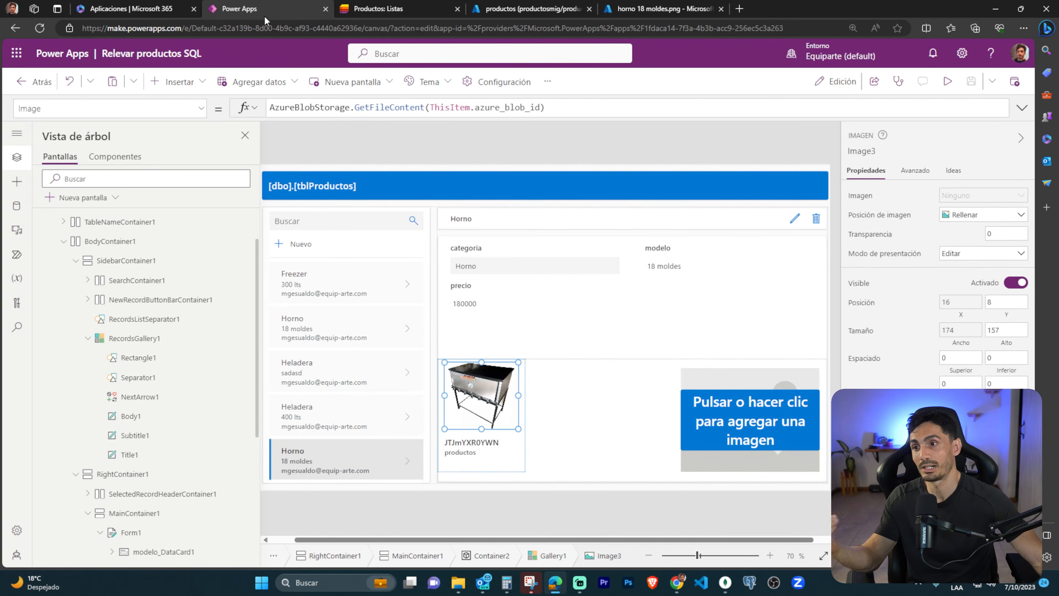
pyautogui.click(947, 81)
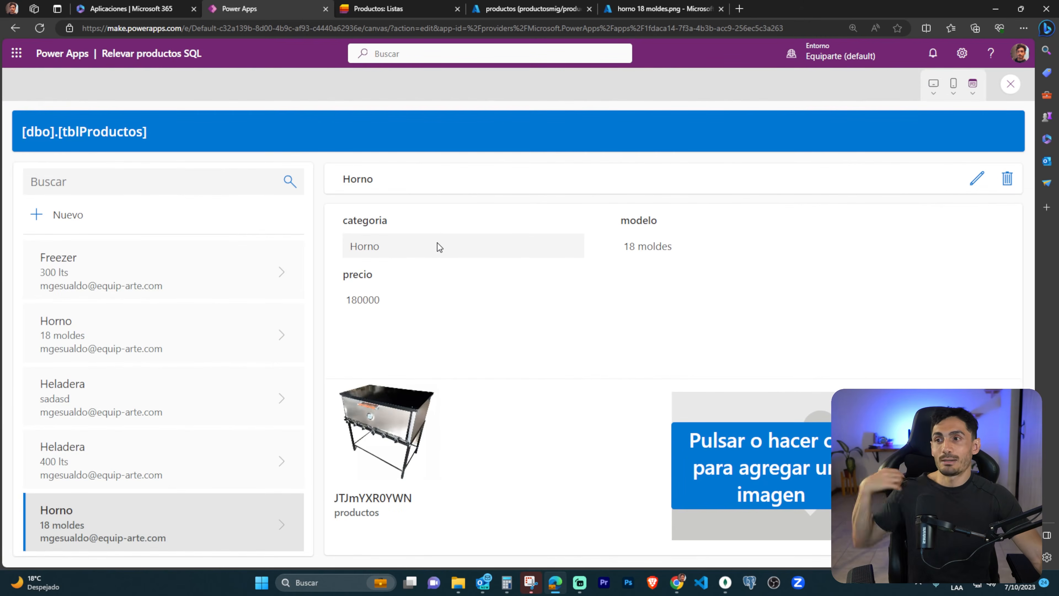
pyautogui.click(976, 179)
pyautogui.click(395, 305)
pyautogui.moveTo(357, 304); pyautogui.dragTo(363, 305)
pyautogui.write('5')
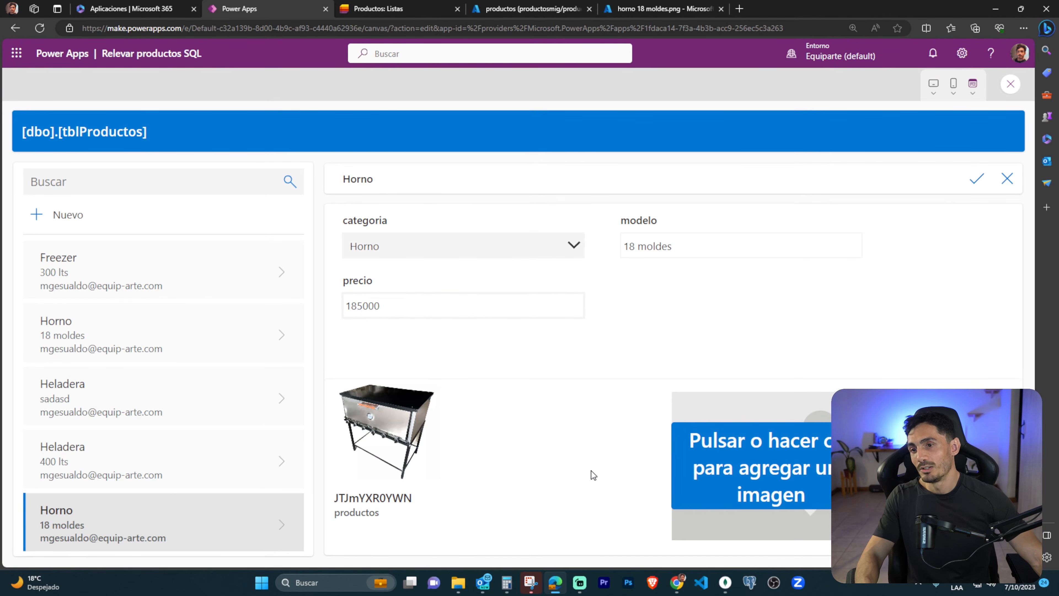
# Choose image DSC00007 from the Descargas folder as an attachment for the Horno record and save the record.
pyautogui.click(787, 451)
pyautogui.click(48, 125)
pyautogui.click(436, 125)
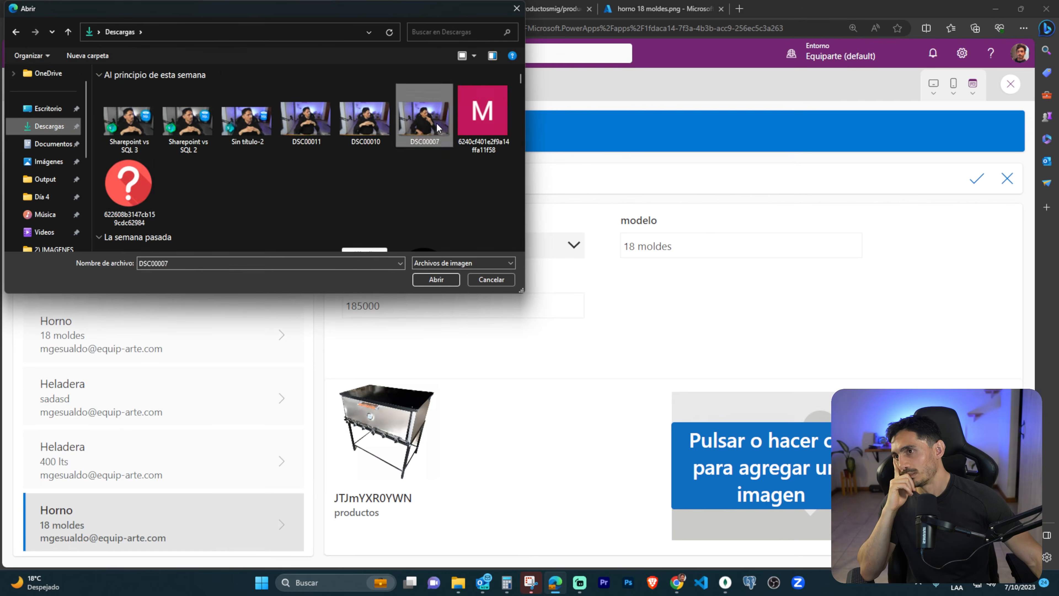
pyautogui.doubleClick(437, 127)
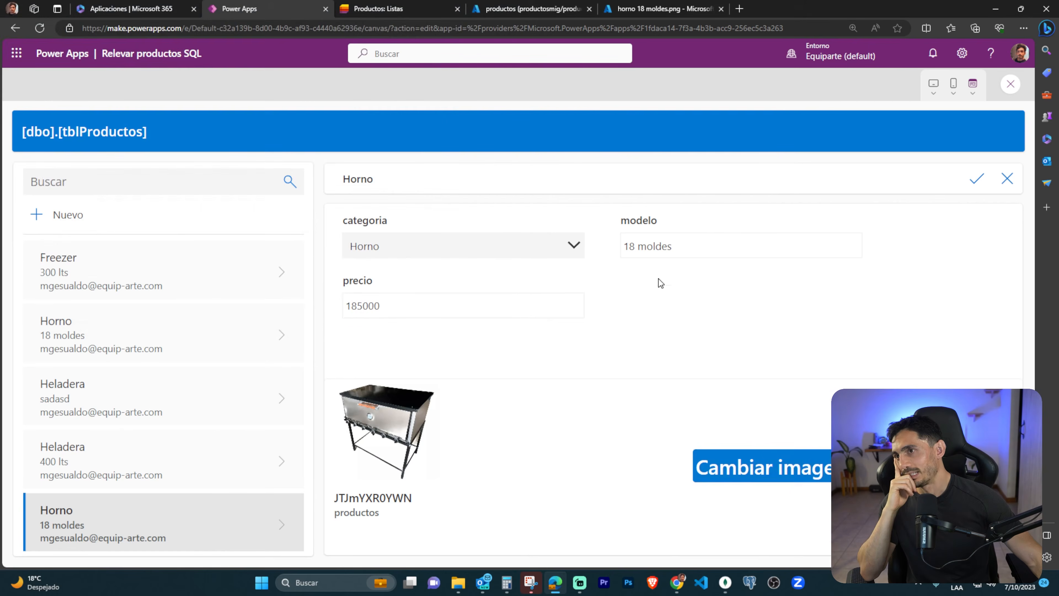
pyautogui.click(970, 182)
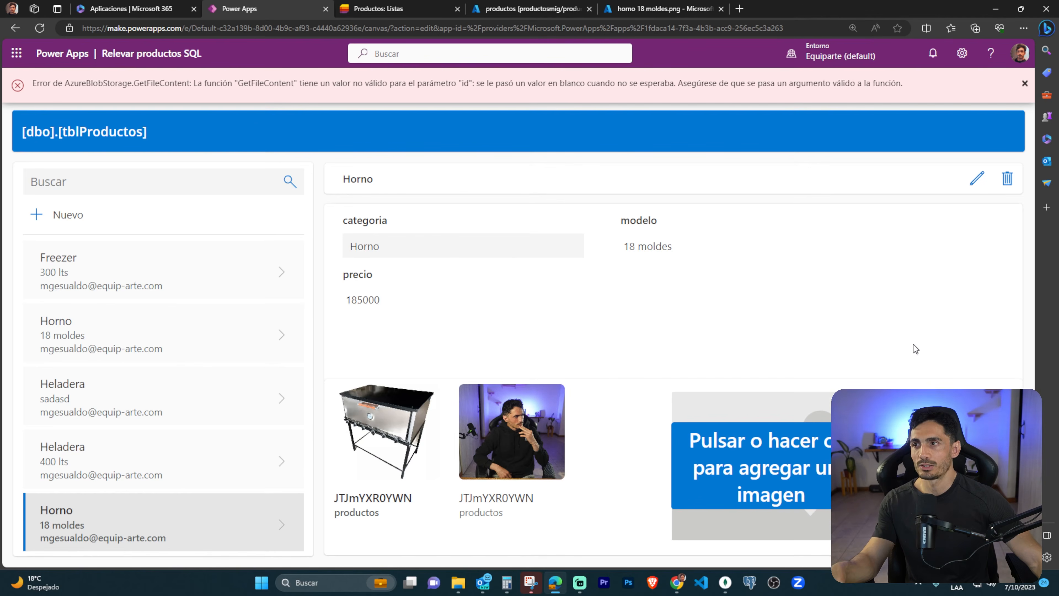
# View the Heladera 400 lts record and the last Horno record to check their attachments, dismiss the message, and close the preview.
pyautogui.click(282, 460)
pyautogui.click(286, 522)
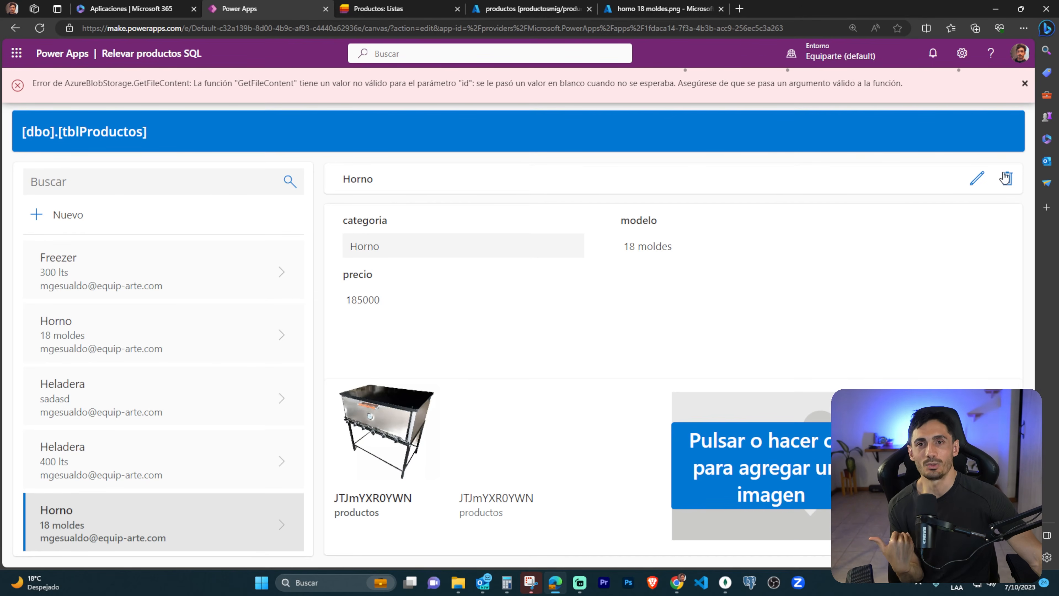
pyautogui.click(1025, 85)
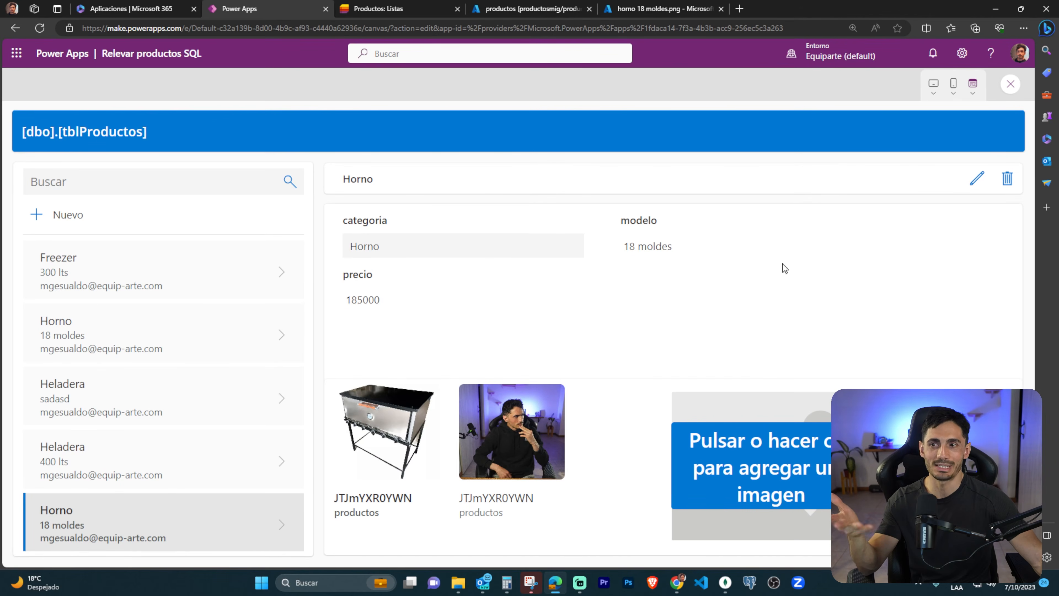
pyautogui.click(1011, 89)
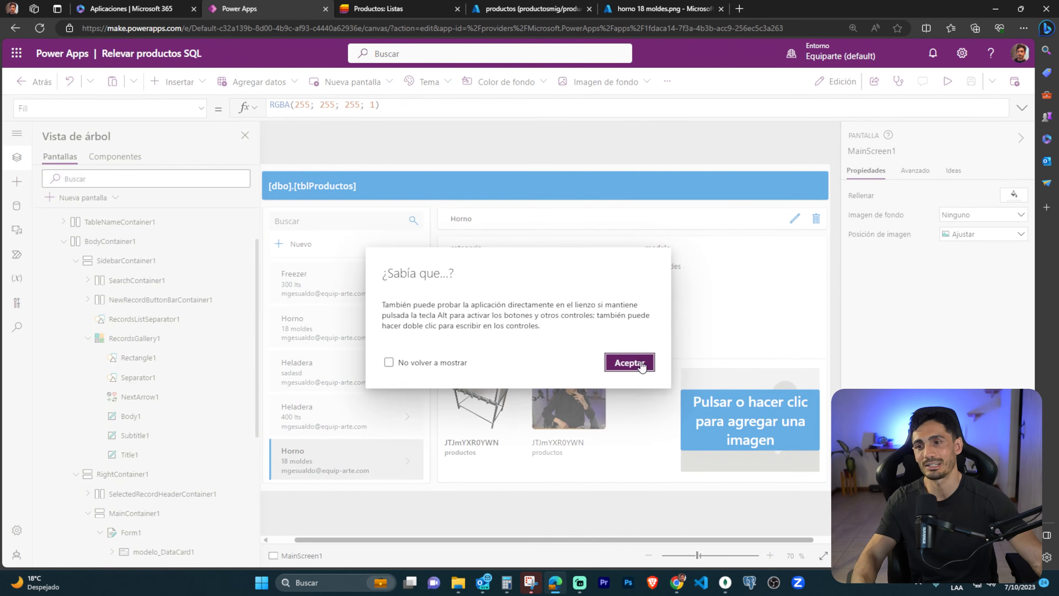
pyautogui.click(629, 362)
# Look through the controls and icons available for Gallery1's template, and show the OnSelect formula of the record's delete icon.
pyautogui.click(602, 438)
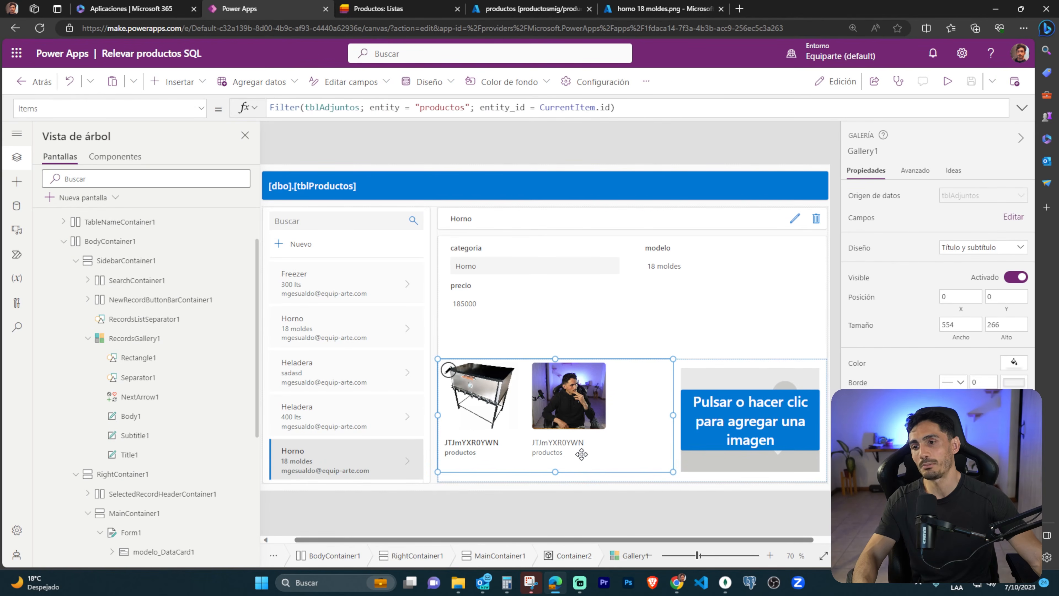
pyautogui.click(504, 459)
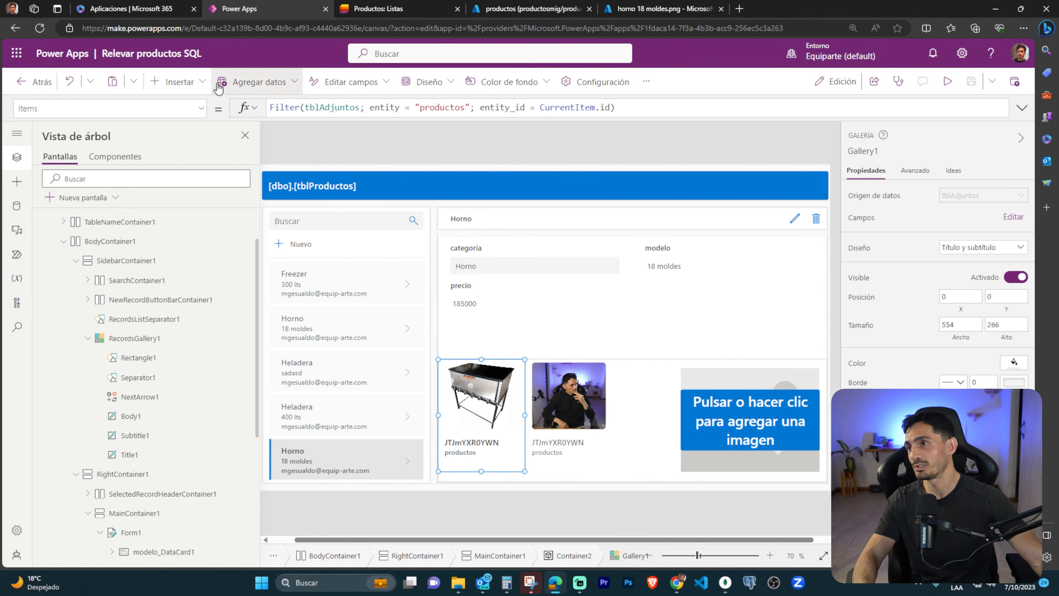
pyautogui.click(174, 82)
pyautogui.scroll(-10, 212, 287)
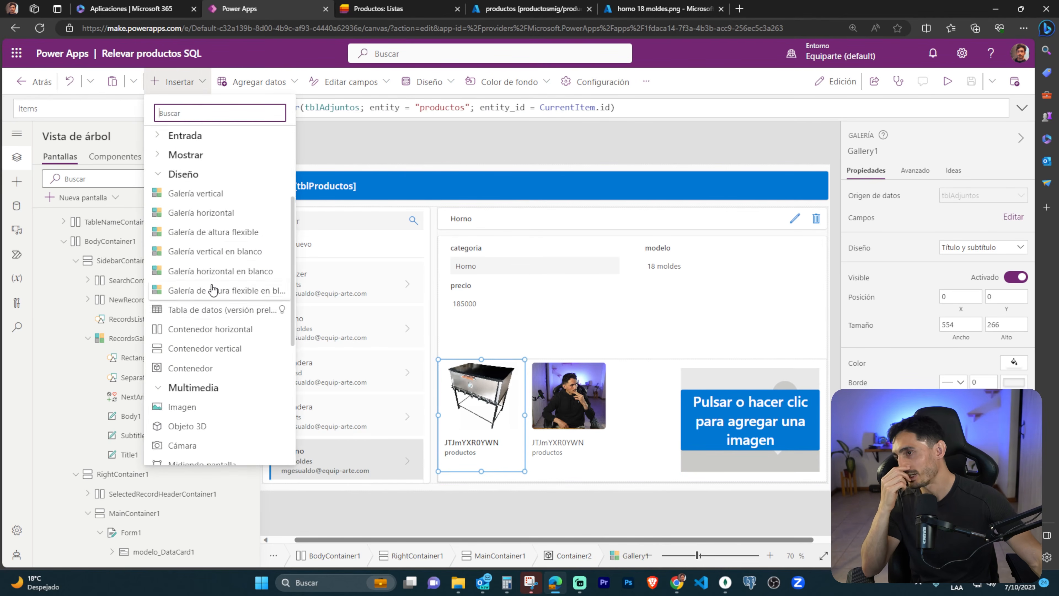
pyautogui.scroll(-6, 231, 383)
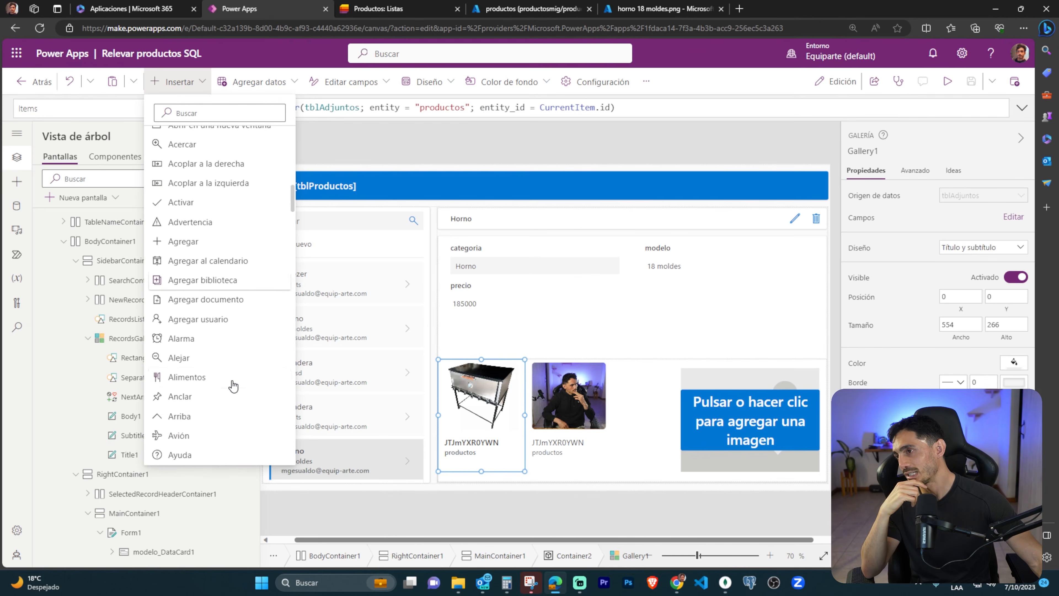
pyautogui.click(817, 226)
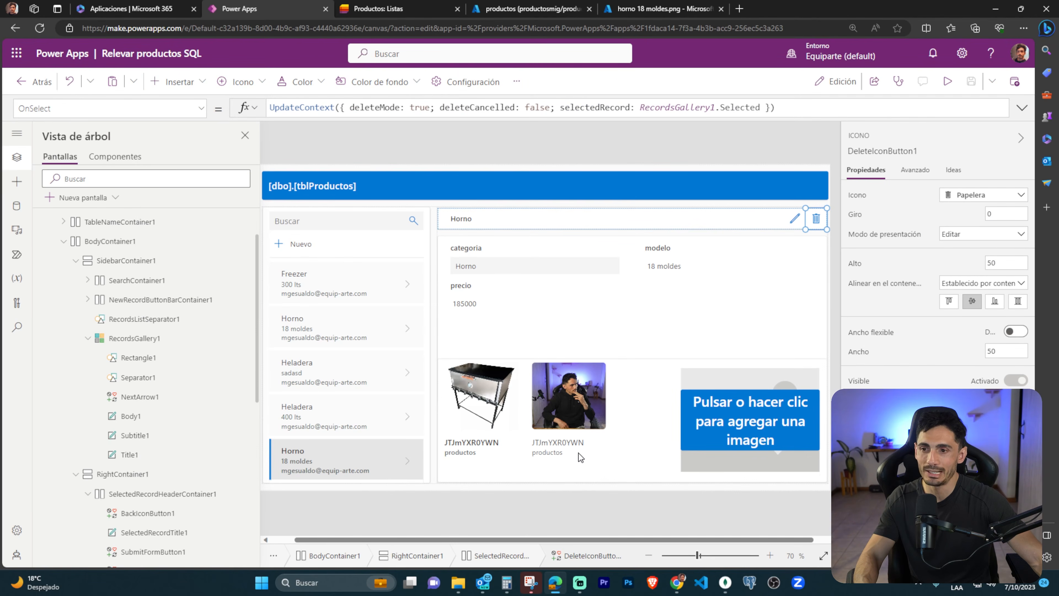
# Insert a Papelera icon into the template of the attachments gallery, Gallery1.
pyautogui.click(592, 463)
pyautogui.click(494, 440)
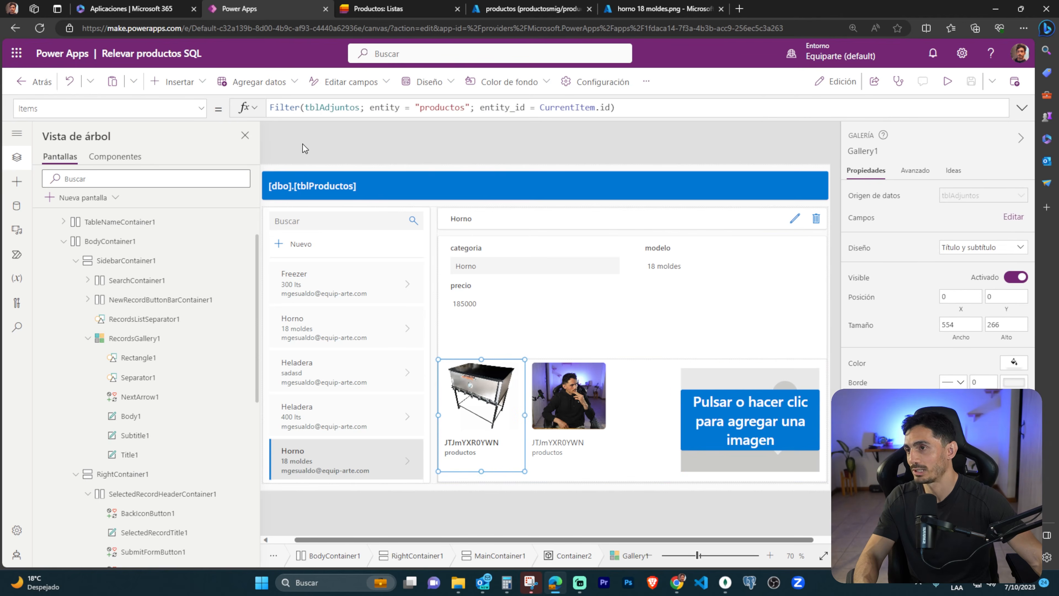
pyautogui.click(196, 82)
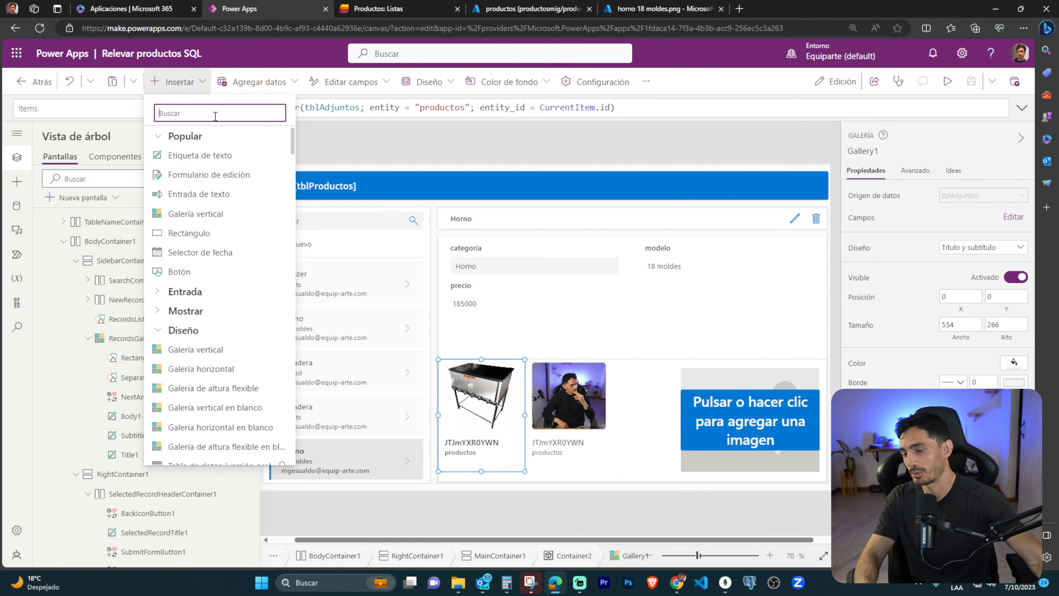
pyautogui.write('papel')
pyautogui.click(185, 173)
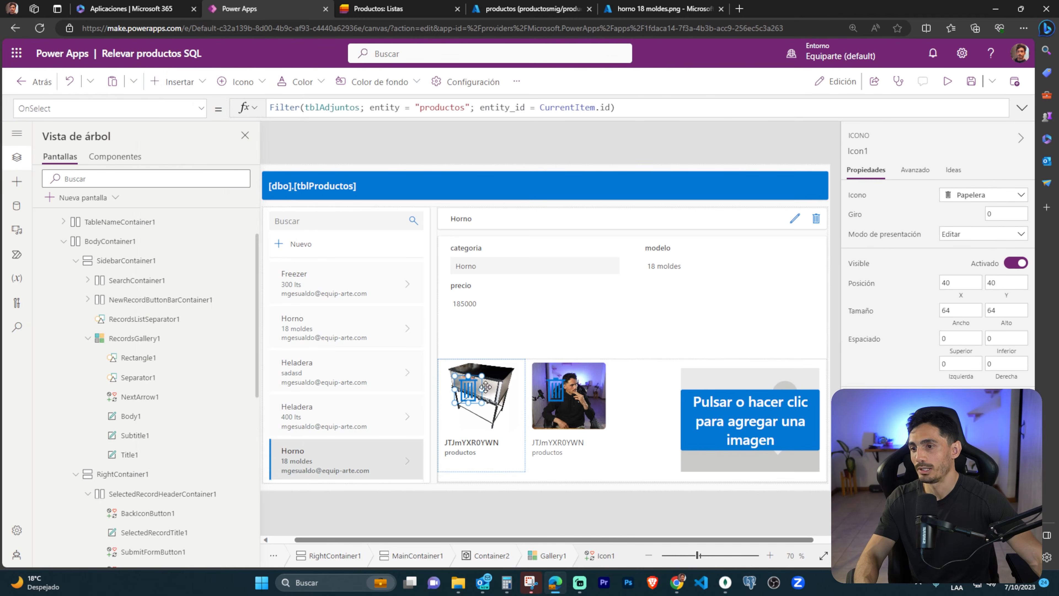
# Shrink the trash icon to 32 by 36, place it at X 158, Y 214 below the image, and colour it dark red.
pyautogui.moveTo(480, 390); pyautogui.dragTo(516, 454)
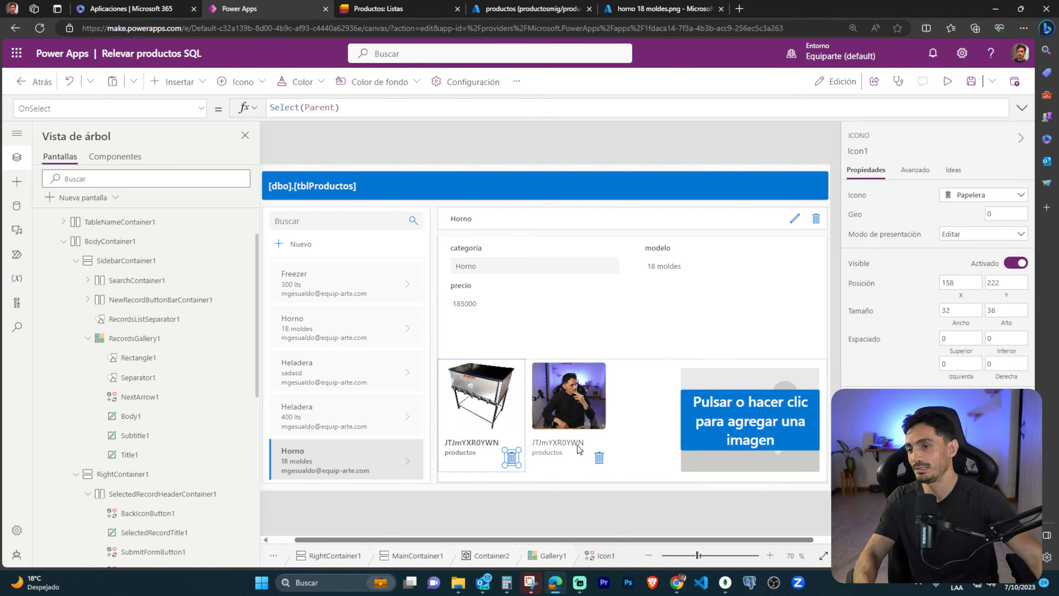
pyautogui.click(302, 81)
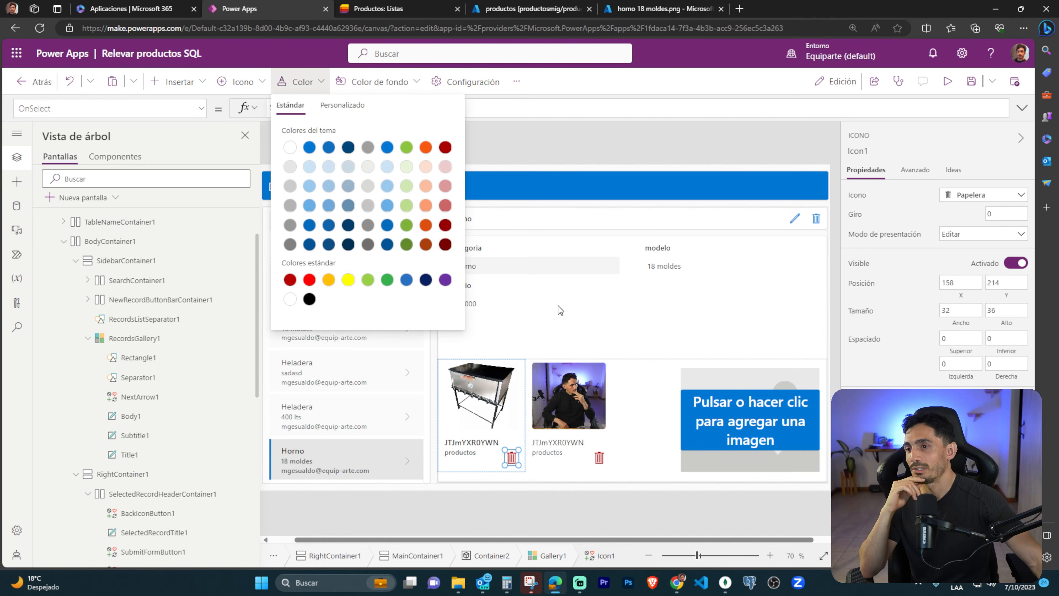
pyautogui.click(517, 112)
# Replace the trash icon's OnSelect formula with AzureBlobStorage.DeleteFile(ThisItem.azure_blob_id).
pyautogui.moveTo(380, 109); pyautogui.dragTo(238, 110)
pyautogui.write('Azure')
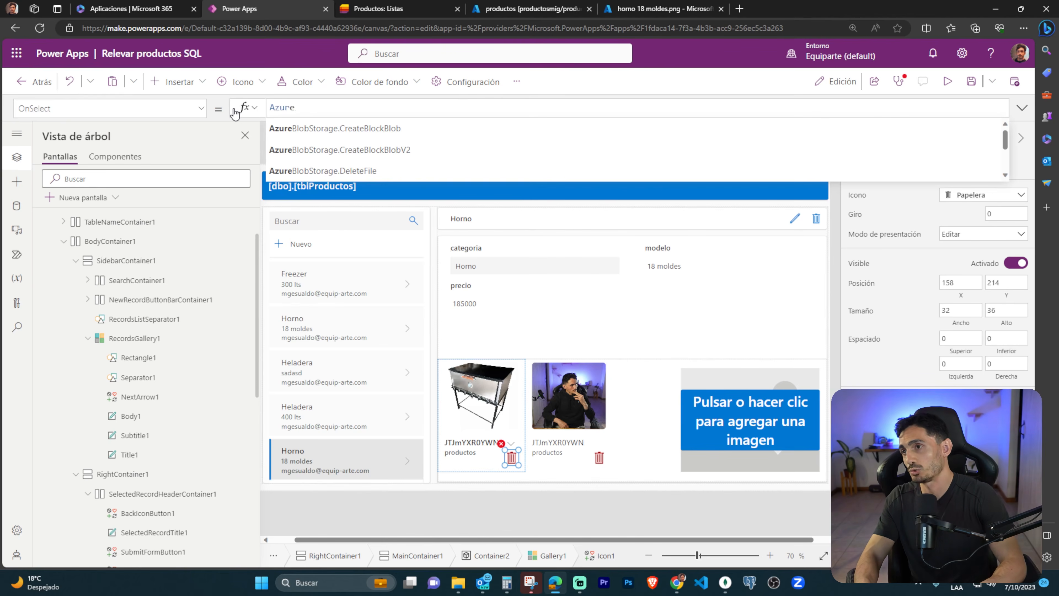
pyautogui.press('Down')
pyautogui.press('Down')
pyautogui.press('Down')
pyautogui.press('Return')
pyautogui.write('(')
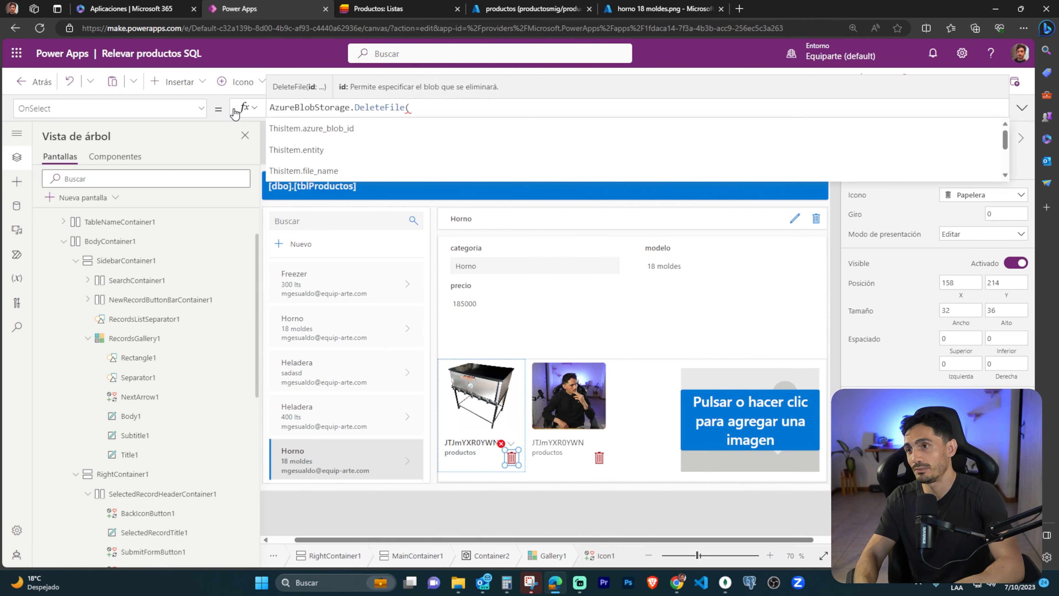
pyautogui.press('Return')
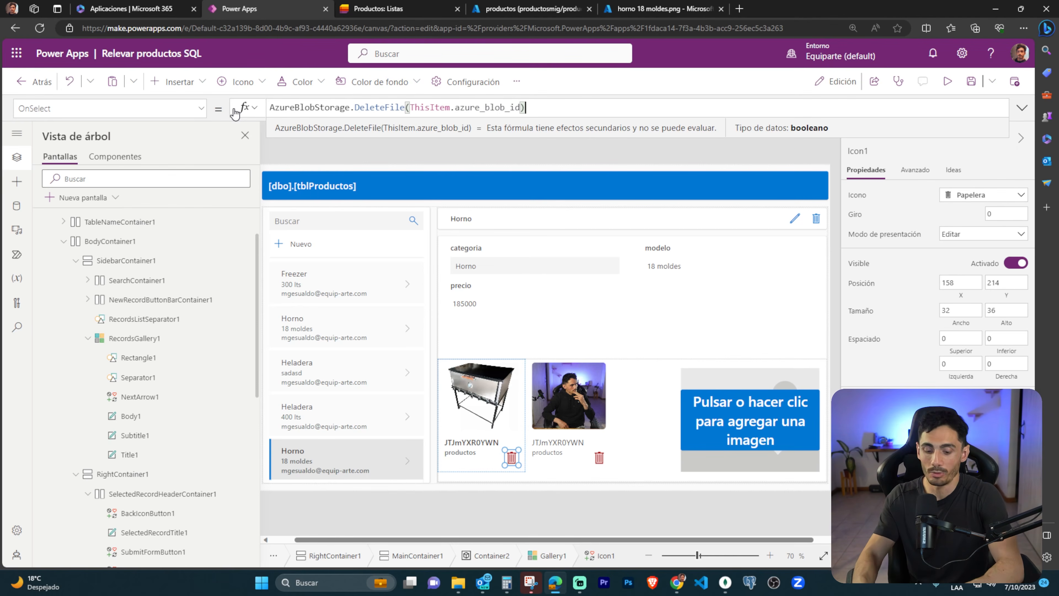
# Extend the trash icon's OnSelect formula with ;; and a second line, Remove(tblAdjuntos; ThisItem), and collapse the formula editor.
pyautogui.write(';;')
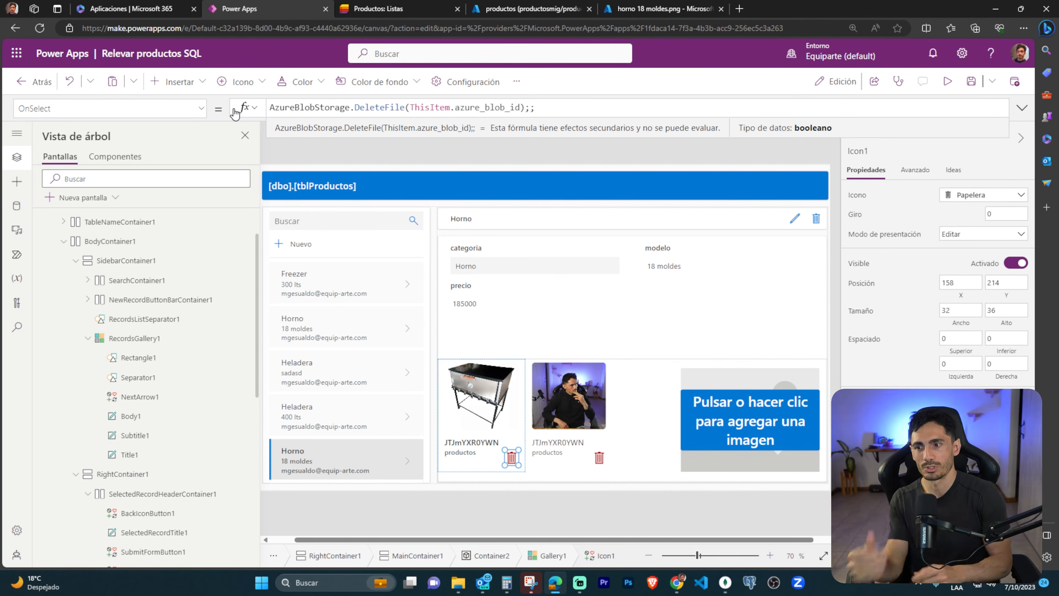
pyautogui.hotkey('shift', 'Return')
pyautogui.write('Remove(')
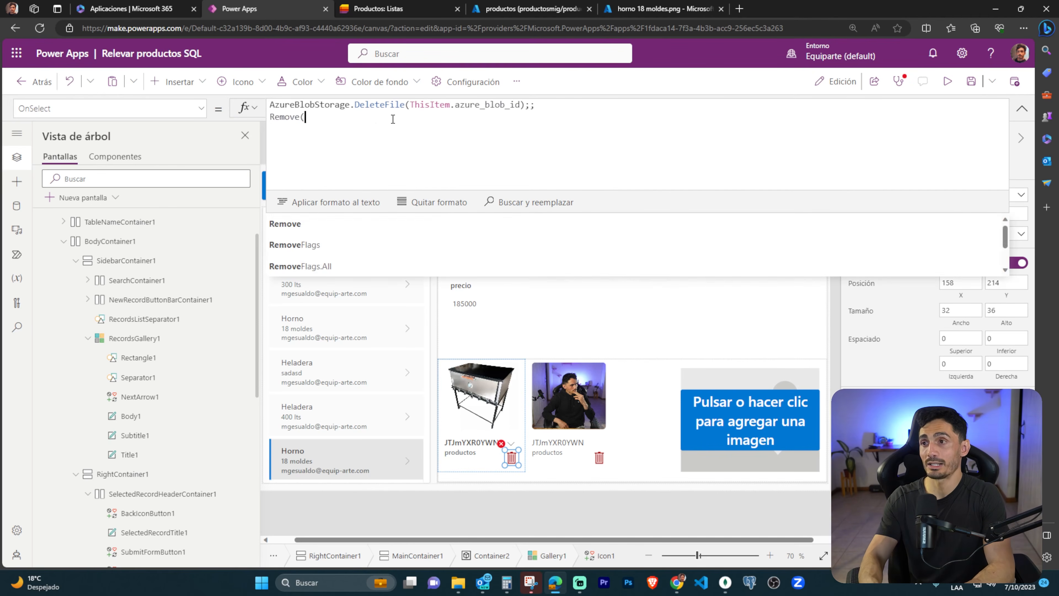
pyautogui.press('Tab')
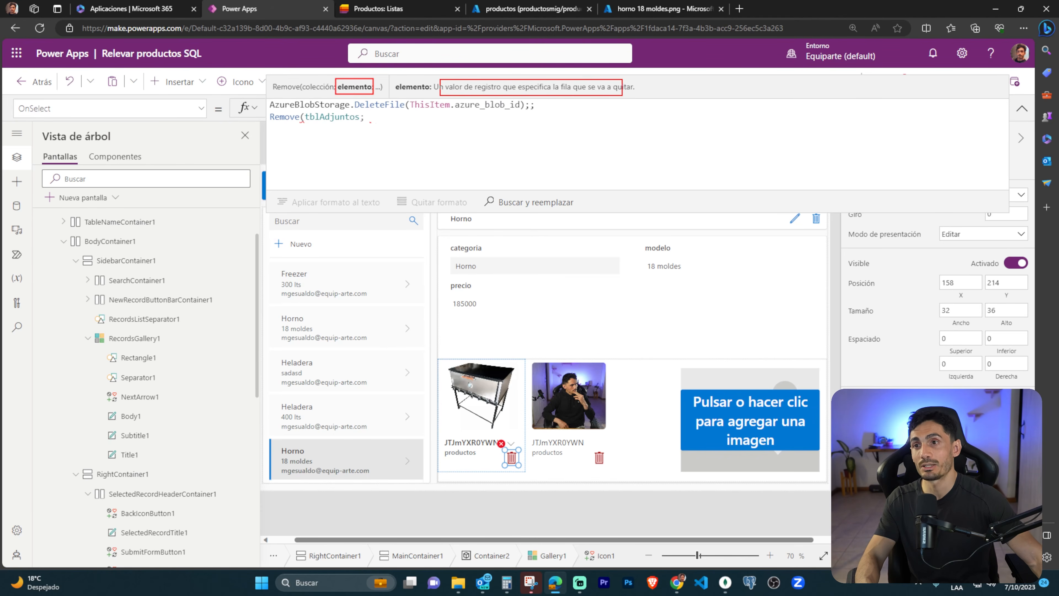
pyautogui.press('Escape')
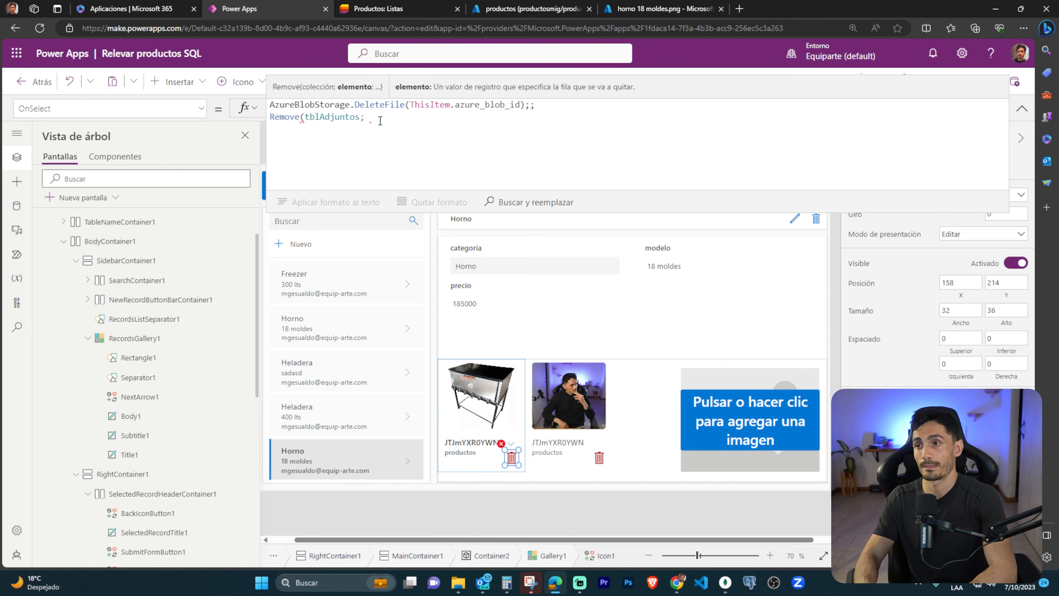
pyautogui.write('T')
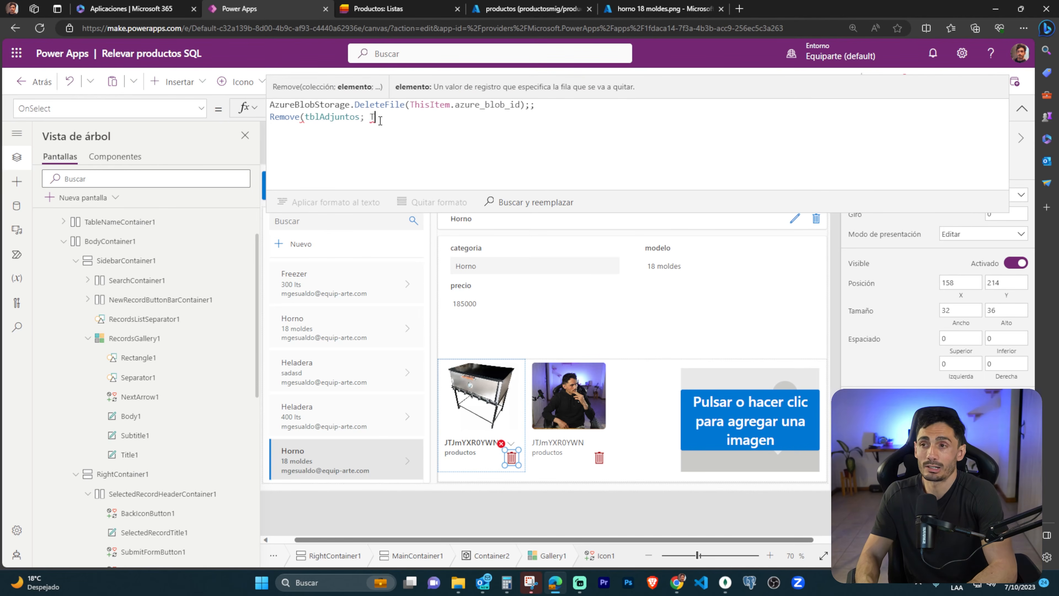
pyautogui.write('hisItem)')
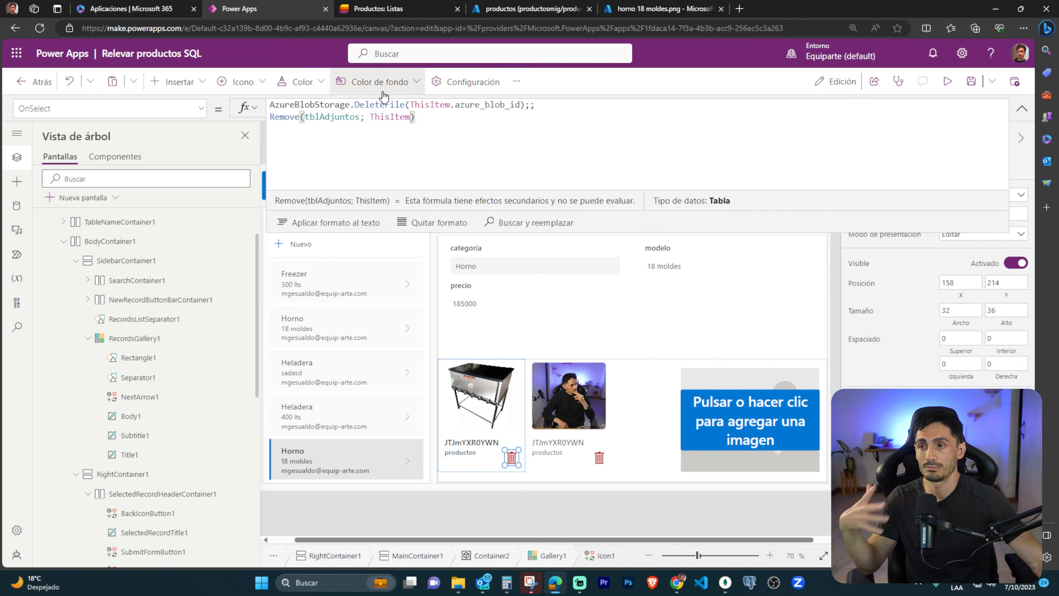
pyautogui.click(1021, 109)
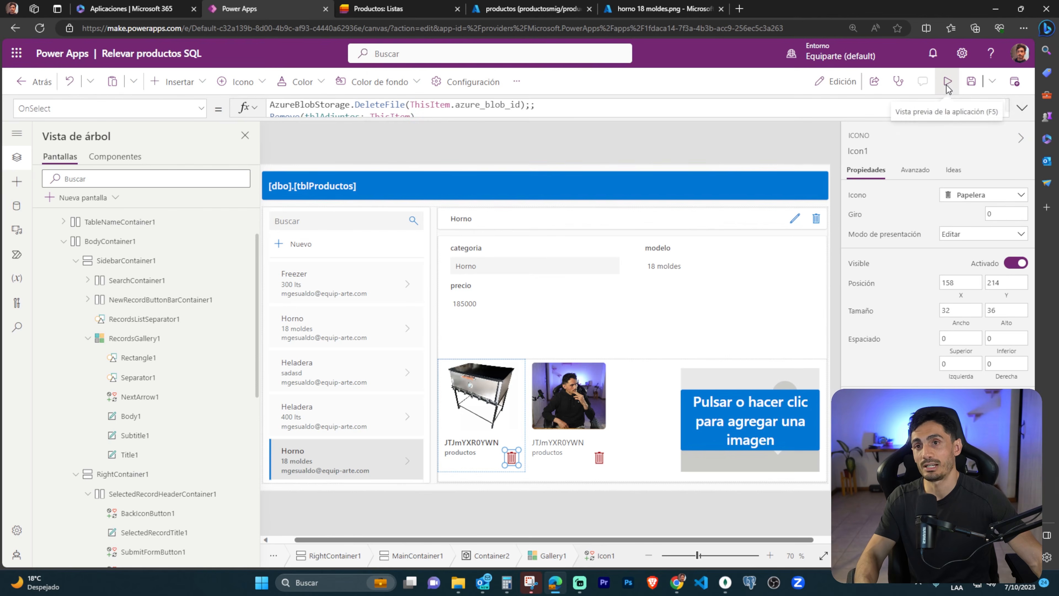
# Preview the app, switch to the Azure portal, and refresh the attachments container to check the size of DSC00007.JPG.
pyautogui.click(946, 84)
pyautogui.click(663, 8)
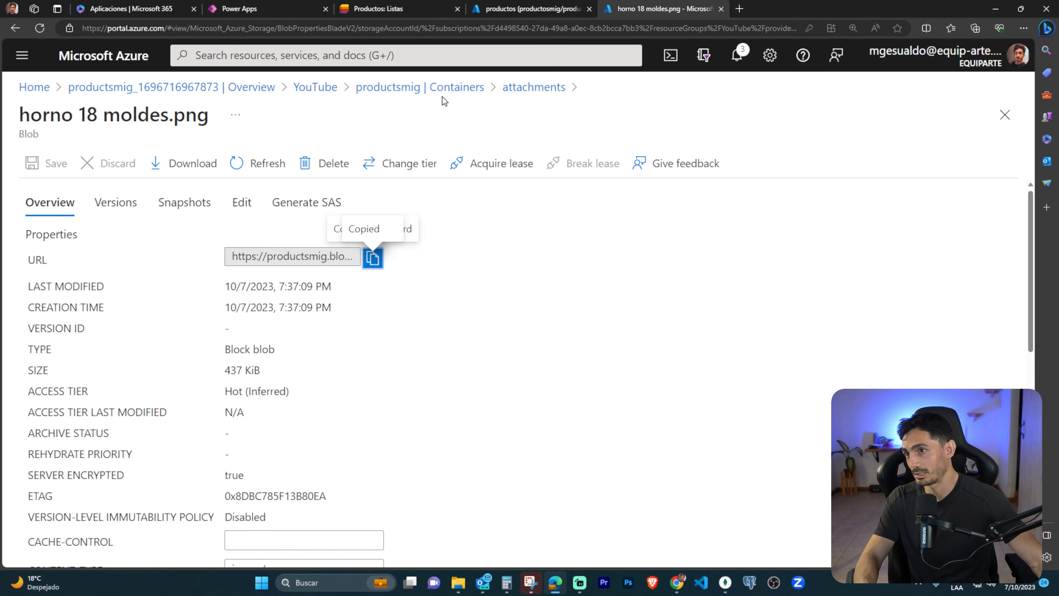
pyautogui.click(522, 88)
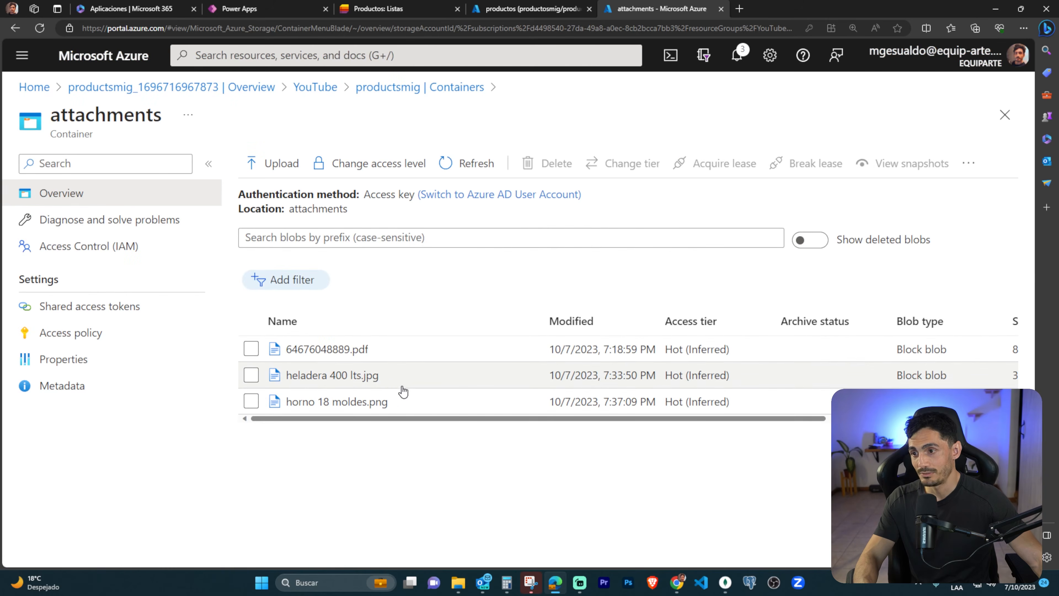
pyautogui.click(469, 163)
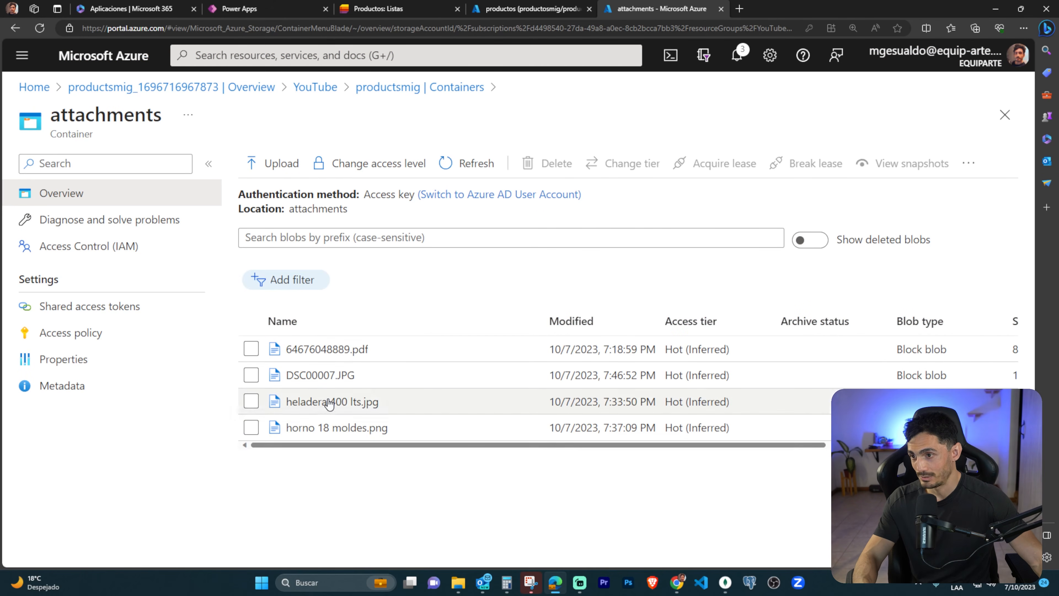
pyautogui.moveTo(475, 444); pyautogui.dragTo(714, 446)
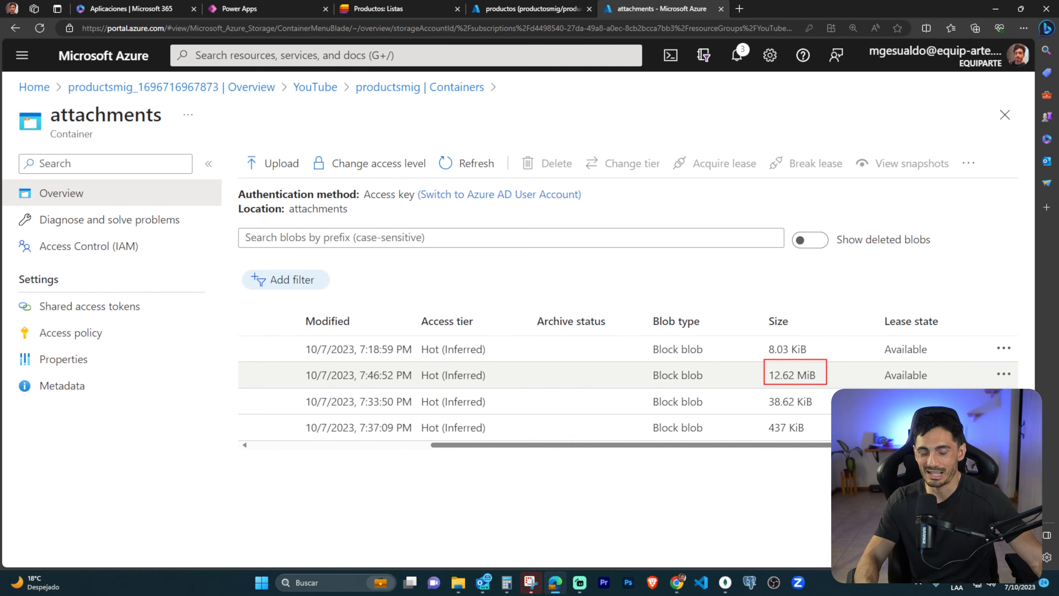
pyautogui.moveTo(724, 449); pyautogui.dragTo(542, 445)
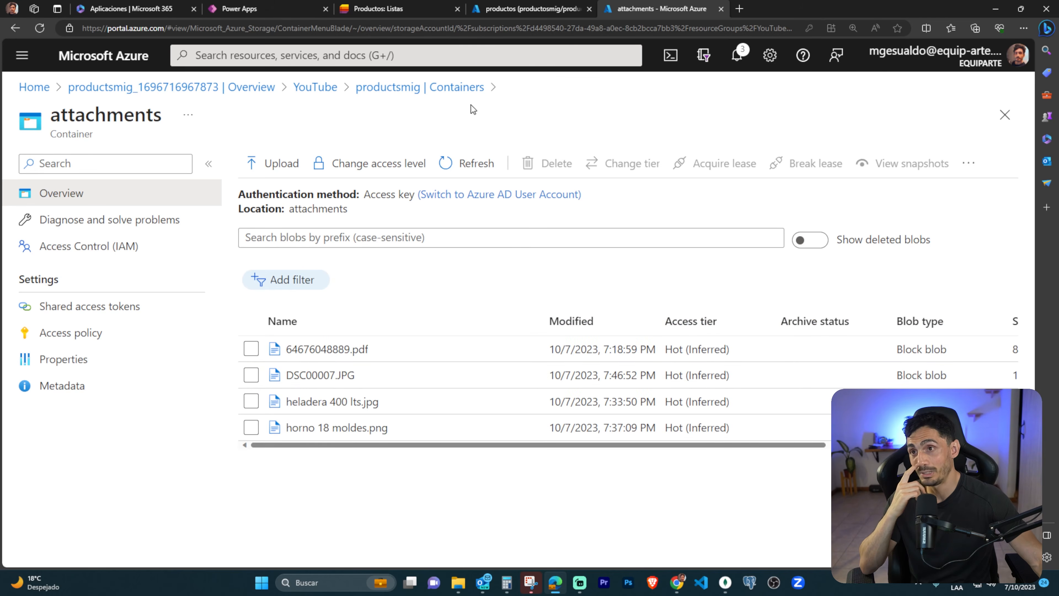
# Switch to the SQL query editor, run SELECT * FROM tblAdjuntos, and examine the attachment rows.
pyautogui.click(518, 10)
pyautogui.moveTo(745, 366); pyautogui.dragTo(606, 364)
pyautogui.hotkey('ctrl', 'Return')
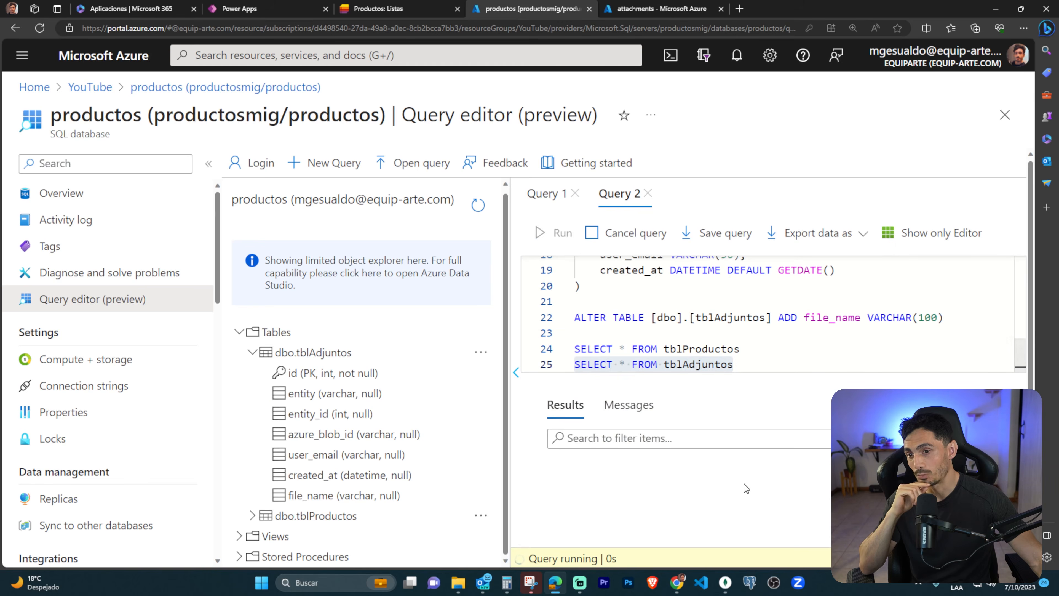
pyautogui.moveTo(653, 540); pyautogui.dragTo(840, 542)
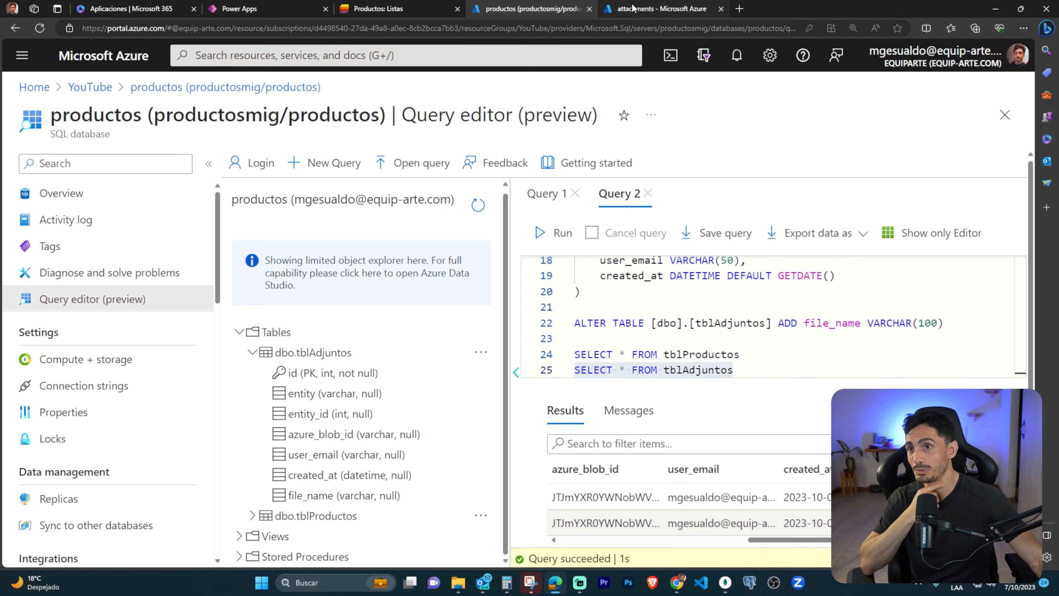
# Switch back to the Power Apps preview and delete the Horno record's second attachment with its trash icon.
pyautogui.click(283, 14)
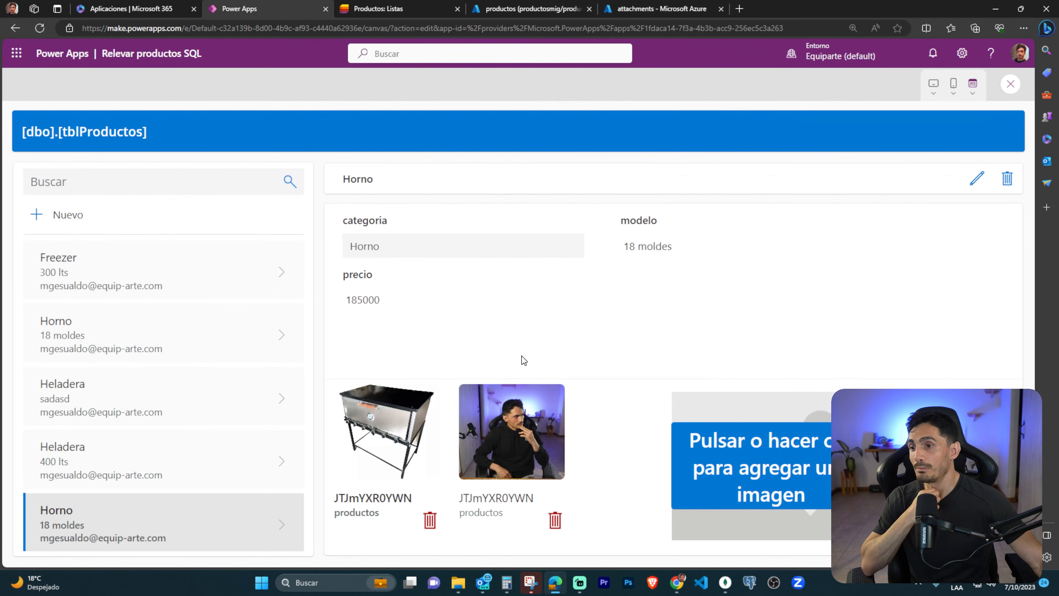
pyautogui.click(555, 522)
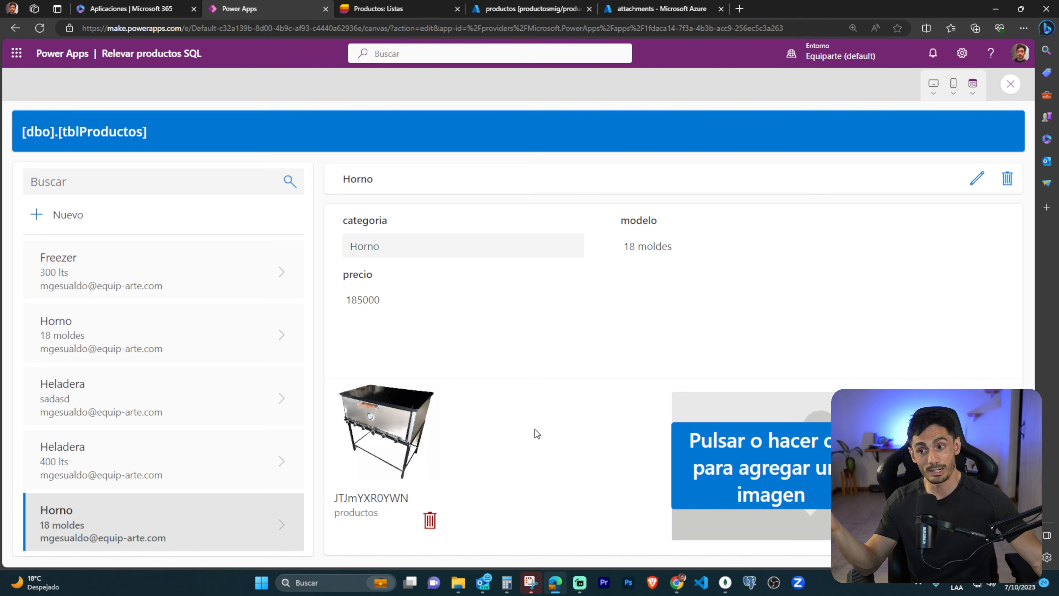
# Refresh the attachments container in Azure and rerun the tblAdjuntos query to check that the attachment was deleted in both places.
pyautogui.click(655, 11)
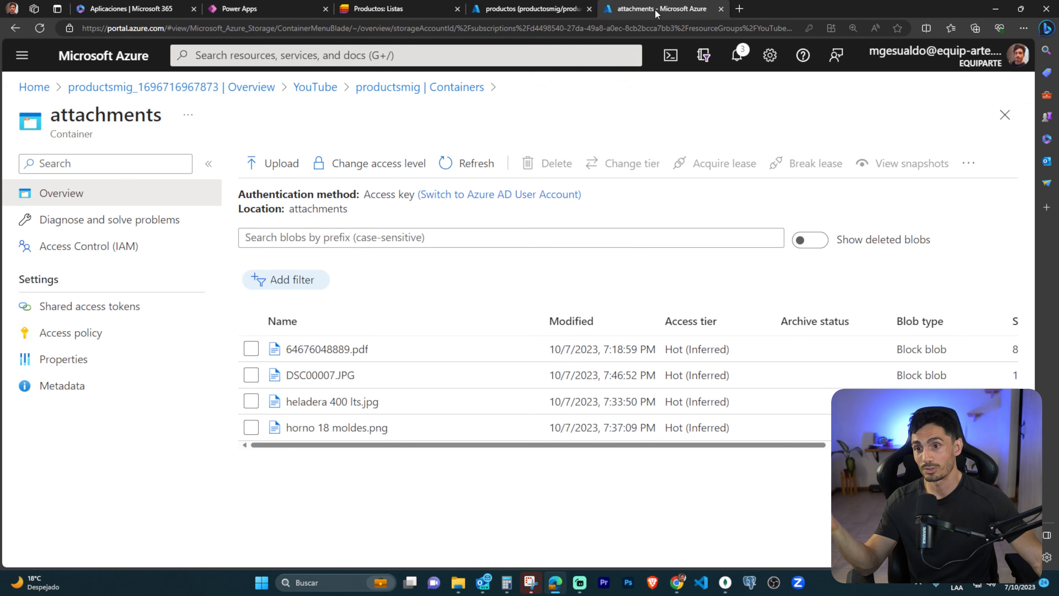
pyautogui.click(475, 163)
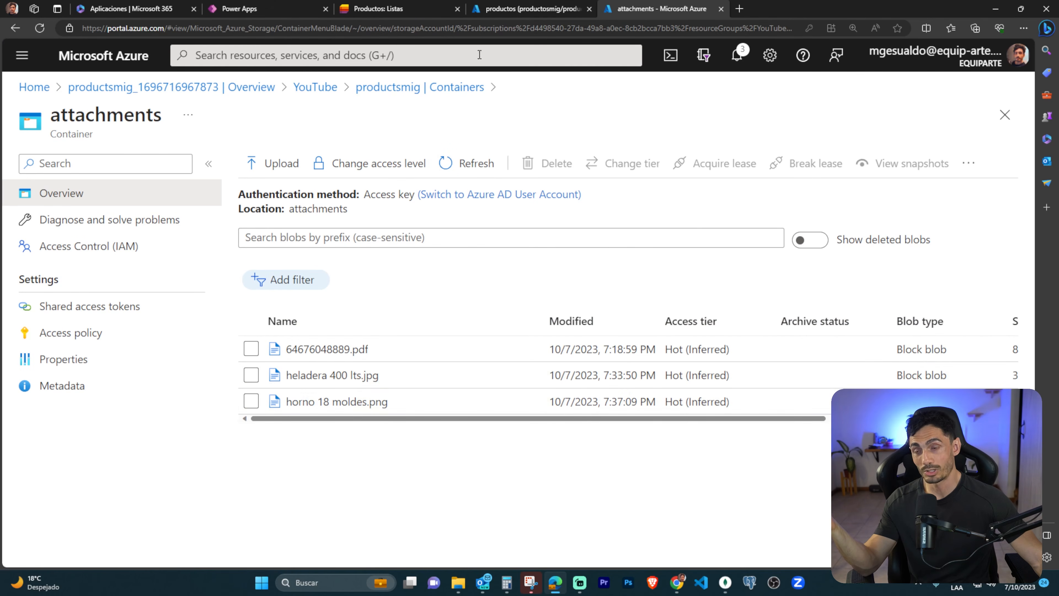
pyautogui.click(515, 6)
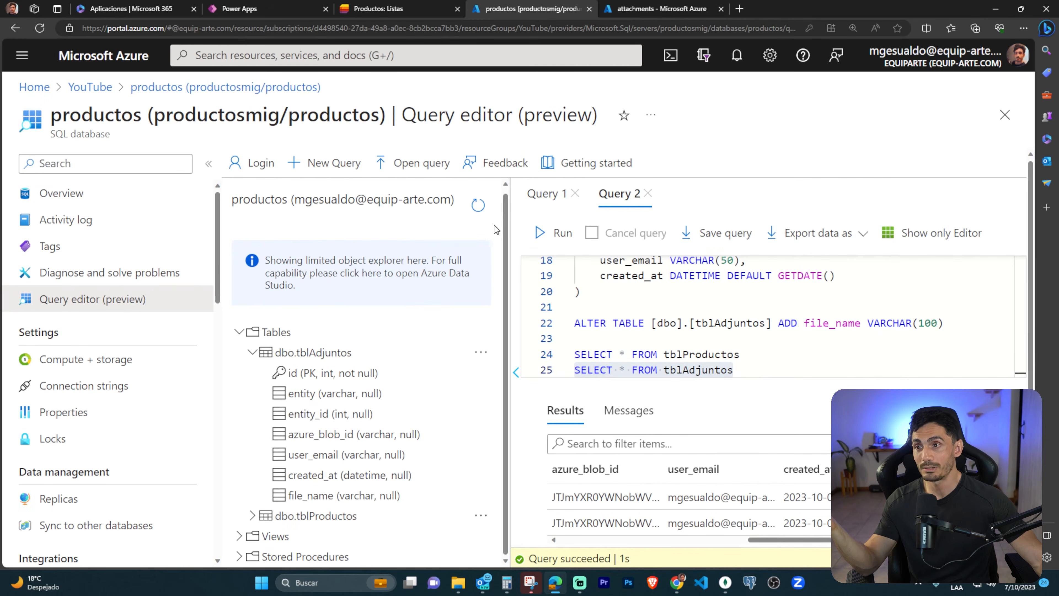
pyautogui.click(547, 233)
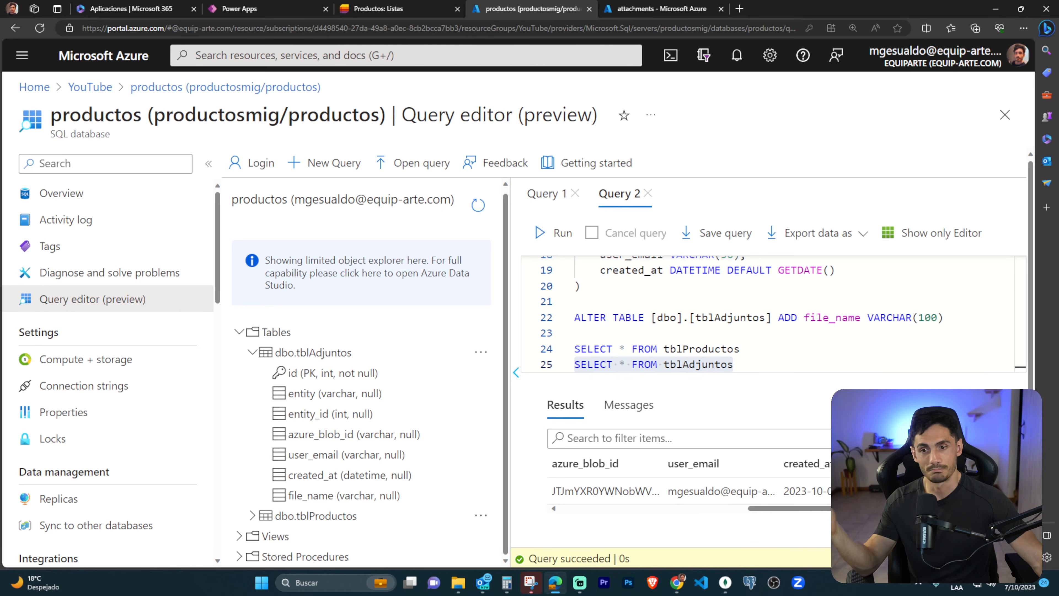
# Return to Power Apps, close the preview, and look through the Multimedia controls that can be inserted beside Image3 in Gallery1.
pyautogui.click(285, 7)
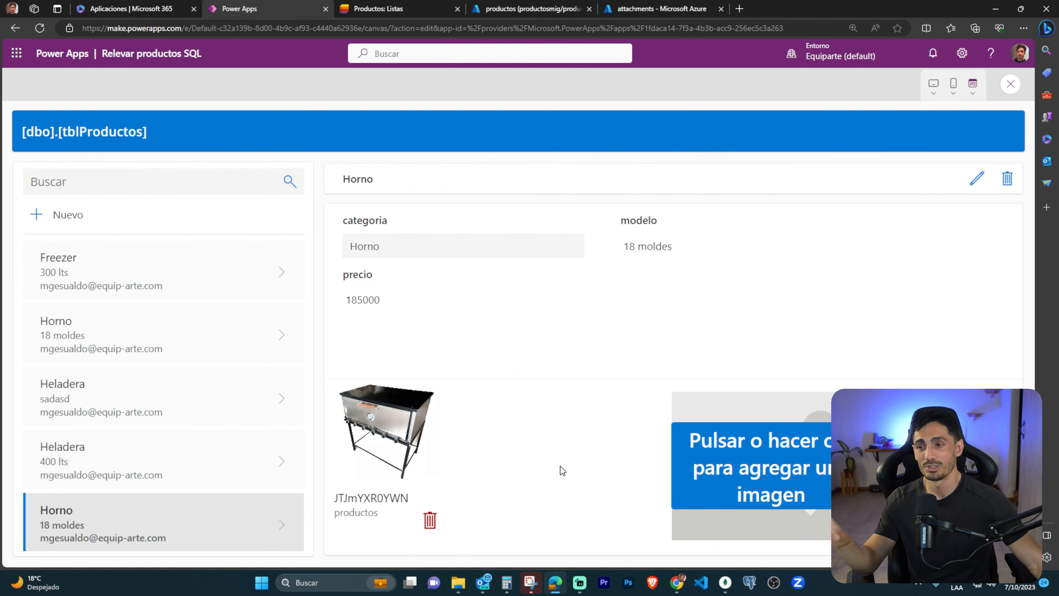
pyautogui.press('Escape')
pyautogui.click(631, 364)
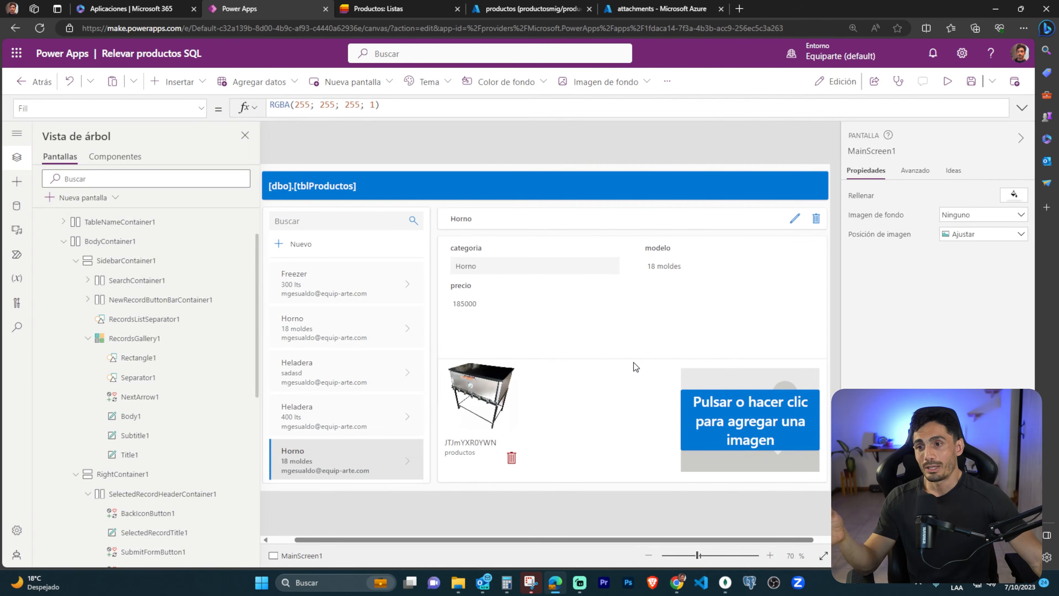
pyautogui.click(482, 390)
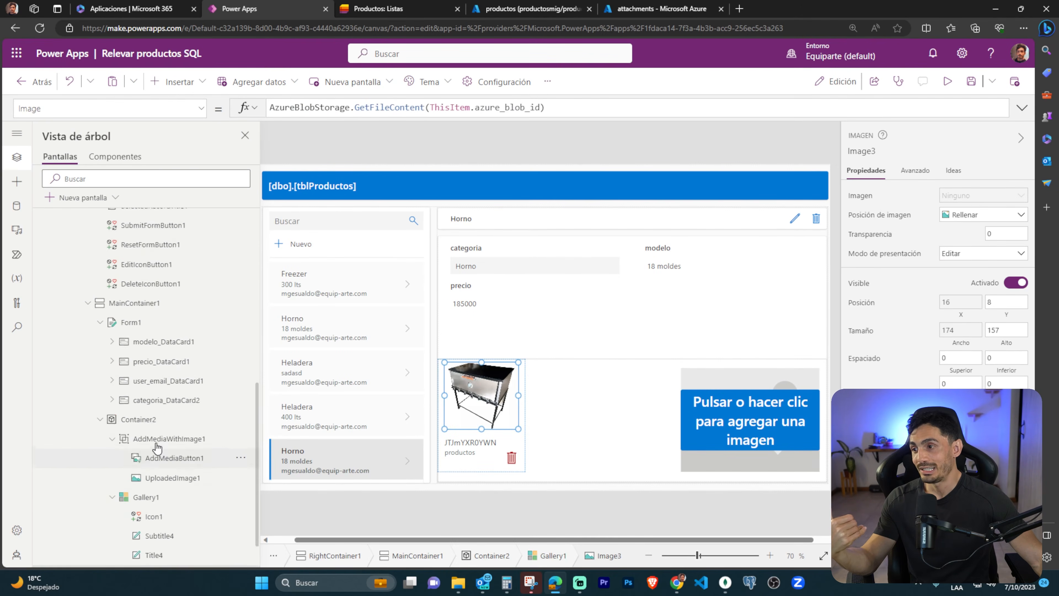
pyautogui.click(179, 82)
pyautogui.scroll(-5, 203, 338)
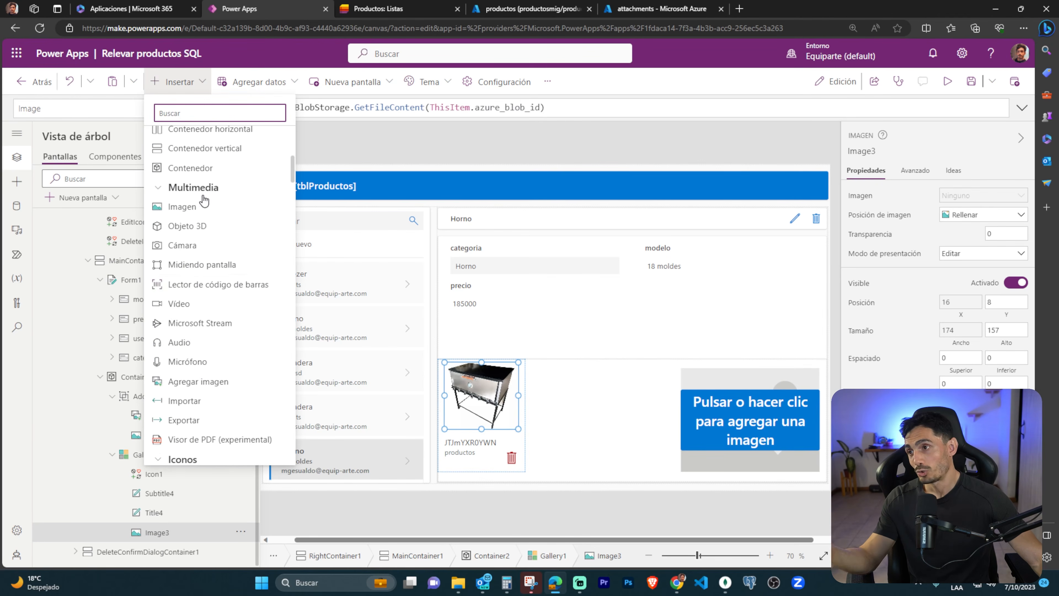